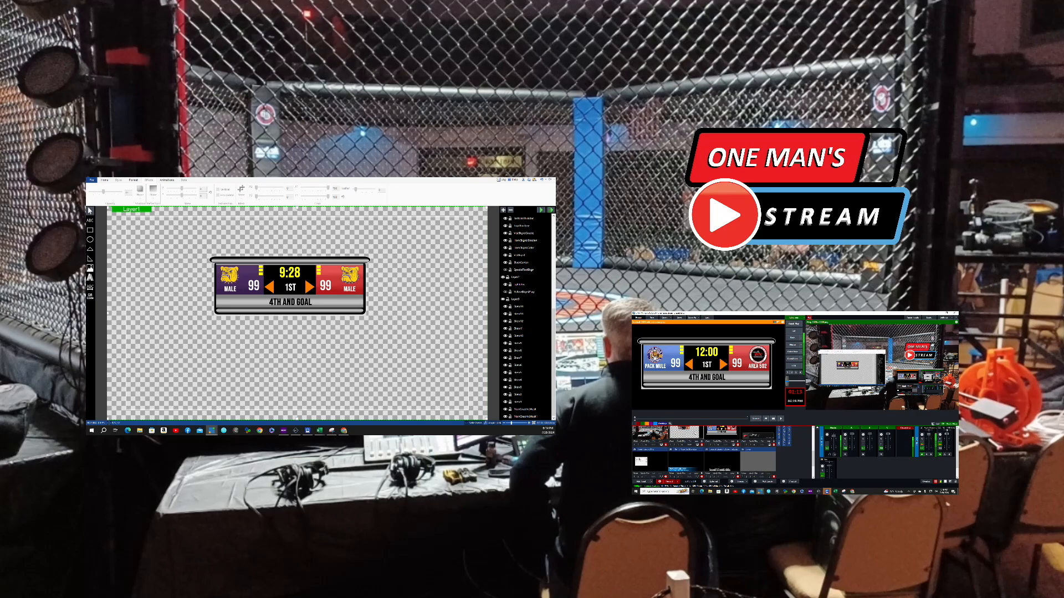
# - Check the SpecialText object in Layer1 by making it visible and hiding it again
pyautogui.click(687, 432)
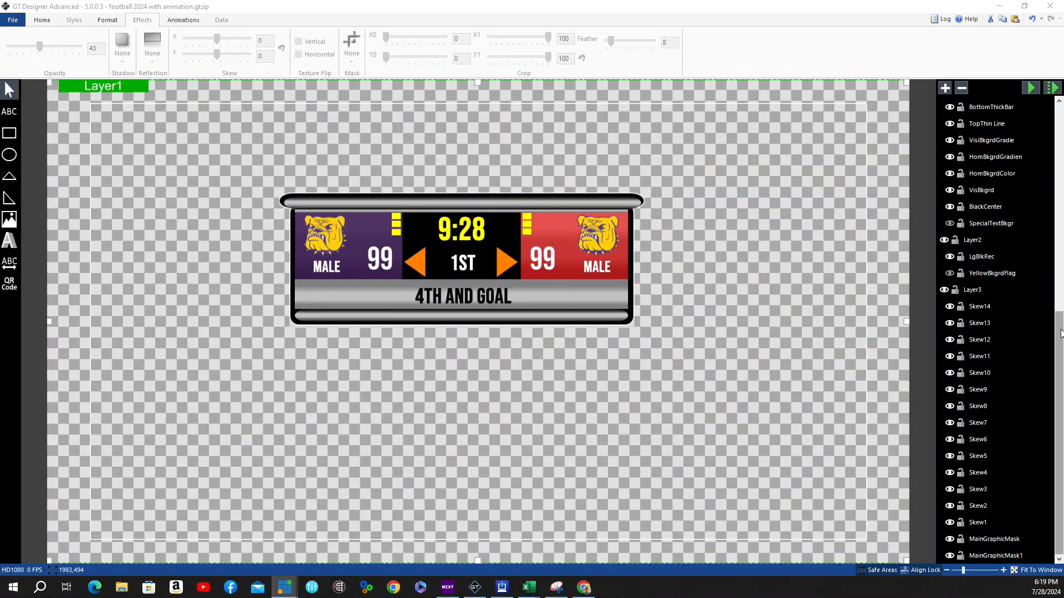
pyautogui.click(1060, 334)
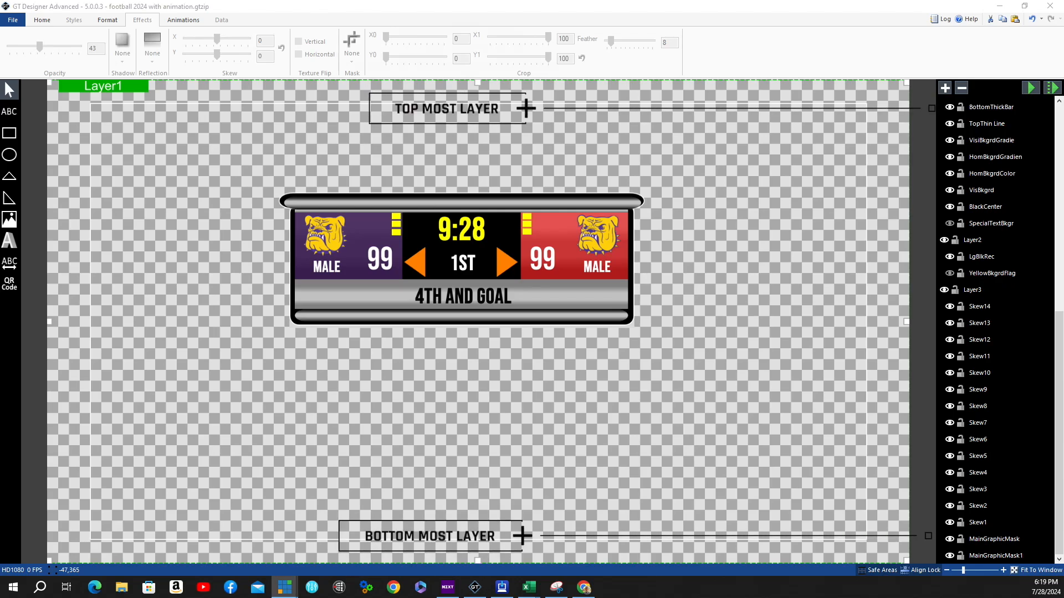
pyautogui.click(1059, 102)
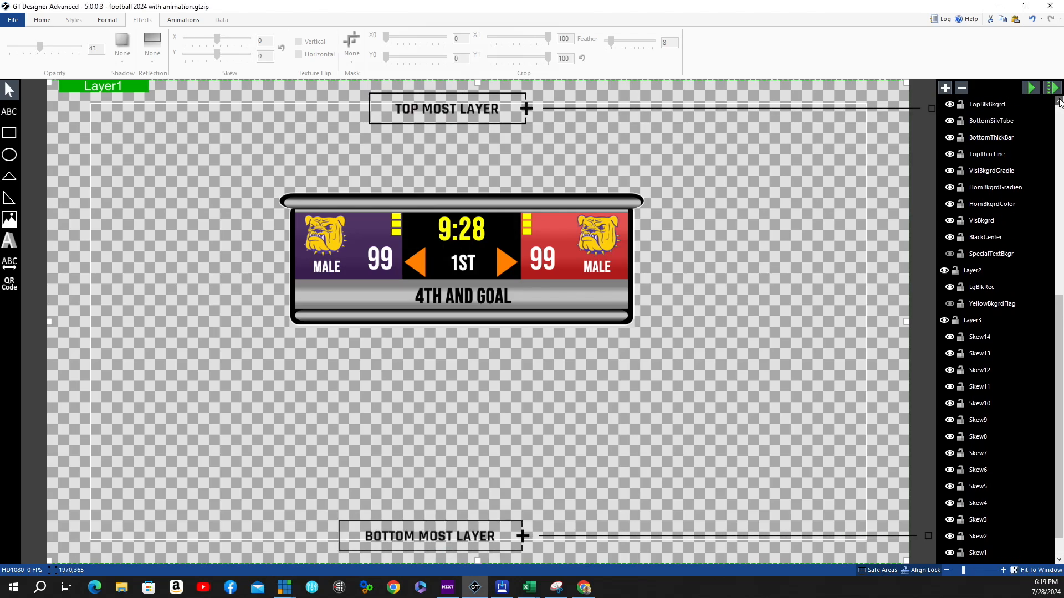
pyautogui.scroll(10, 980, 118)
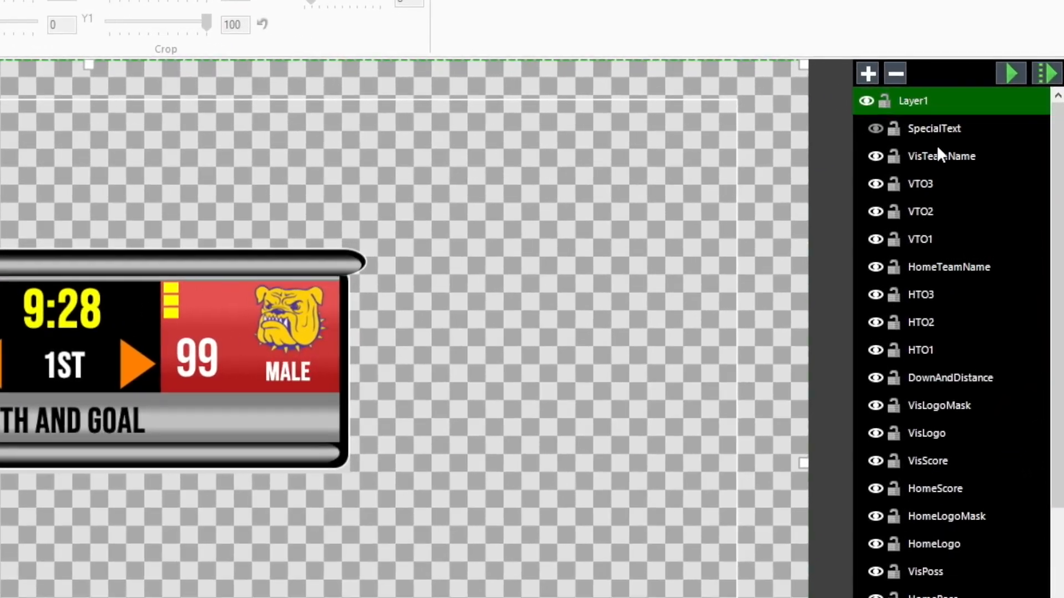
pyautogui.click(876, 158)
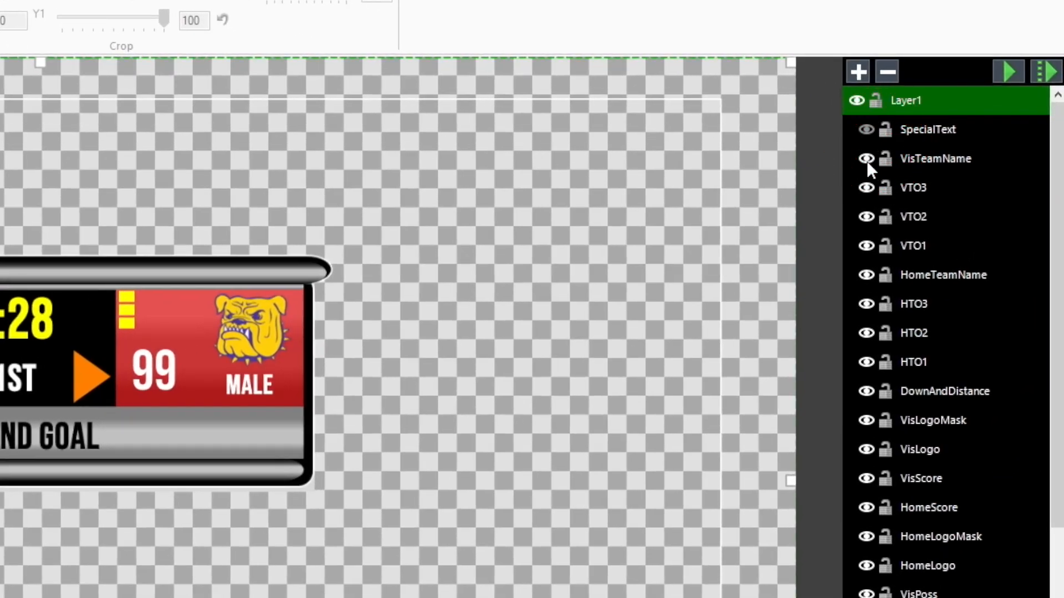
pyautogui.click(867, 127)
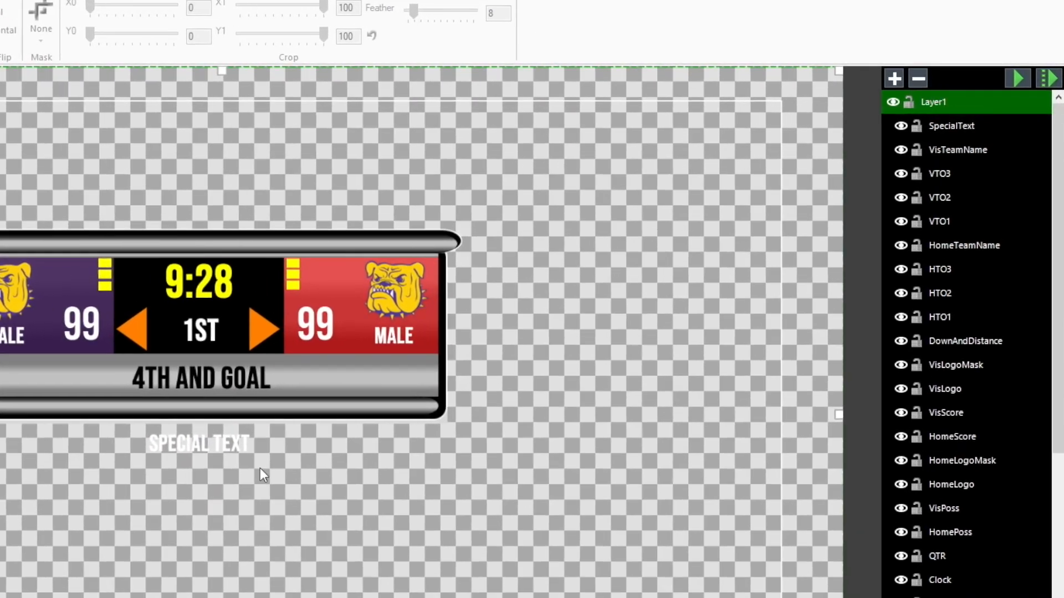
pyautogui.click(901, 126)
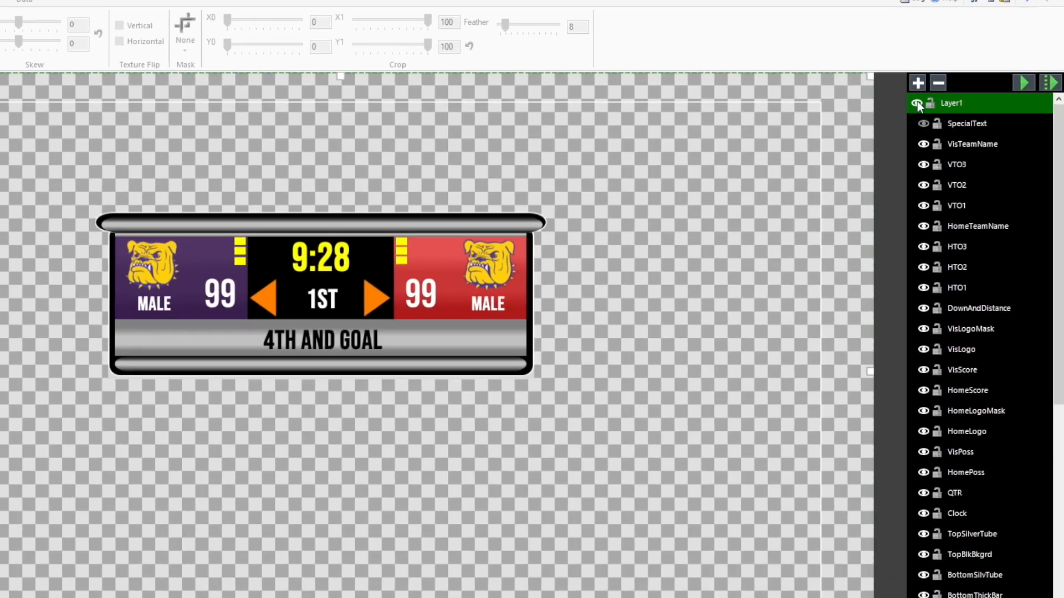
# - Hide Layer1 and Layer2 so that only Layer3 stays visible on the canvas
pyautogui.click(916, 102)
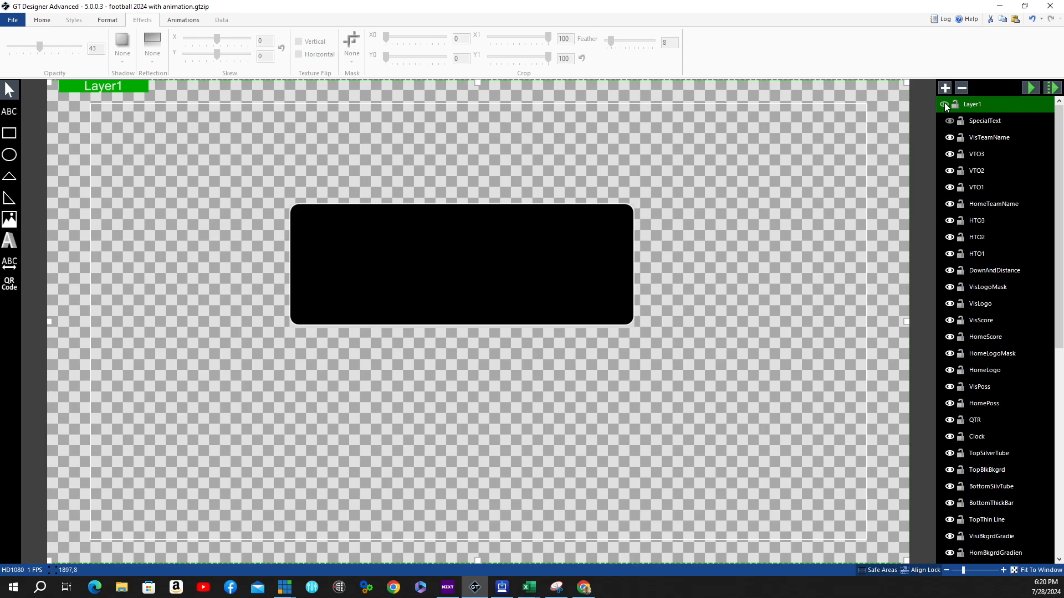
pyautogui.scroll(-8, 959, 153)
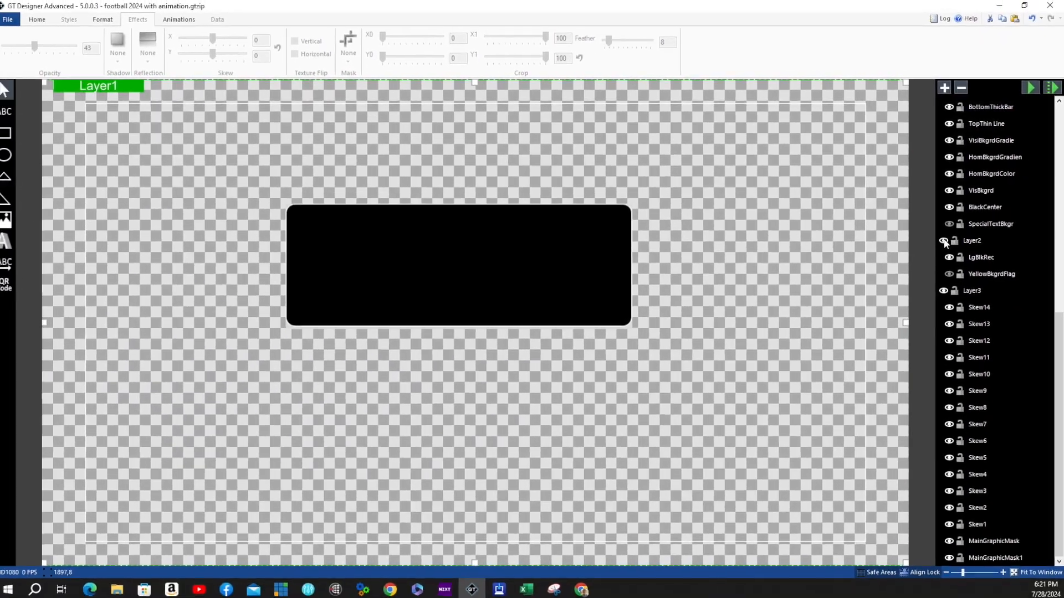
pyautogui.click(918, 270)
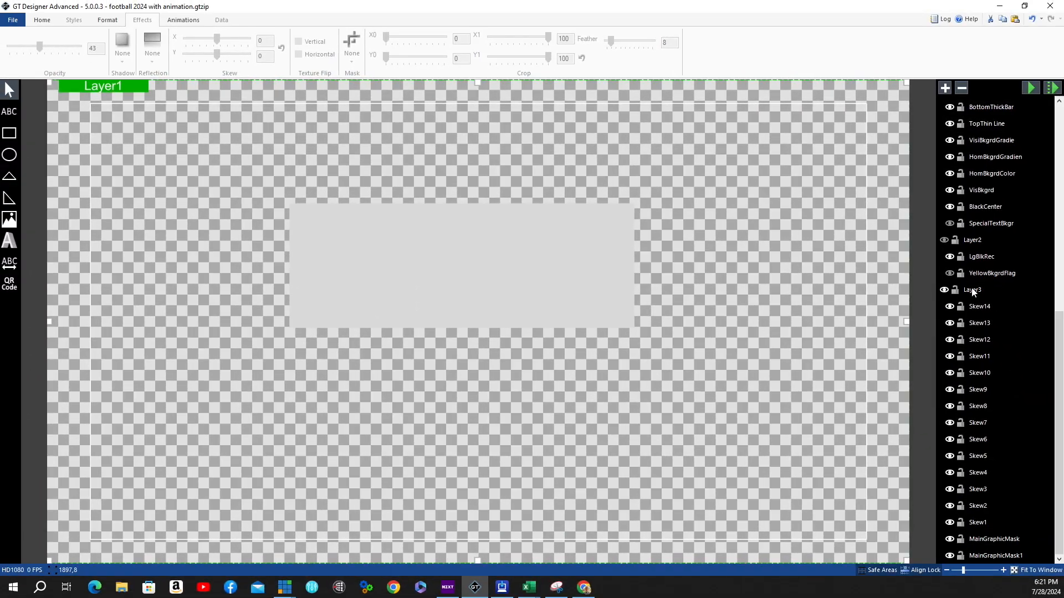
# - Select Layer3 and play its transition animation as a preview
pyautogui.click(973, 291)
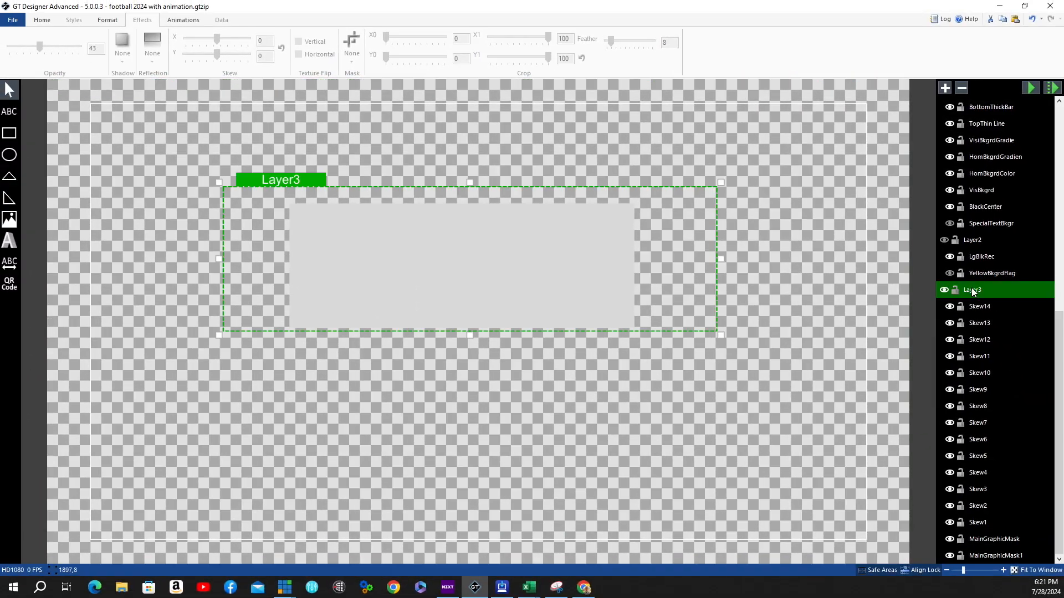
pyautogui.click(1031, 89)
pyautogui.click(1032, 89)
pyautogui.click(1029, 86)
# - Inspect the Skew1 bar in Layer3 by toggling its visibility and viewing its location and dimensions
pyautogui.click(974, 525)
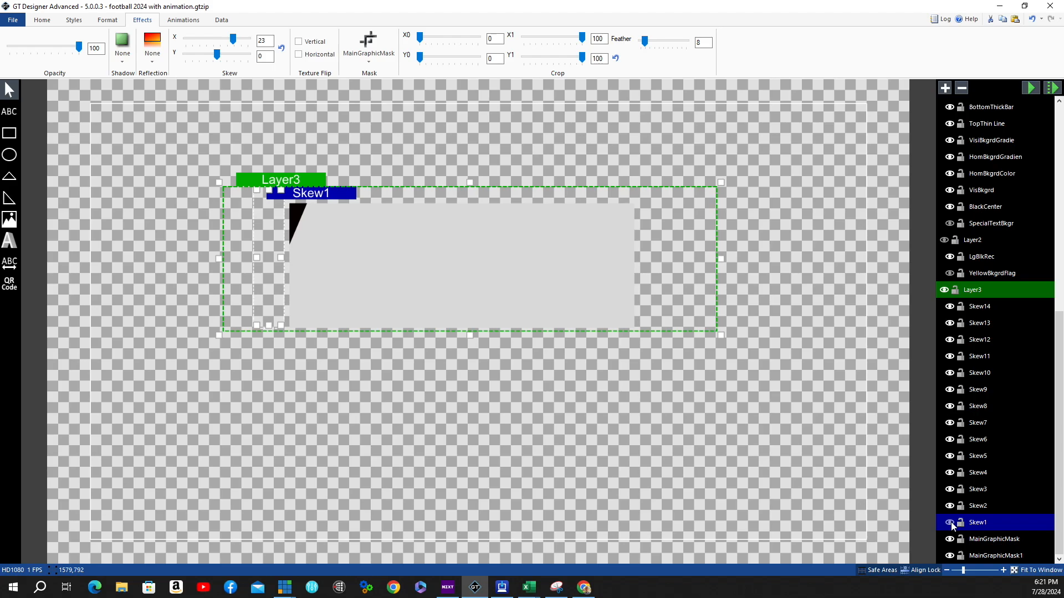
pyautogui.click(951, 523)
pyautogui.click(115, 25)
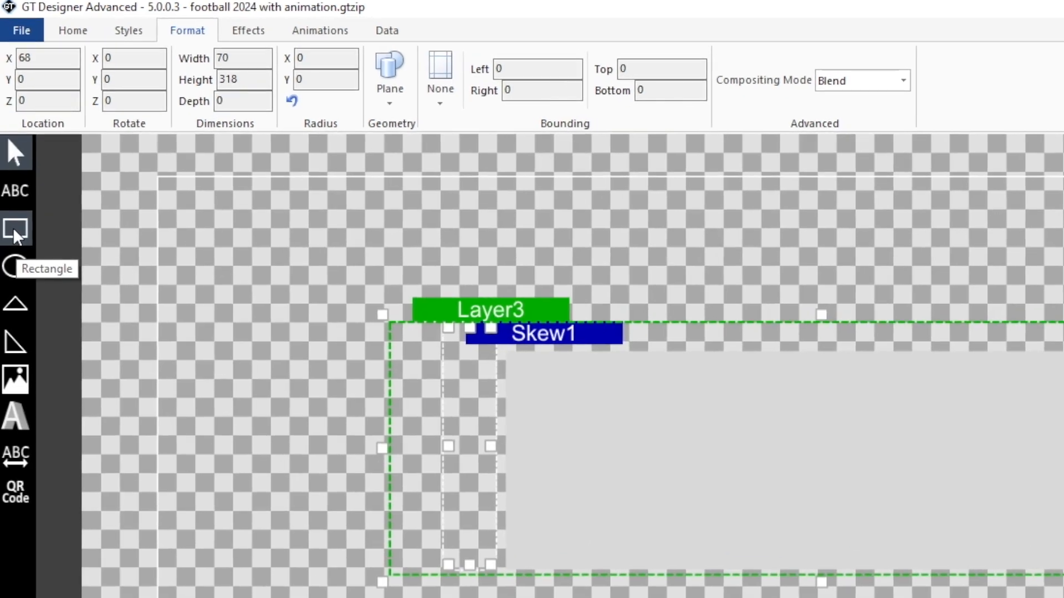
# - Draw an upright rectangle about 98 wide and 274 high near the left end of the grey area in Layer3
pyautogui.click(14, 232)
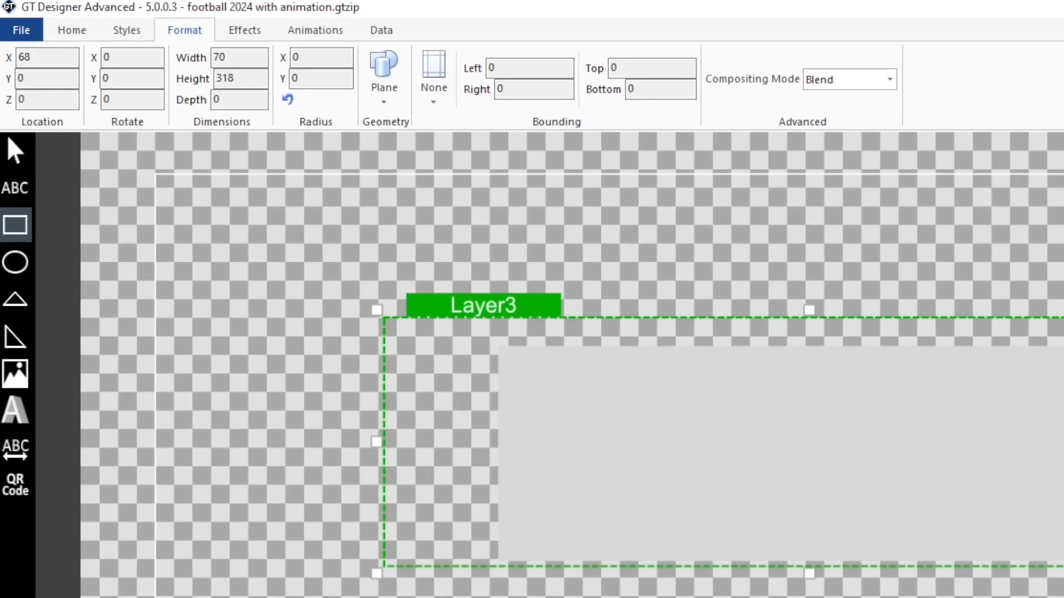
pyautogui.moveTo(520, 353); pyautogui.dragTo(602, 361)
pyautogui.moveTo(460, 283); pyautogui.dragTo(457, 434)
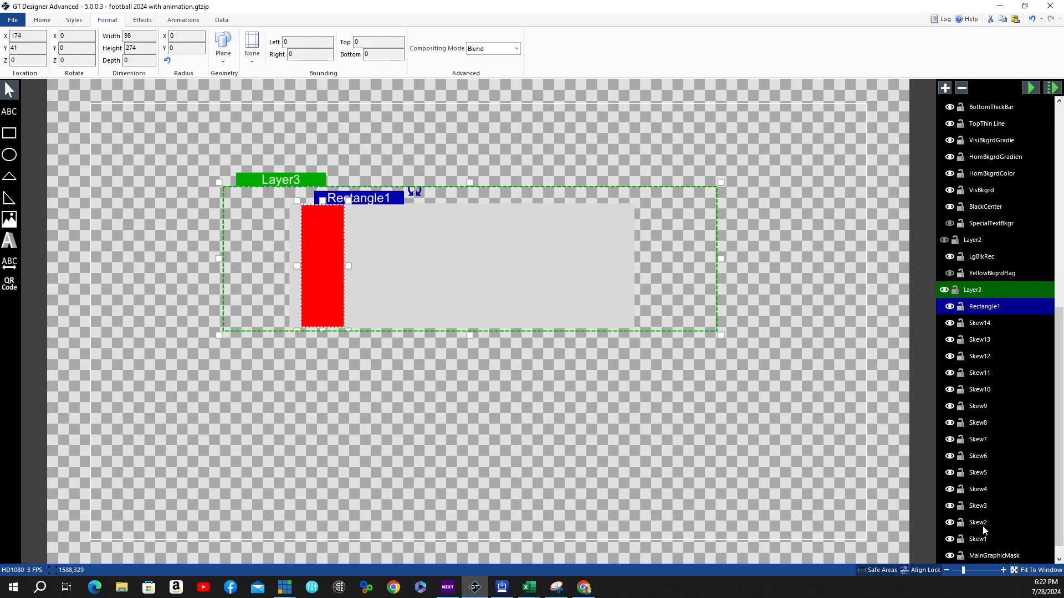
# - Set the new rectangle to the same size as Skew1, with width 70 and height 318
pyautogui.click(978, 539)
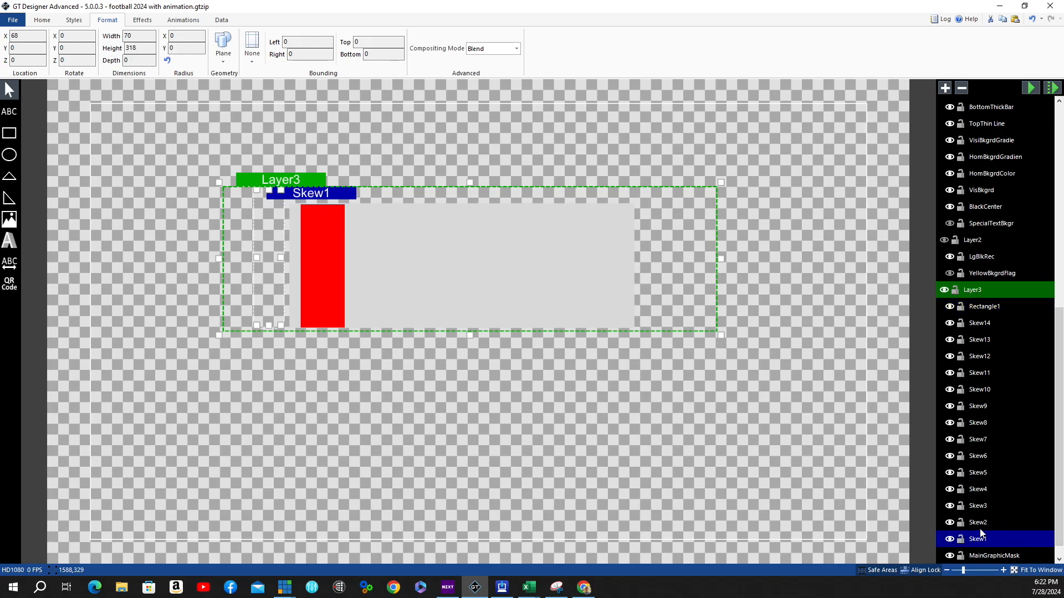
pyautogui.click(984, 306)
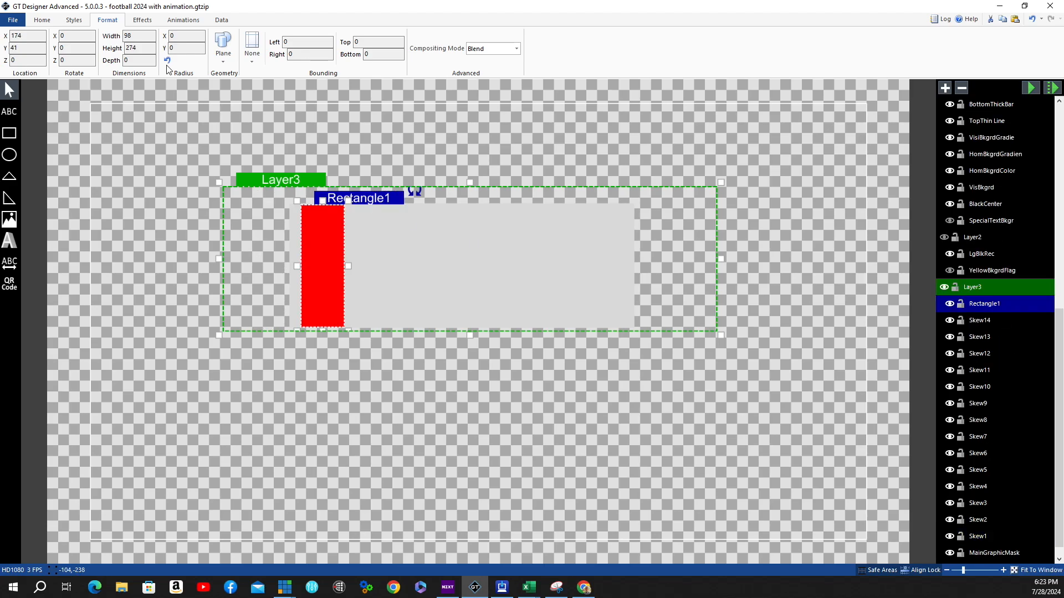
pyautogui.doubleClick(131, 35)
pyautogui.write('70')
pyautogui.press('Tab')
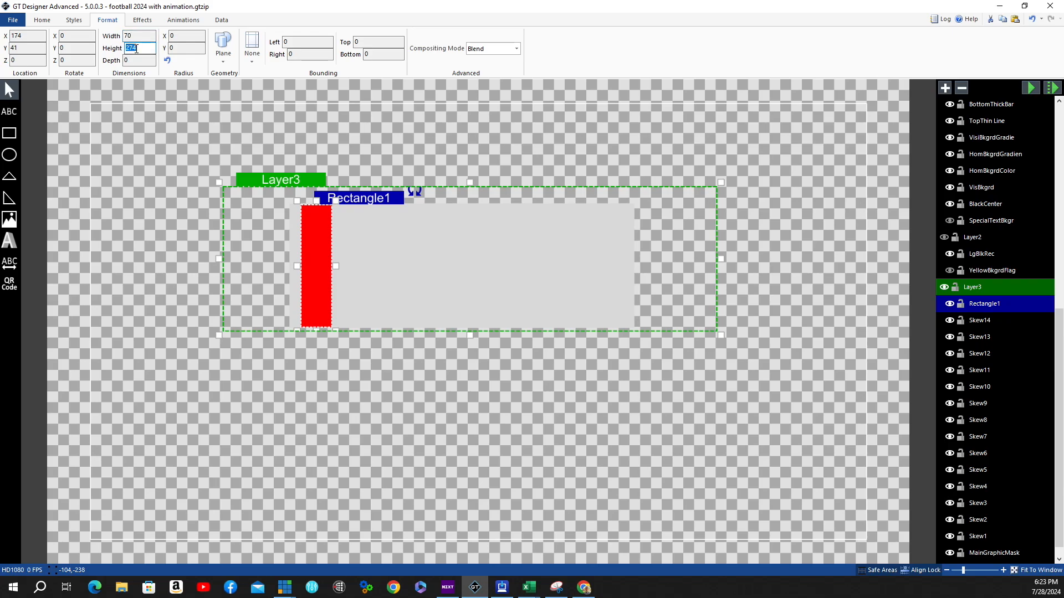
pyautogui.write('300')
pyautogui.click(275, 138)
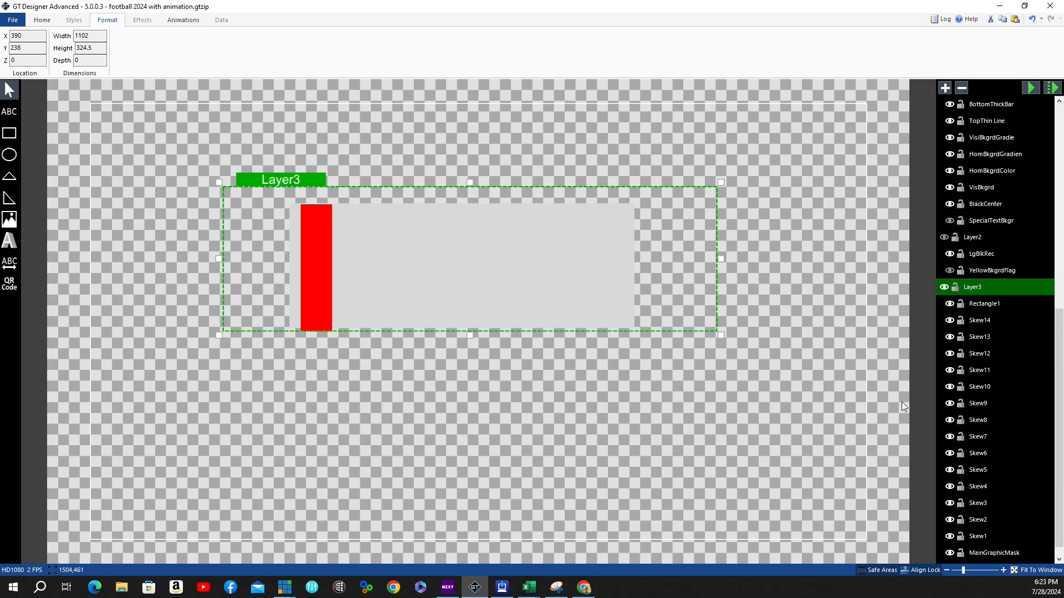
# - Rotate the new rectangle to -20 on Z and move it to X 102, Y 14 over the grey area's left edge
pyautogui.click(980, 539)
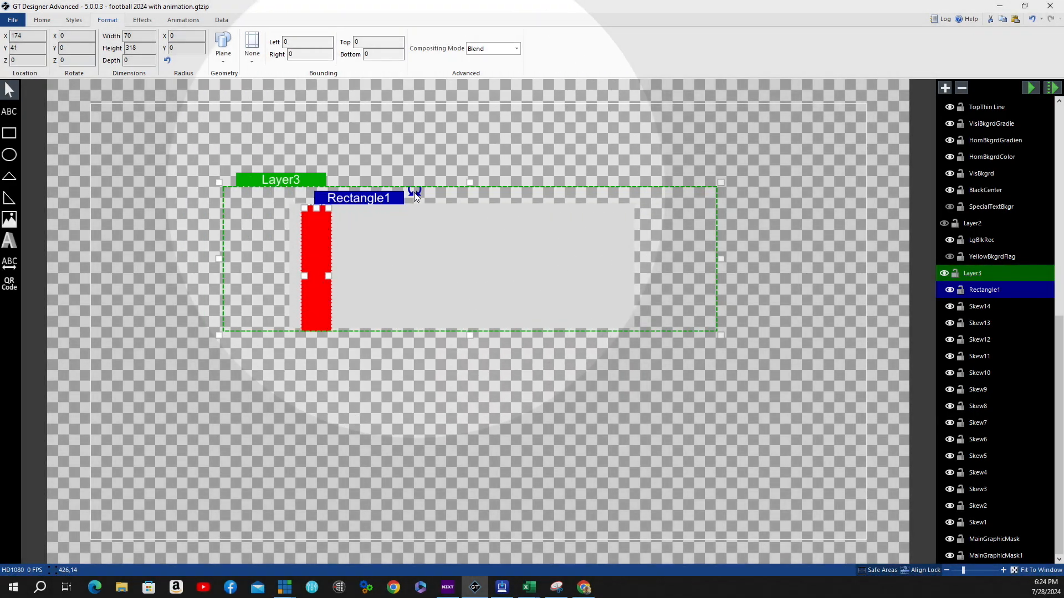
pyautogui.moveTo(414, 192); pyautogui.dragTo(425, 197)
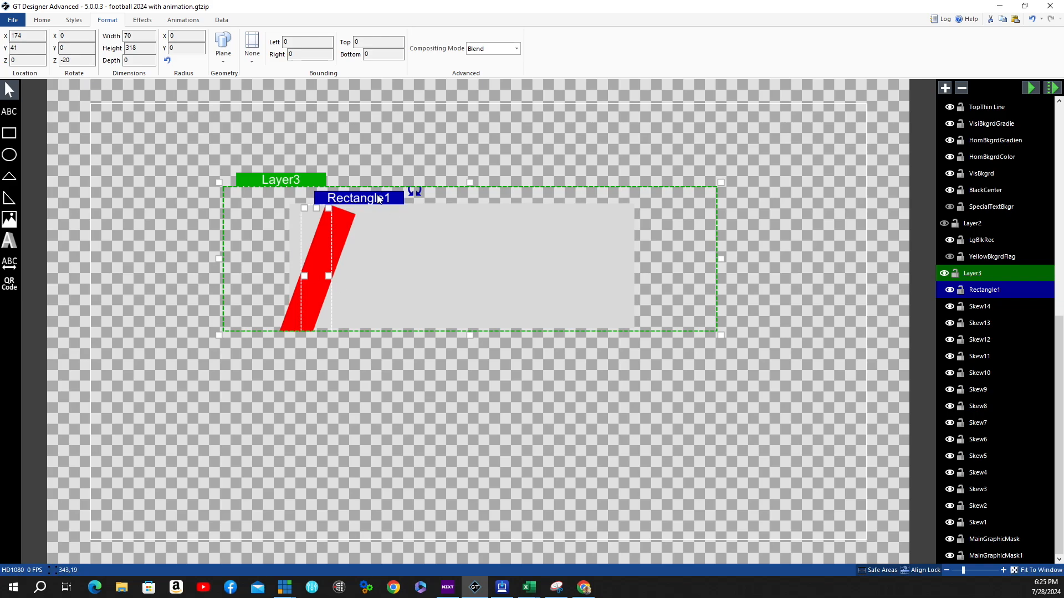
pyautogui.press('Up')
pyautogui.press('Up')
pyautogui.press('Up')
pyautogui.press('Up')
pyautogui.press('Up')
pyautogui.press('Up')
pyautogui.press('Up')
pyautogui.press('Up')
pyautogui.press('Up')
pyautogui.press('Up')
pyautogui.press('Up')
pyautogui.press('Up')
pyautogui.press('Up')
pyautogui.press('Up')
pyautogui.press('Up')
pyautogui.press('Up')
pyautogui.press('Up')
pyautogui.press('Up')
pyautogui.press('Up')
pyautogui.press('Up')
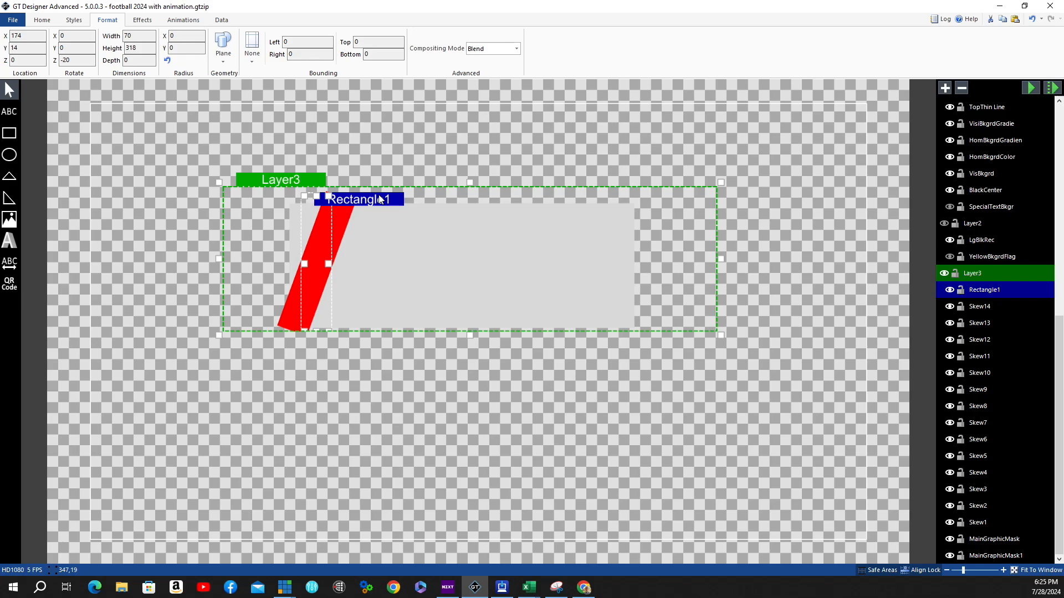
pyautogui.press('Left')
pyautogui.press('Left')
pyautogui.press('Left')
pyautogui.press('Left')
pyautogui.press('Left')
pyautogui.press('Left')
pyautogui.press('Left')
pyautogui.press('Left')
pyautogui.press('Left')
pyautogui.press('Left')
pyautogui.press('Left')
pyautogui.press('Left')
pyautogui.press('Left')
pyautogui.press('Left')
pyautogui.press('Left')
pyautogui.press('Left')
pyautogui.press('Left')
pyautogui.press('Left')
pyautogui.press('Left')
pyautogui.press('Left')
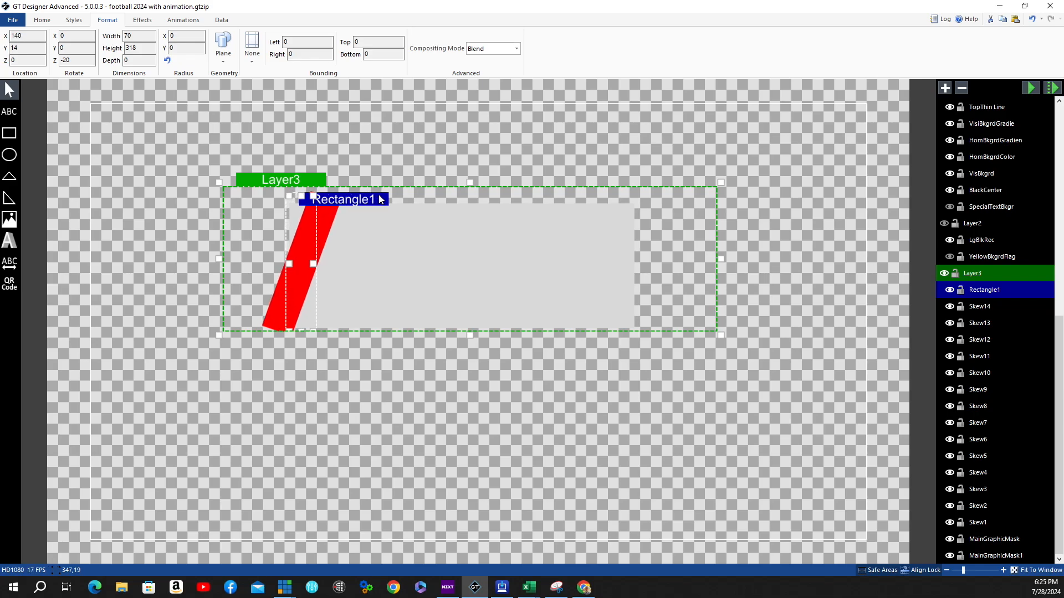
pyautogui.press('Left')
pyautogui.press('Left')
pyautogui.press('Left')
pyautogui.press('Left')
pyautogui.press('Left')
pyautogui.press('Left')
pyautogui.press('Left')
pyautogui.press('Left')
pyautogui.press('Left')
pyautogui.press('Left')
pyautogui.press('Left')
pyautogui.press('Left')
pyautogui.press('Left')
pyautogui.press('Left')
pyautogui.press('Left')
pyautogui.press('Left')
pyautogui.press('Left')
pyautogui.press('Left')
pyautogui.press('Left')
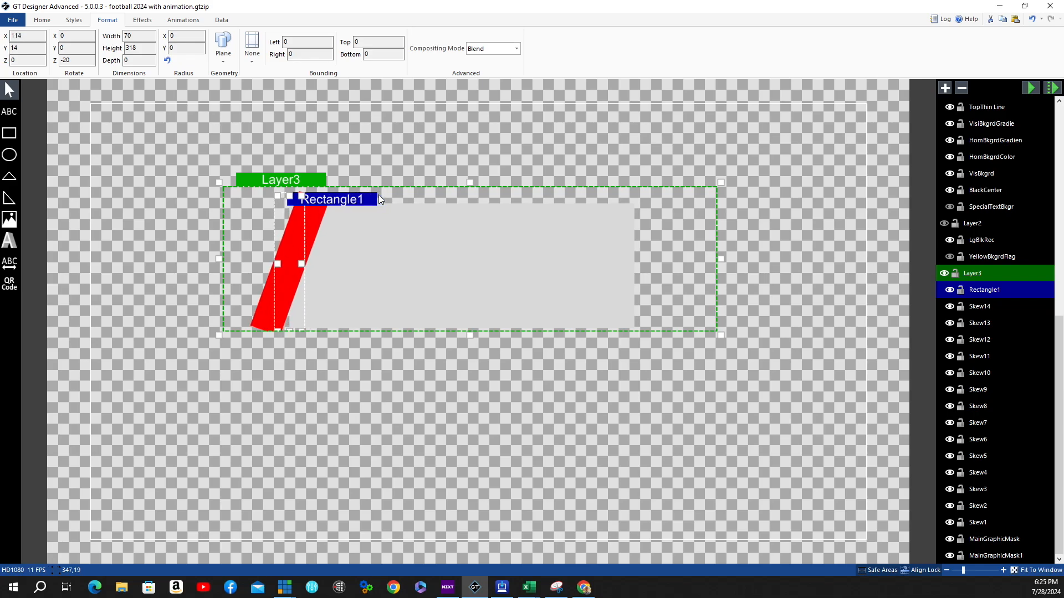
pyautogui.press('Left')
pyautogui.press('Left')
pyautogui.press('Left')
pyautogui.press('Left')
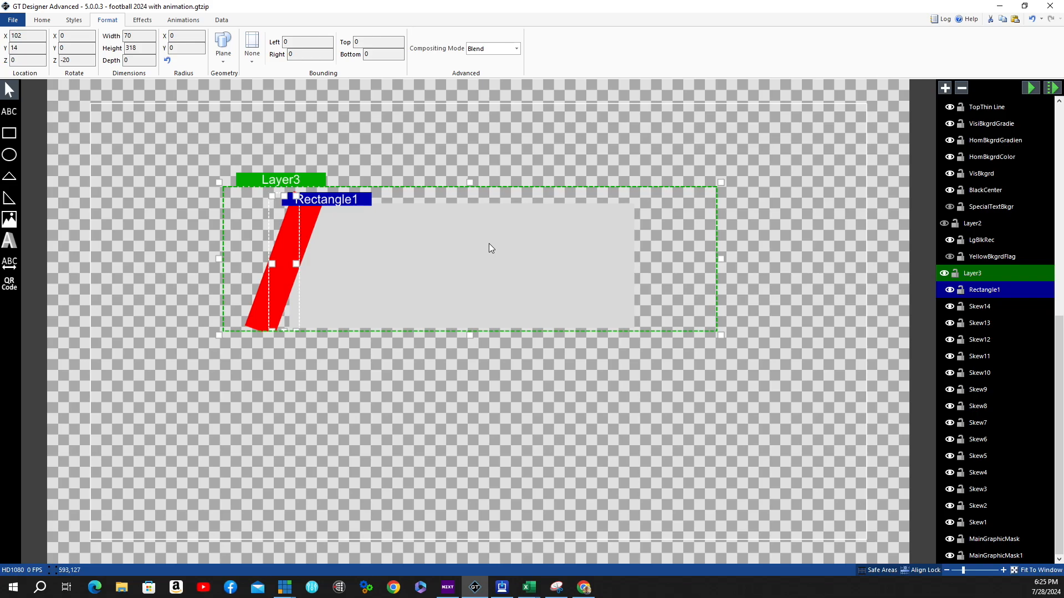
# - Apply MainGraphicMask1 as the mask of the slanted red rectangle
pyautogui.click(1001, 540)
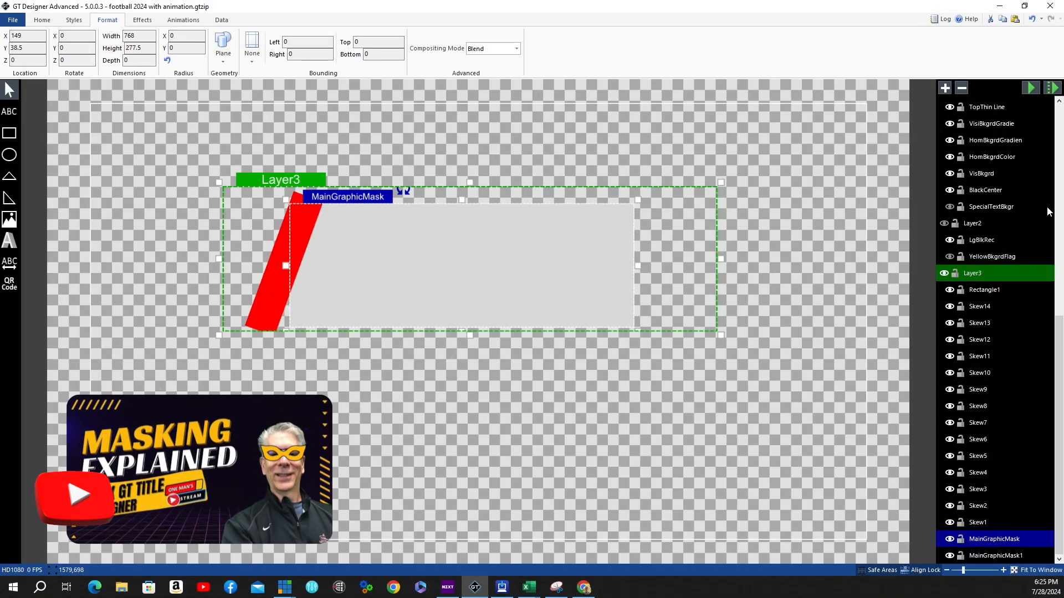
pyautogui.click(982, 290)
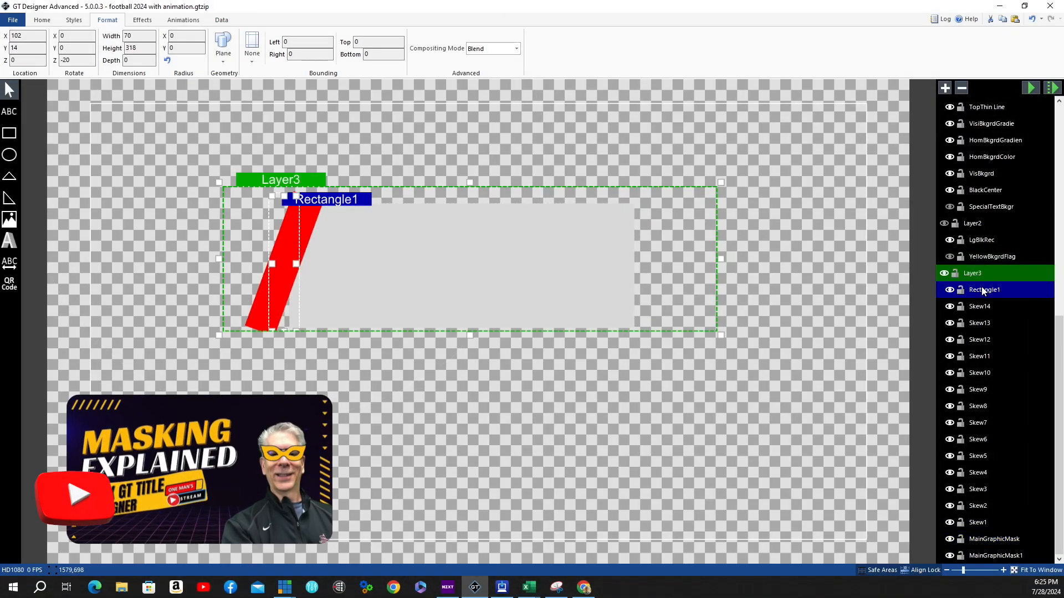
pyautogui.click(143, 21)
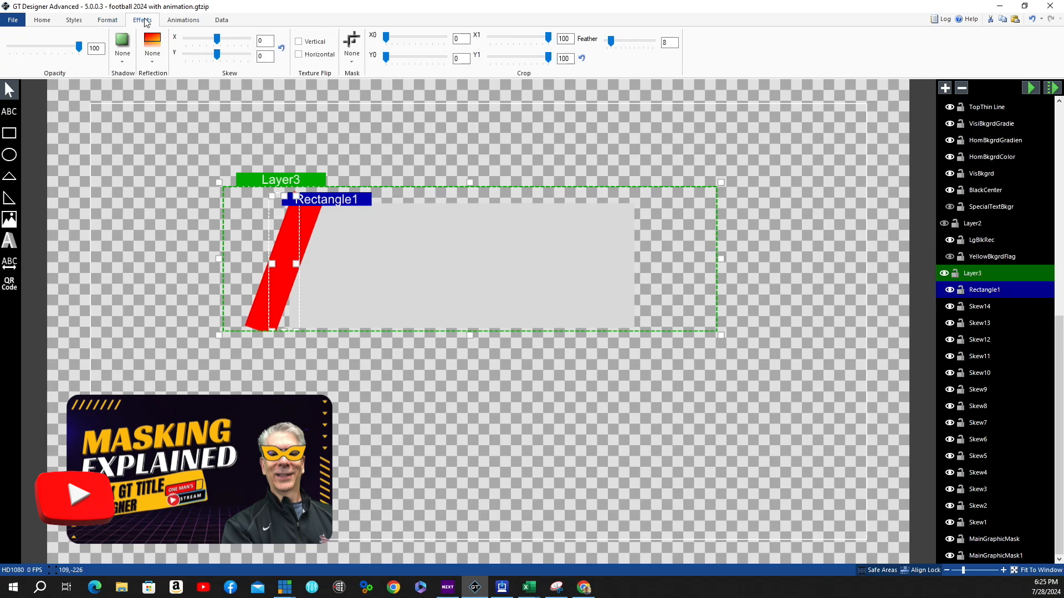
pyautogui.click(354, 61)
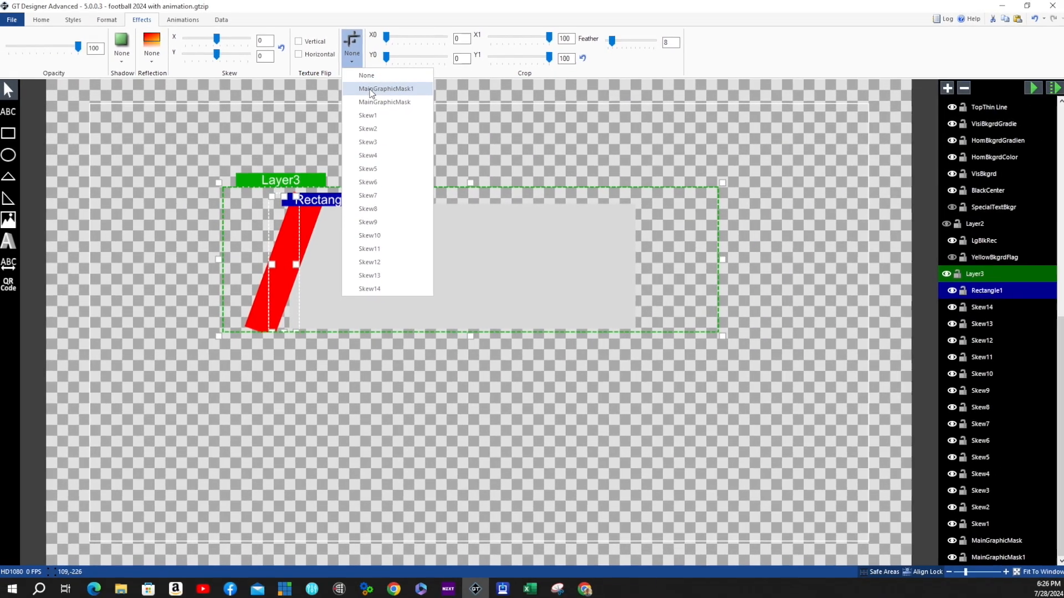
pyautogui.click(371, 89)
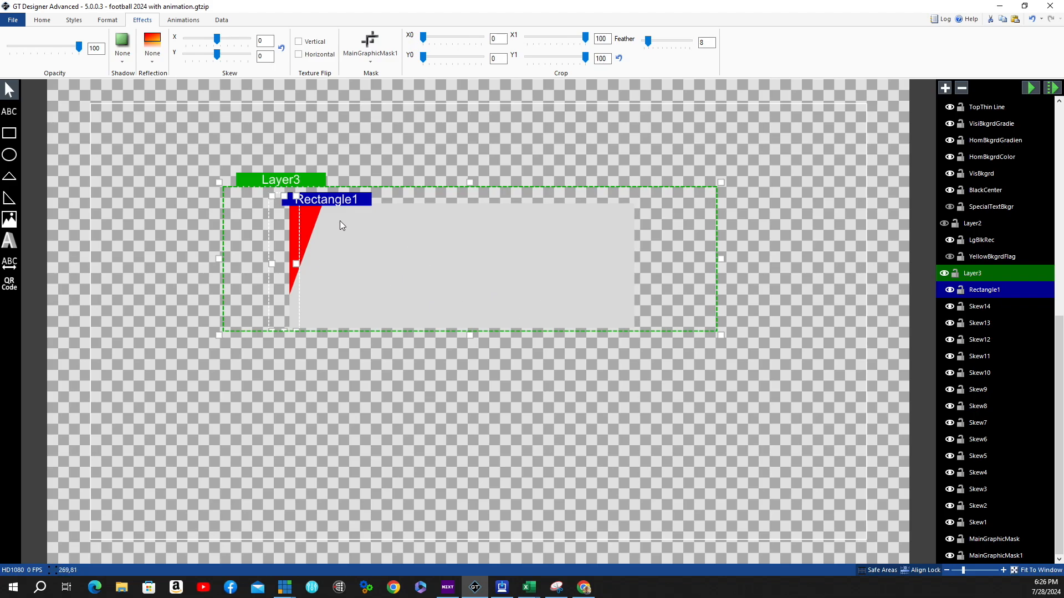
# - Give the red rectangle a Reveal transition for TransitionIn with the upward direction
pyautogui.click(183, 20)
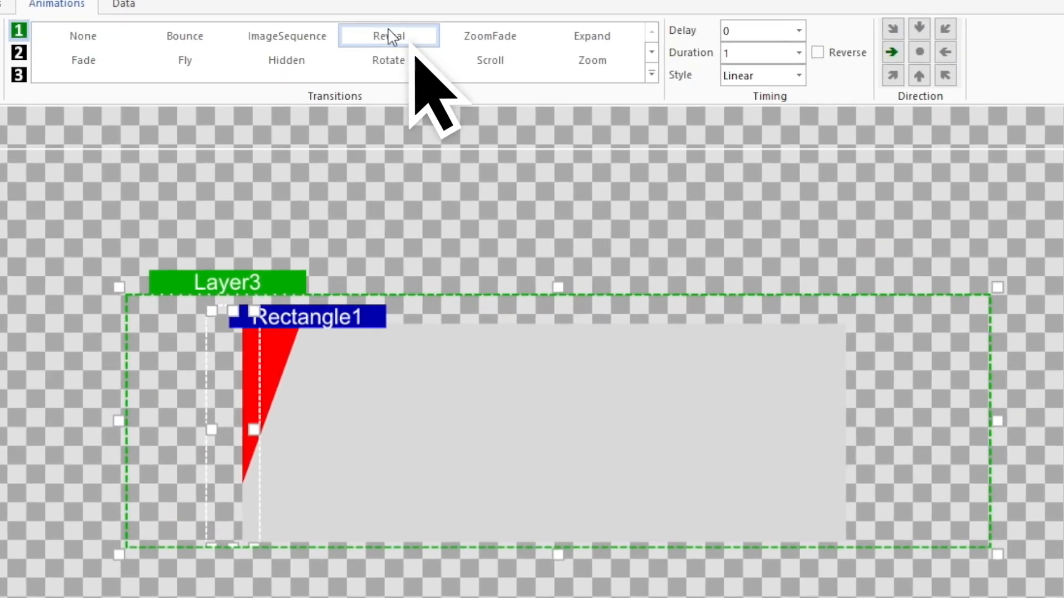
pyautogui.click(387, 35)
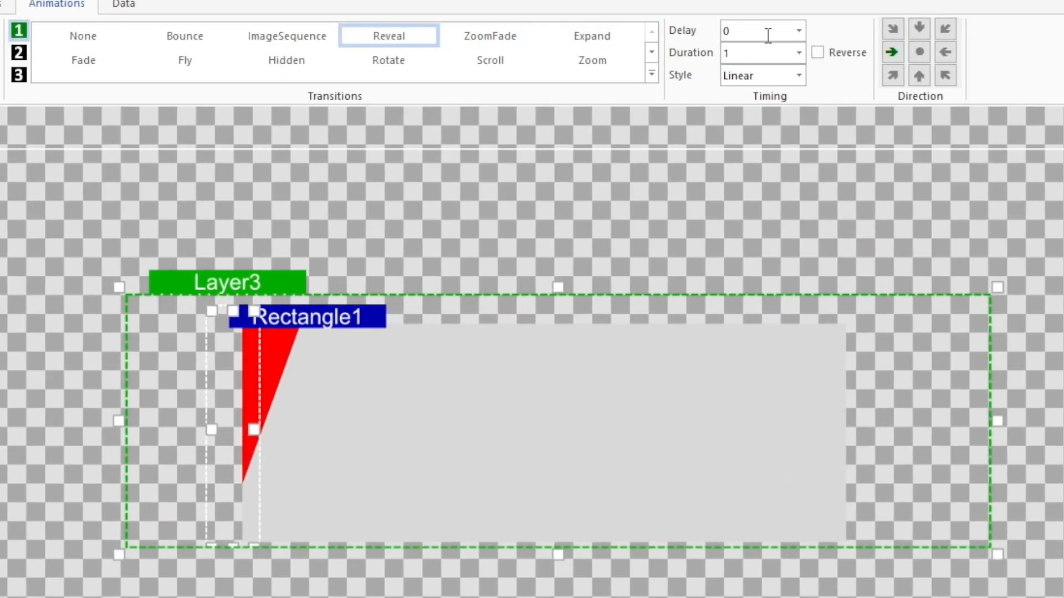
pyautogui.click(918, 74)
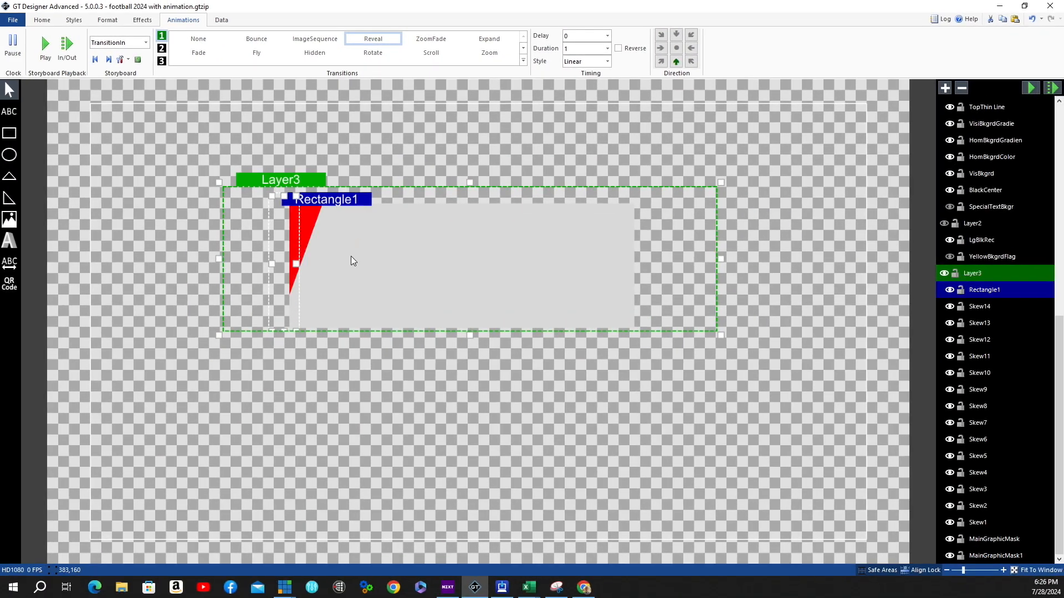
# - Hide the slanted bars Skew14 down through Skew1 in Layer3, leaving the new red rectangle showing
pyautogui.click(949, 306)
pyautogui.click(949, 323)
pyautogui.click(950, 340)
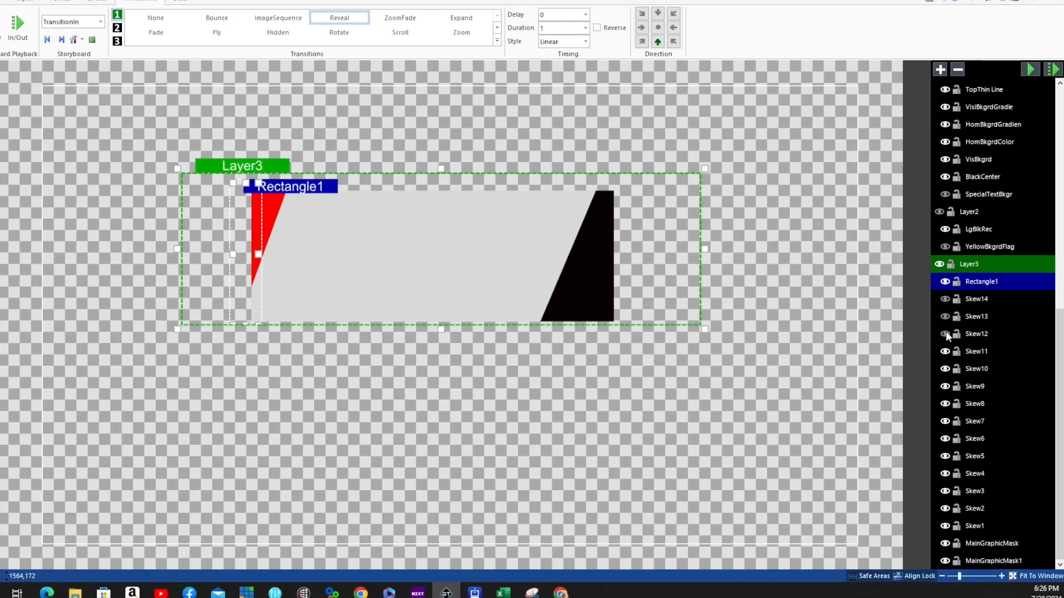
pyautogui.click(945, 351)
pyautogui.click(945, 369)
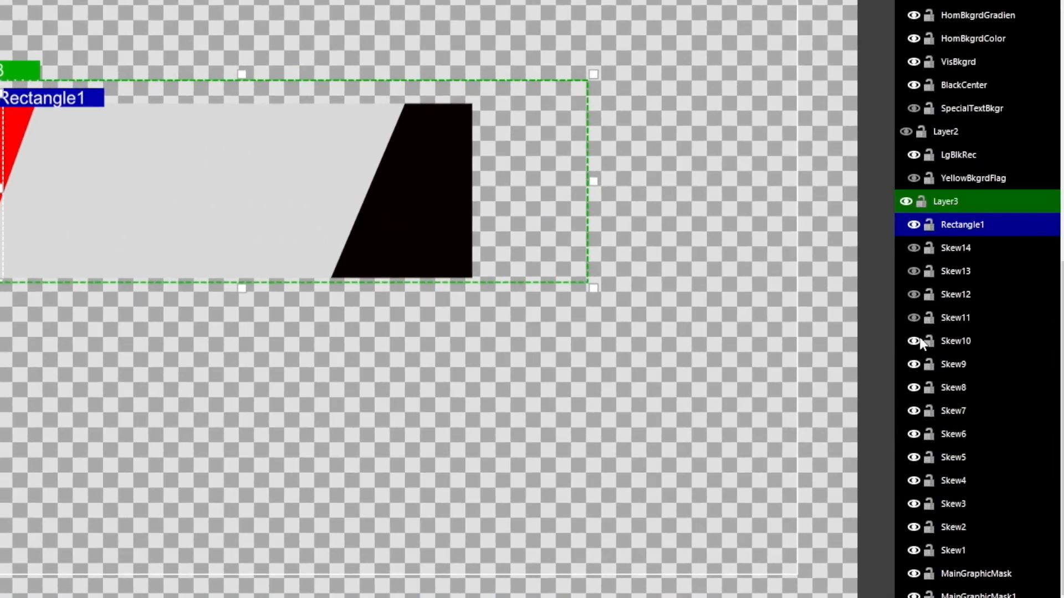
pyautogui.click(945, 387)
pyautogui.click(945, 403)
pyautogui.click(944, 421)
pyautogui.click(944, 438)
pyautogui.click(945, 456)
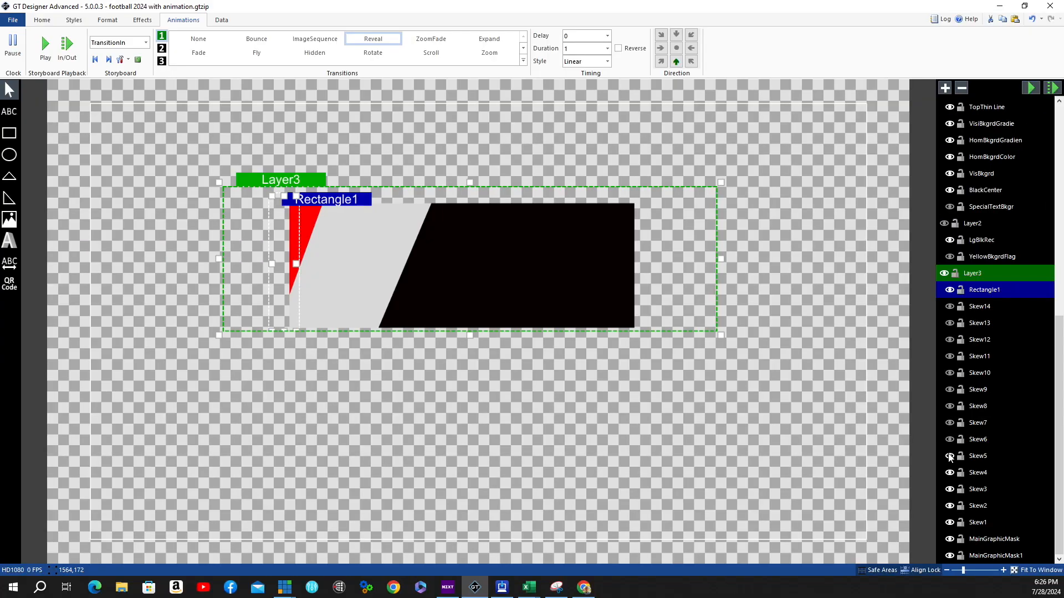
pyautogui.click(949, 472)
pyautogui.click(949, 489)
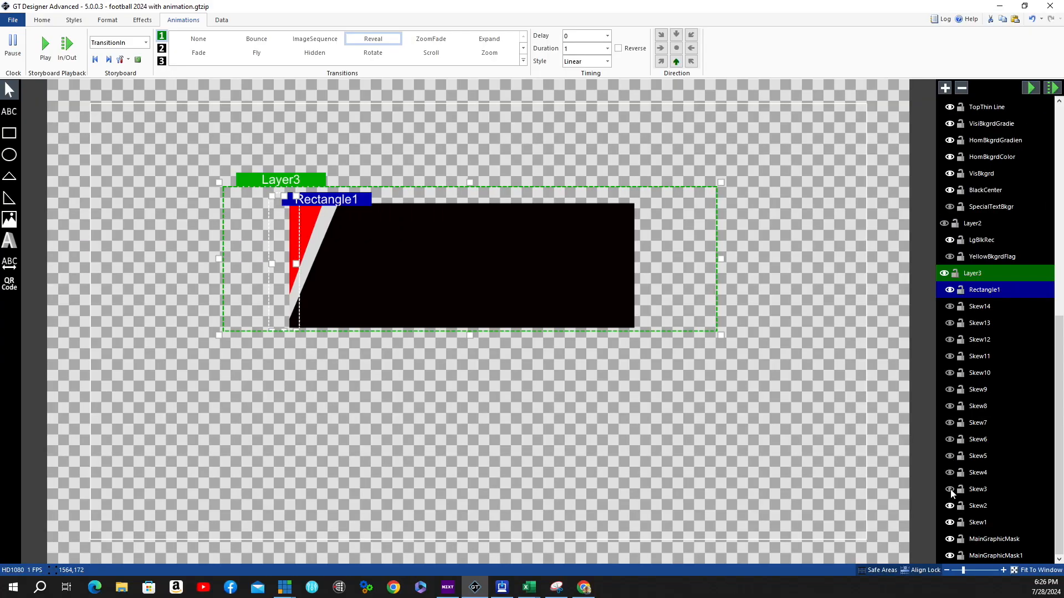
pyautogui.click(949, 506)
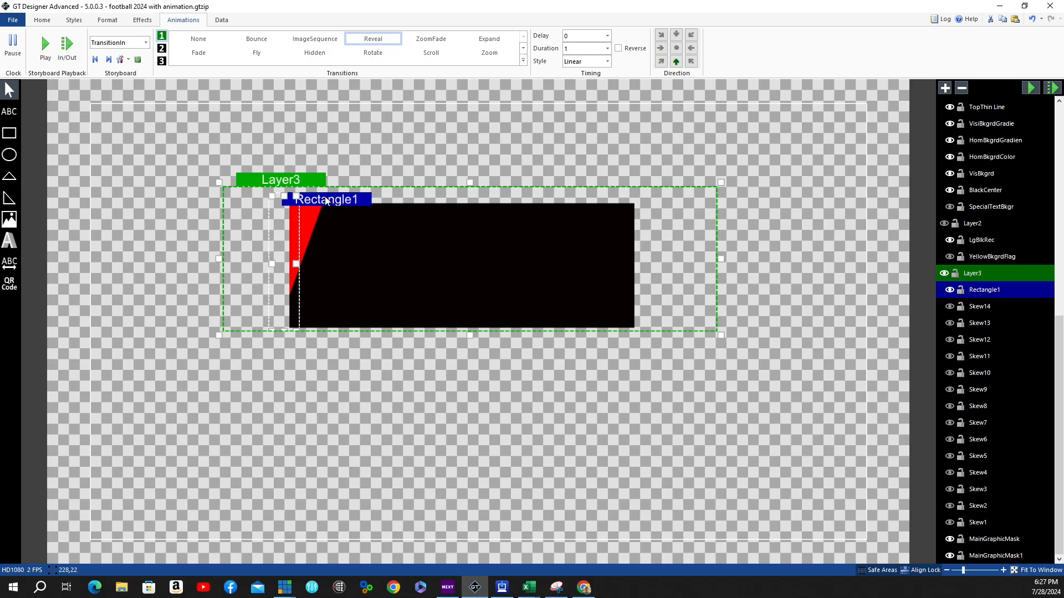
# - Set the red rectangle's Reveal duration to 0.5, previewing the transition before and after the change
pyautogui.click(1030, 88)
pyautogui.click(608, 49)
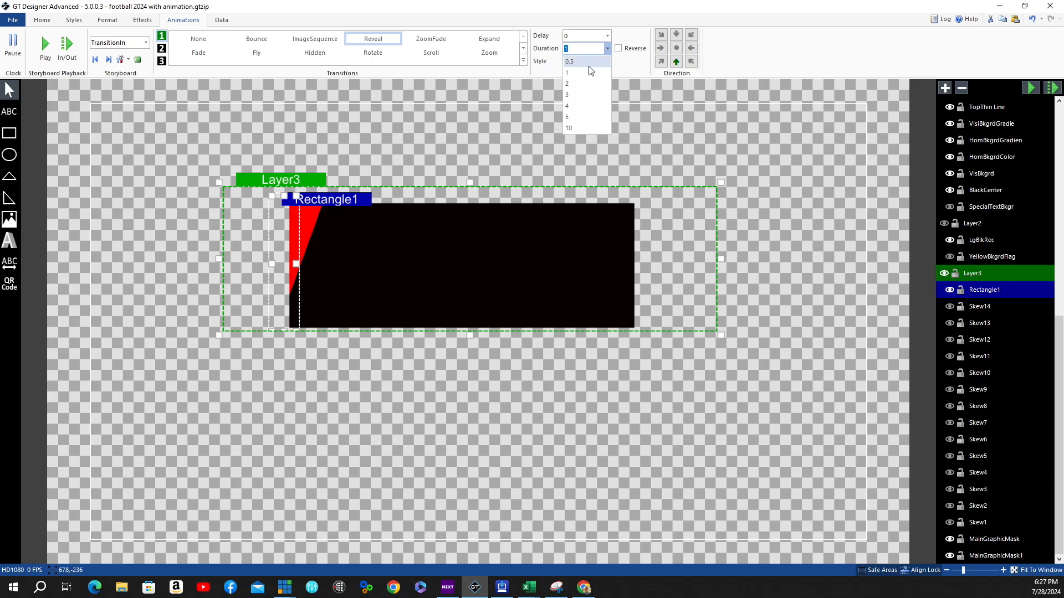
pyautogui.click(590, 61)
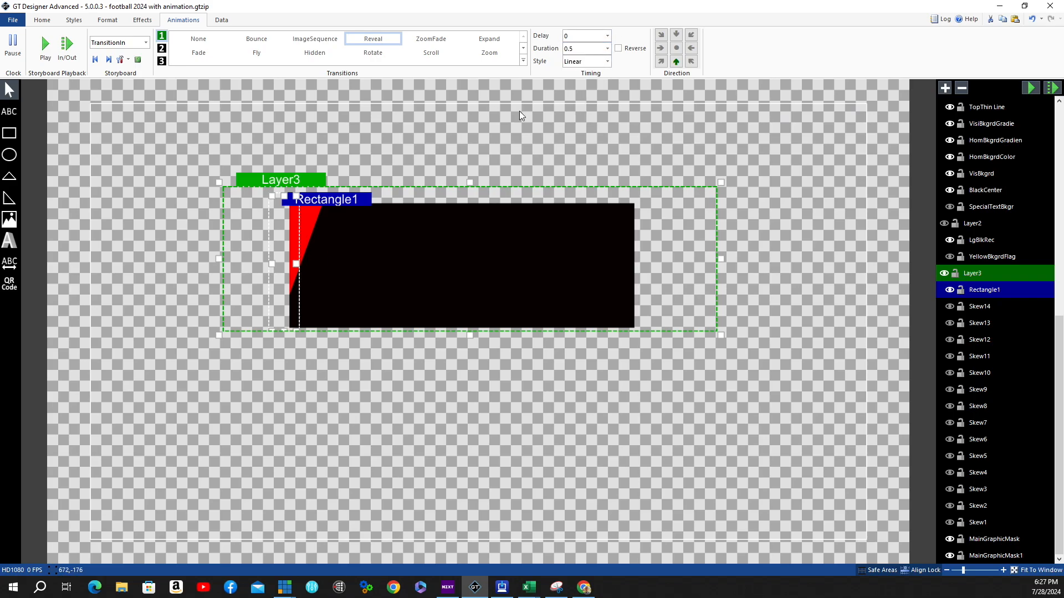
pyautogui.click(1031, 89)
pyautogui.click(1030, 89)
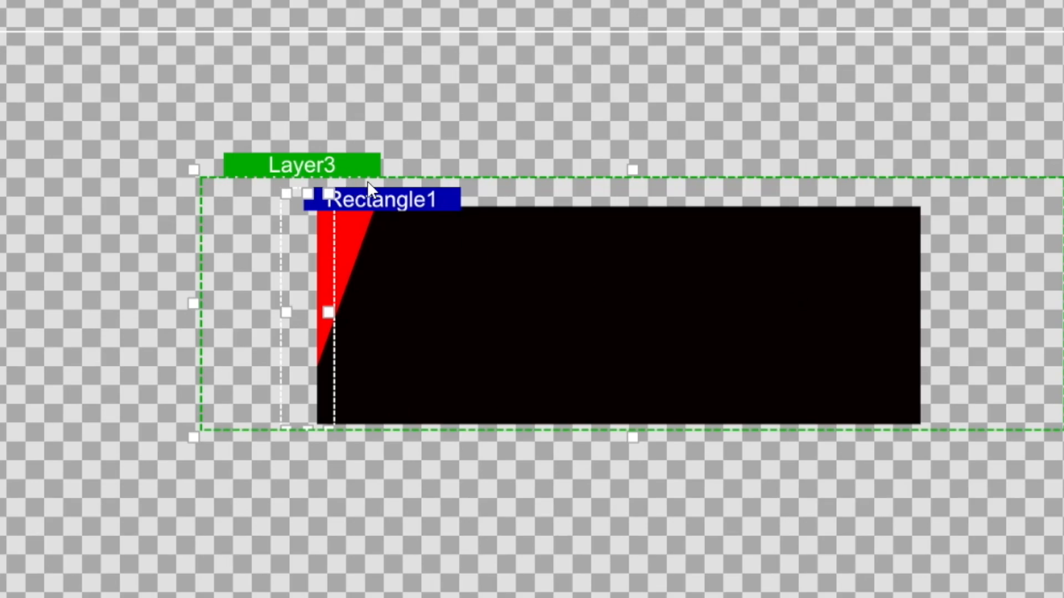
# - Duplicate the slanted red rectangle within Layer3
pyautogui.rightClick(390, 192)
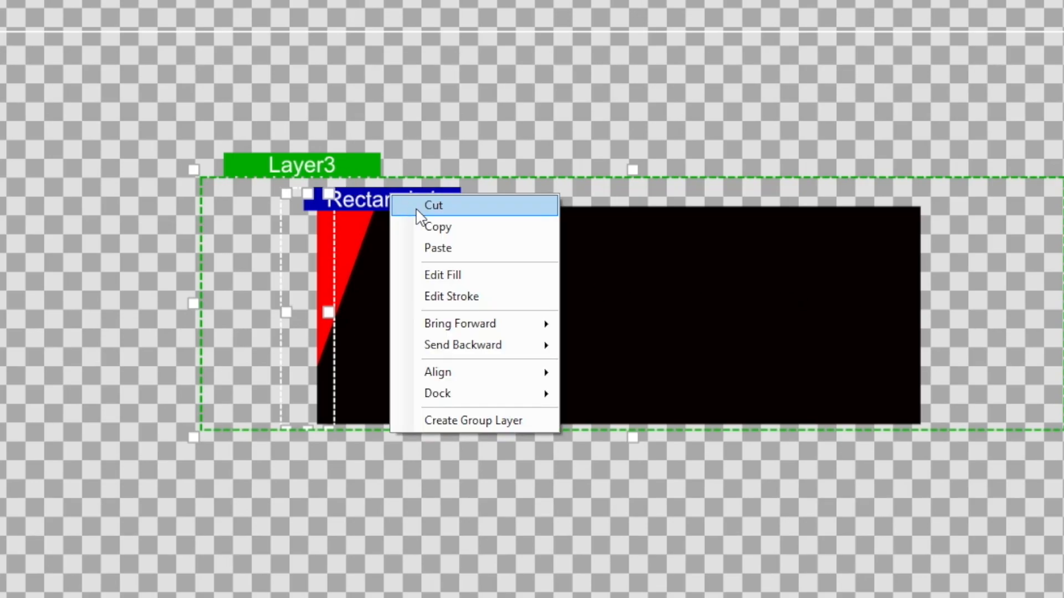
pyautogui.click(427, 226)
pyautogui.rightClick(390, 203)
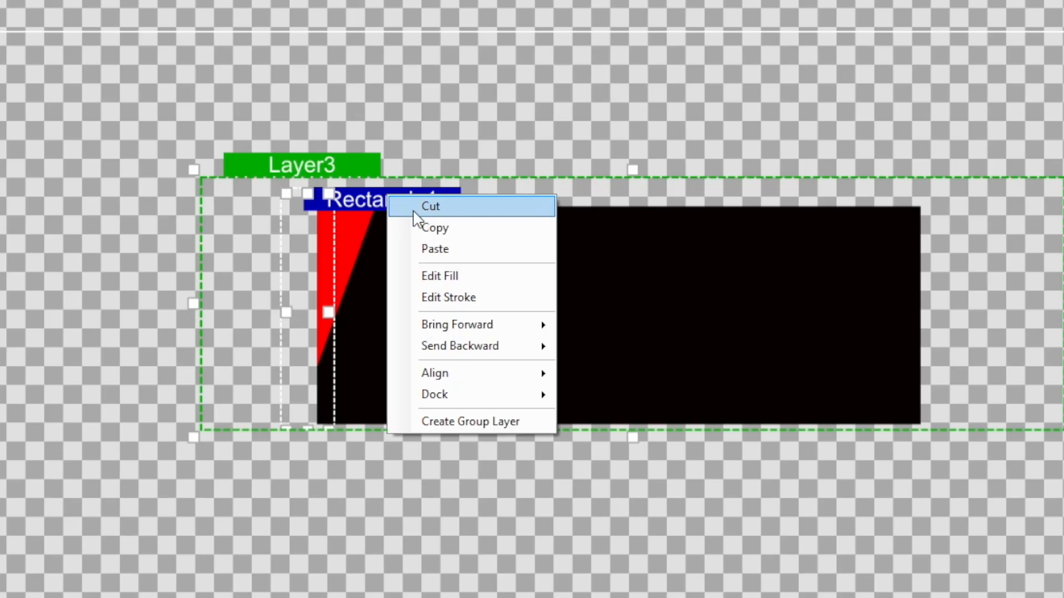
pyautogui.click(429, 246)
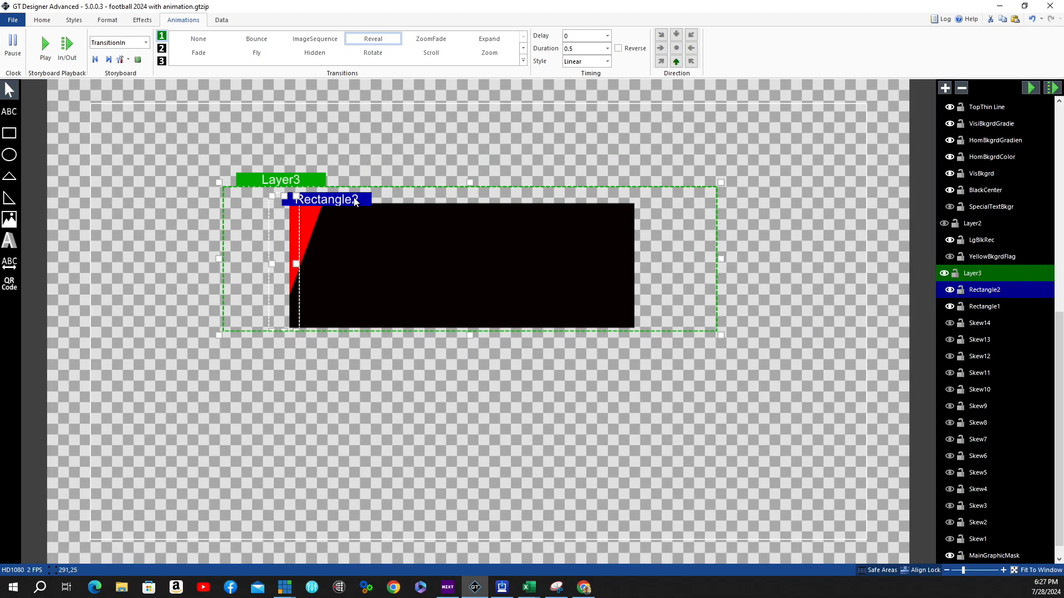
# - Shift the duplicated bar horizontally to the right until it sits edge to edge with the original bar
pyautogui.press('Right')
pyautogui.press('Right')
pyautogui.press('Right')
pyautogui.press('Right')
pyautogui.press('Right')
pyautogui.press('Right')
pyautogui.press('Right')
pyautogui.press('Right')
pyautogui.press('Right')
pyautogui.press('Right')
pyautogui.press('Right')
pyautogui.press('Right')
pyautogui.press('Right')
pyautogui.press('Right')
pyautogui.press('Right')
pyautogui.press('Right')
pyautogui.press('Right')
pyautogui.press('Right')
pyautogui.press('Right')
pyautogui.press('Right')
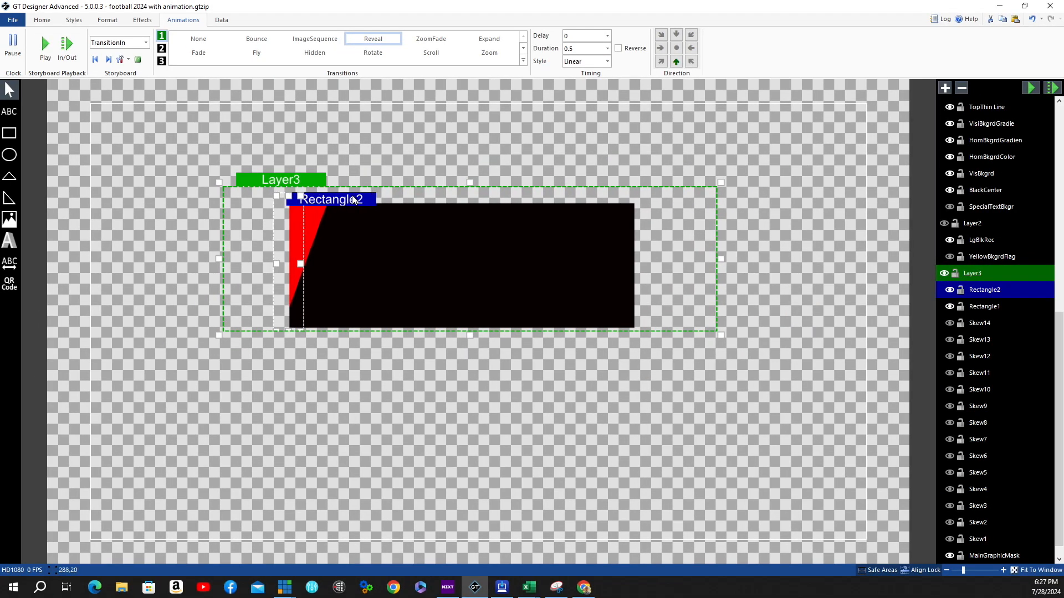
pyautogui.press('Right')
pyautogui.press('Right')
pyautogui.press('Right')
pyautogui.press('Right')
pyautogui.press('Right')
pyautogui.press('Right')
pyautogui.press('Right')
pyautogui.press('Right')
pyautogui.press('Right')
pyautogui.press('Right')
pyautogui.press('Right')
pyautogui.press('Right')
pyautogui.press('Right')
pyautogui.press('Right')
pyautogui.press('Right')
pyautogui.press('Right')
pyautogui.press('Right')
pyautogui.press('Right')
pyautogui.press('Right')
pyautogui.press('Right')
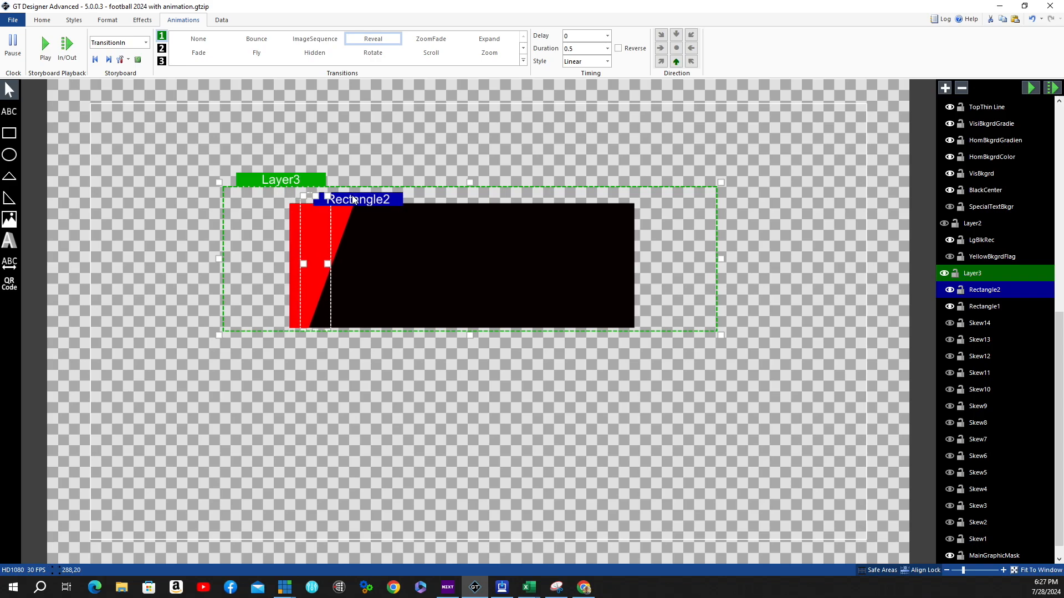
pyautogui.press('Left')
pyautogui.press('Left')
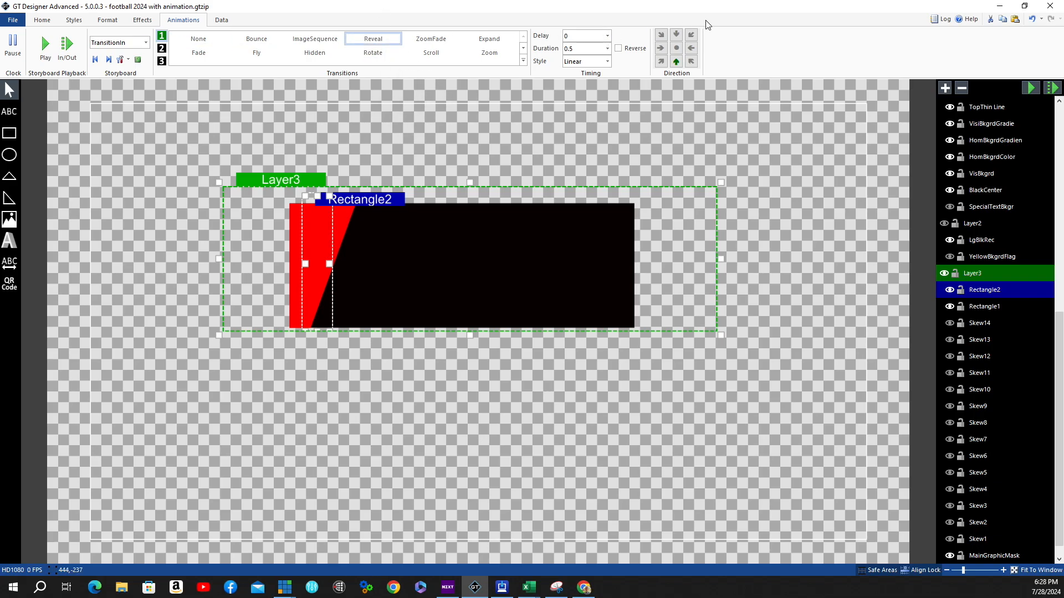
# - Set the second bar's Reveal direction to downward and preview the transition
pyautogui.click(676, 34)
pyautogui.click(1031, 88)
pyautogui.click(1032, 89)
# - Add a third and a fourth copy of the bar to the right, giving the fourth a downward Reveal direction
pyautogui.hotkey('ctrl', 'v')
pyautogui.press('Right')
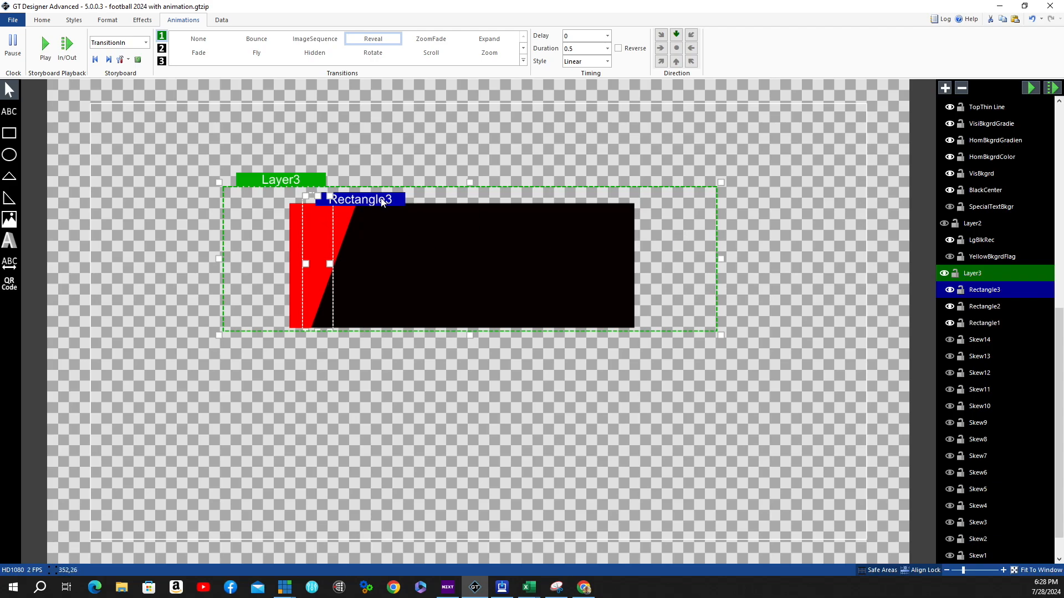
pyautogui.moveTo(381, 203); pyautogui.dragTo(447, 205)
pyautogui.rightClick(412, 205)
pyautogui.click(424, 232)
pyautogui.click(676, 35)
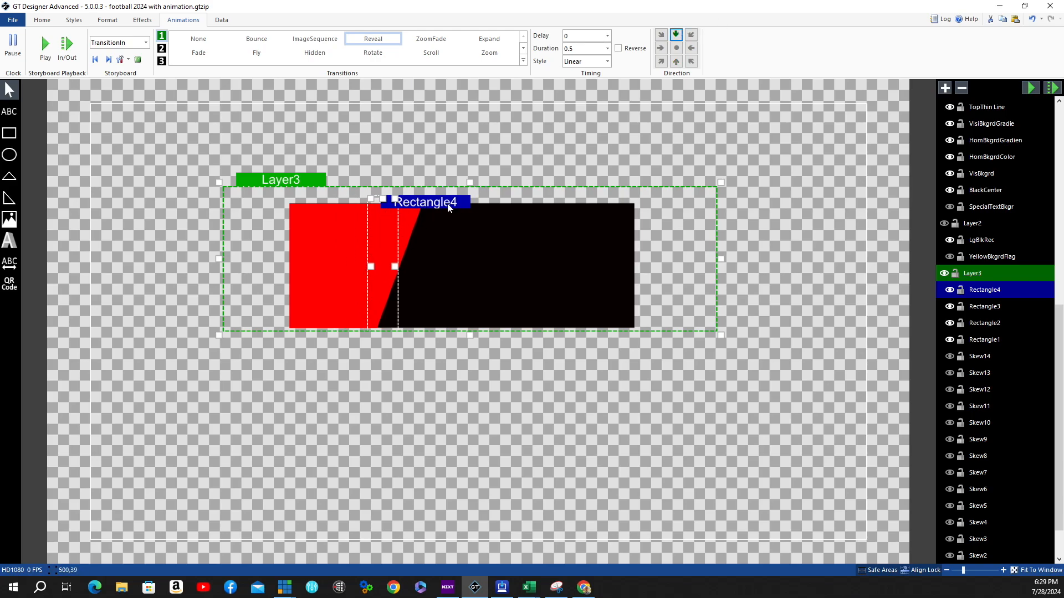
# - Continue the row with a fifth bar revealing upward and a sixth bar revealing downward
pyautogui.rightClick(447, 204)
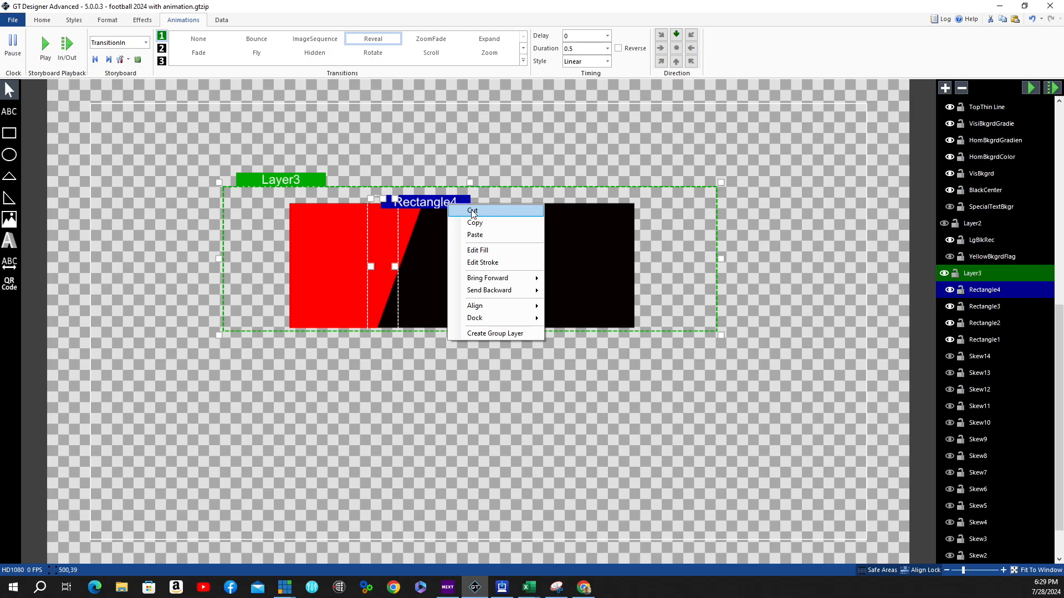
pyautogui.click(475, 235)
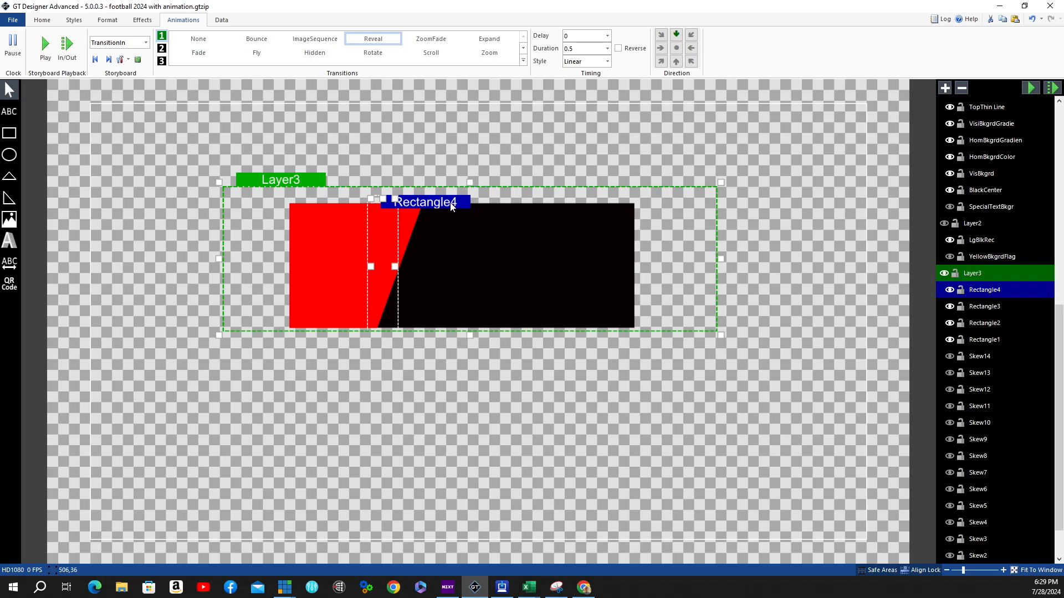
pyautogui.moveTo(431, 205); pyautogui.dragTo(668, 207)
pyautogui.click(679, 67)
pyautogui.rightClick(477, 204)
pyautogui.click(494, 224)
pyautogui.rightClick(474, 198)
pyautogui.click(494, 231)
pyautogui.click(677, 37)
# - Extend the row with a seventh bar revealing upward and an eighth bar revealing downward
pyautogui.rightClick(489, 200)
pyautogui.click(526, 218)
pyautogui.rightClick(493, 201)
pyautogui.click(518, 231)
pyautogui.click(676, 63)
pyautogui.hotkey('ctrl', 'c')
pyautogui.hotkey('ctrl', 'v')
pyautogui.click(676, 36)
# - Add a ninth bar with an upward Reveal and a tenth with a downward Reveal at the row's right end
pyautogui.rightClick(563, 198)
pyautogui.click(588, 217)
pyautogui.rightClick(576, 201)
pyautogui.click(593, 231)
pyautogui.click(676, 61)
pyautogui.hotkey('ctrl', 'c')
pyautogui.hotkey('ctrl', 'v')
pyautogui.click(676, 36)
# - Complete the row with an eleventh bar revealing upward and a twelfth revealing downward, and preview the full animation
pyautogui.rightClick(644, 201)
pyautogui.click(665, 219)
pyautogui.rightClick(641, 200)
pyautogui.click(670, 232)
pyautogui.click(676, 62)
pyautogui.rightClick(673, 199)
pyautogui.click(713, 219)
pyautogui.rightClick(673, 201)
pyautogui.click(699, 232)
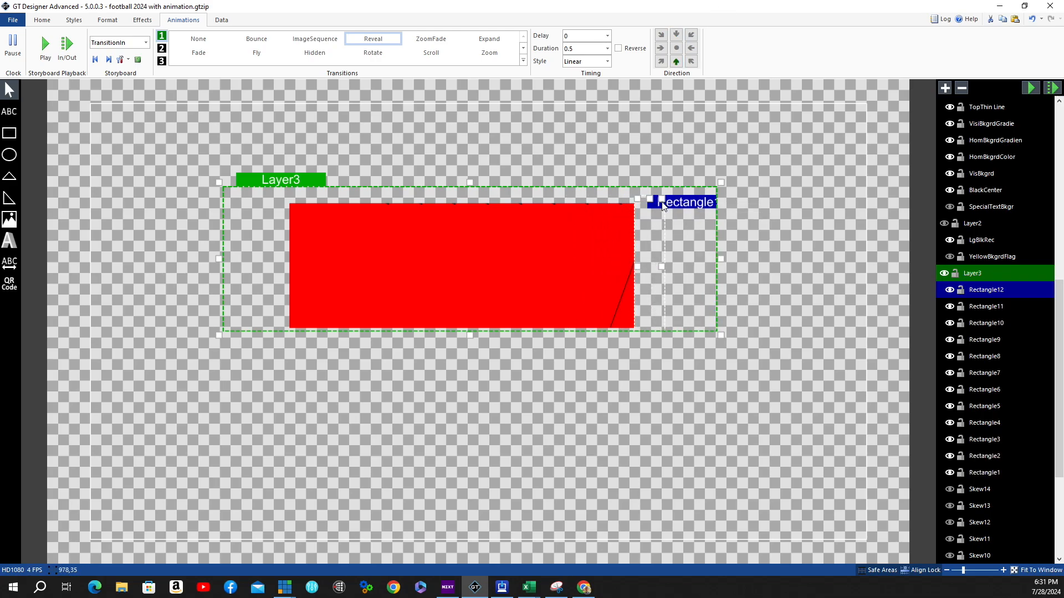
pyautogui.click(676, 34)
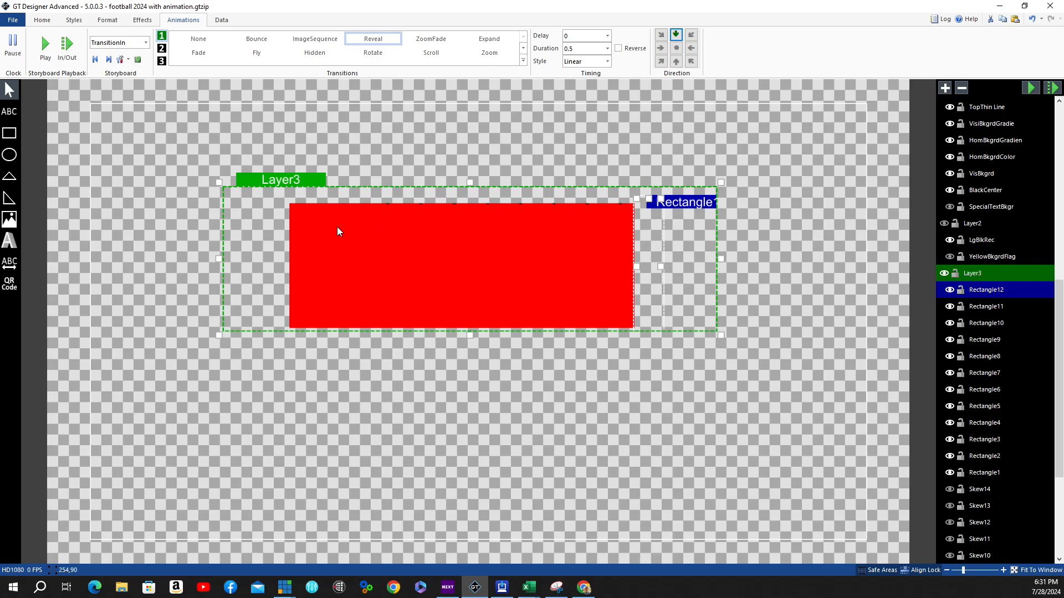
pyautogui.click(1029, 88)
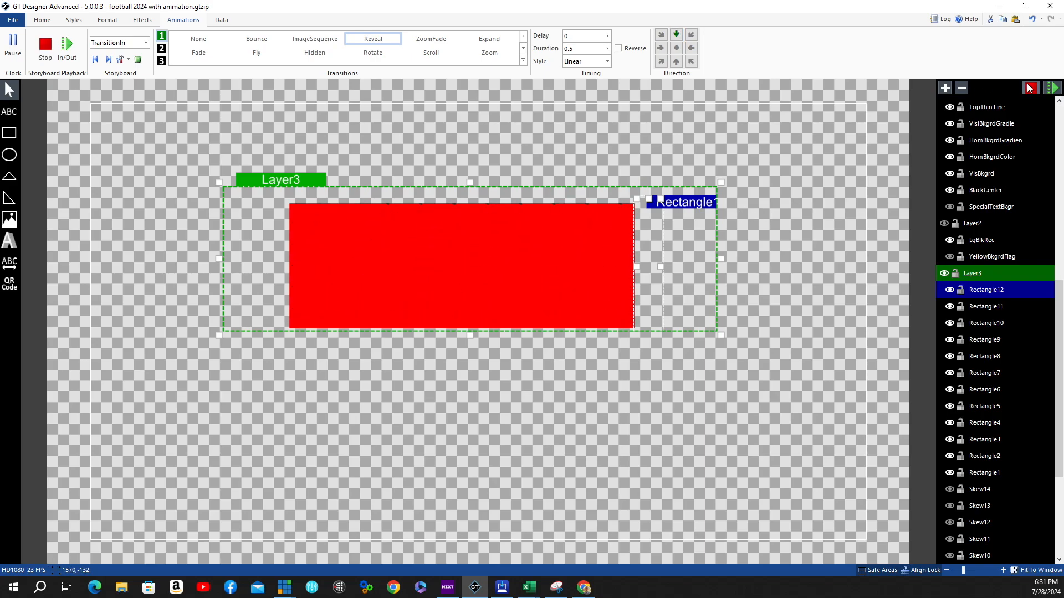
pyautogui.click(1029, 88)
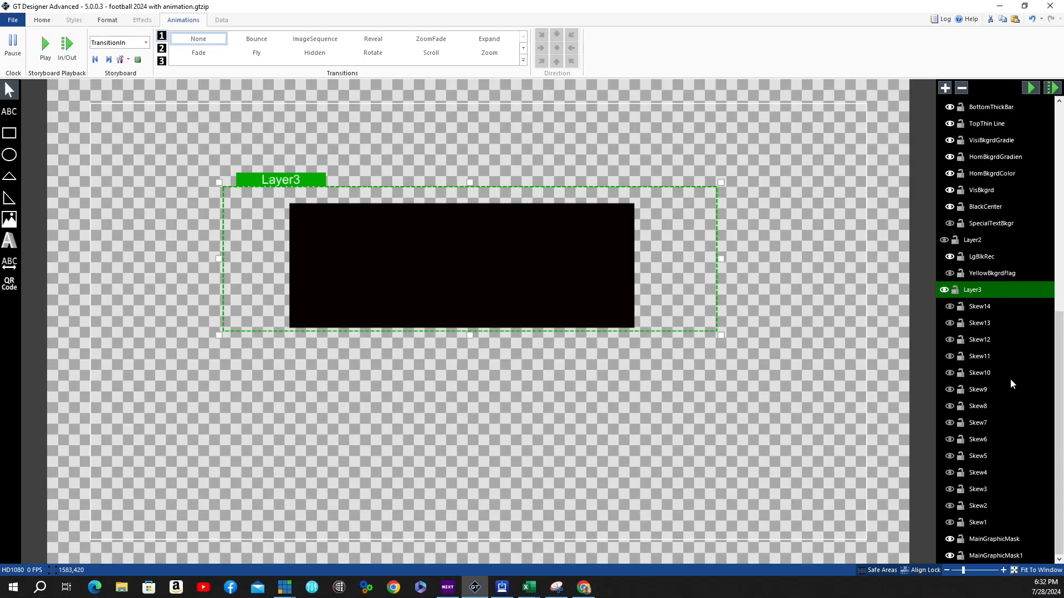
# - Make all the slanted bars from Skew1 to Skew14 visible again in Layer3
pyautogui.click(949, 522)
pyautogui.click(949, 505)
pyautogui.click(949, 489)
pyautogui.click(949, 472)
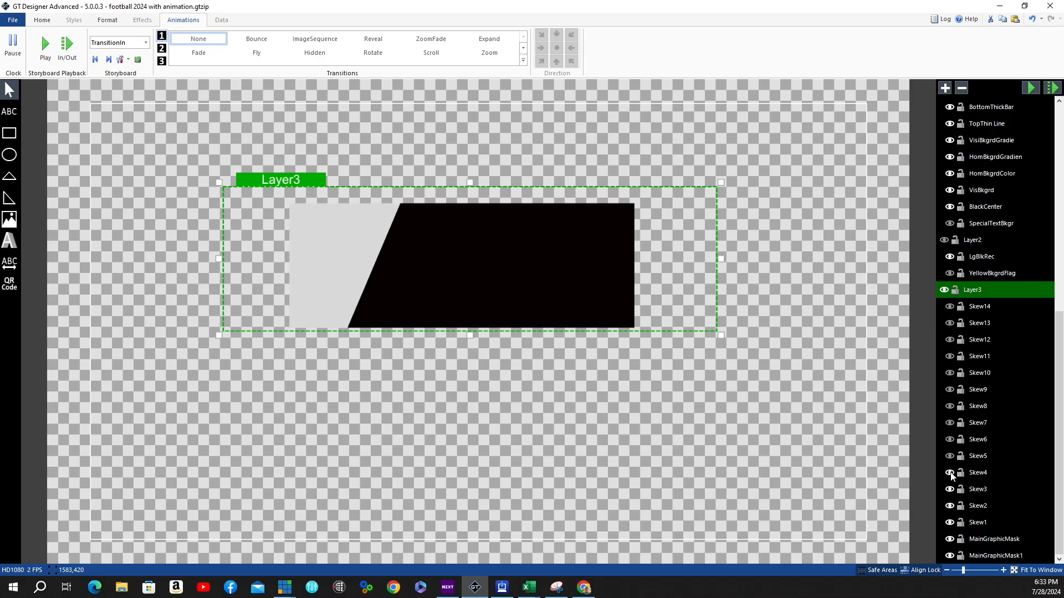
pyautogui.click(949, 455)
pyautogui.click(949, 439)
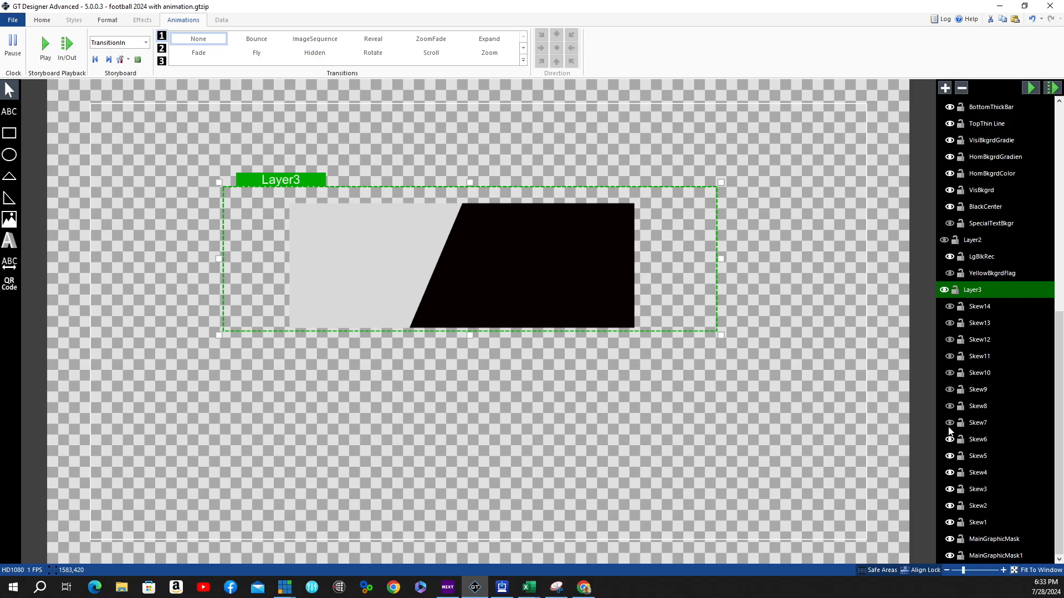
pyautogui.click(949, 423)
pyautogui.click(949, 405)
pyautogui.click(949, 389)
pyautogui.click(949, 372)
pyautogui.click(949, 355)
pyautogui.click(949, 323)
pyautogui.click(949, 306)
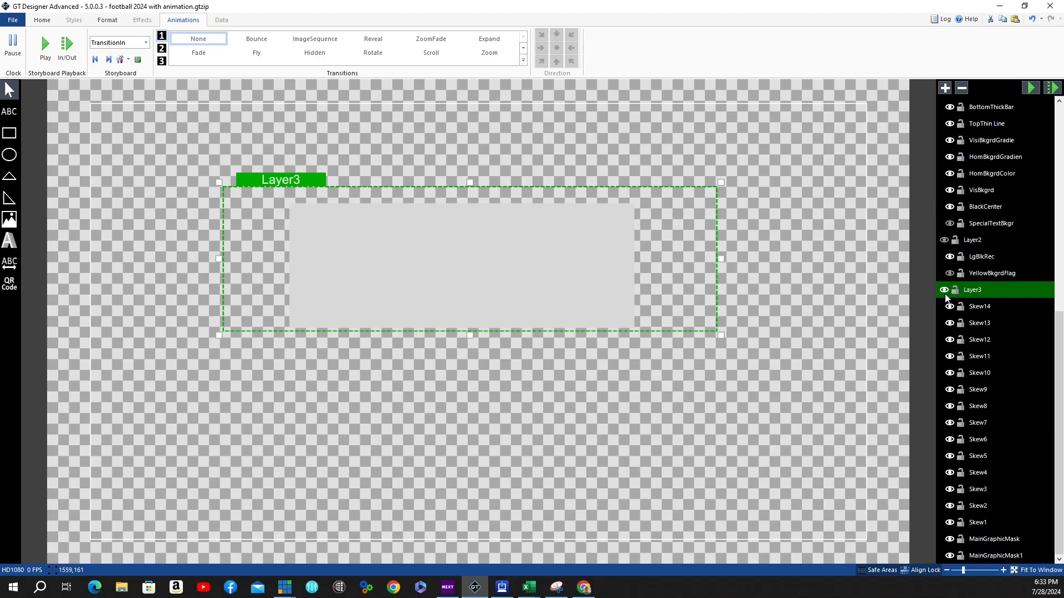
# - Change the fill of the large red rectangle in Layer2 to solid black
pyautogui.click(534, 242)
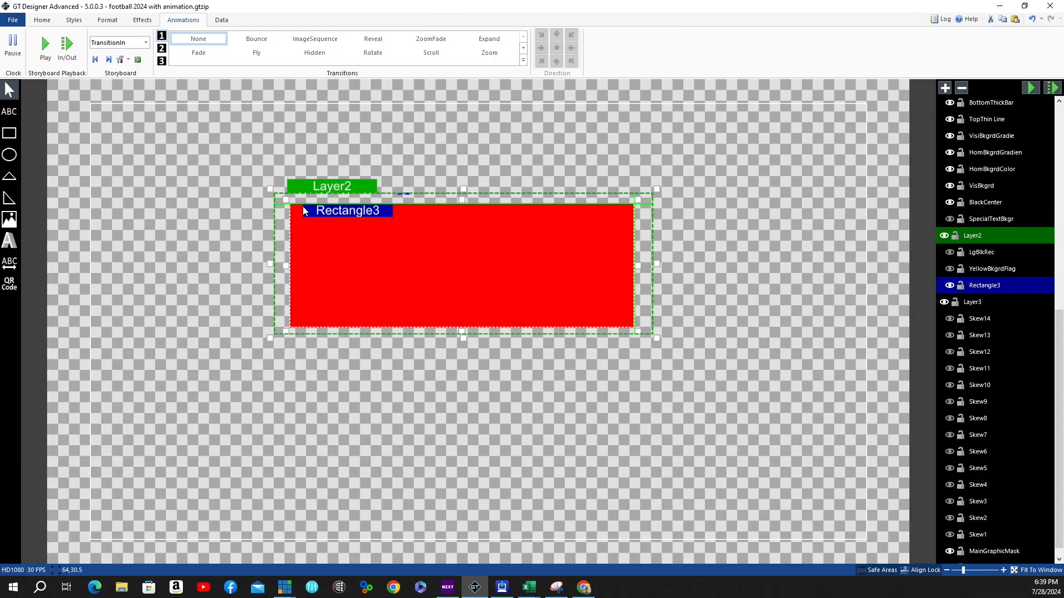
pyautogui.click(115, 21)
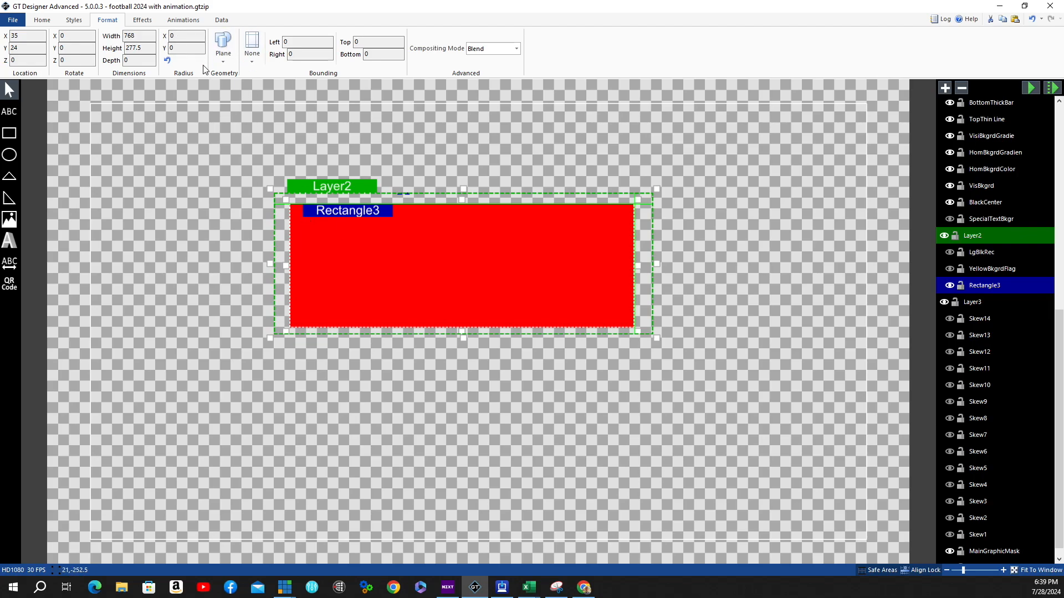
pyautogui.click(43, 20)
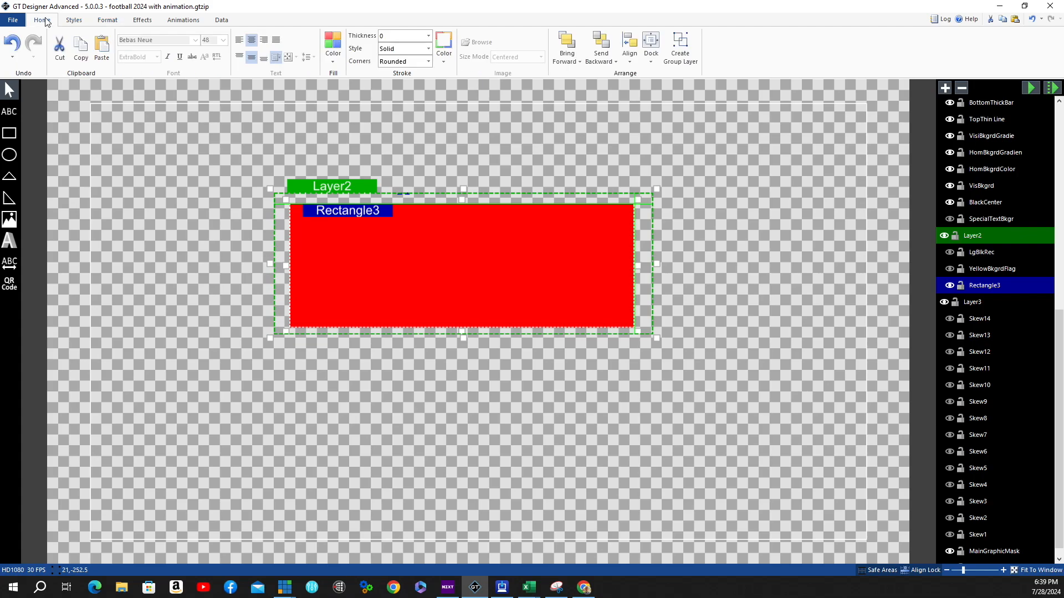
pyautogui.click(333, 53)
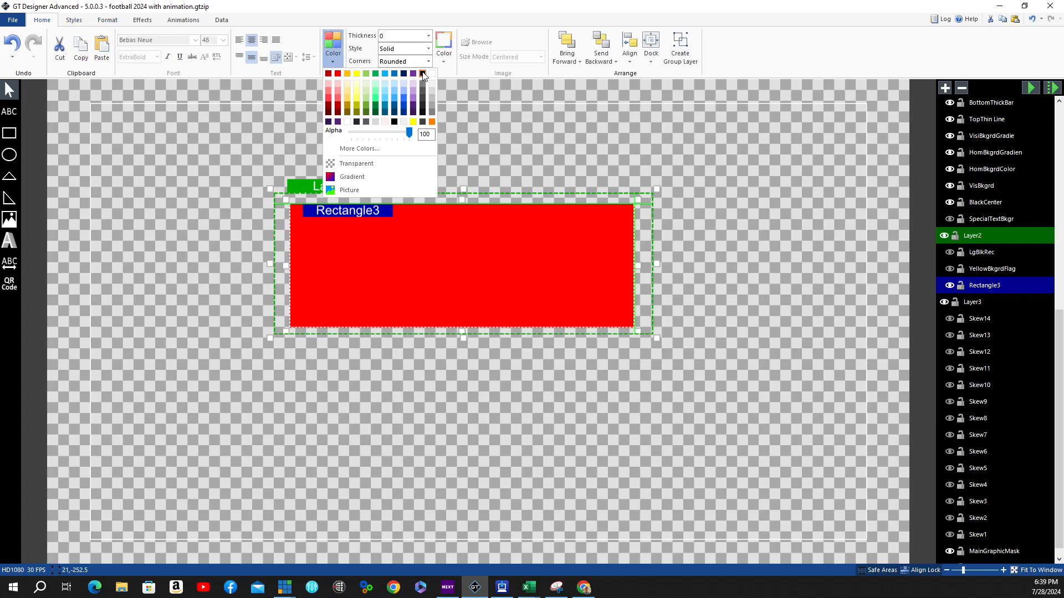
pyautogui.click(422, 73)
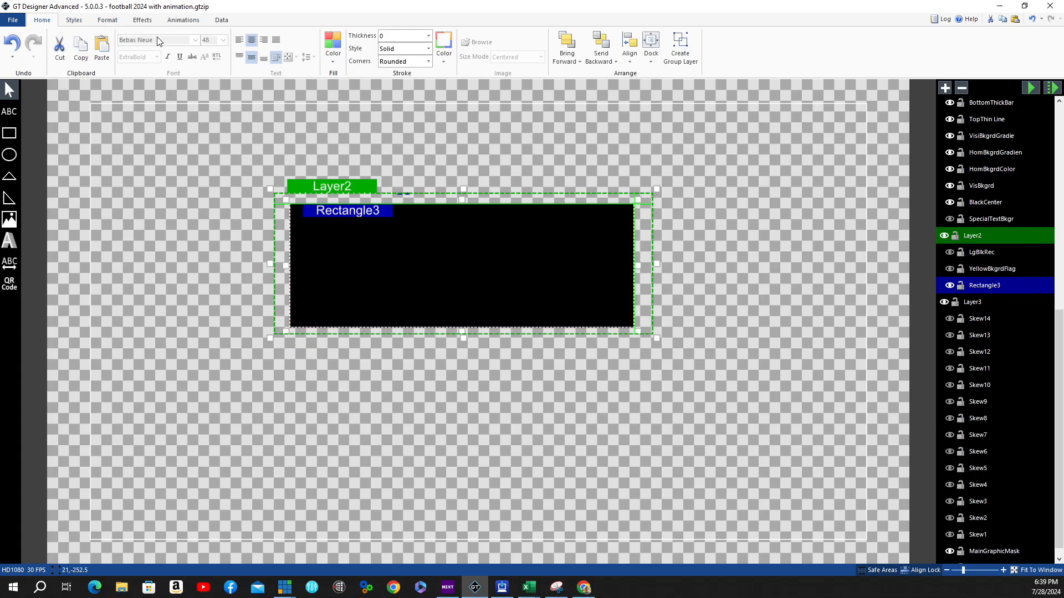
# - Round the black rectangle's corners with a radius of 20 on both X and Y, and select Layer3
pyautogui.click(145, 22)
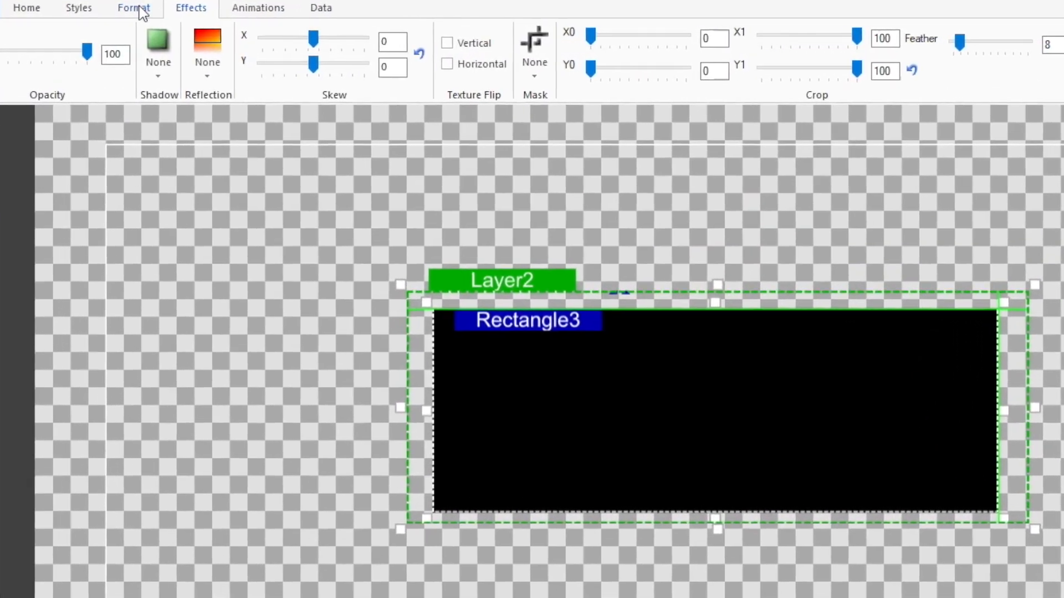
pyautogui.click(111, 21)
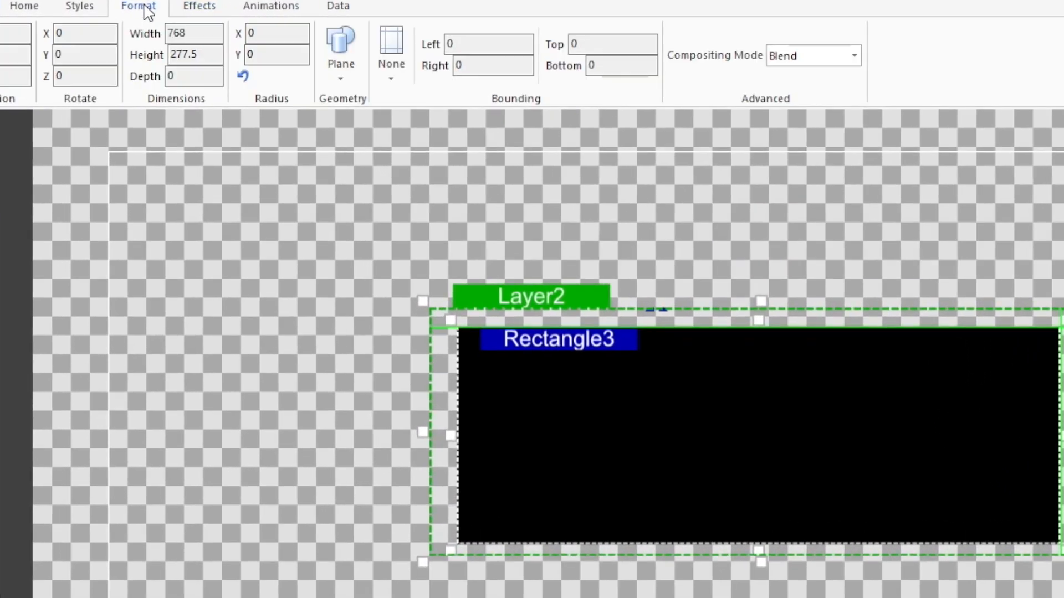
pyautogui.click(267, 35)
pyautogui.press('BackSpace')
pyautogui.write('20')
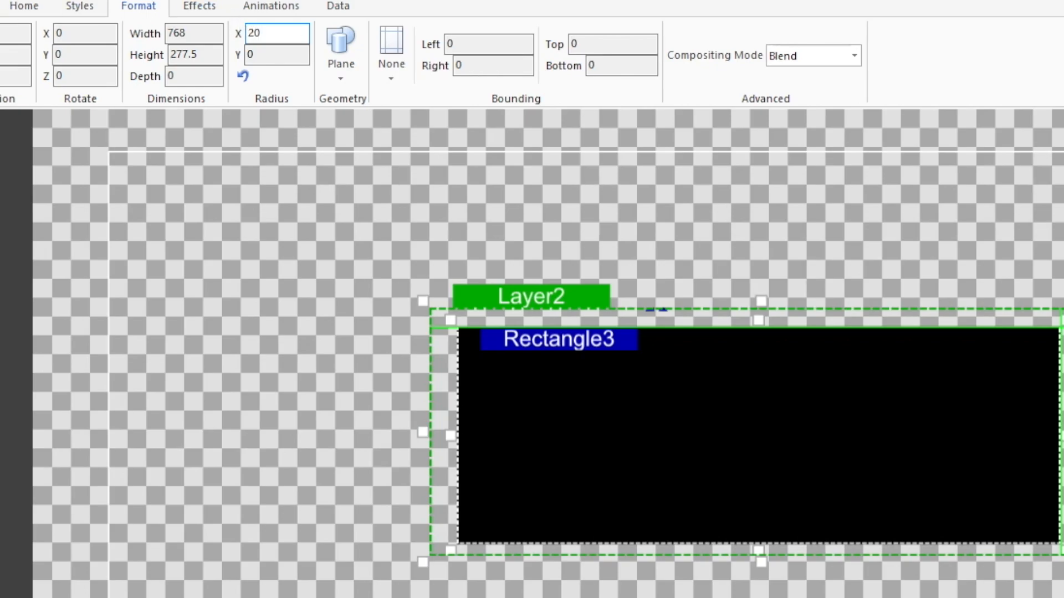
pyautogui.press('Tab')
pyautogui.write('20')
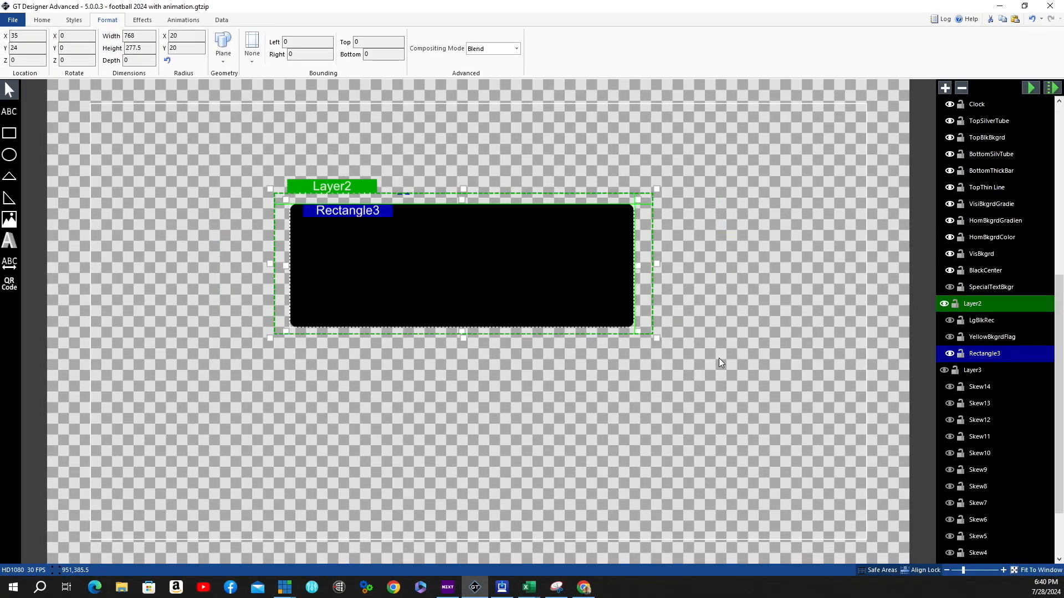
pyautogui.click(392, 208)
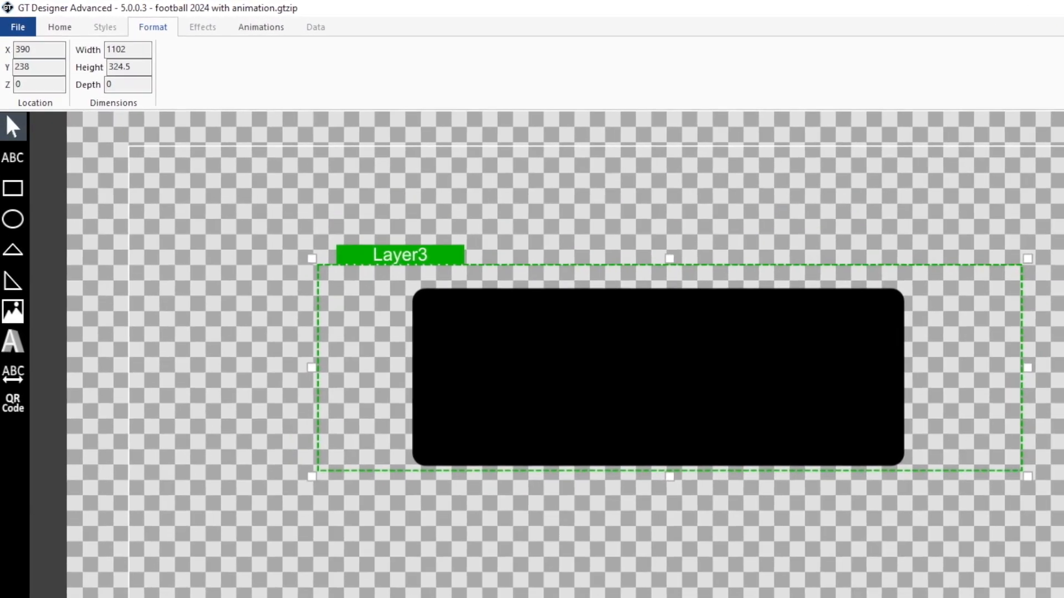
# - Give the black rounded rectangle Rectangle3 in Layer2 a white stroke with a thickness of 2
pyautogui.click(980, 353)
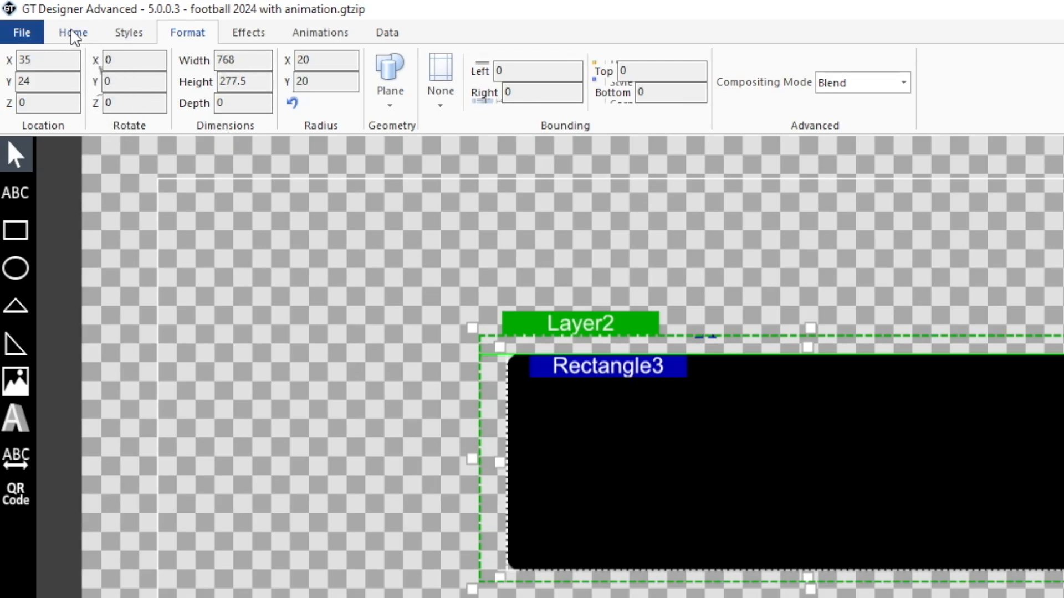
pyautogui.click(74, 34)
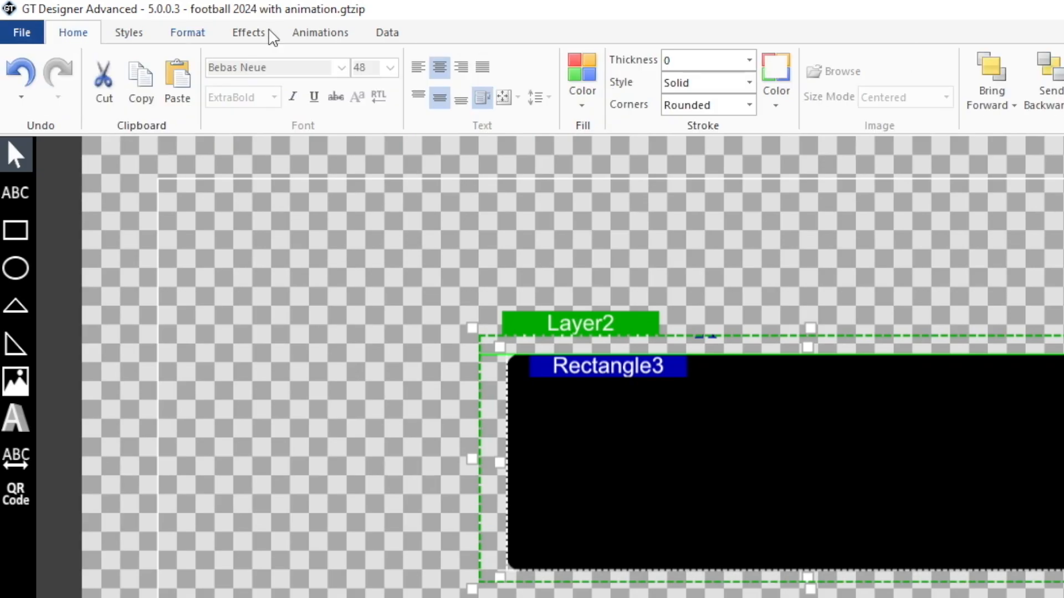
pyautogui.click(776, 110)
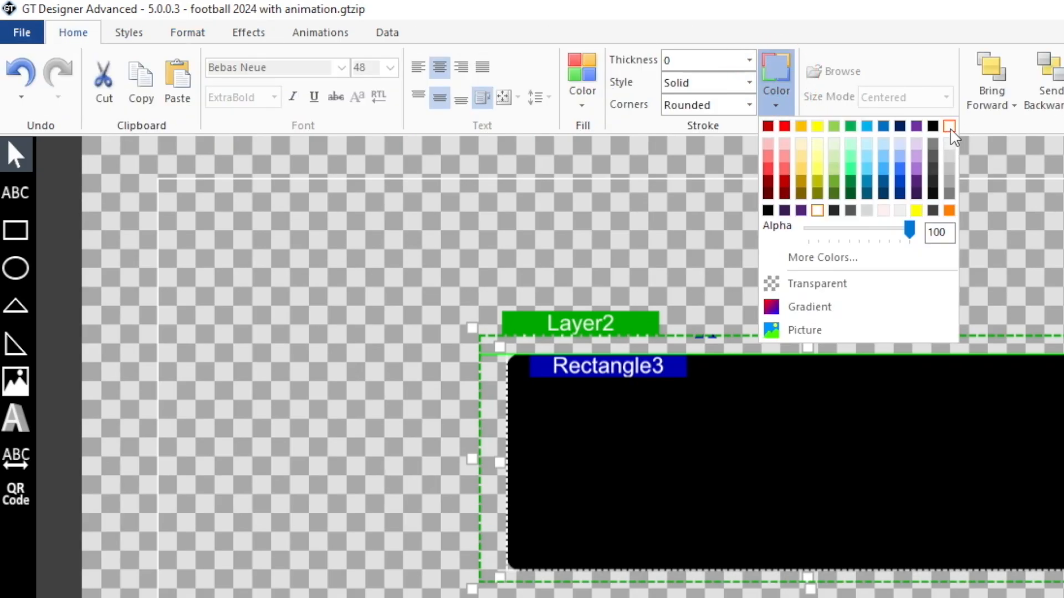
pyautogui.click(949, 126)
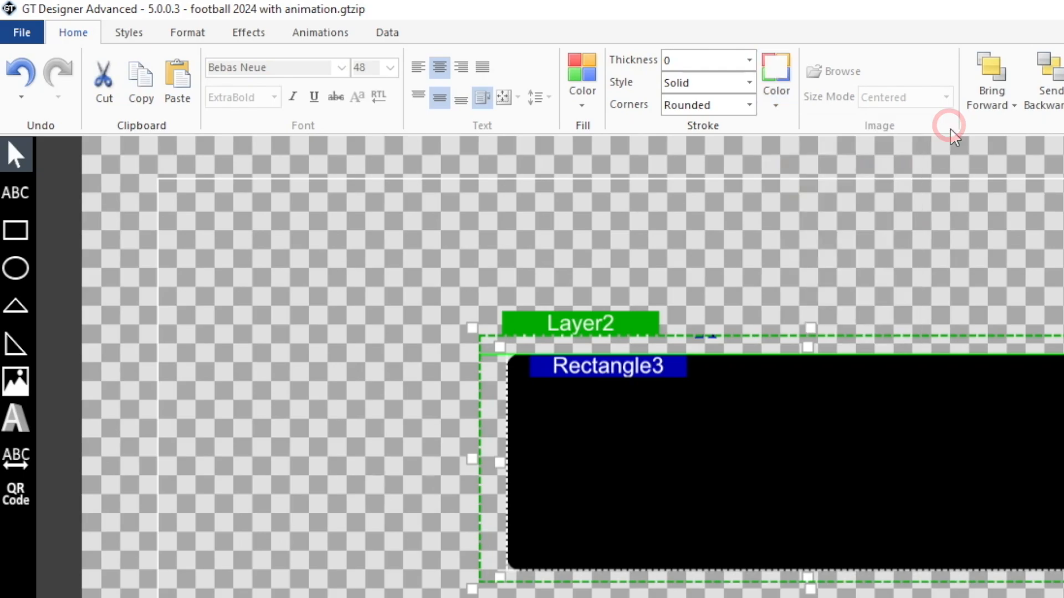
pyautogui.click(749, 61)
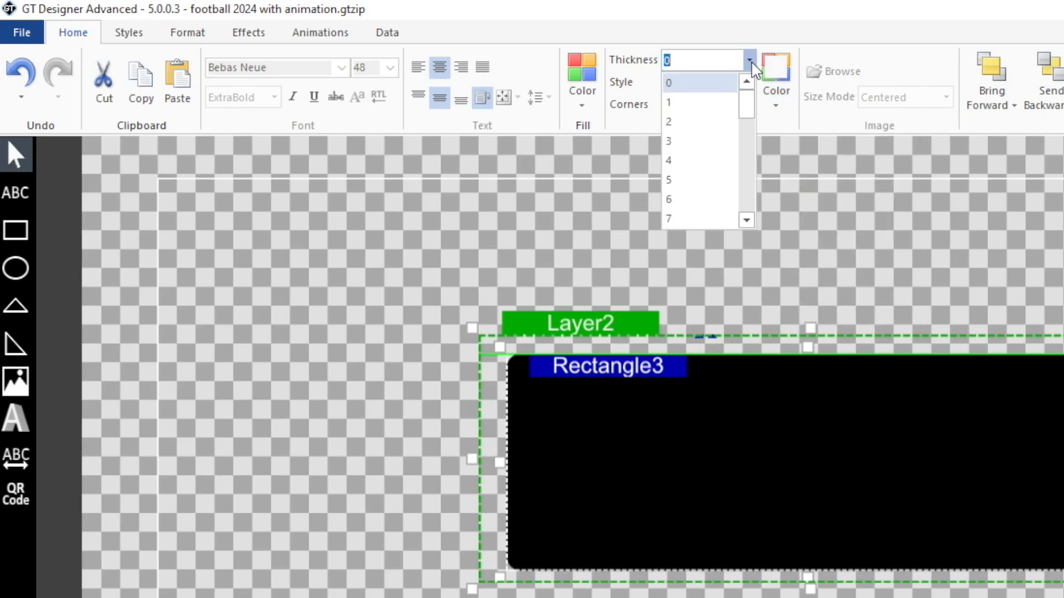
pyautogui.click(684, 123)
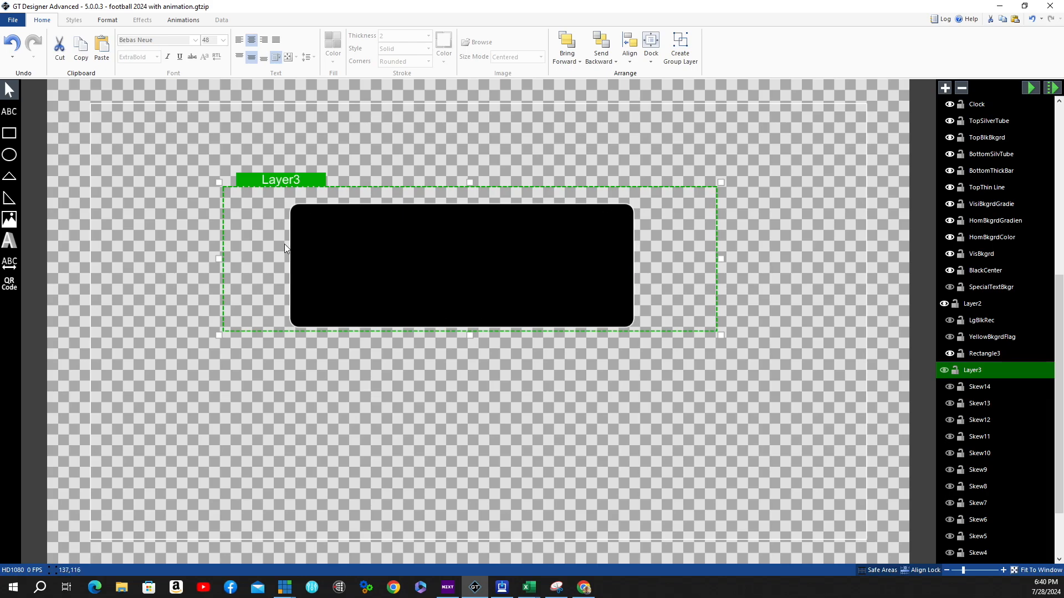
# - Duplicate Rectangle3 in place within Layer2 by copying and pasting it
pyautogui.click(949, 354)
pyautogui.click(973, 353)
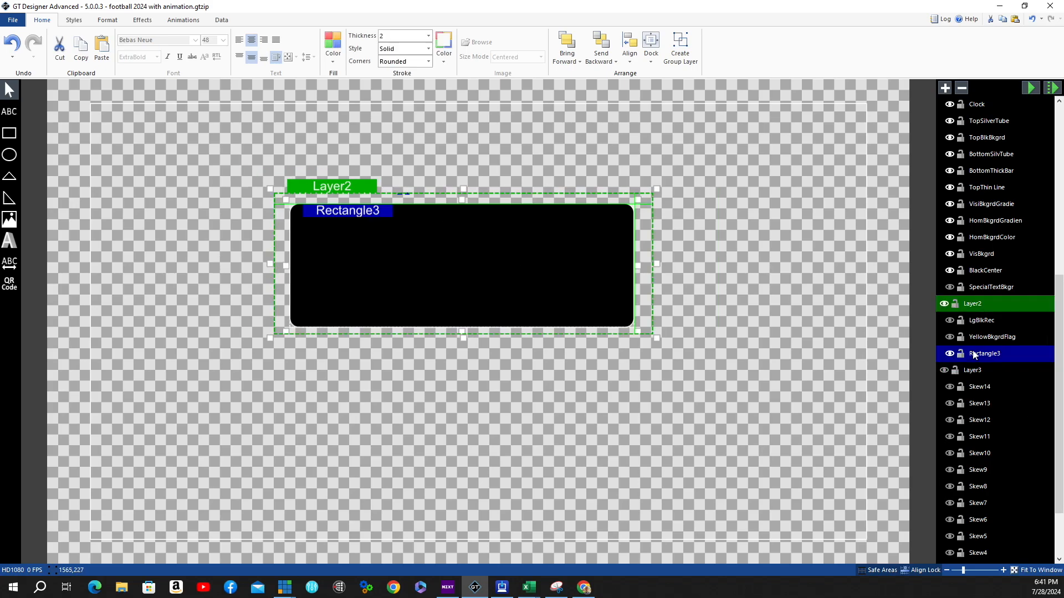
pyautogui.rightClick(359, 211)
pyautogui.click(391, 228)
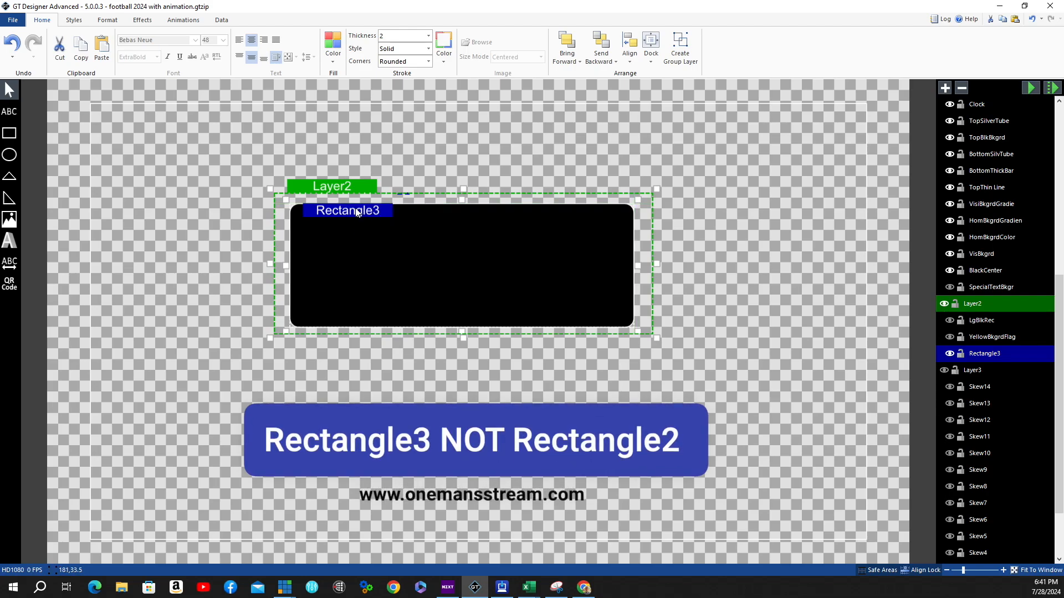
pyautogui.rightClick(356, 209)
pyautogui.click(383, 239)
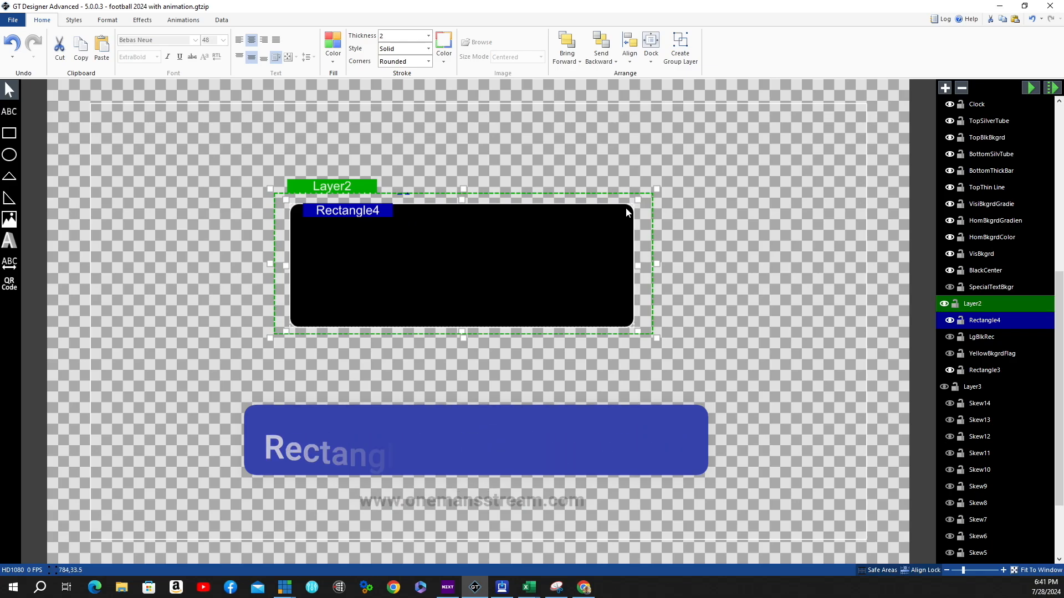
# - Fill the duplicated rectangle Rectangle4 with yellow and set its stroke thickness to 0
pyautogui.click(333, 61)
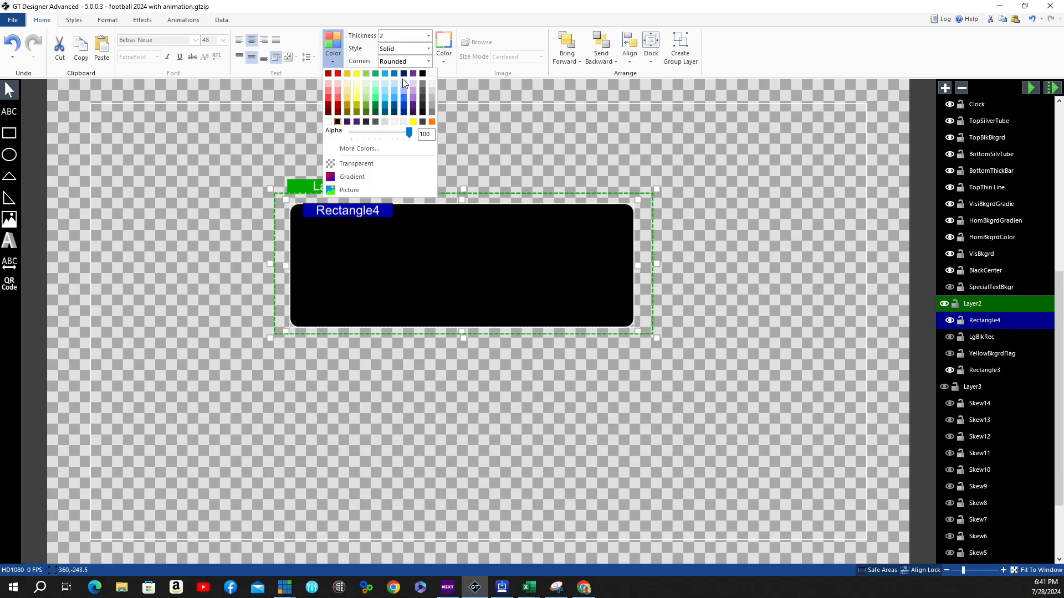
pyautogui.click(356, 98)
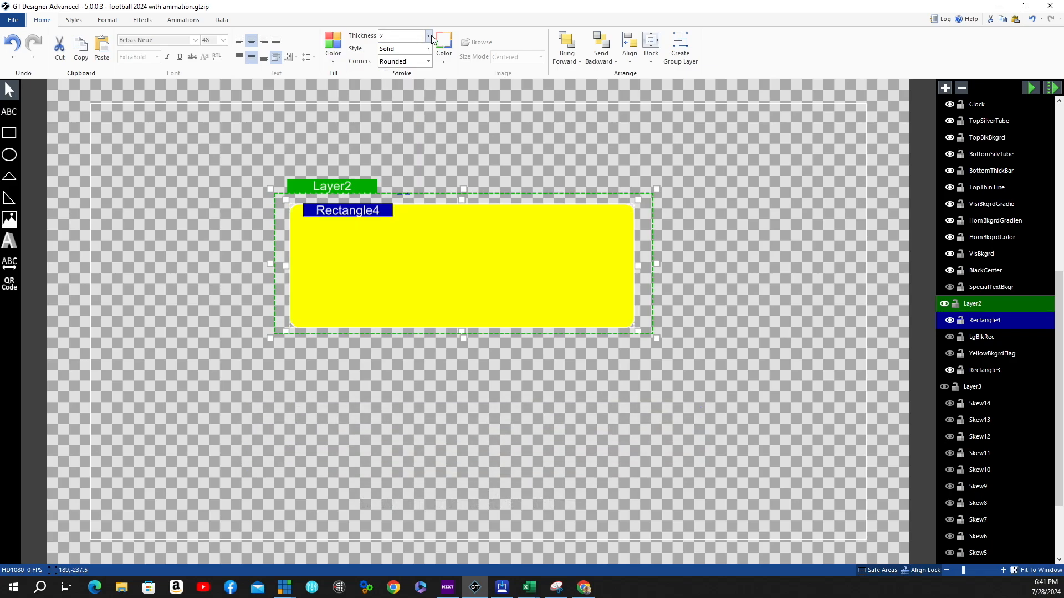
pyautogui.click(429, 36)
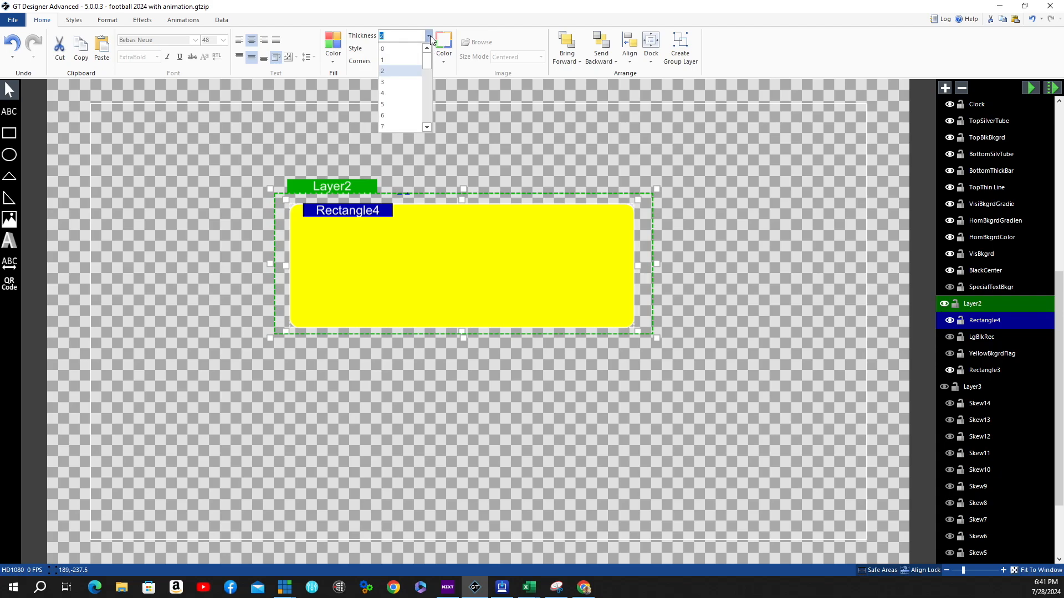
pyautogui.click(401, 50)
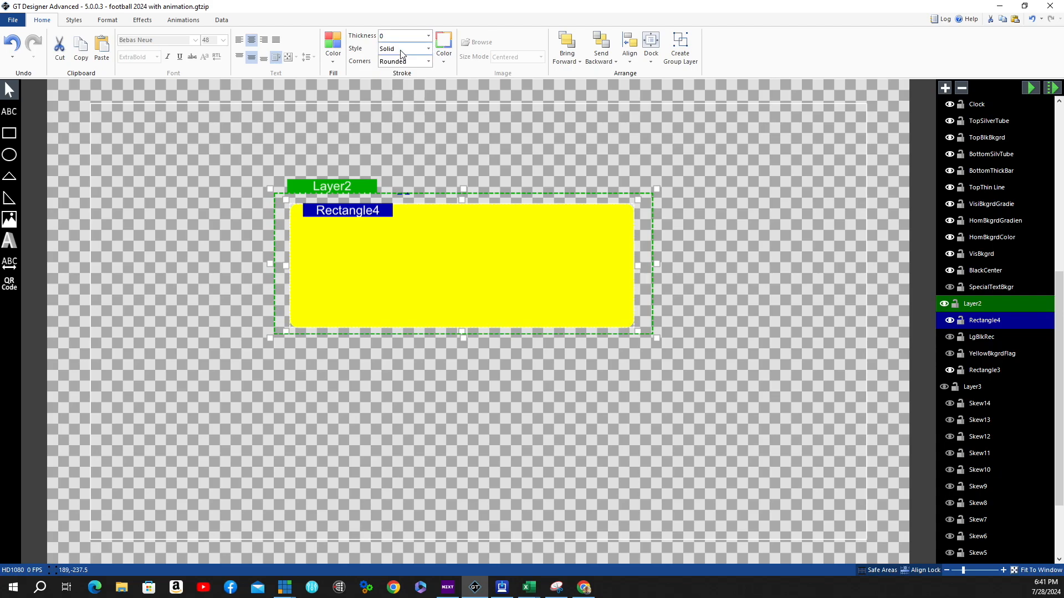
pyautogui.click(466, 247)
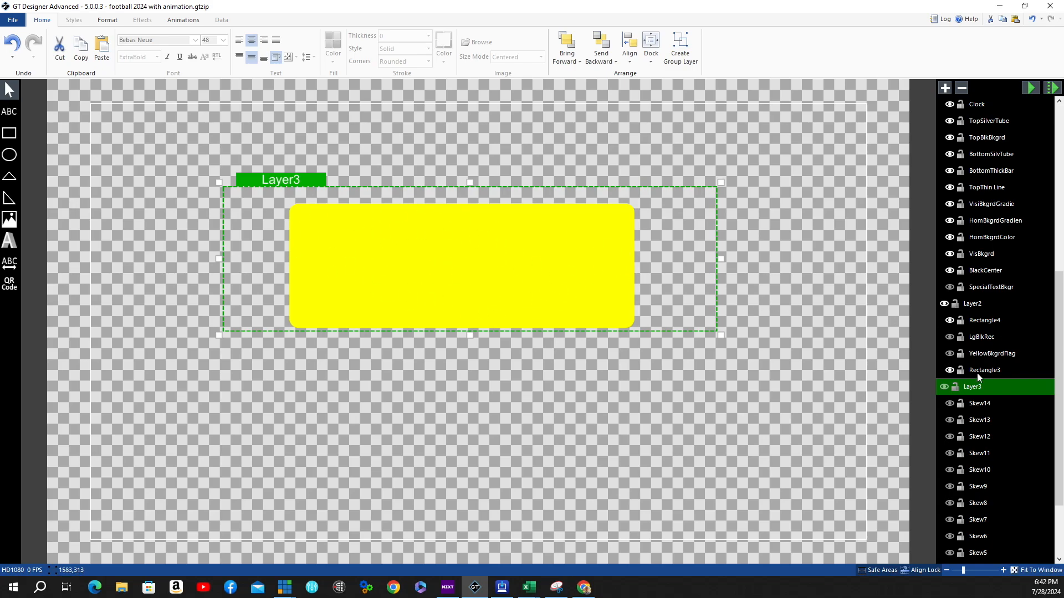
# - Hide Layer1's background and trim objects, including VisiBkgrdGradie, TopThin Line, BottomThickBar, BottomSilvTube and TopBlkBkgrd
pyautogui.scroll(5, 1042, 166)
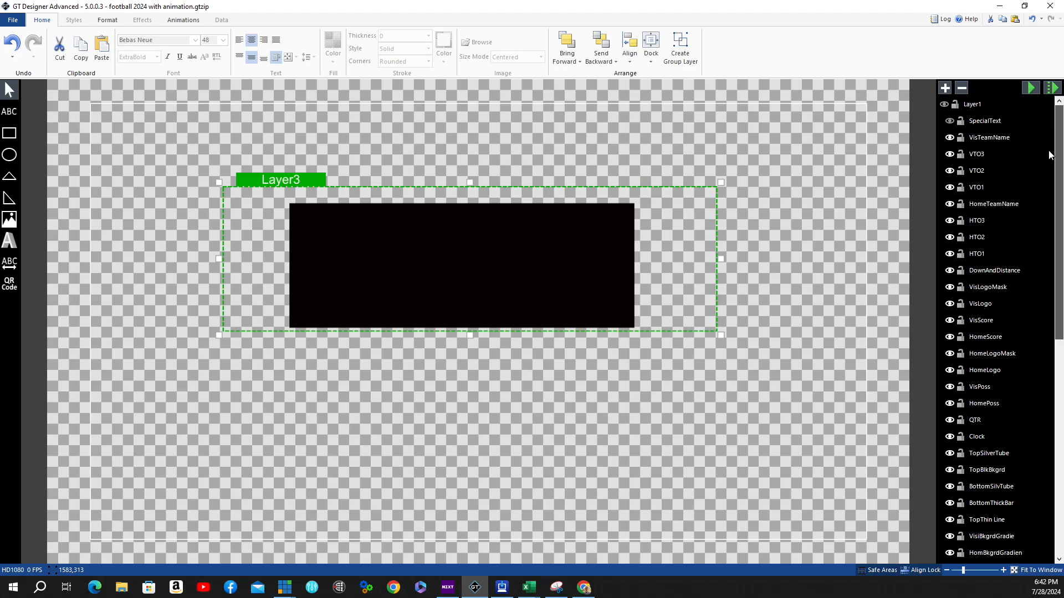
pyautogui.scroll(-3, 992, 277)
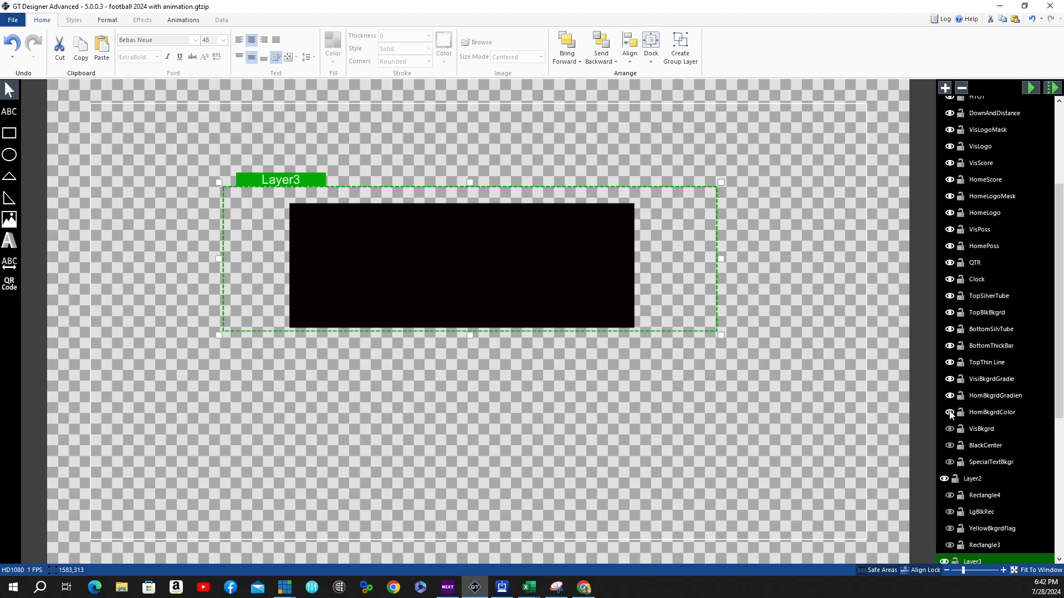
pyautogui.click(949, 379)
pyautogui.click(949, 362)
pyautogui.click(949, 345)
pyautogui.click(949, 329)
pyautogui.click(949, 312)
# - Hide the remaining objects in Layer1, including QTR, HomePoss, VisPoss, HomeLogoMask, VisScore and VisLogoMask
pyautogui.click(949, 263)
pyautogui.click(949, 247)
pyautogui.click(950, 230)
pyautogui.click(950, 197)
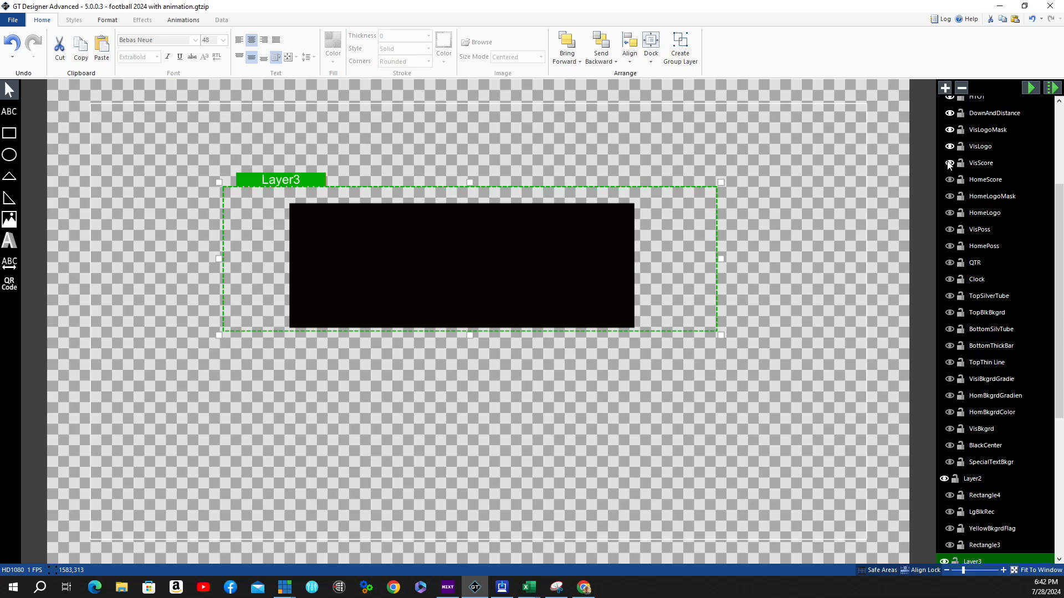
pyautogui.click(949, 162)
pyautogui.click(949, 129)
pyautogui.scroll(3, 1051, 198)
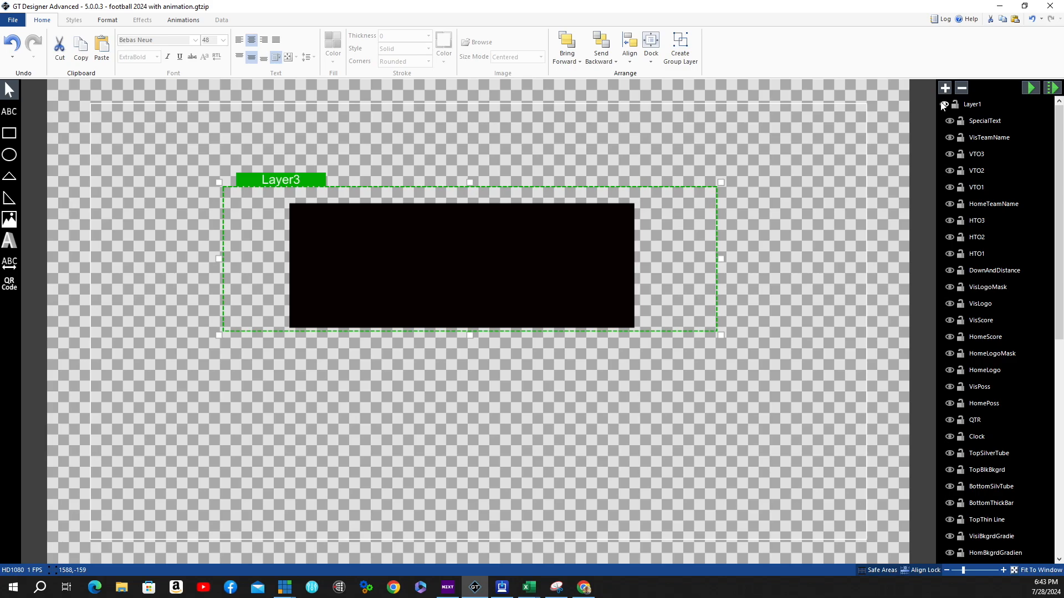
# - Show the visitor objects VisTeamName, VTO3, VTO2, VTO1, VisLogo, VisScore and VisPoss in Layer1
pyautogui.click(949, 137)
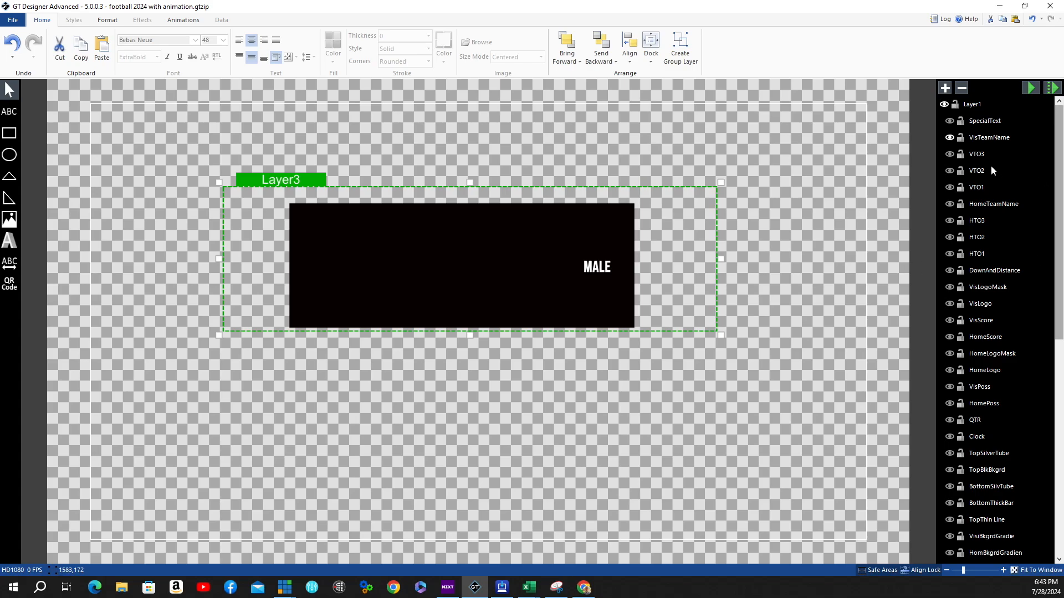
pyautogui.click(950, 155)
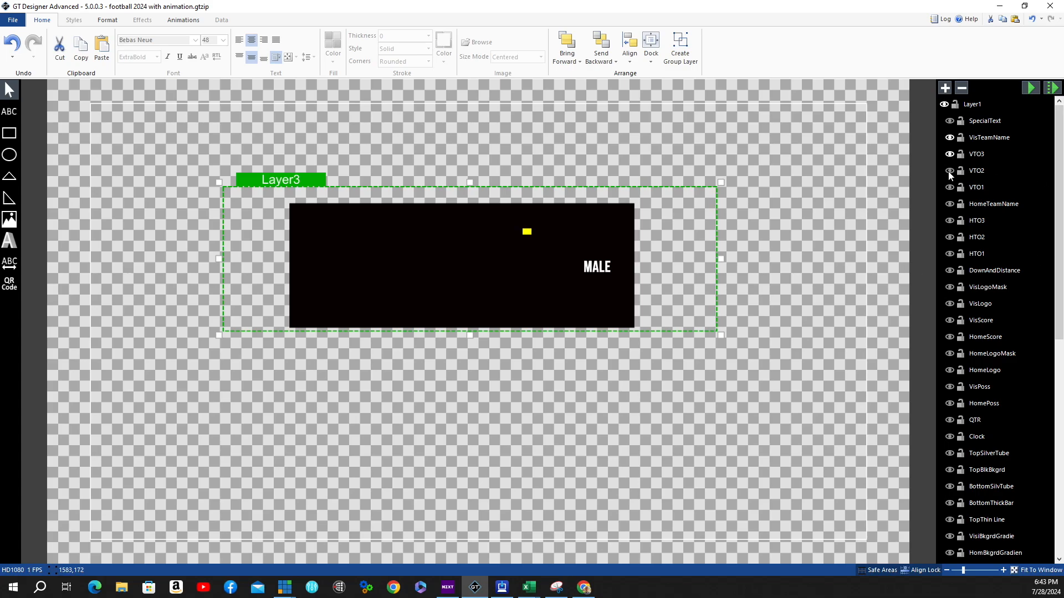
pyautogui.click(950, 171)
pyautogui.click(950, 188)
pyautogui.click(949, 304)
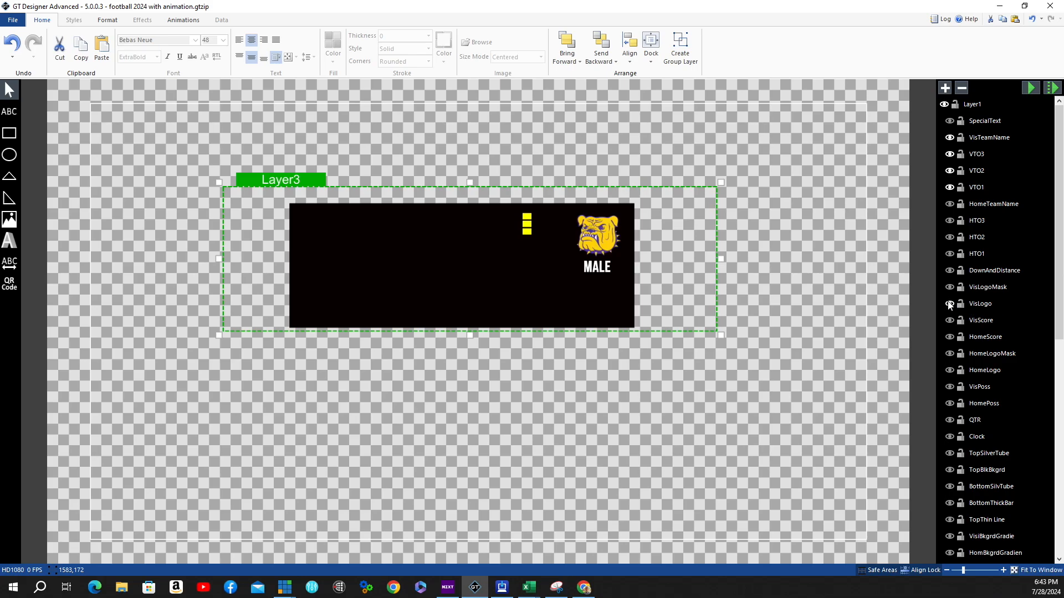
pyautogui.click(949, 320)
pyautogui.click(950, 387)
# - Show the visitor backgrounds VisiBkgrdGradie and VisBkgrd in Layer1
pyautogui.scroll(-5, 986, 312)
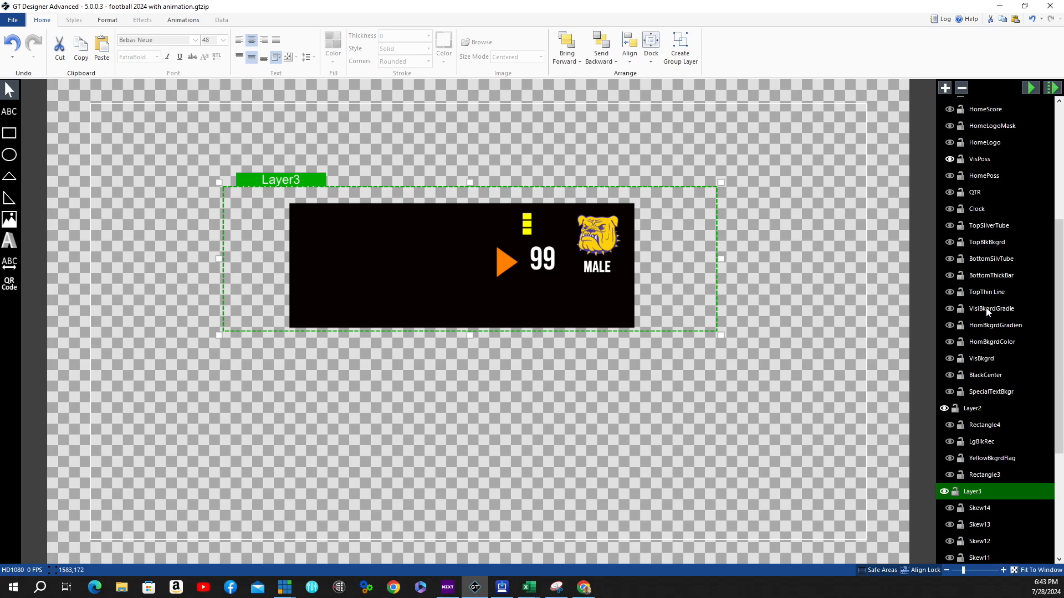
pyautogui.click(949, 308)
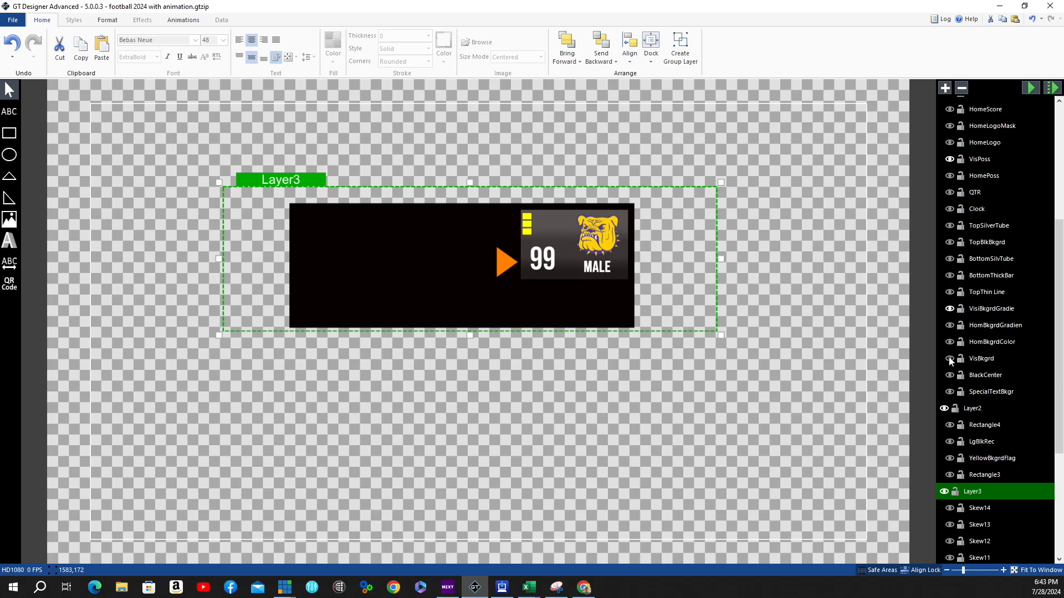
pyautogui.click(950, 359)
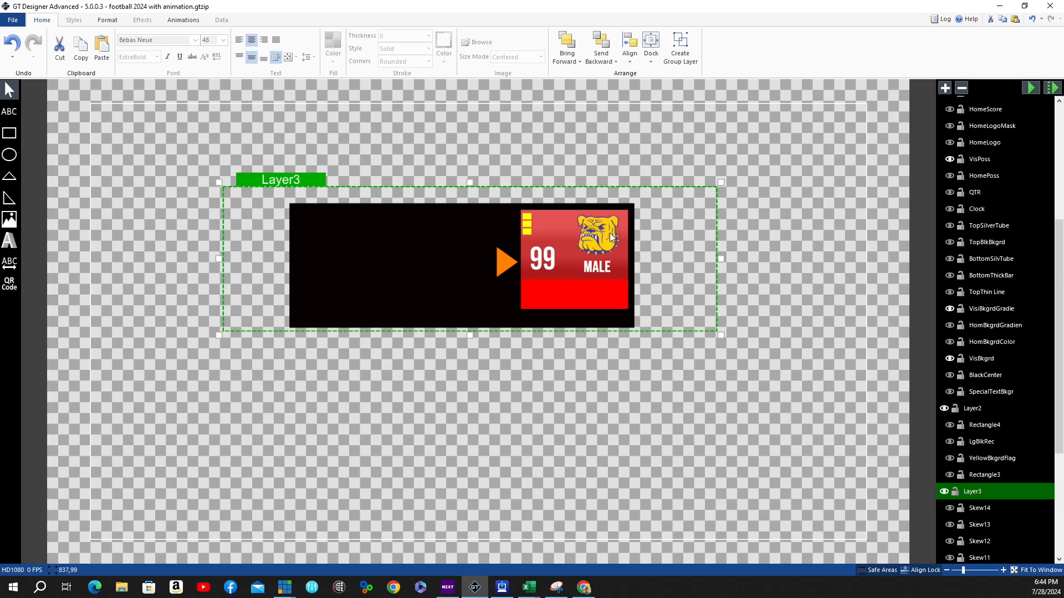
# - Insert the image EppersonFamilyScreenPrinting from the Downloads folder
pyautogui.scroll(-3, 611, 237)
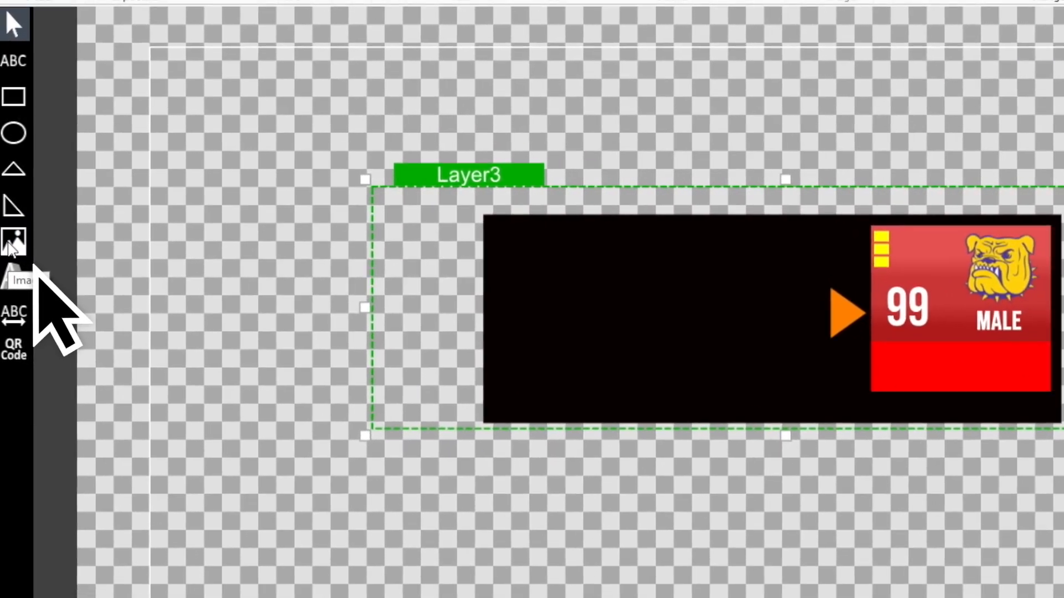
pyautogui.click(11, 231)
pyautogui.scroll(-5, 356, 161)
pyautogui.click(58, 91)
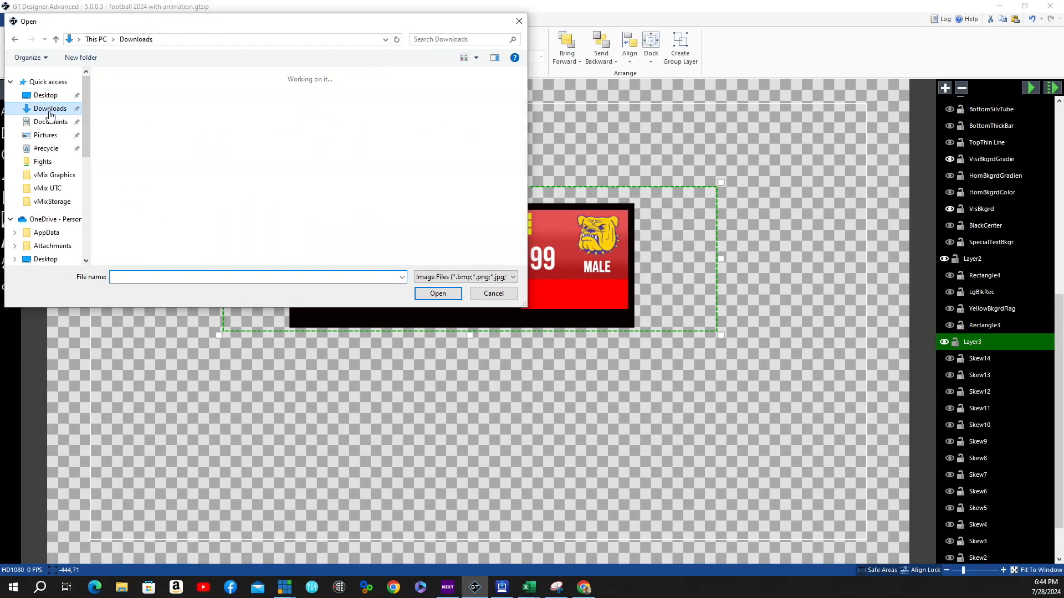
pyautogui.scroll(-15, 494, 217)
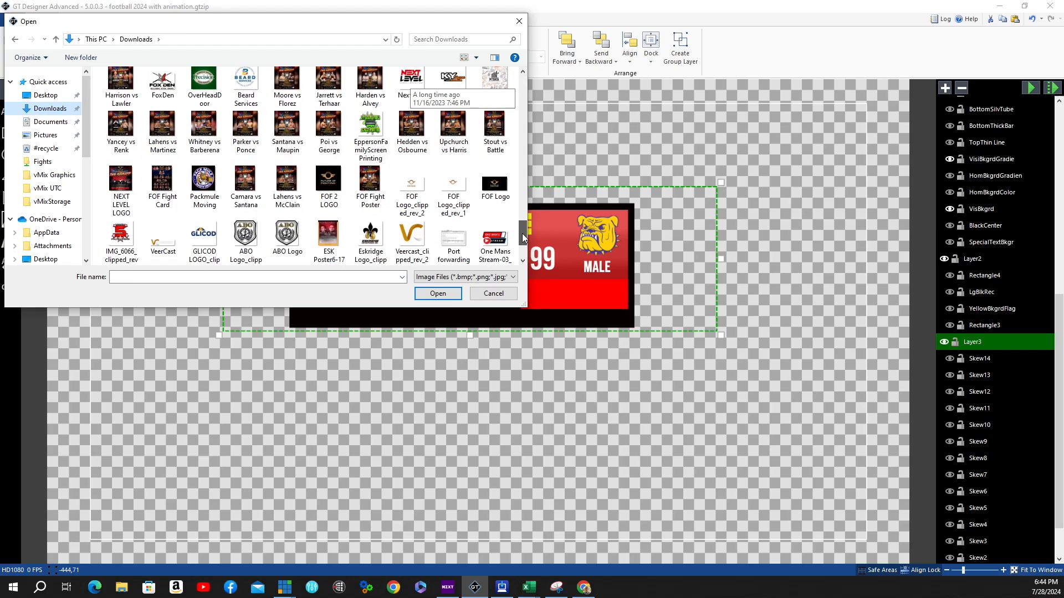
pyautogui.click(370, 191)
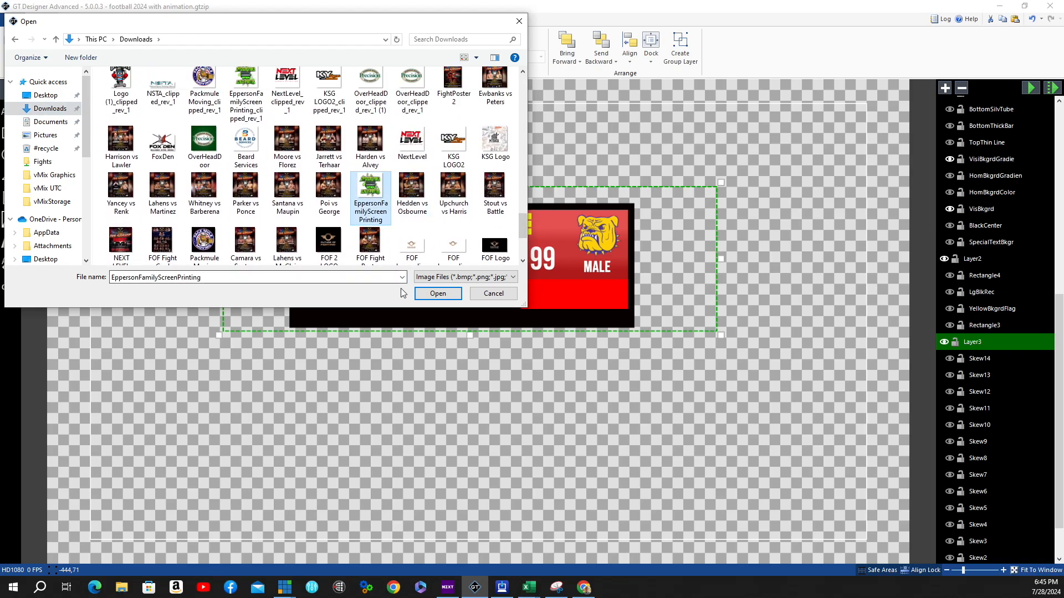
pyautogui.click(438, 293)
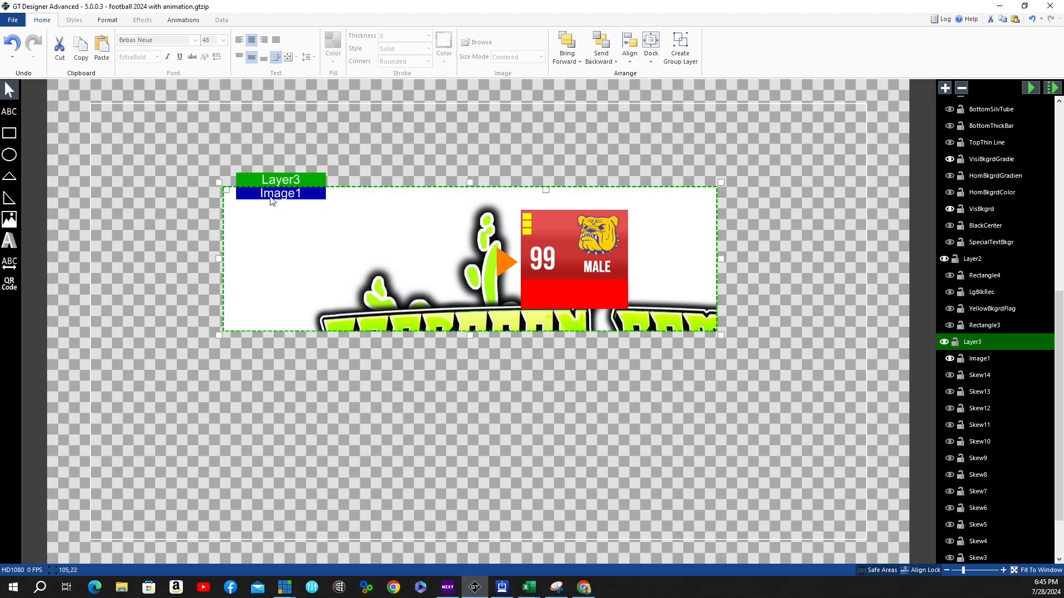
# - Shrink the inserted image to logo size, place it in Layer1 above VisLogoMask and move it over the visitor panel
pyautogui.click(271, 198)
pyautogui.moveTo(226, 190); pyautogui.dragTo(365, 260)
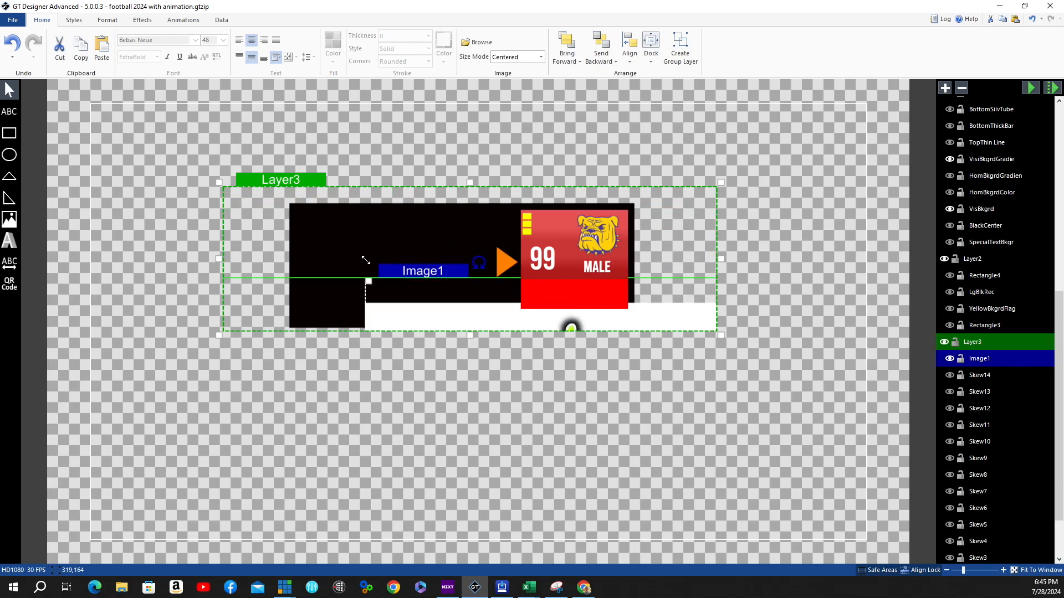
pyautogui.moveTo(439, 317); pyautogui.dragTo(406, 282)
pyautogui.scroll(-3, 948, 499)
pyautogui.click(948, 538)
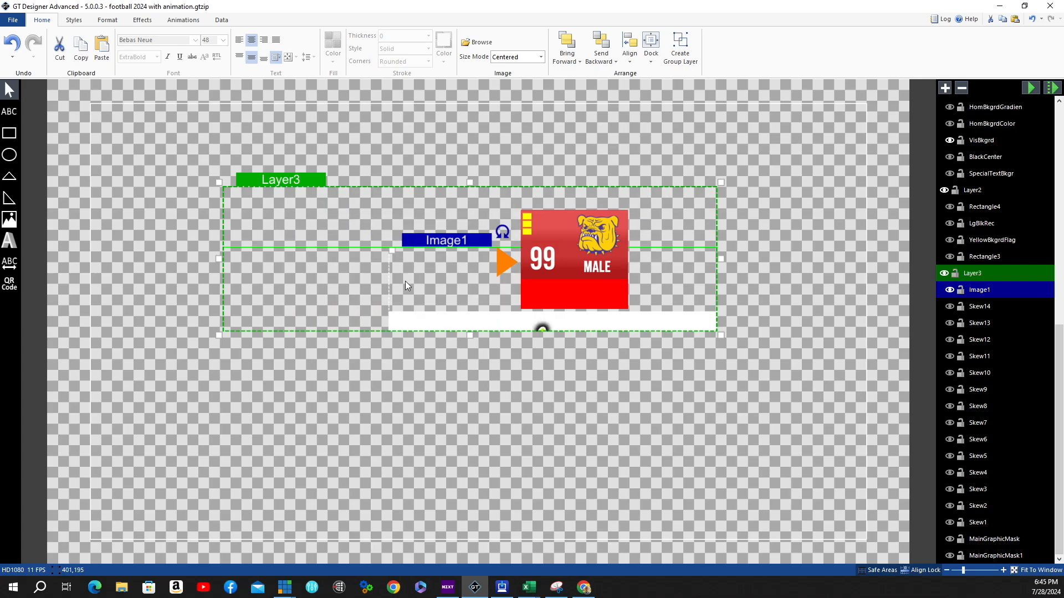
pyautogui.moveTo(437, 319); pyautogui.dragTo(621, 228)
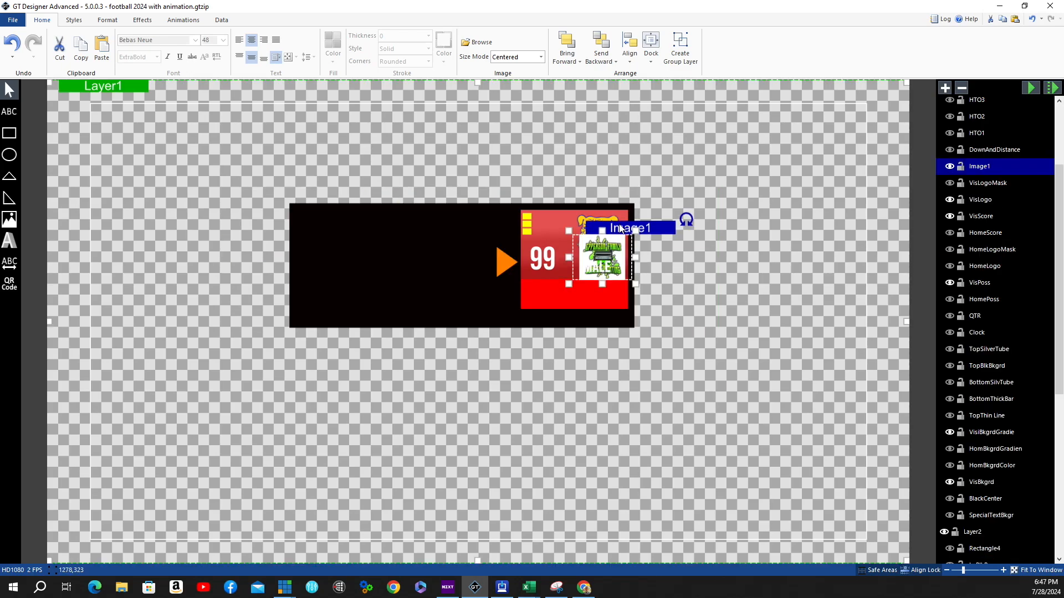
# - Nudge the image up and slightly left until it covers the visitor logo above the team name
pyautogui.press('Up')
pyautogui.press('Up')
pyautogui.press('Up')
pyautogui.press('Up')
pyautogui.press('Up')
pyautogui.press('Up')
pyautogui.press('Up')
pyautogui.press('Up')
pyautogui.press('Up')
pyautogui.press('Up')
pyautogui.press('Up')
pyautogui.press('Up')
pyautogui.press('Up')
pyautogui.press('Up')
pyautogui.press('Up')
pyautogui.press('Up')
pyautogui.press('Up')
pyautogui.press('Up')
pyautogui.press('Up')
pyautogui.press('Up')
pyautogui.press('Left')
pyautogui.press('Left')
pyautogui.press('Left')
pyautogui.press('Left')
pyautogui.press('Left')
pyautogui.press('Left')
pyautogui.press('Left')
pyautogui.press('Left')
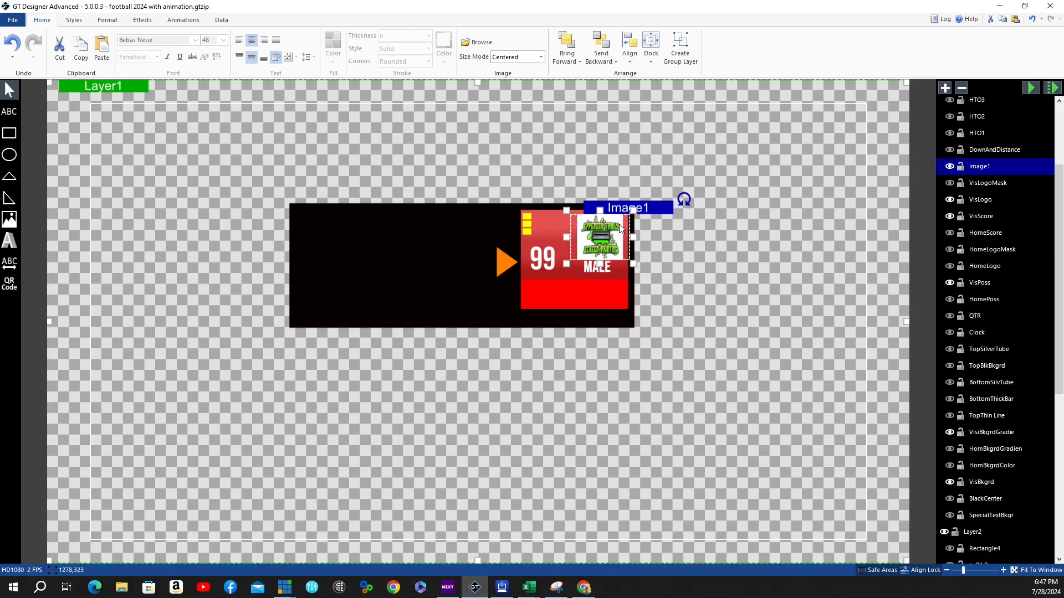
# - Add a text block to Layer1 over the visitor's team name
pyautogui.click(676, 538)
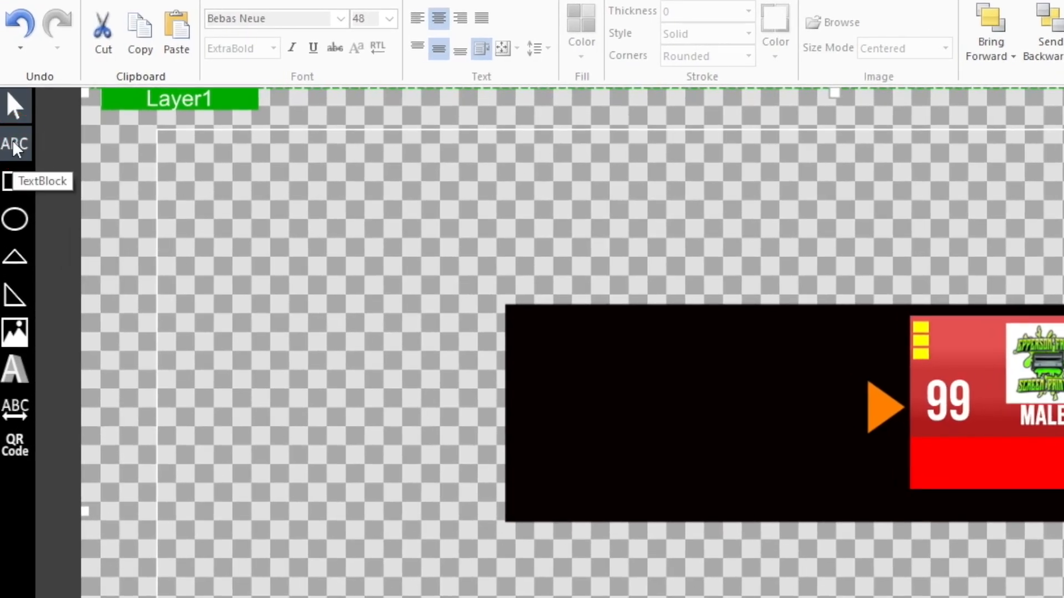
pyautogui.click(13, 145)
pyautogui.click(995, 395)
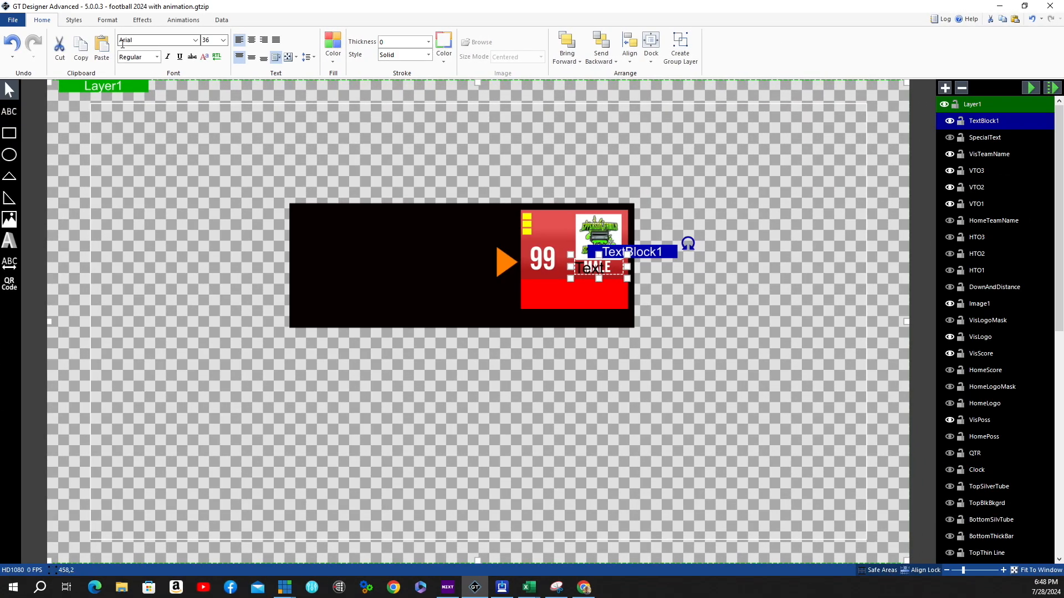
# - Center the team-name text block's text horizontally and vertically and set its font to Bebas Neue ExtraBold
pyautogui.click(137, 119)
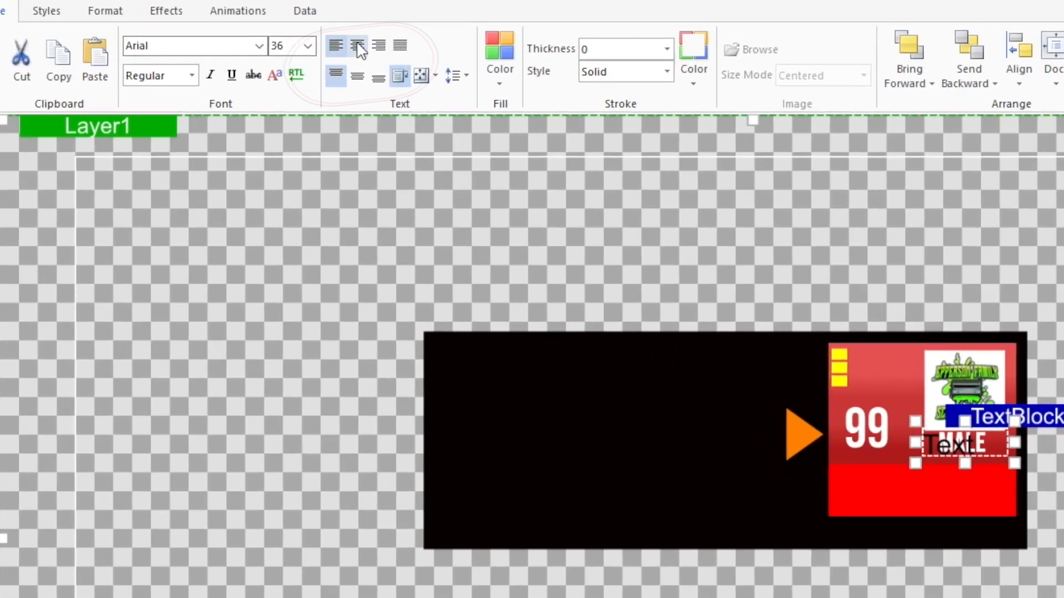
pyautogui.click(358, 47)
pyautogui.click(360, 78)
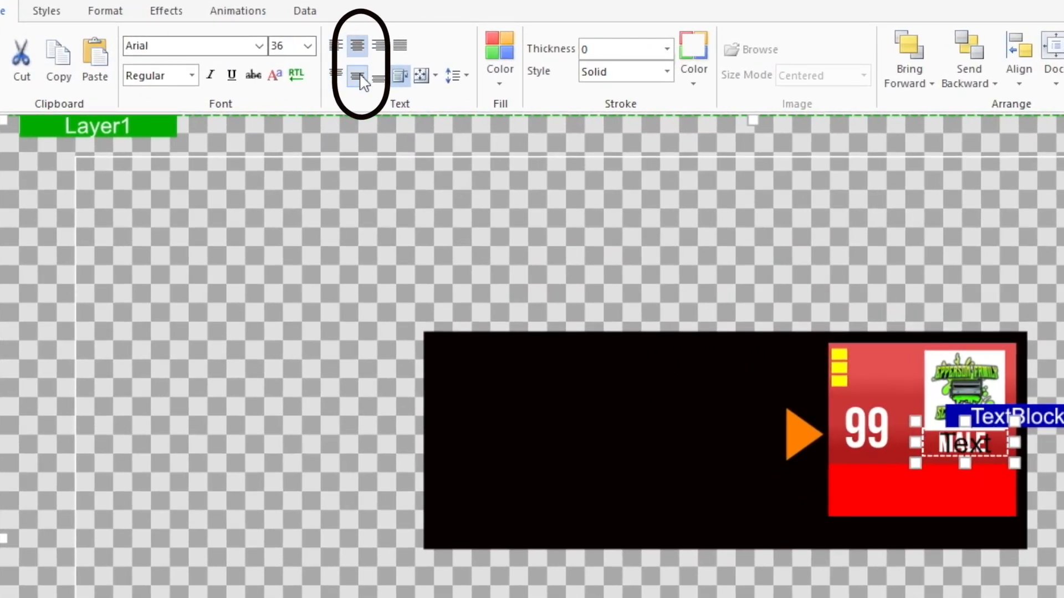
pyautogui.click(259, 46)
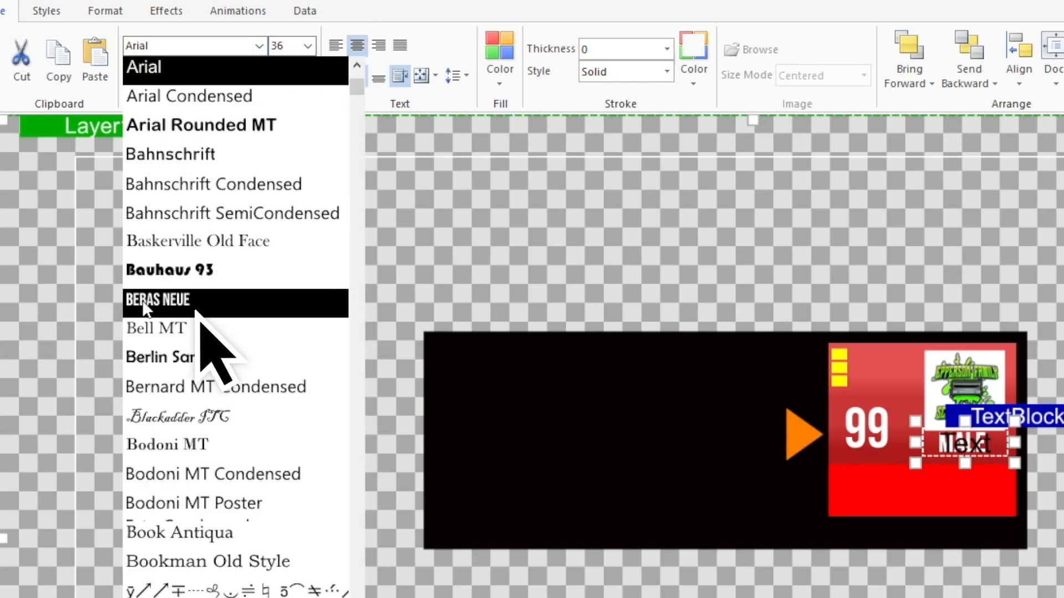
pyautogui.click(156, 305)
pyautogui.click(161, 75)
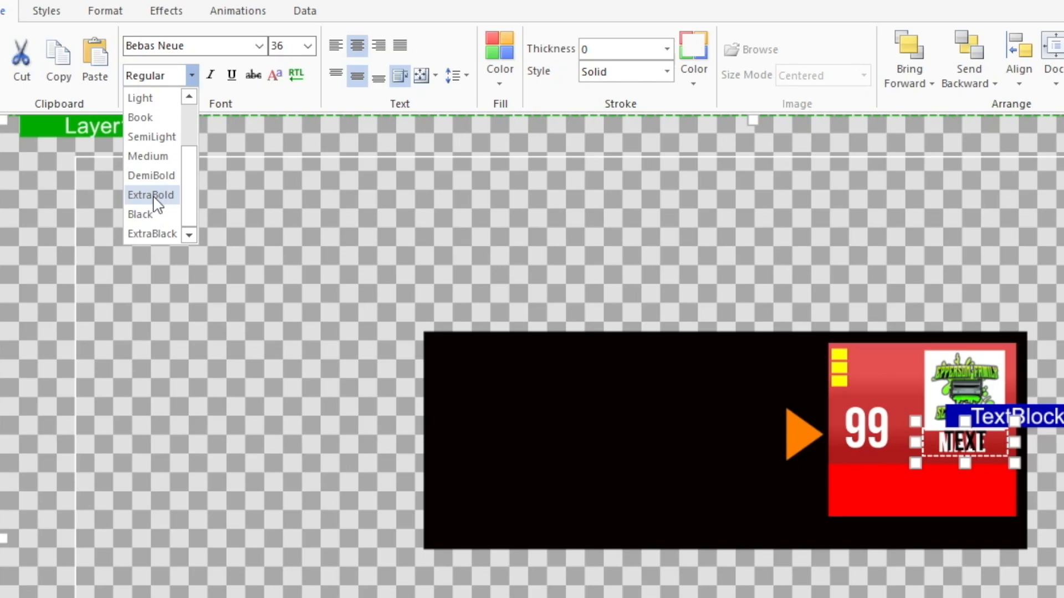
pyautogui.click(155, 195)
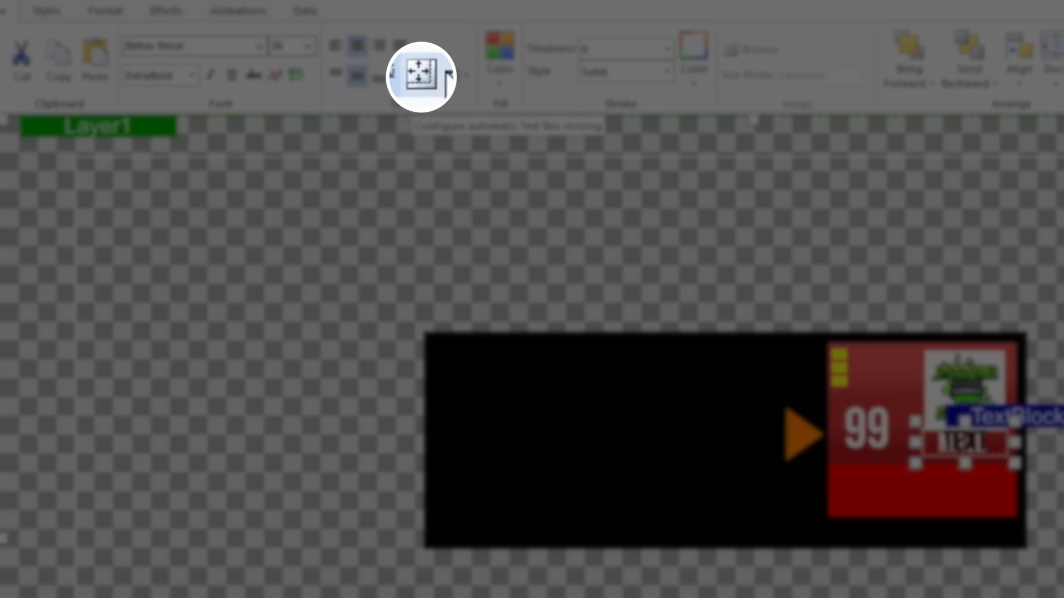
# - Configure automatic text box resizing for the team-name text block
pyautogui.click(435, 75)
pyautogui.click(462, 170)
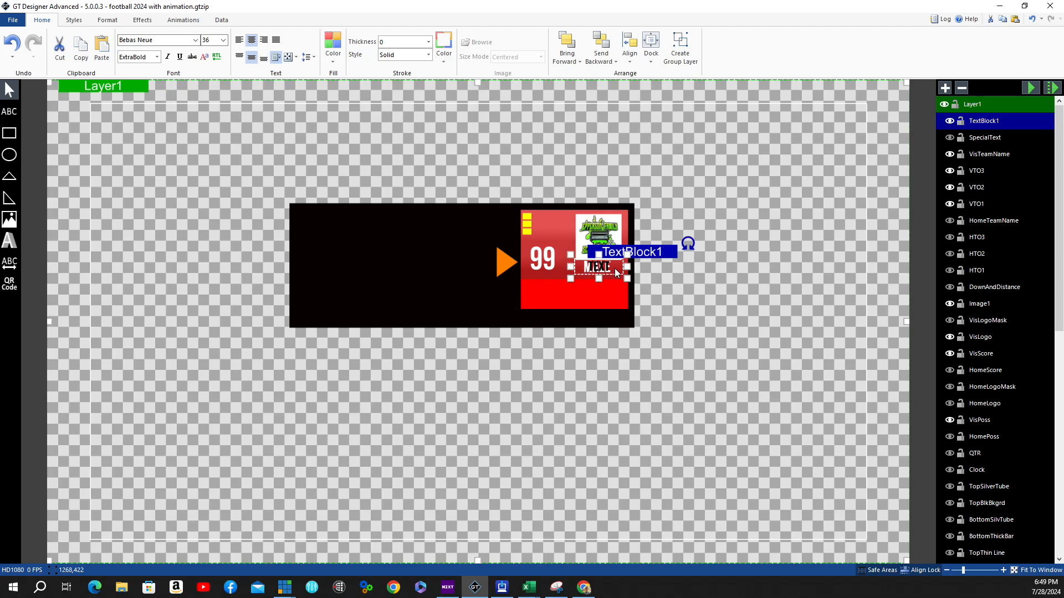
pyautogui.click(311, 156)
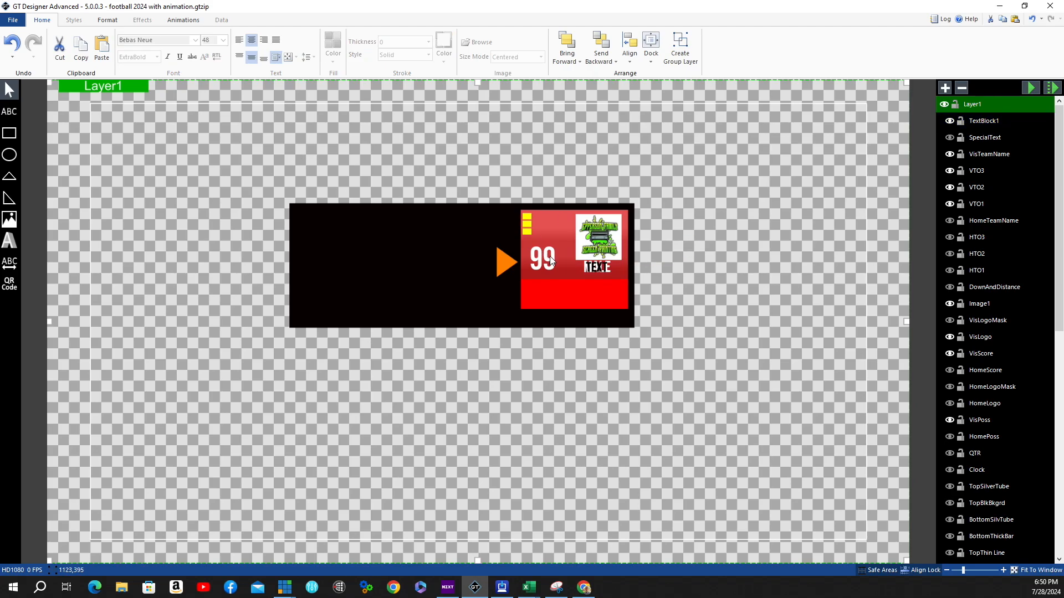
# - Add a text block over the visitor's score and center its text horizontally and vertically
pyautogui.click(10, 111)
pyautogui.click(551, 246)
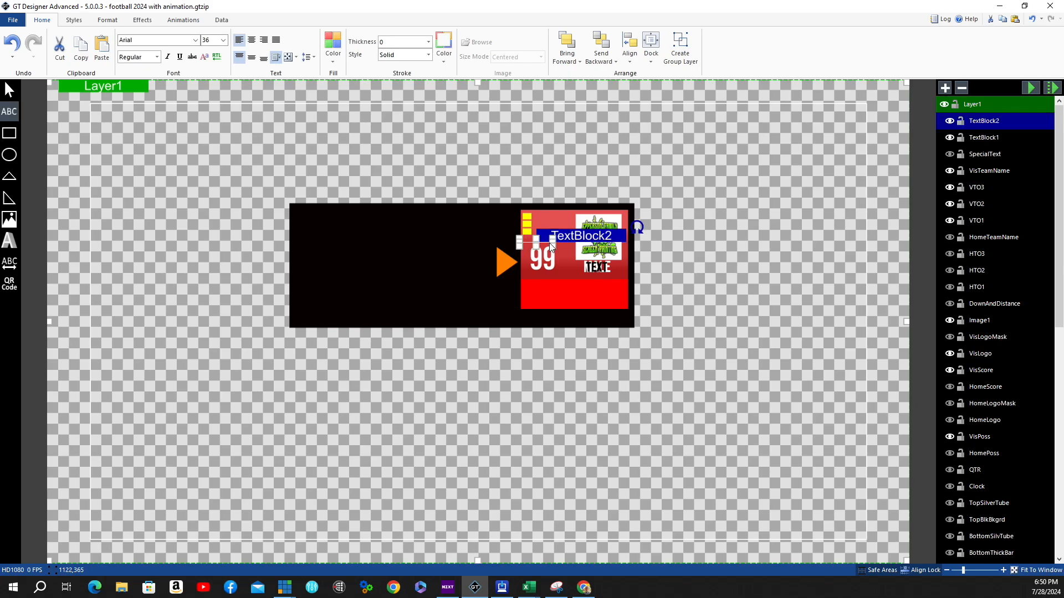
pyautogui.moveTo(551, 247); pyautogui.dragTo(567, 277)
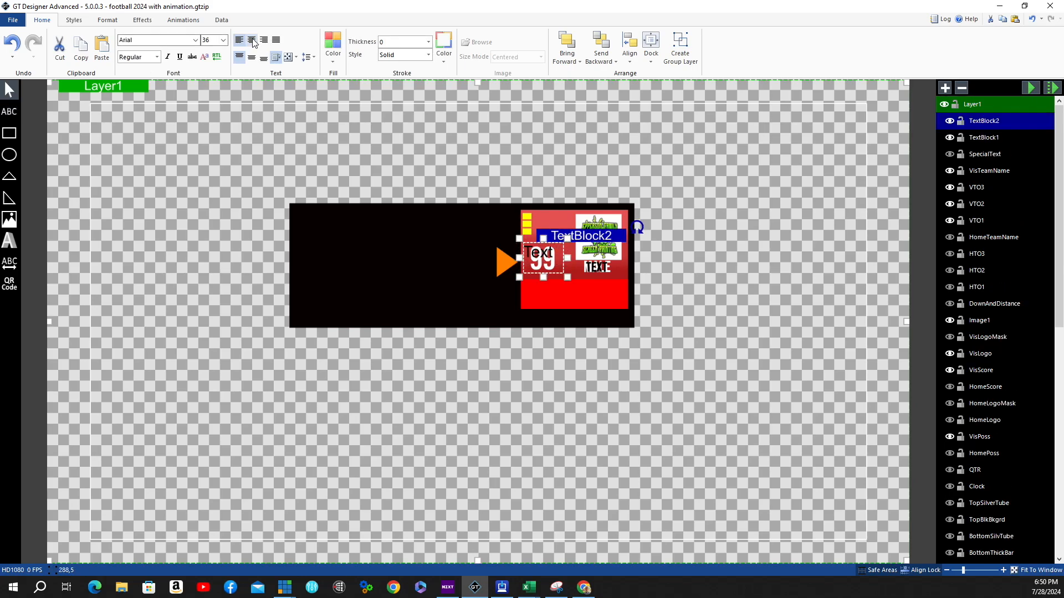
pyautogui.click(253, 42)
pyautogui.click(252, 58)
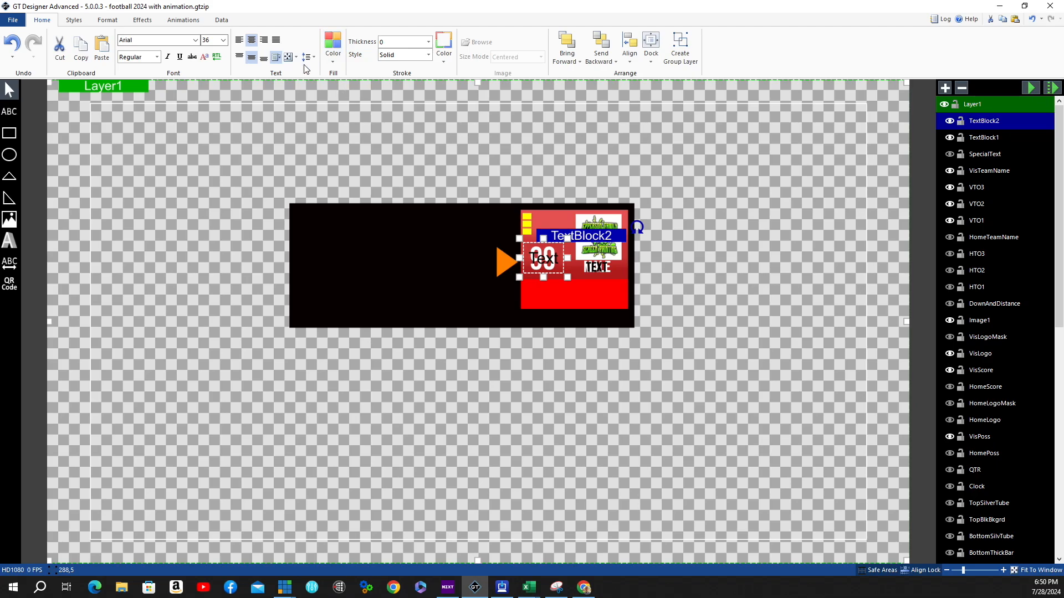
# - Set the new score text block to read 99 in Bebas Neue ExtraBold at size 60
pyautogui.click(195, 40)
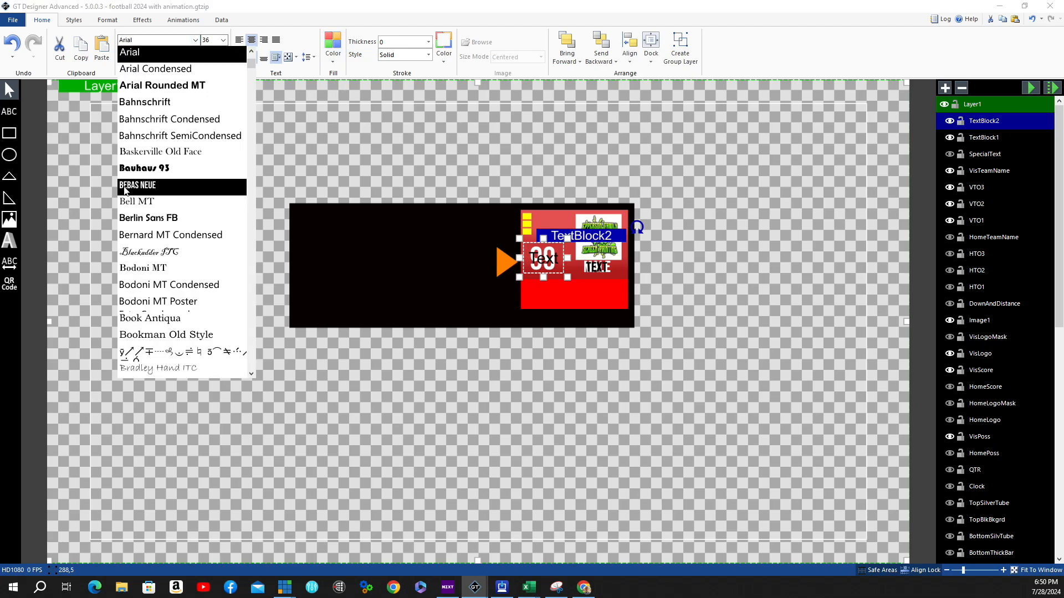
pyautogui.click(157, 187)
pyautogui.click(223, 40)
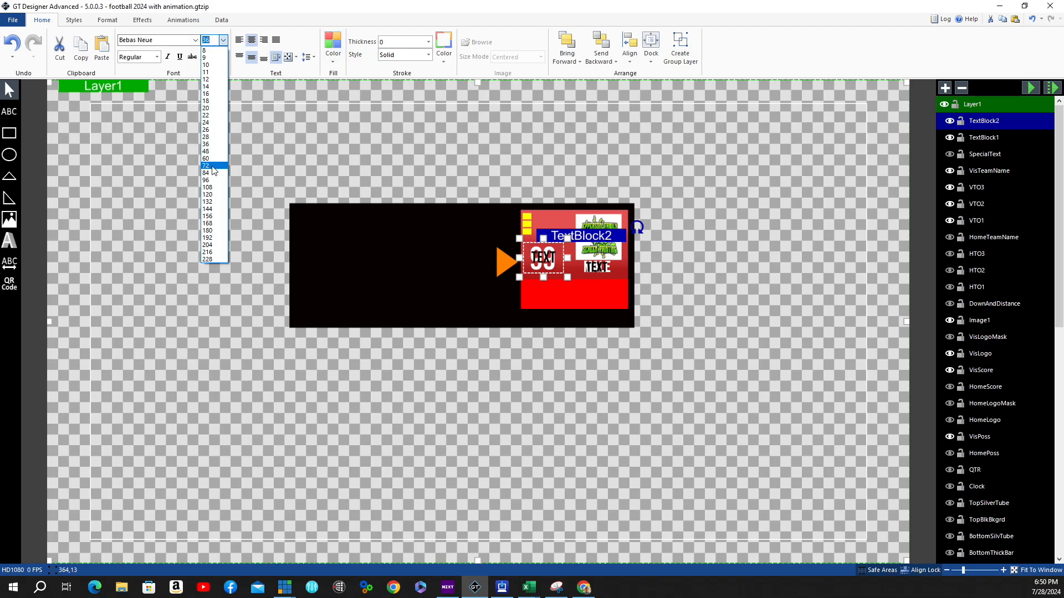
pyautogui.click(210, 158)
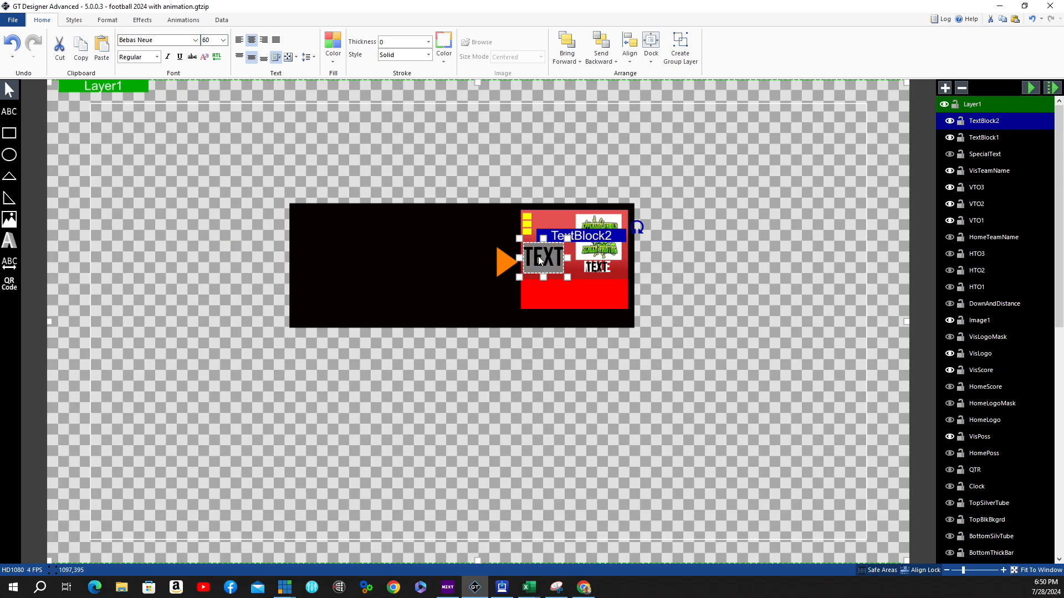
pyautogui.write('99')
pyautogui.click(157, 57)
pyautogui.click(156, 148)
pyautogui.click(155, 148)
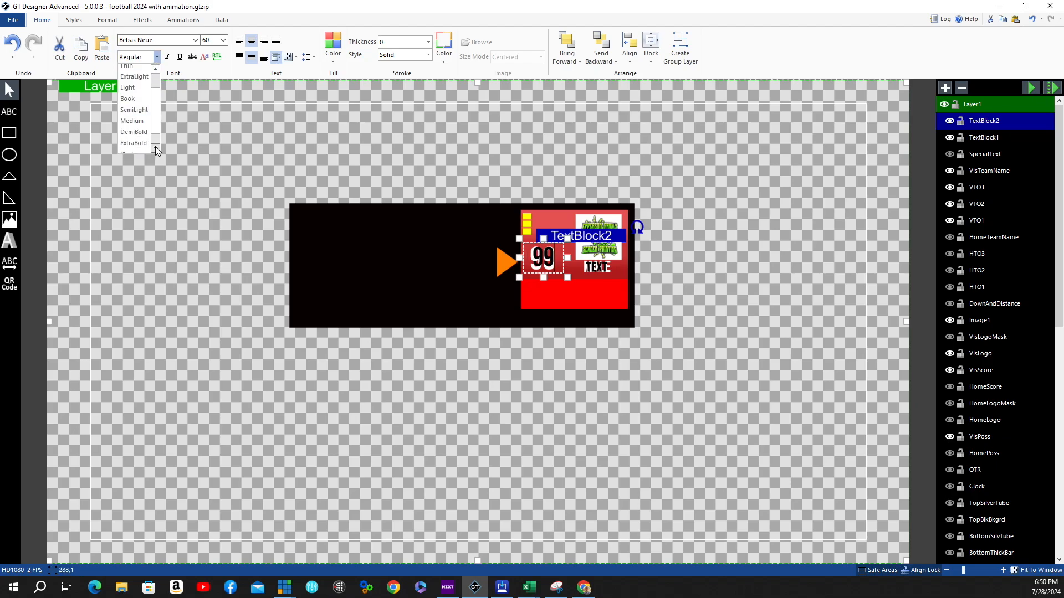
pyautogui.click(133, 139)
pyautogui.click(599, 165)
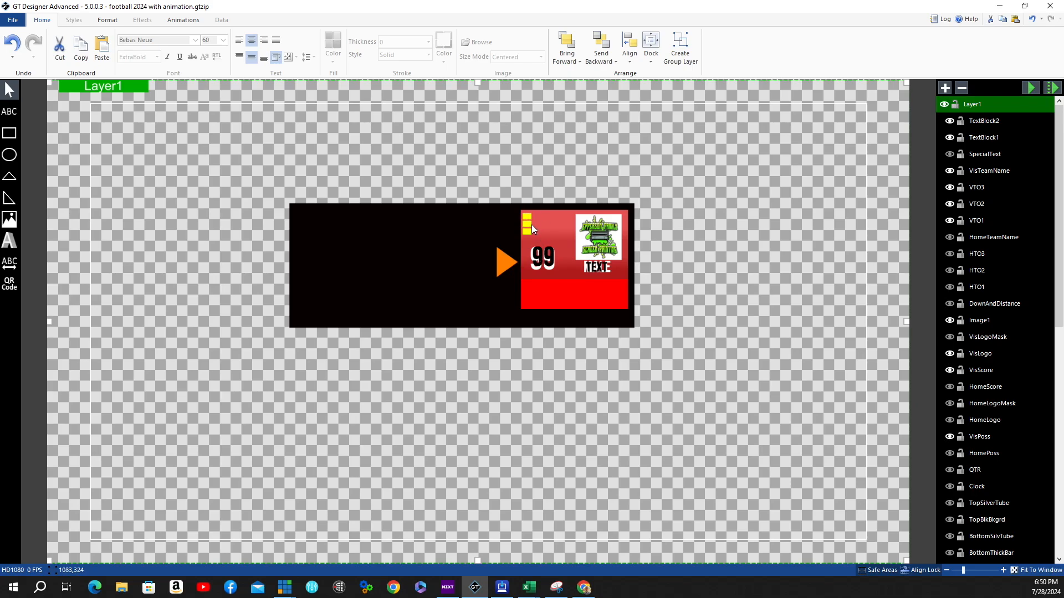
# - Draw a small rectangle beside the top yellow timeout marker, turning off Hidden and turning on Show Visible Toggle for it
pyautogui.click(8, 135)
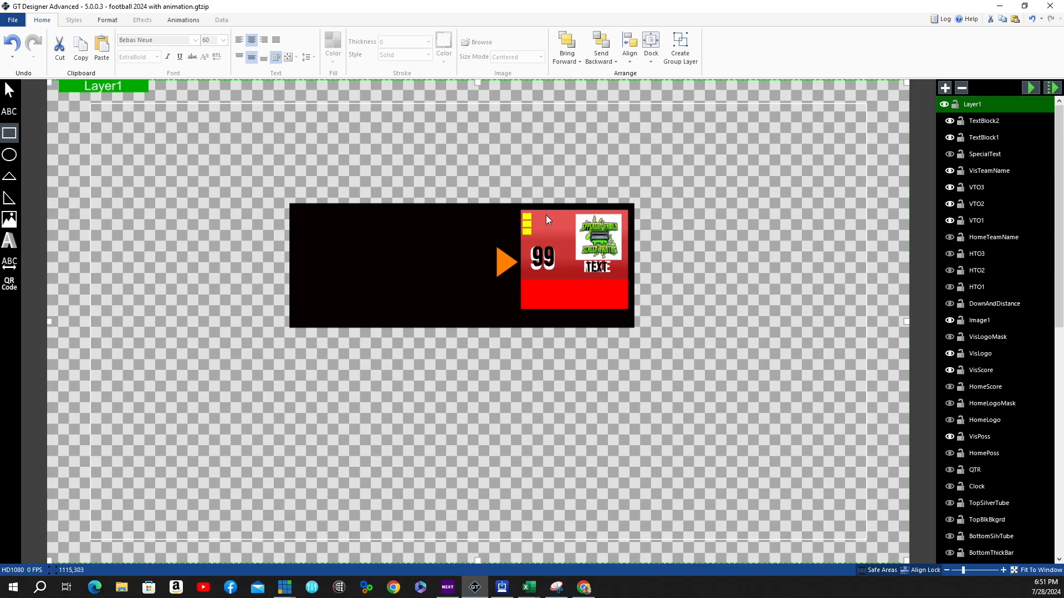
pyautogui.moveTo(536, 212); pyautogui.dragTo(552, 227)
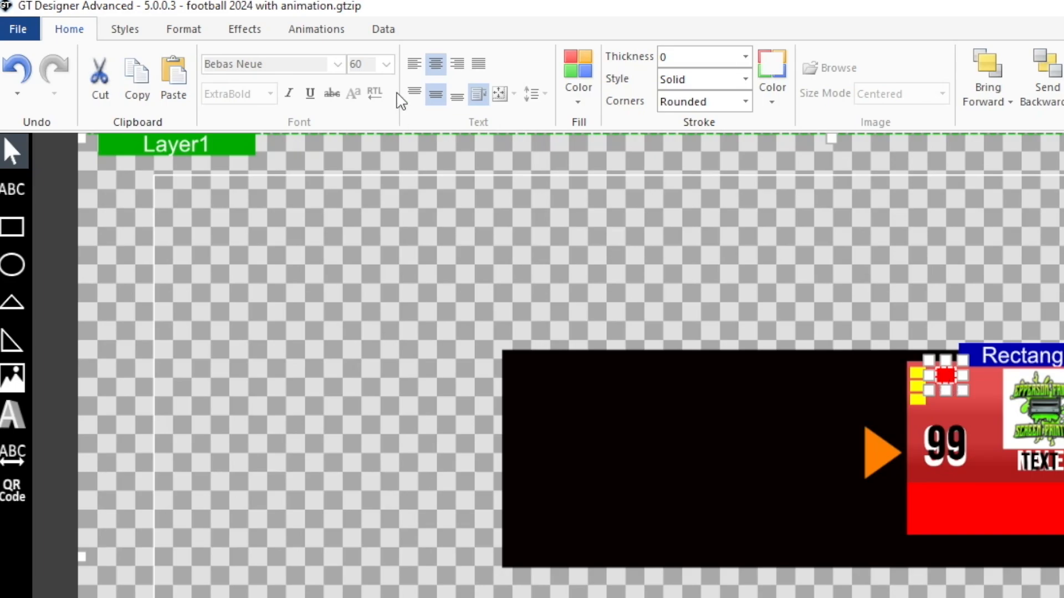
pyautogui.click(383, 29)
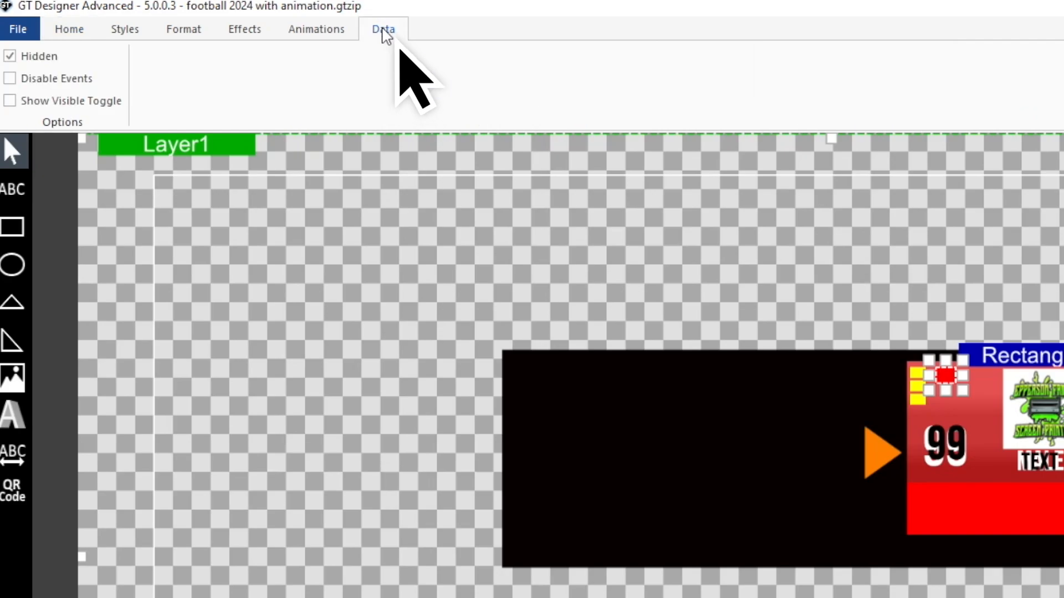
pyautogui.click(10, 57)
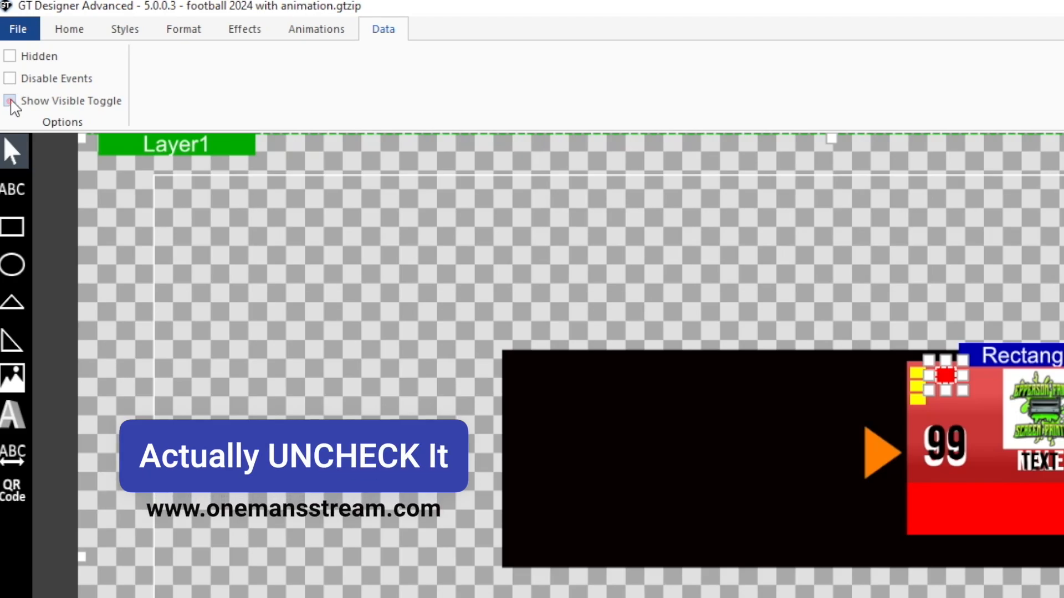
pyautogui.click(10, 100)
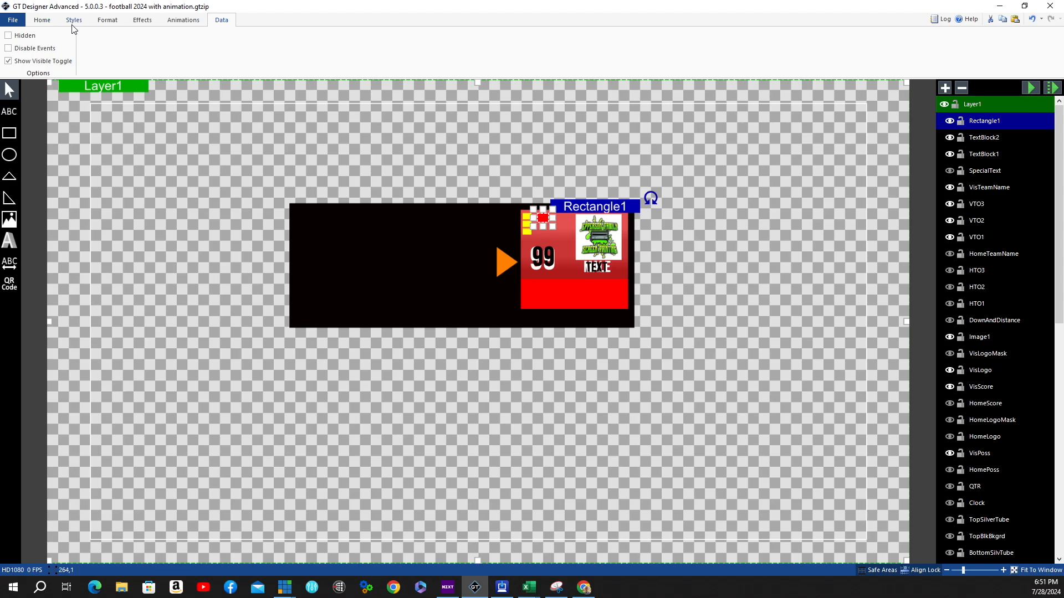
# - Fill the small timeout rectangle with white
pyautogui.click(45, 21)
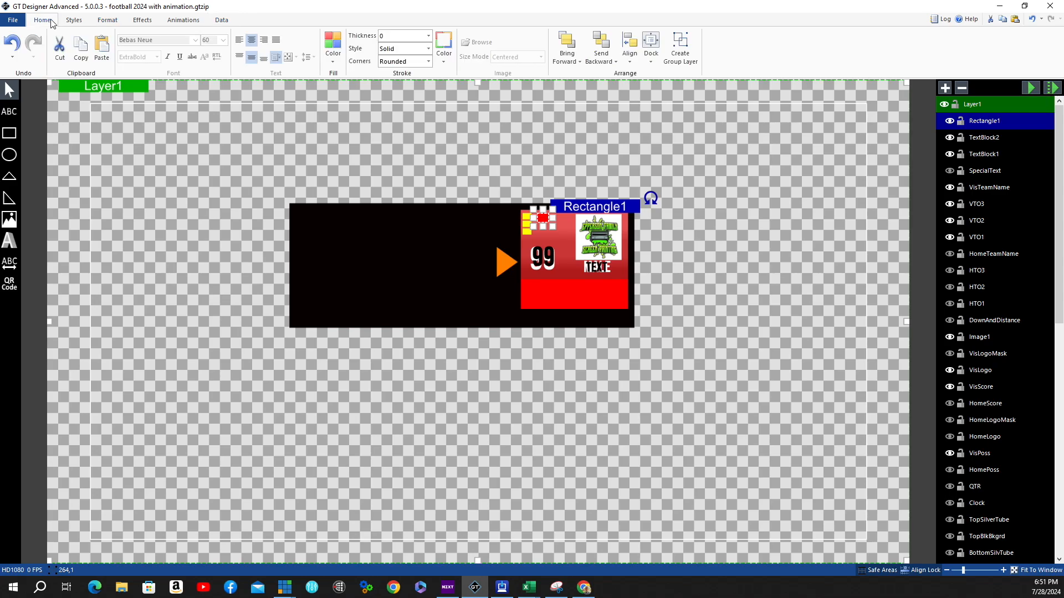
pyautogui.click(335, 61)
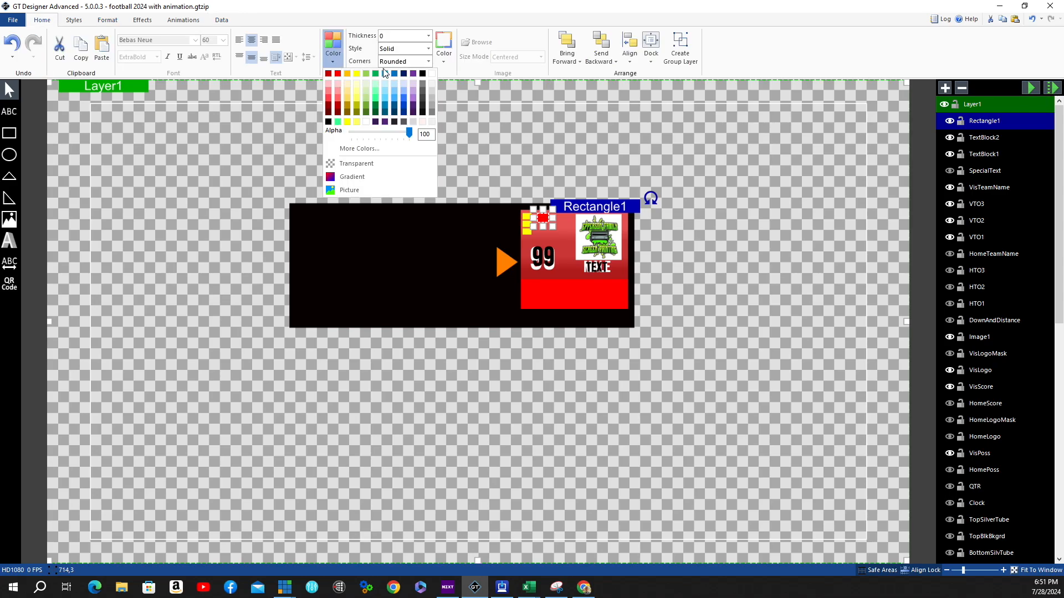
pyautogui.click(433, 74)
pyautogui.click(640, 152)
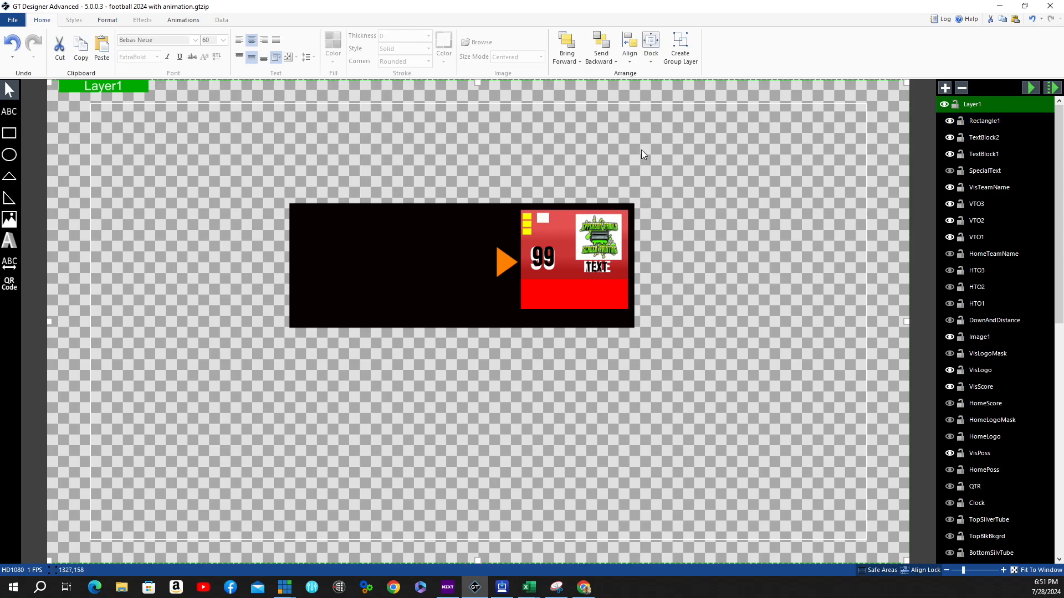
# - Duplicate the white timeout rectangle and nudge the copy straight down to sit just below the original
pyautogui.click(544, 215)
pyautogui.rightClick(590, 209)
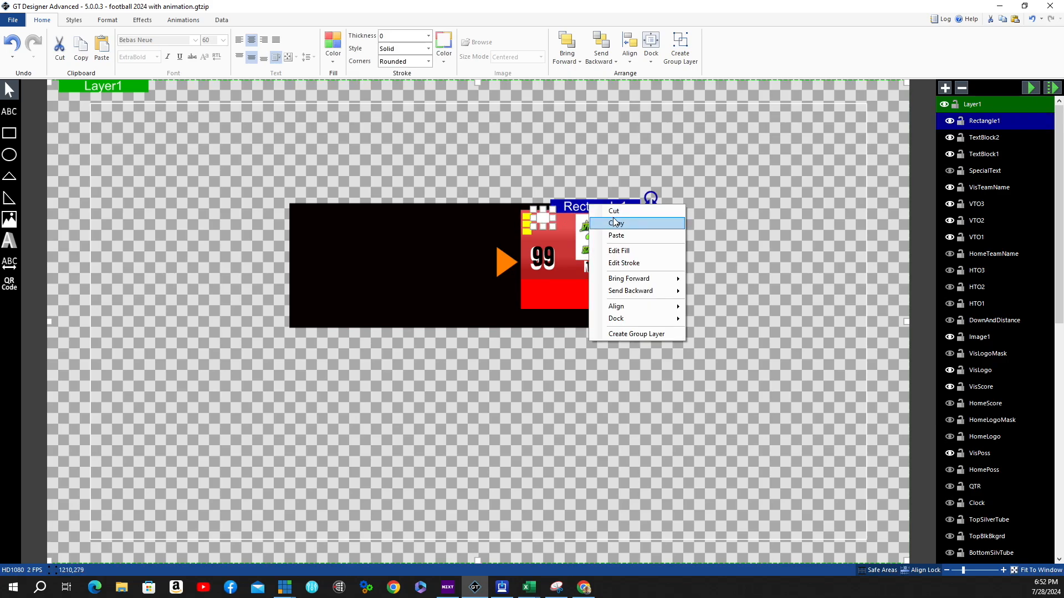
pyautogui.click(613, 220)
pyautogui.rightClick(608, 208)
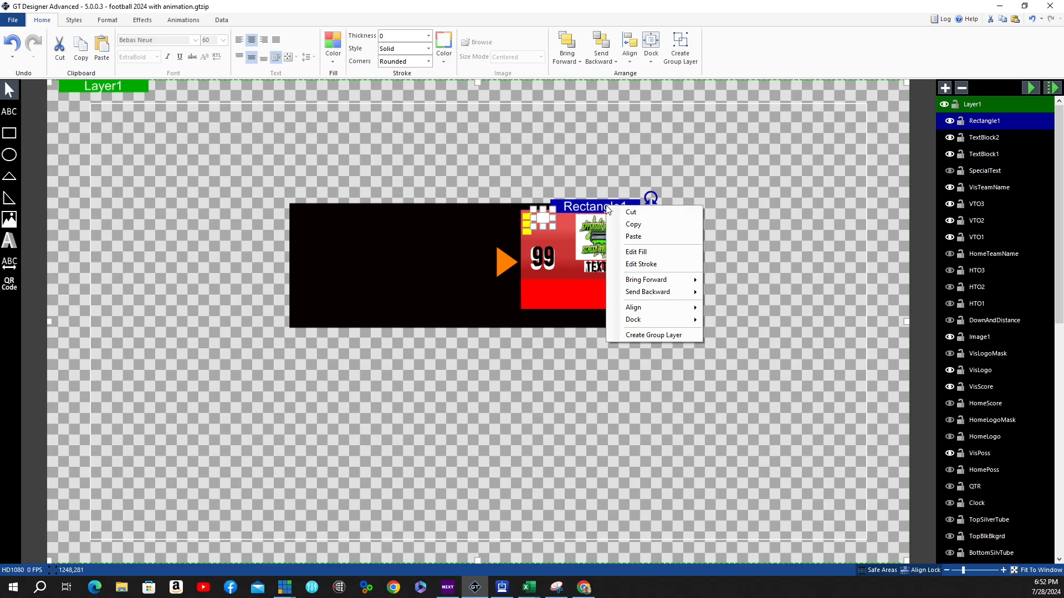
pyautogui.click(627, 236)
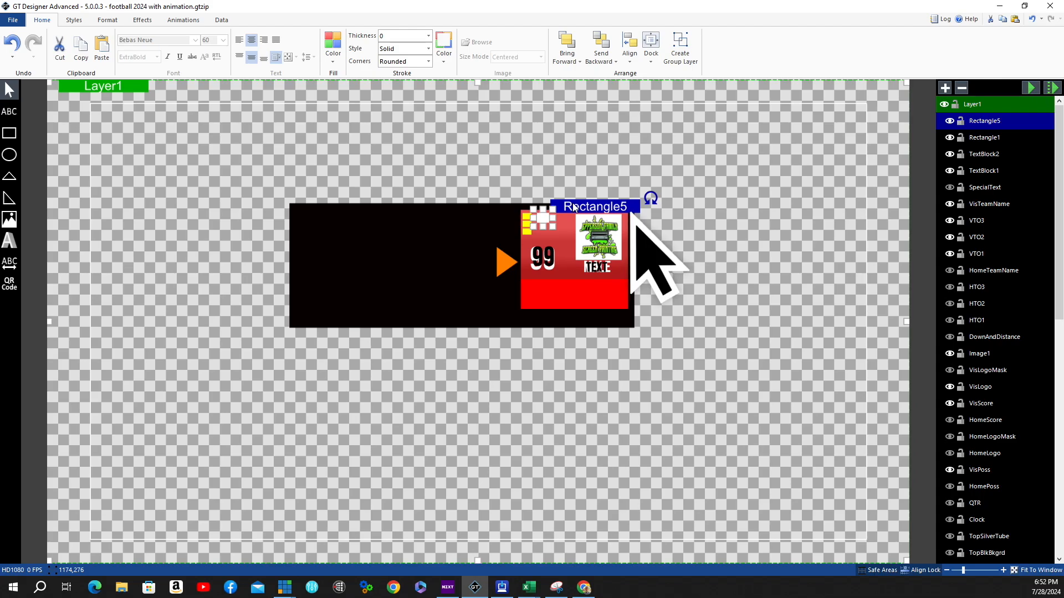
pyautogui.press('Down')
pyautogui.press('Down')
pyautogui.press('Down')
pyautogui.press('Down')
pyautogui.press('Down')
pyautogui.press('Down')
pyautogui.press('Down')
pyautogui.press('Down')
pyautogui.press('Down')
pyautogui.press('Down')
pyautogui.press('Down')
pyautogui.press('Down')
pyautogui.press('Down')
pyautogui.press('Down')
pyautogui.press('Down')
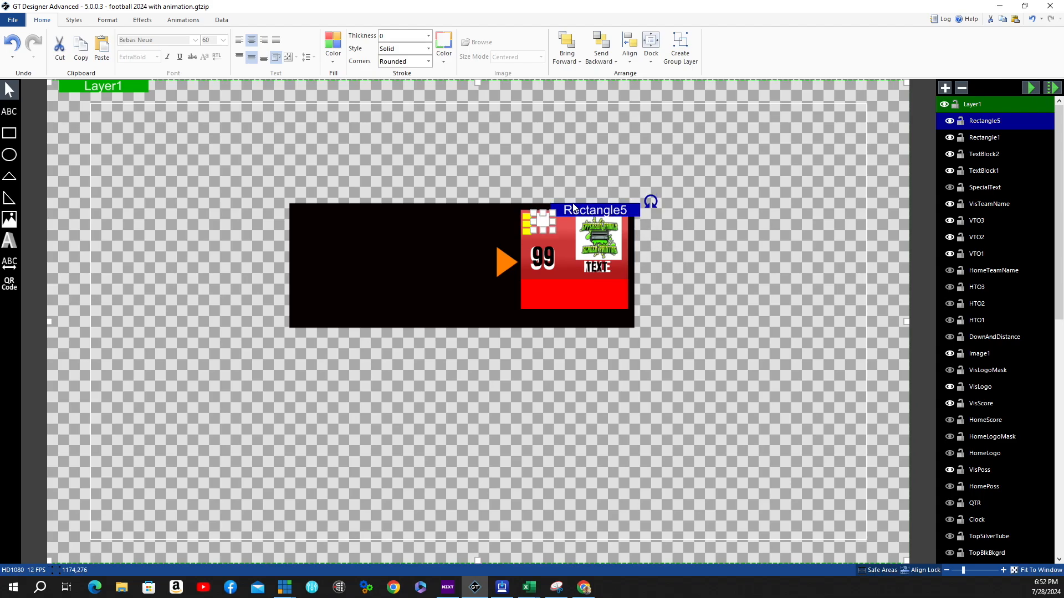
pyautogui.press('Down')
pyautogui.press('Down')
pyautogui.press('Down')
pyautogui.press('Down')
pyautogui.press('Down')
pyautogui.press('Down')
pyautogui.press('Down')
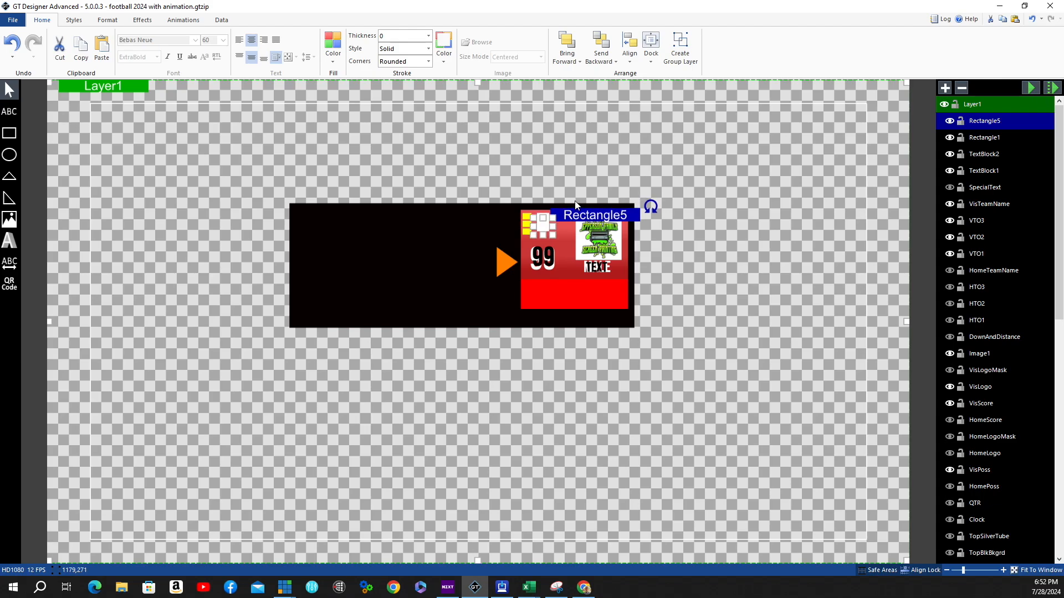
pyautogui.press('Down')
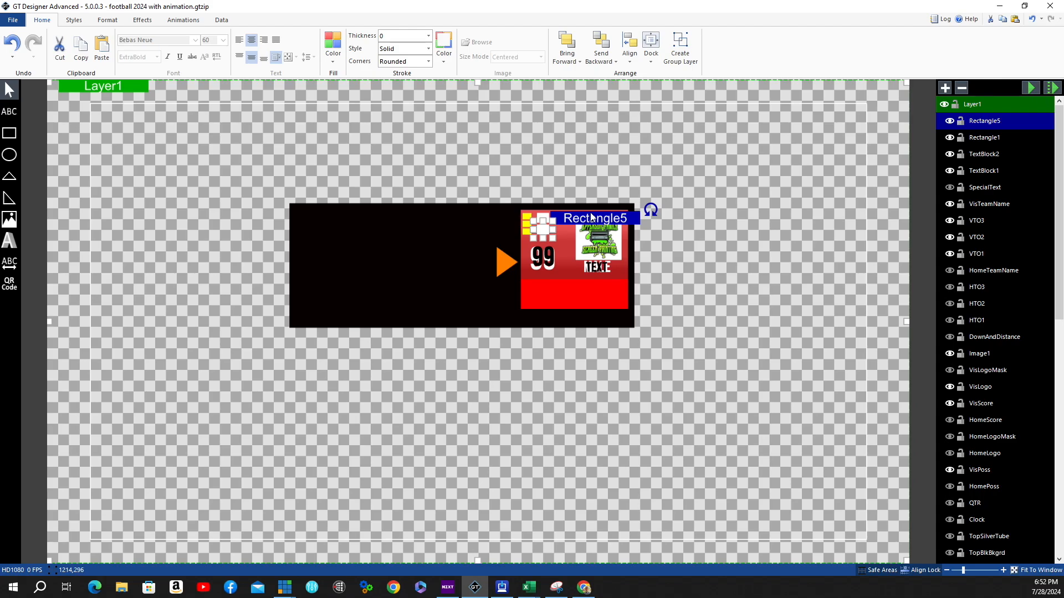
# - Duplicate the second timeout rectangle and nudge the copy down below it as the third visitor timeout marker
pyautogui.rightClick(587, 217)
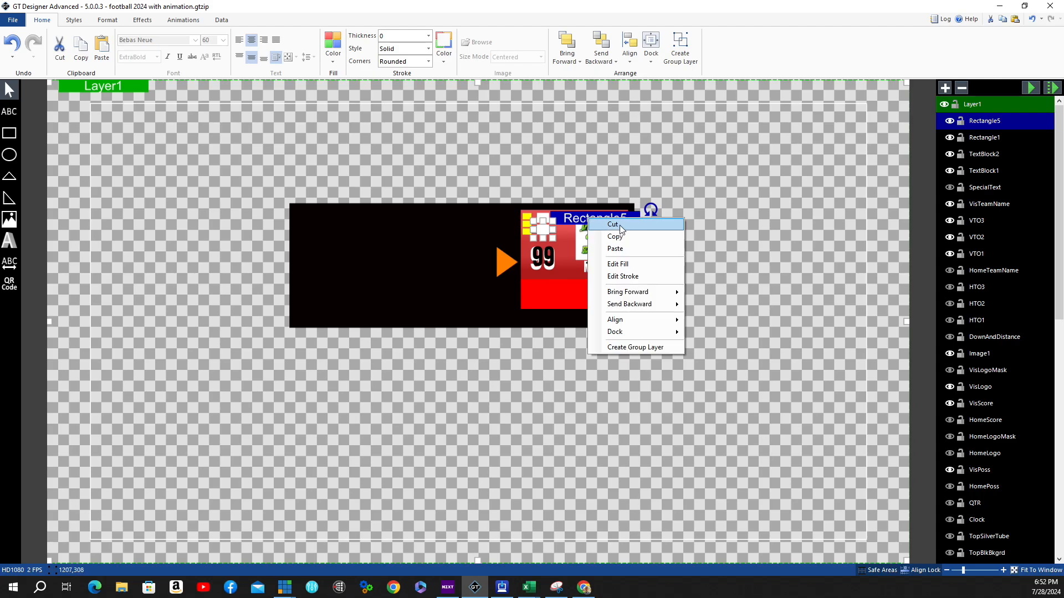
pyautogui.click(612, 237)
pyautogui.rightClick(590, 217)
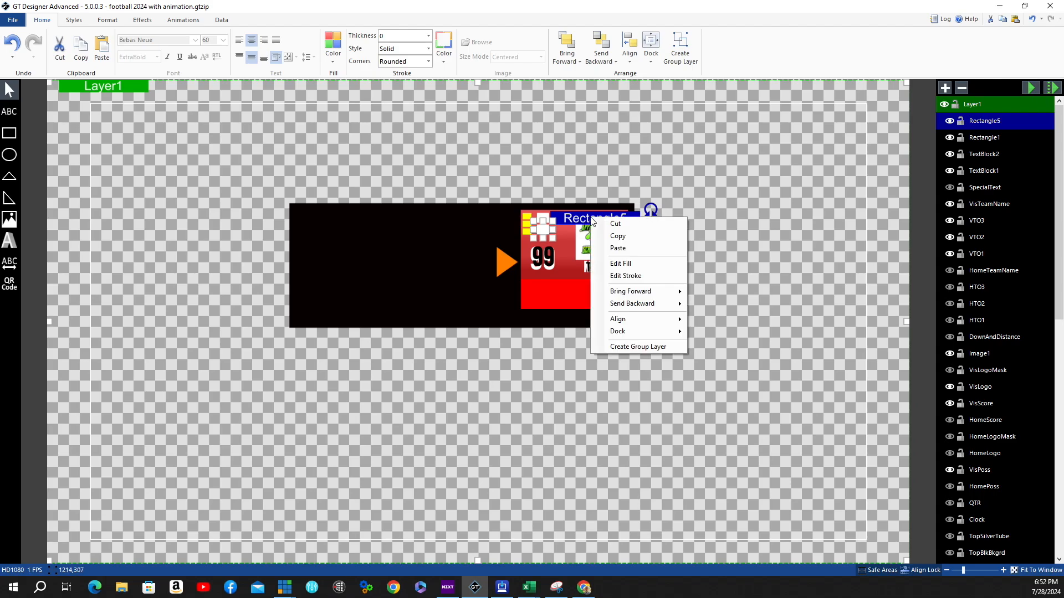
pyautogui.click(614, 247)
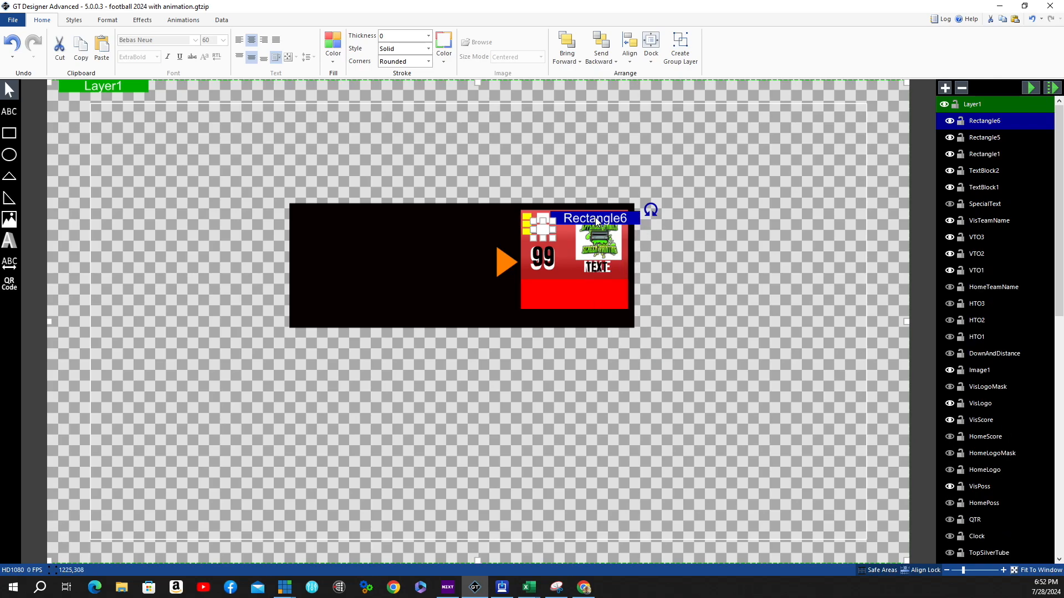
pyautogui.moveTo(596, 218); pyautogui.dragTo(597, 222)
pyautogui.press('Down')
pyautogui.press('Down')
pyautogui.press('Down')
pyautogui.press('Down')
pyautogui.press('Down')
pyautogui.press('Down')
pyautogui.press('Down')
pyautogui.press('Down')
pyautogui.press('Down')
pyautogui.press('Down')
pyautogui.press('Down')
pyautogui.press('Down')
pyautogui.press('Down')
pyautogui.press('Down')
pyautogui.press('Down')
pyautogui.press('Down')
pyautogui.press('Down')
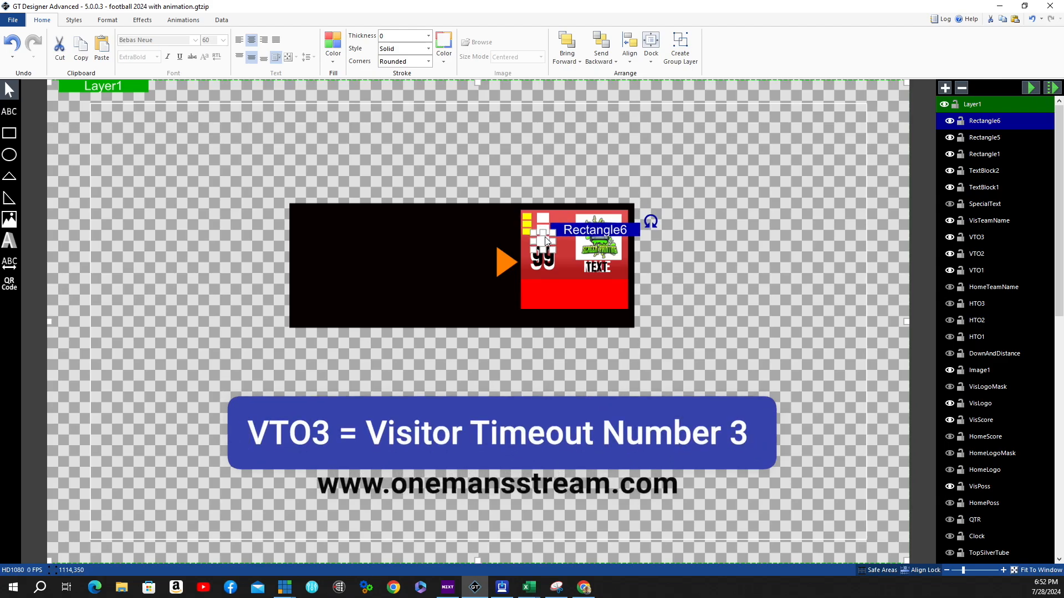
pyautogui.press('Escape')
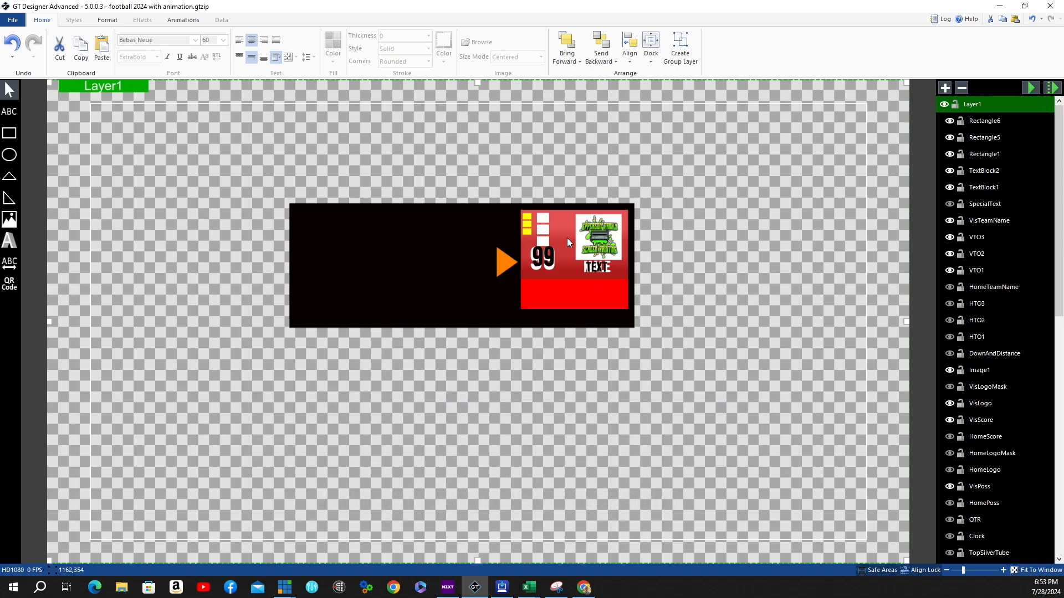
# - Draw a triangle over the orange visitor possession arrow and set its Z rotation to -90
pyautogui.click(503, 269)
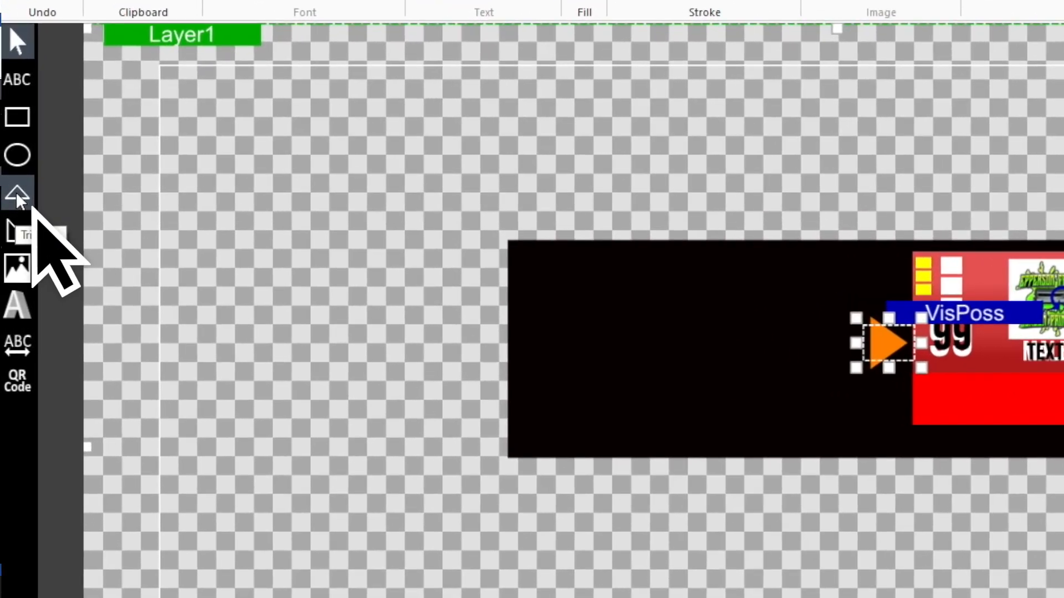
pyautogui.click(17, 195)
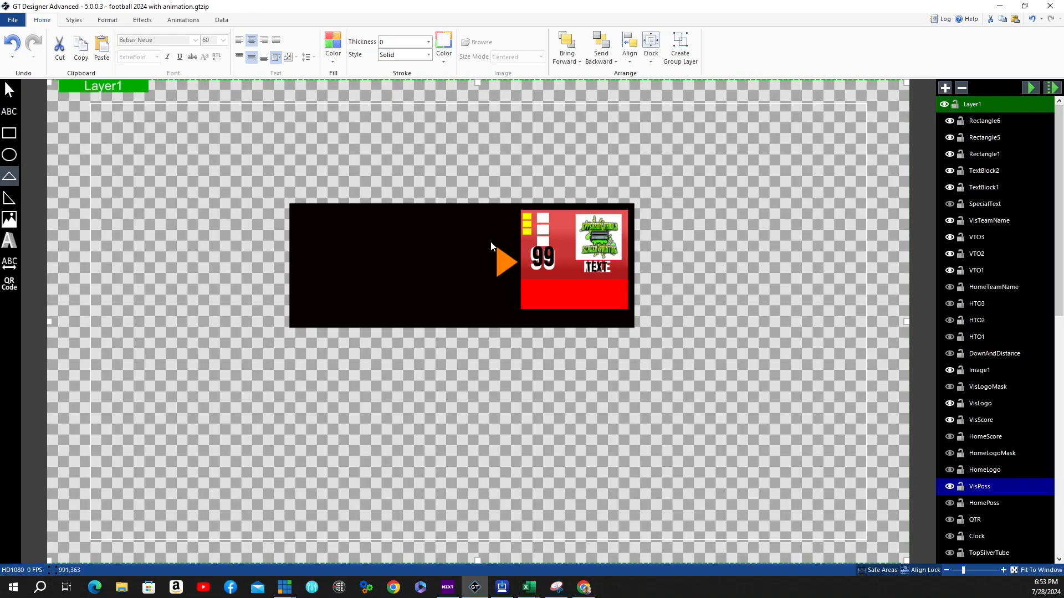
pyautogui.moveTo(490, 237); pyautogui.dragTo(527, 275)
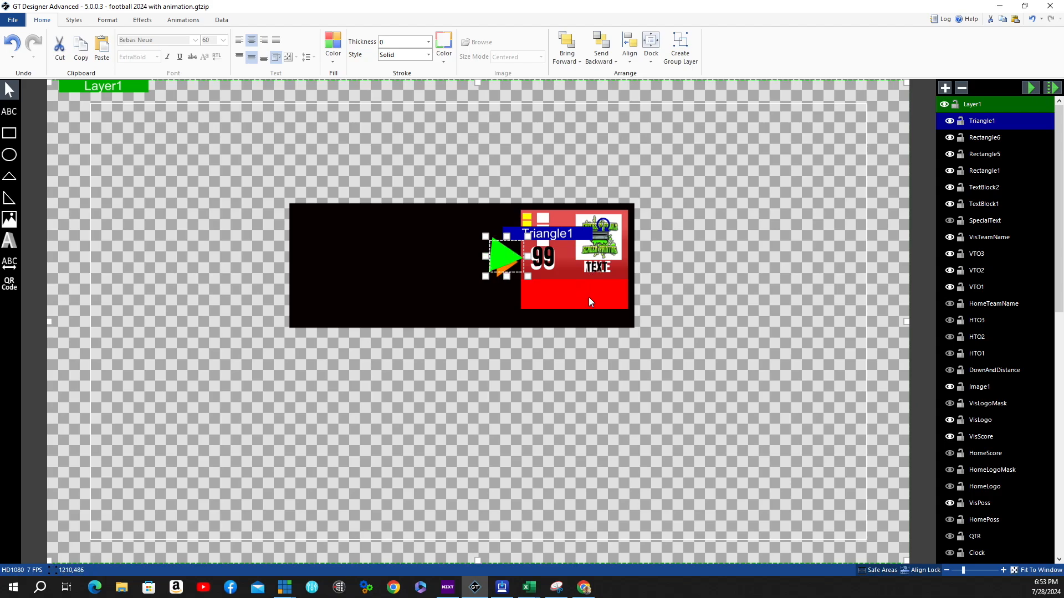
pyautogui.click(112, 22)
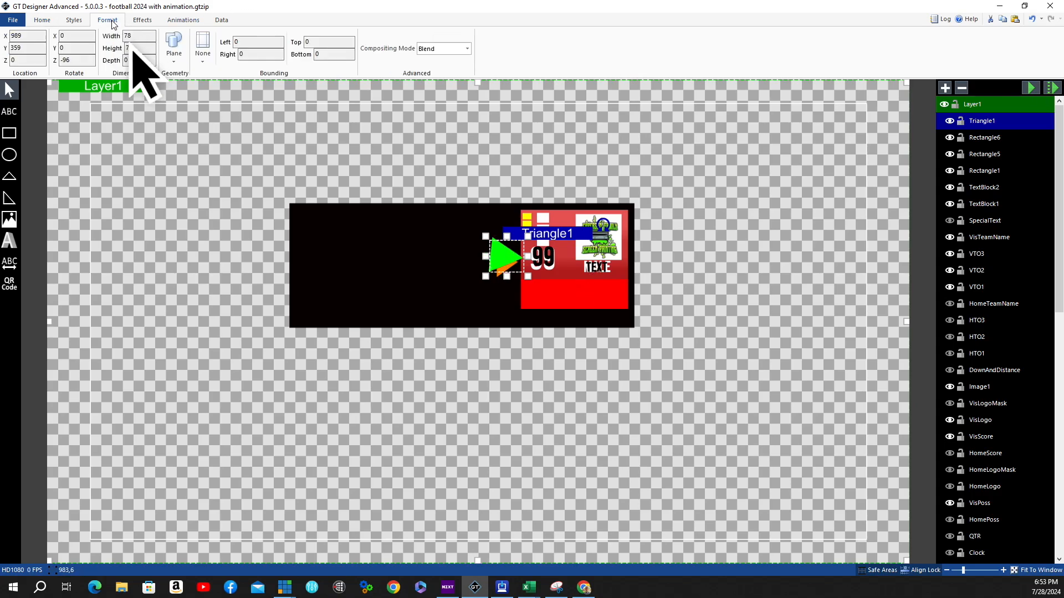
pyautogui.doubleClick(67, 60)
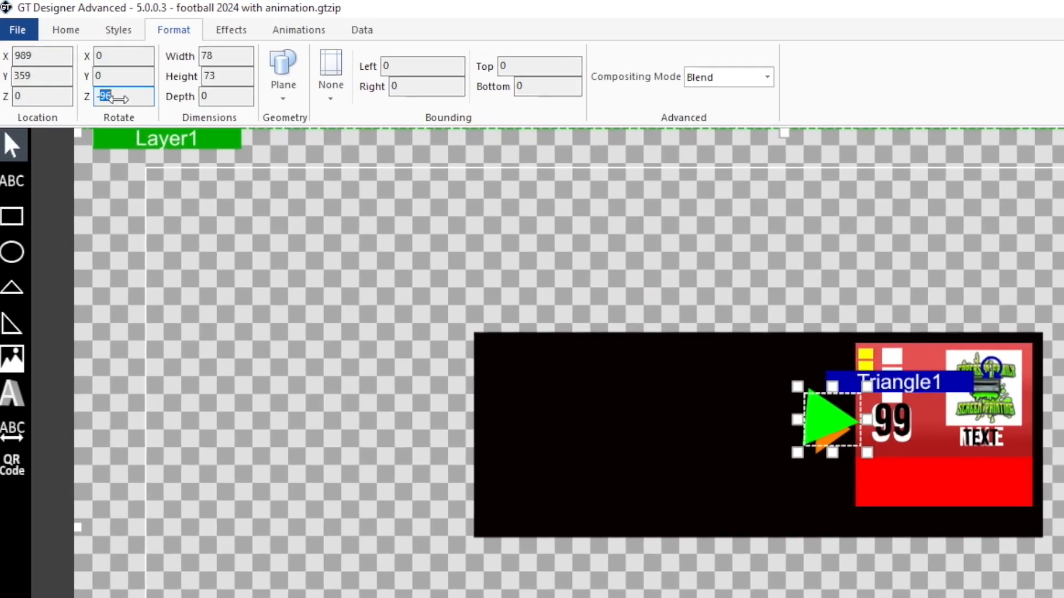
pyautogui.write('-90')
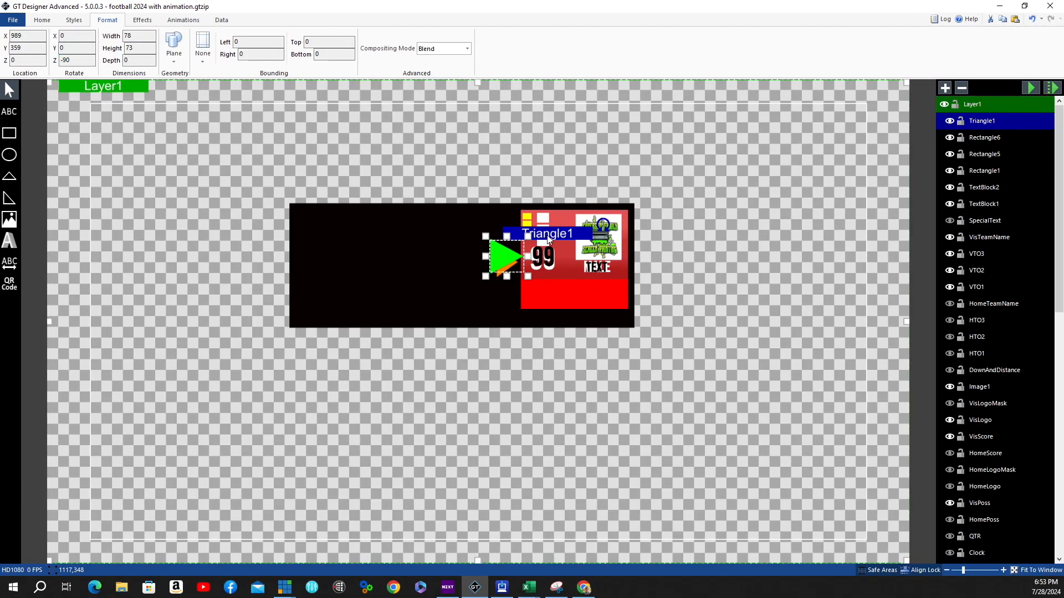
# - Nudge the green triangle down so it covers the orange visitor possession arrow
pyautogui.press('Down')
pyautogui.press('Down')
pyautogui.press('Down')
pyautogui.press('Down')
pyautogui.press('Down')
pyautogui.press('Down')
pyautogui.press('Down')
pyautogui.press('Down')
pyautogui.press('Down')
pyautogui.press('Down')
pyautogui.press('Down')
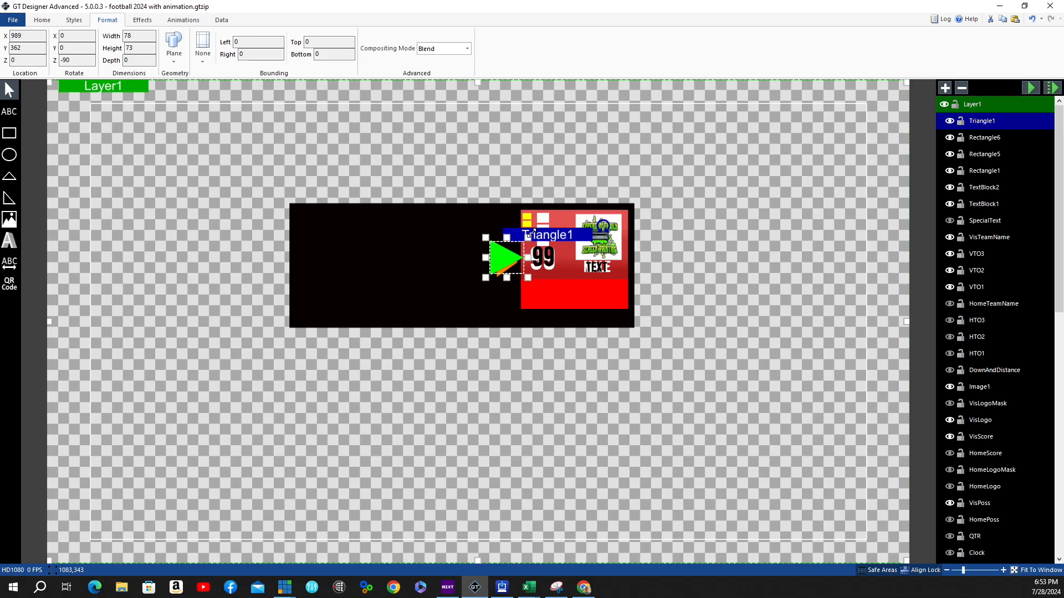
pyautogui.press('Down')
pyautogui.press('Down')
pyautogui.press('Down')
pyautogui.press('Down')
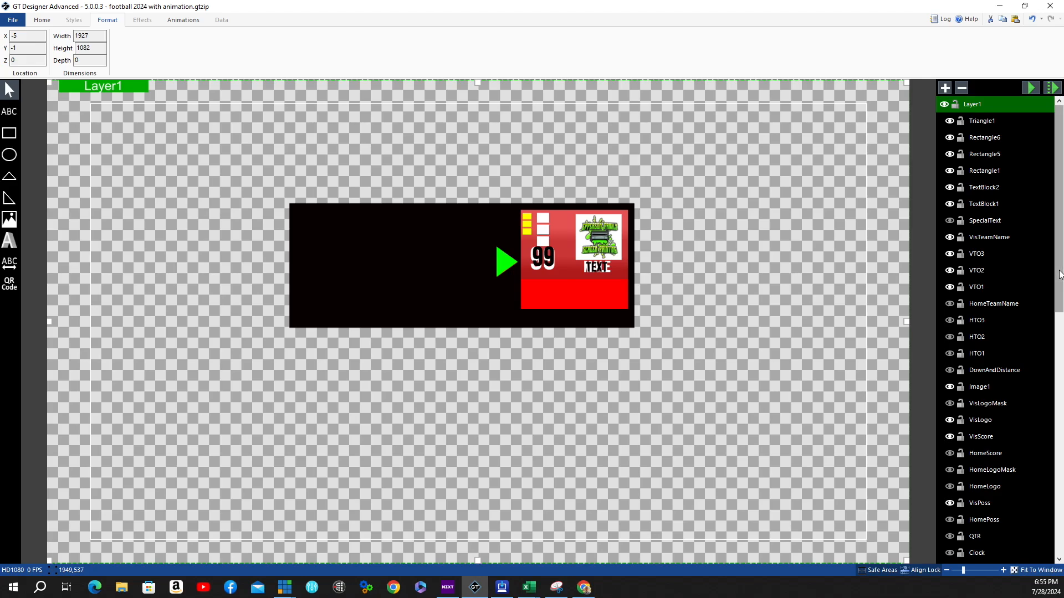
# - Make the HomeLogo, HomeLogoMask and HomeScore objects visible
pyautogui.moveTo(1059, 275); pyautogui.dragTo(1060, 284)
pyautogui.scroll(-3, 1006, 302)
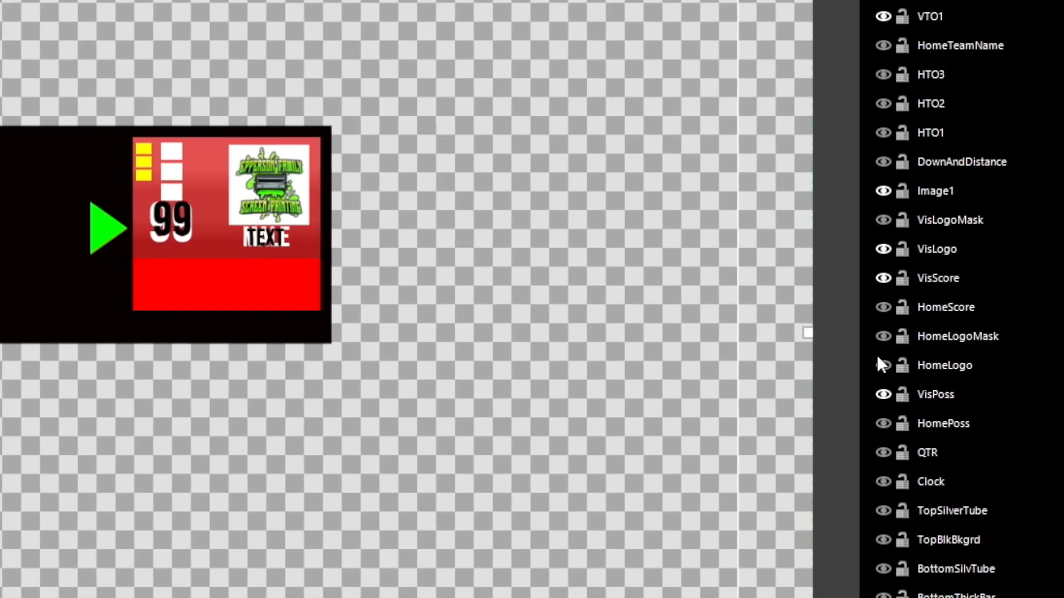
pyautogui.click(882, 364)
pyautogui.click(883, 308)
# - Make HTO1, HTO2, HTO3 and HomeTeamName visible, along with the HomBkgrdColor and HomBkgrdGradien backgrounds
pyautogui.scroll(1, 985, 331)
pyautogui.scroll(3, 880, 297)
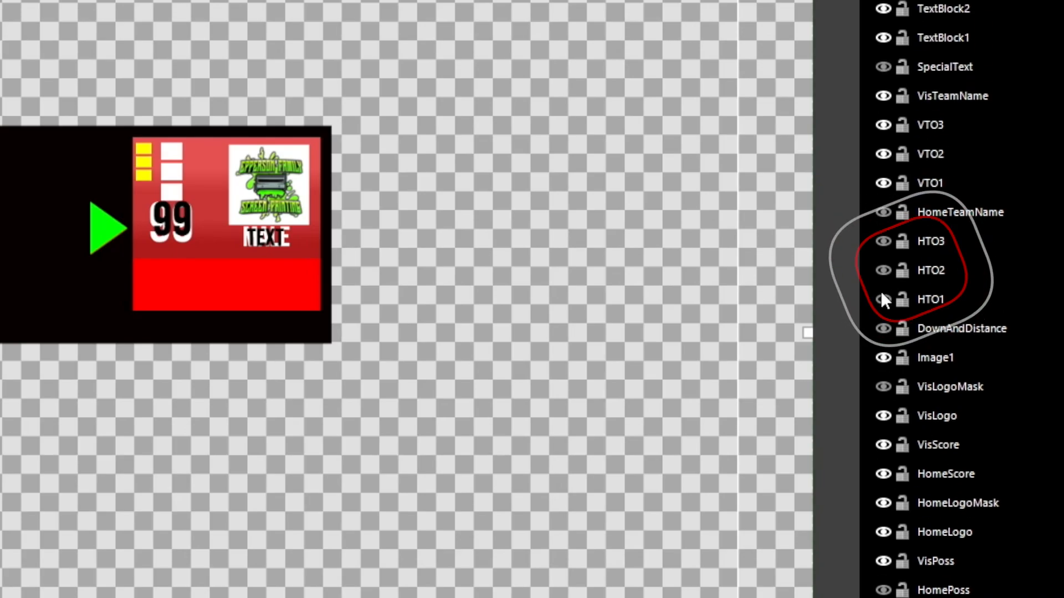
pyautogui.click(883, 299)
pyautogui.click(884, 269)
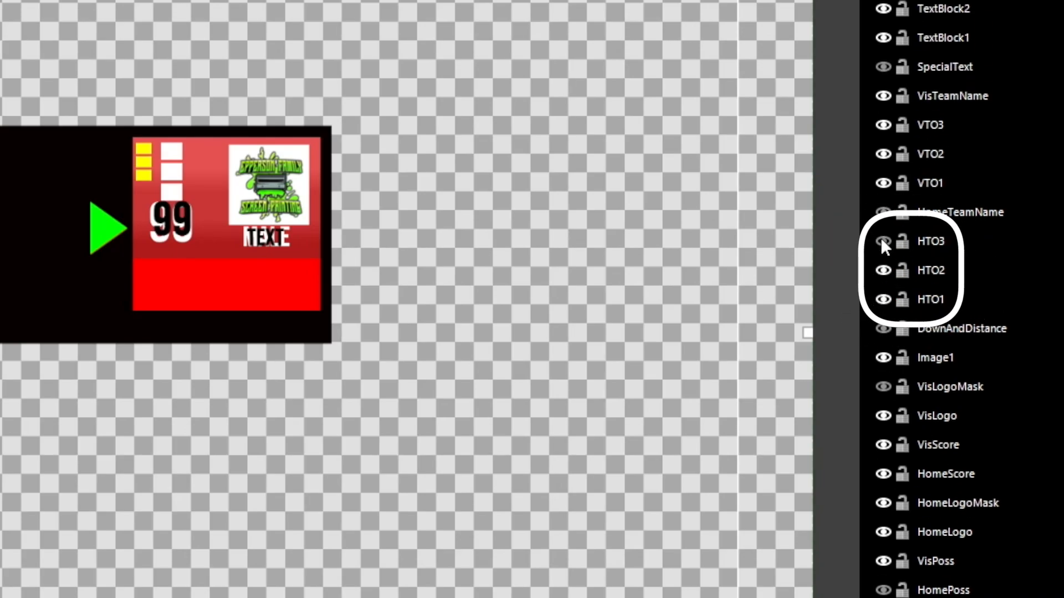
pyautogui.click(881, 240)
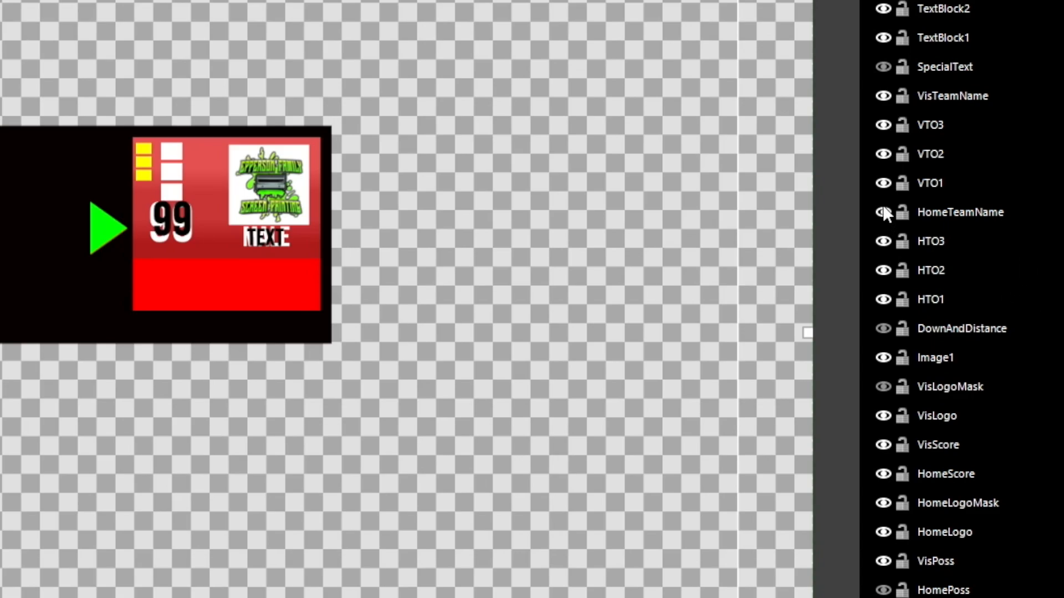
pyautogui.scroll(-6, 882, 395)
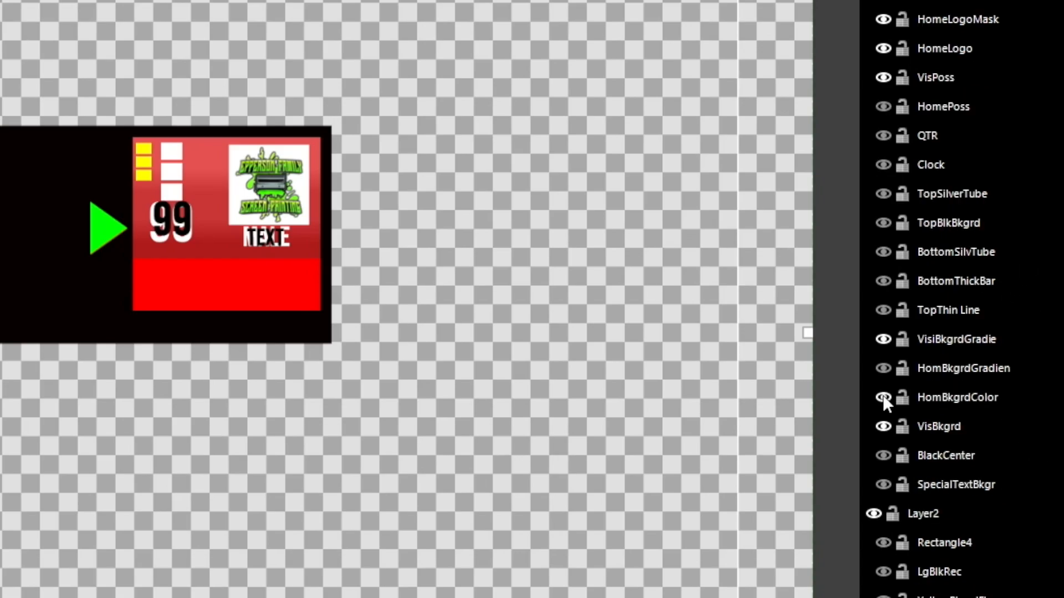
pyautogui.click(886, 368)
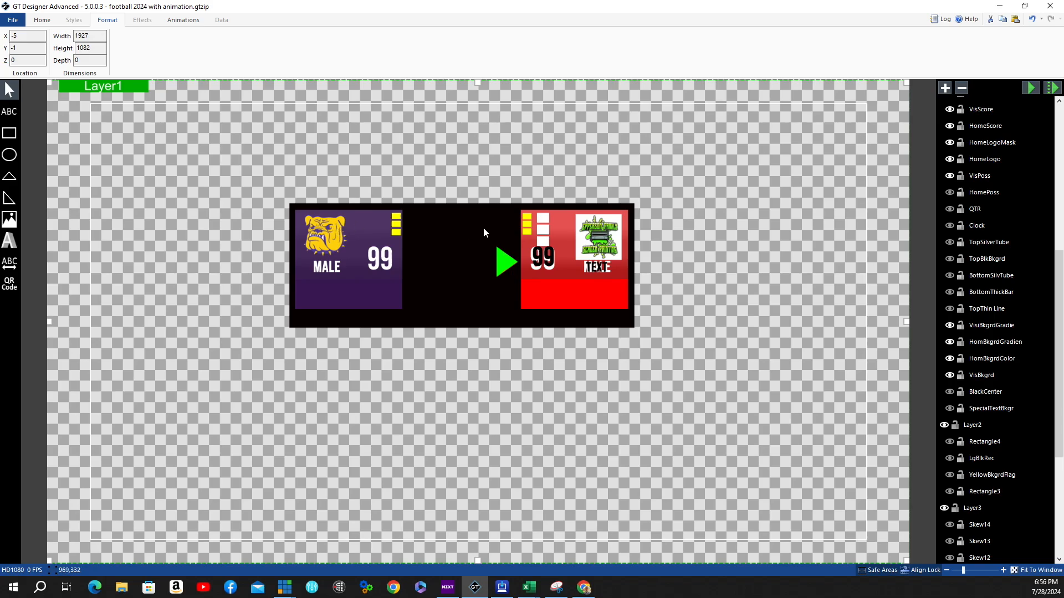
# - Duplicate the visitor logo image and nudge the copy straight left over the home bulldog logo, to X 562
pyautogui.click(598, 233)
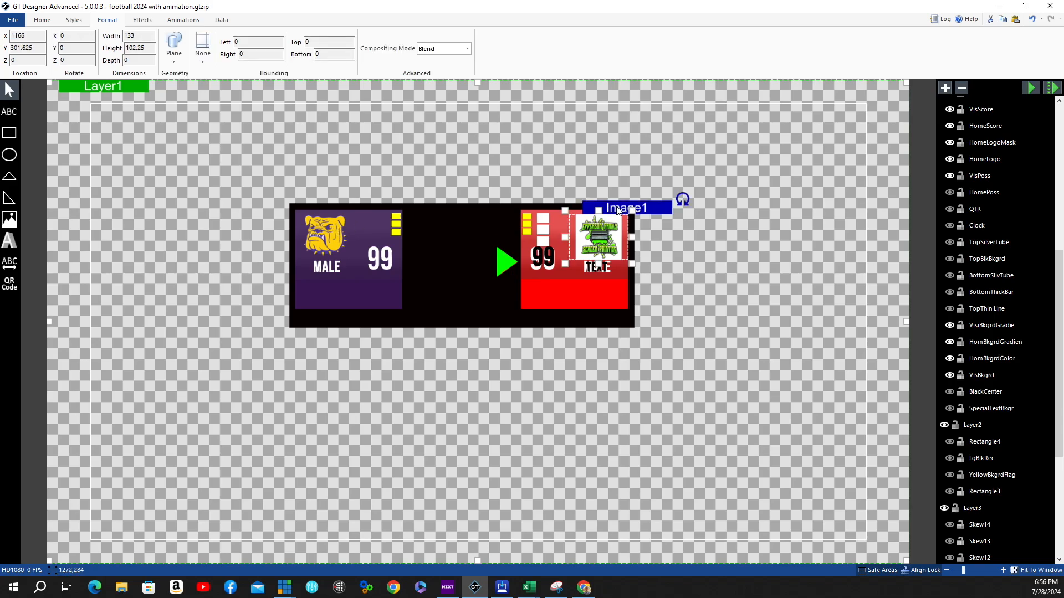
pyautogui.rightClick(617, 207)
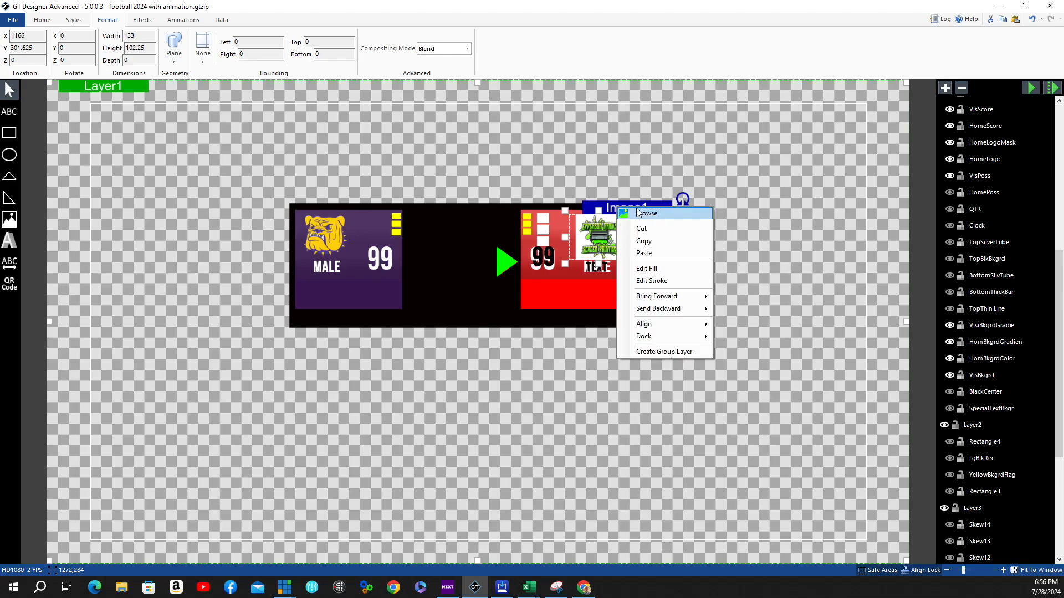
pyautogui.click(645, 241)
pyautogui.rightClick(622, 205)
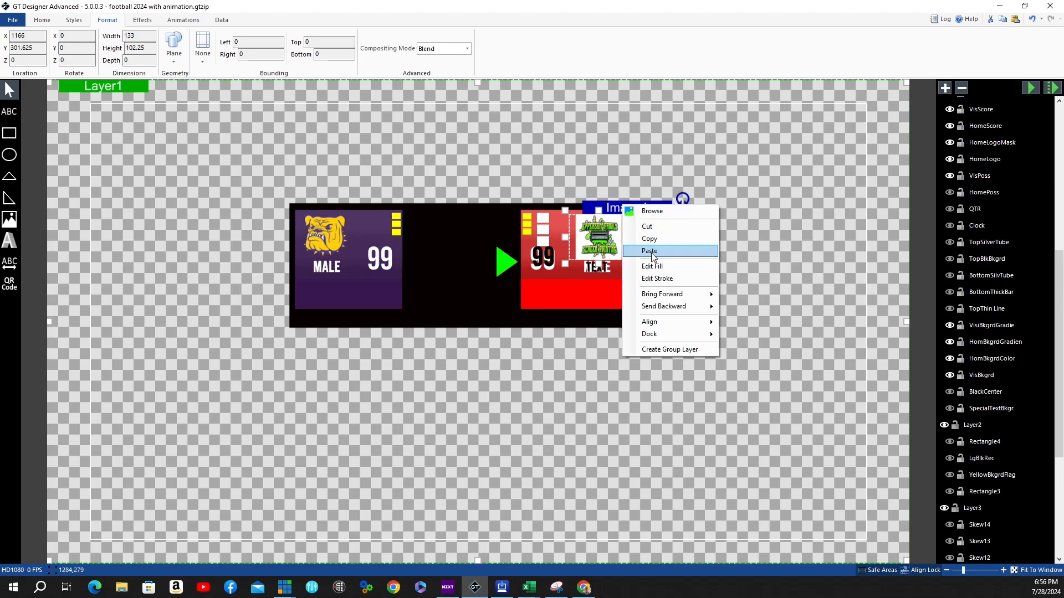
pyautogui.click(650, 252)
pyautogui.press('Left')
pyautogui.press('Left')
pyautogui.press('Left')
pyautogui.press('Left')
pyautogui.press('Left')
pyautogui.press('Left')
pyautogui.press('Left')
pyautogui.press('Left')
pyautogui.press('Left')
pyautogui.press('Left')
pyautogui.press('Left')
pyautogui.press('Left')
pyautogui.press('Left')
pyautogui.press('Left')
pyautogui.press('Left')
pyautogui.press('Left')
pyautogui.press('Left')
pyautogui.press('Left')
pyautogui.press('Left')
pyautogui.press('Left')
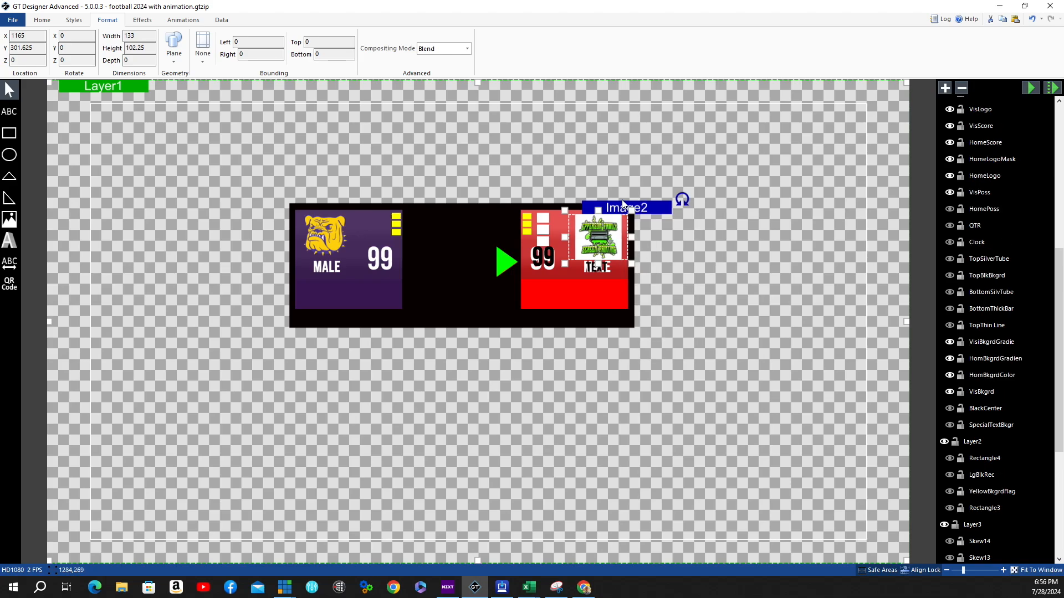
pyautogui.press('Left')
pyautogui.press('Left')
pyautogui.press('Left')
pyautogui.press('Left')
pyautogui.press('Left')
pyautogui.press('Left')
pyautogui.press('Left')
pyautogui.press('Left')
pyautogui.press('Left')
pyautogui.press('Left')
pyautogui.press('Left')
pyautogui.press('Left')
pyautogui.press('Left')
pyautogui.press('Left')
pyautogui.press('Left')
pyautogui.press('Left')
pyautogui.press('Left')
pyautogui.press('Left')
pyautogui.press('Left')
pyautogui.press('Left')
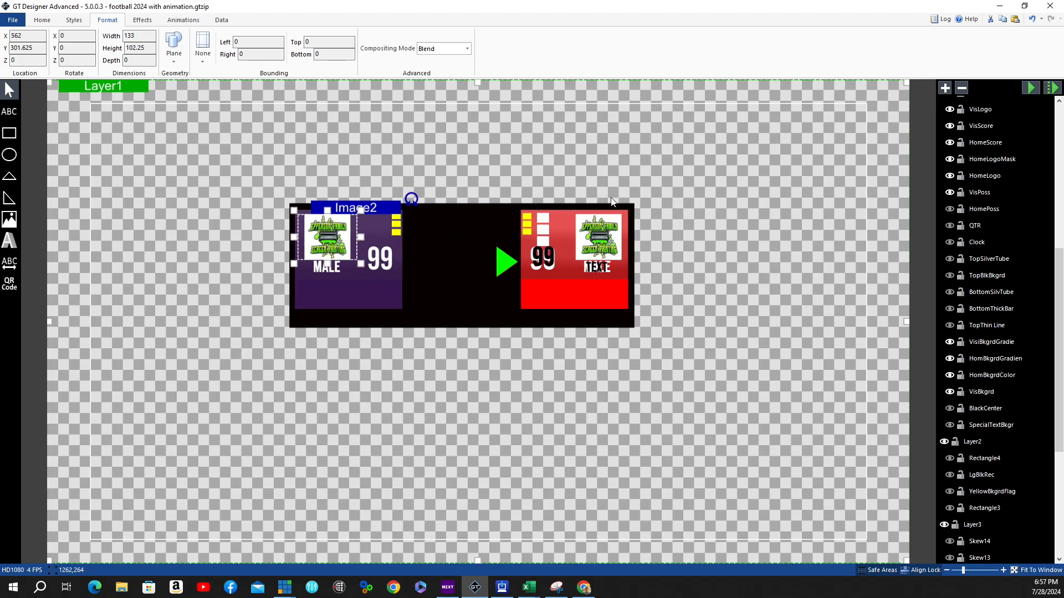
# - Duplicate the visitor team name text block and nudge the copy straight left over the home team name, to X 575
pyautogui.click(596, 267)
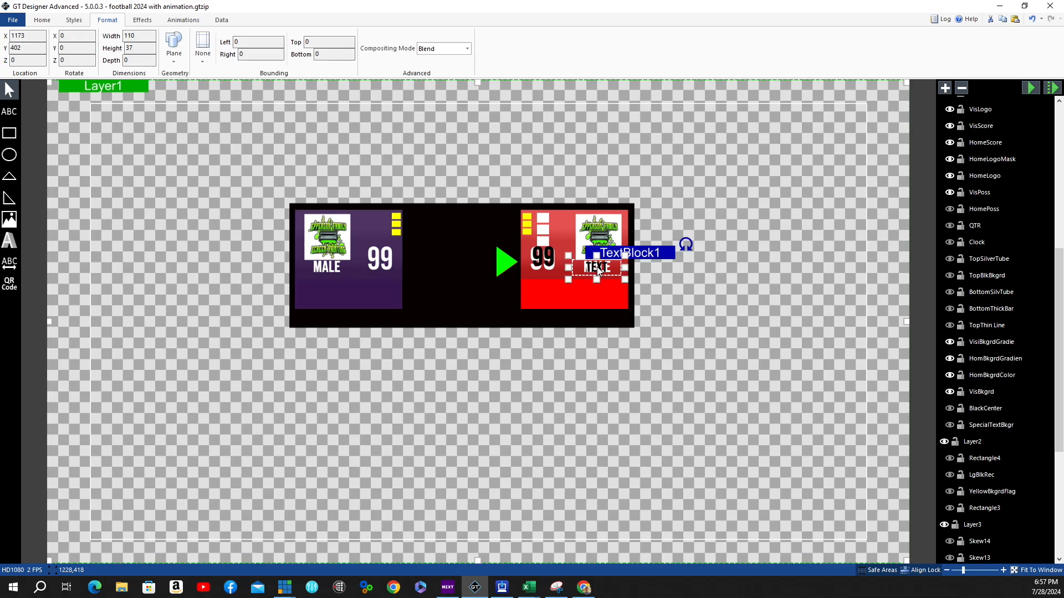
pyautogui.rightClick(647, 256)
pyautogui.click(672, 272)
pyautogui.rightClick(656, 258)
pyautogui.click(674, 288)
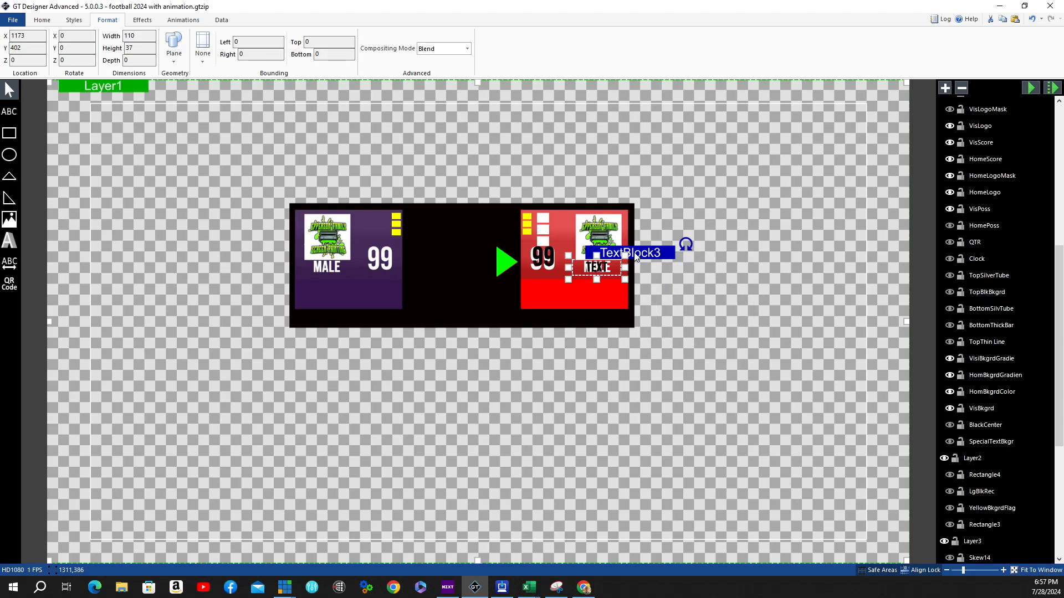
pyautogui.press('Left')
pyautogui.press('Left')
pyautogui.press('Left')
pyautogui.press('Left')
pyautogui.press('Left')
pyautogui.press('Left')
pyautogui.press('Left')
pyautogui.press('Left')
pyautogui.press('Left')
pyautogui.press('Left')
pyautogui.press('Left')
pyautogui.press('Left')
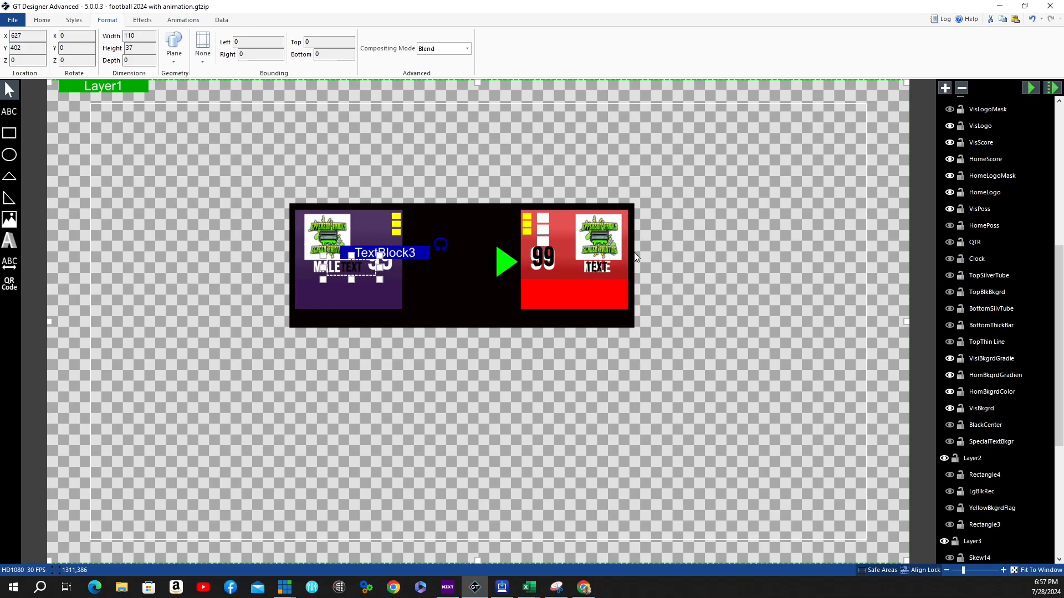
pyautogui.press('Left')
pyautogui.press('Left')
pyautogui.press('Left')
pyautogui.press('Left')
pyautogui.press('Left')
pyautogui.press('Left')
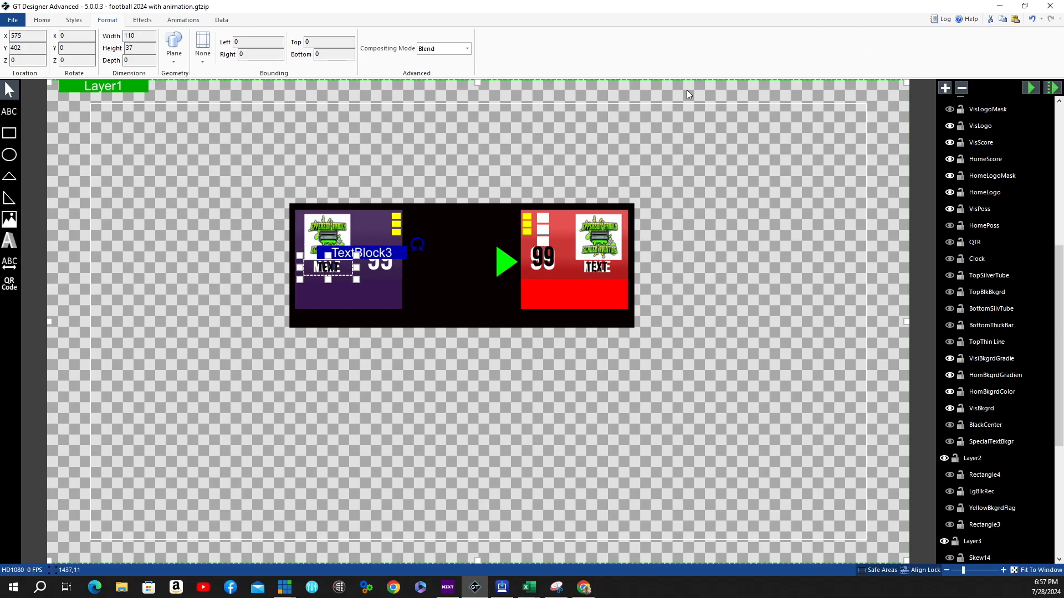
# - Duplicate the top white visitor timeout rectangle and move the copy beside the top yellow home timeout marker, at X 723, Y 297
pyautogui.click(561, 167)
pyautogui.click(543, 225)
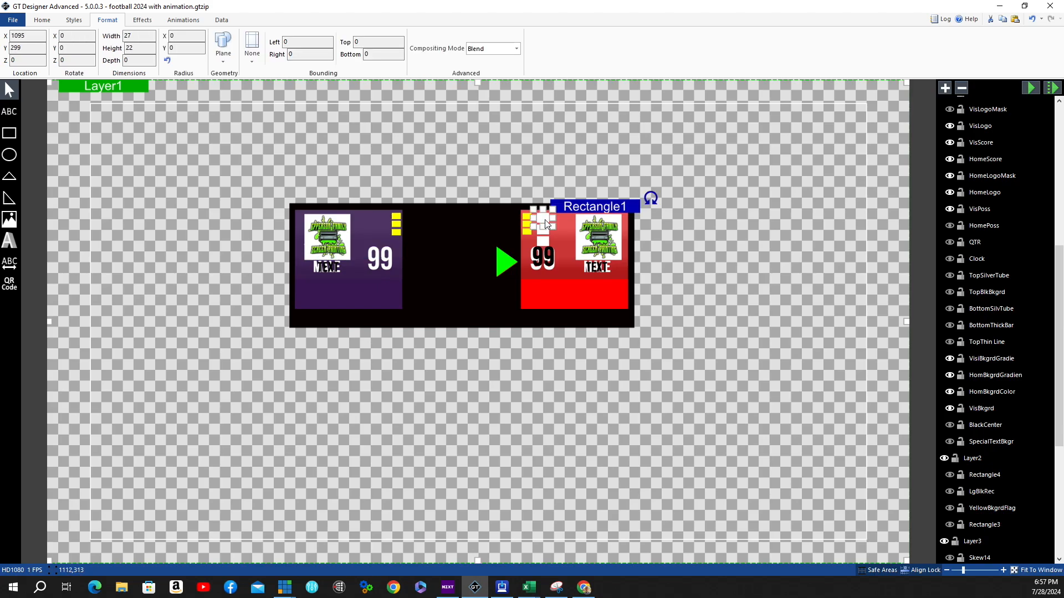
pyautogui.rightClick(604, 209)
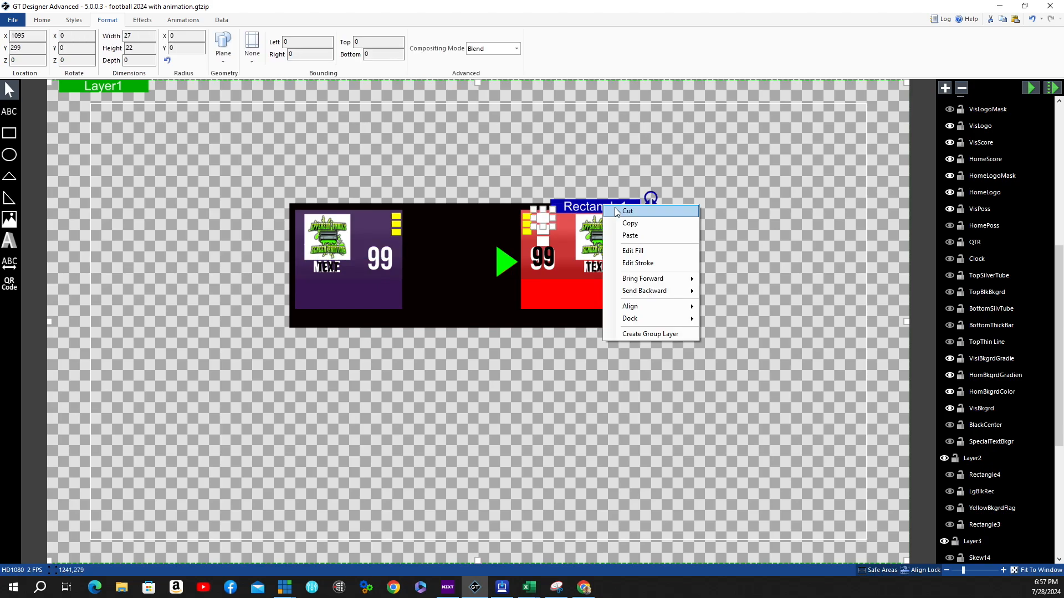
pyautogui.click(633, 225)
pyautogui.rightClick(622, 204)
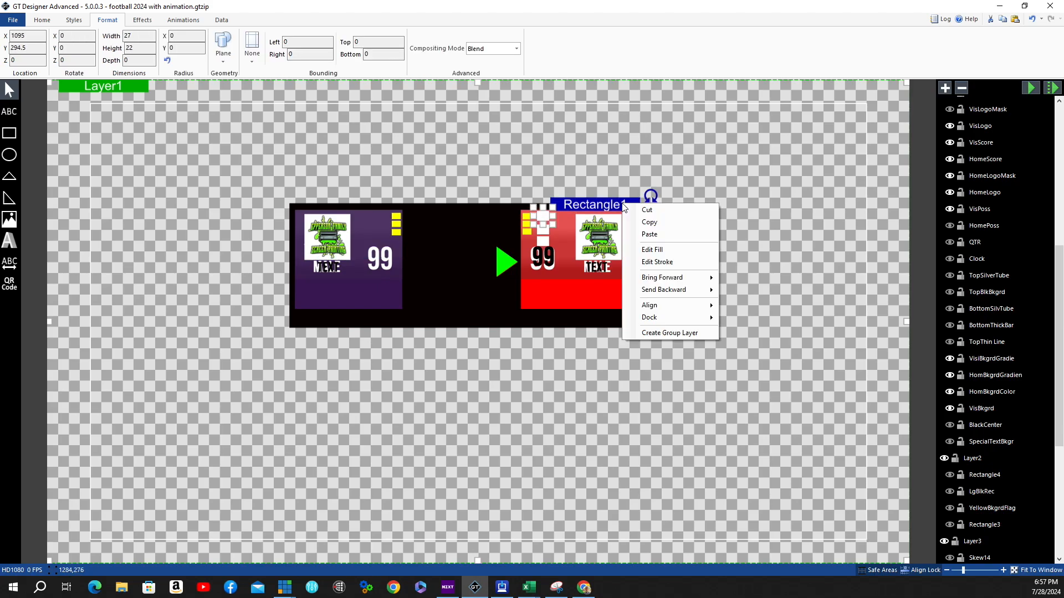
pyautogui.click(650, 235)
pyautogui.moveTo(604, 214); pyautogui.dragTo(438, 215)
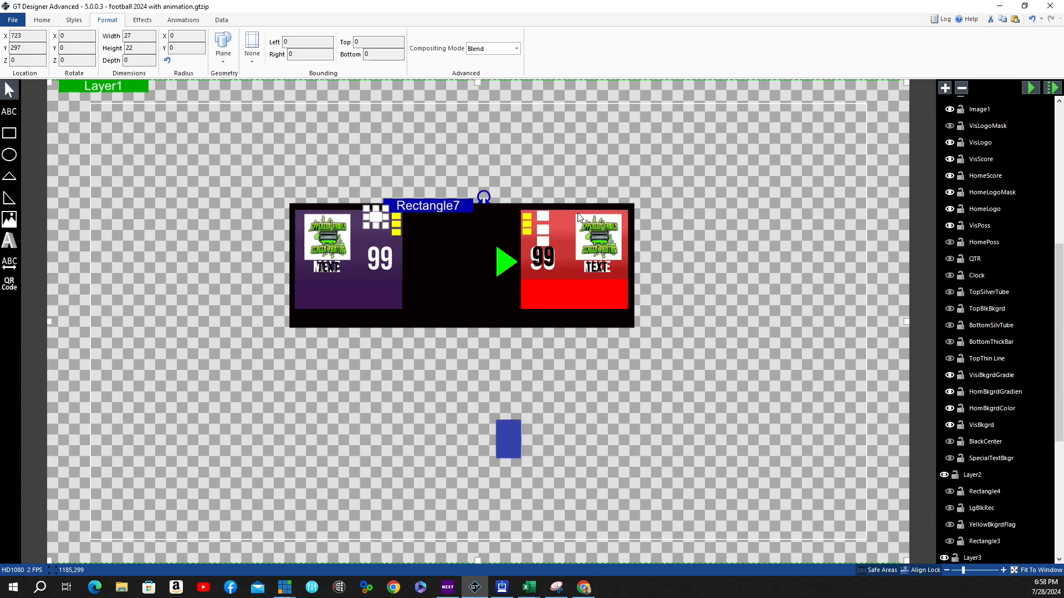
# - Duplicate the white home timeout rectangle twice and stack the copies straight below it as the second and third home markers
pyautogui.rightClick(441, 207)
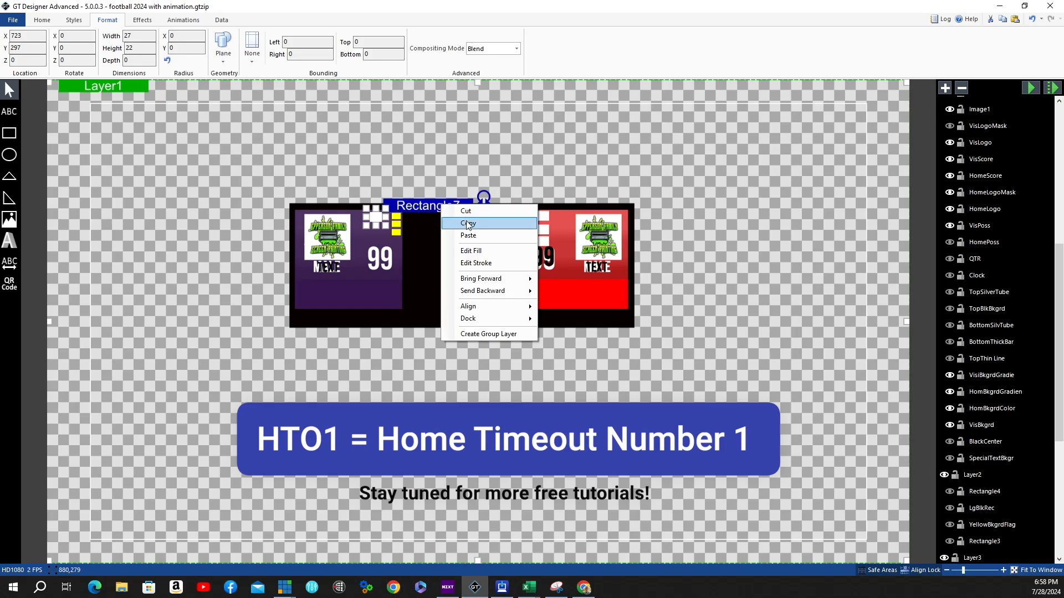
pyautogui.click(453, 220)
pyautogui.rightClick(454, 213)
pyautogui.click(471, 233)
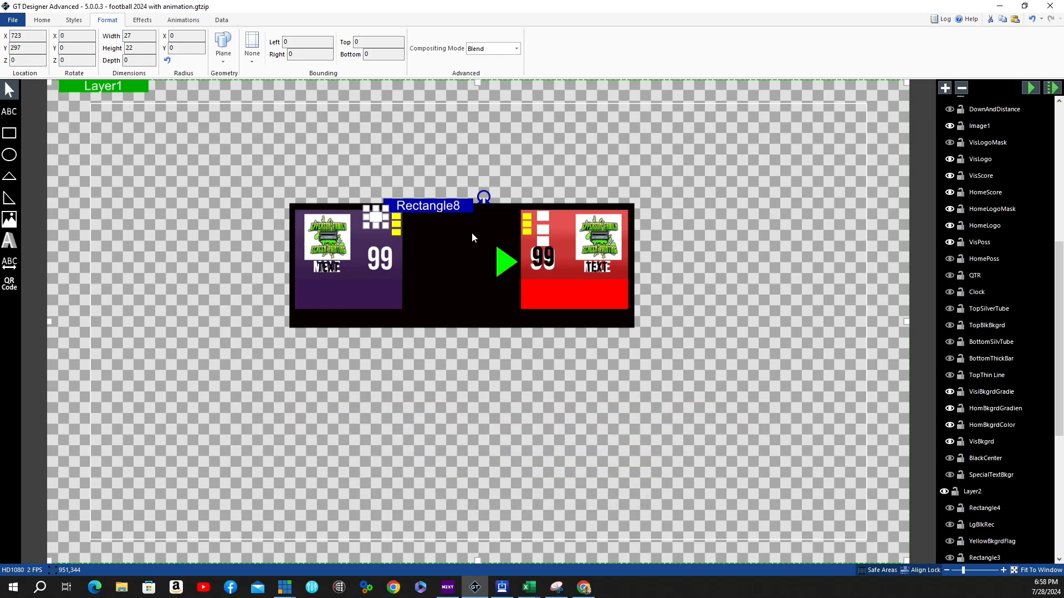
pyautogui.moveTo(431, 208); pyautogui.dragTo(419, 207)
pyautogui.rightClick(427, 216)
pyautogui.click(472, 246)
pyautogui.press('Delete')
# - Check the Hidden and Show Visible Toggle options of the top white home timeout rectangle
pyautogui.click(395, 207)
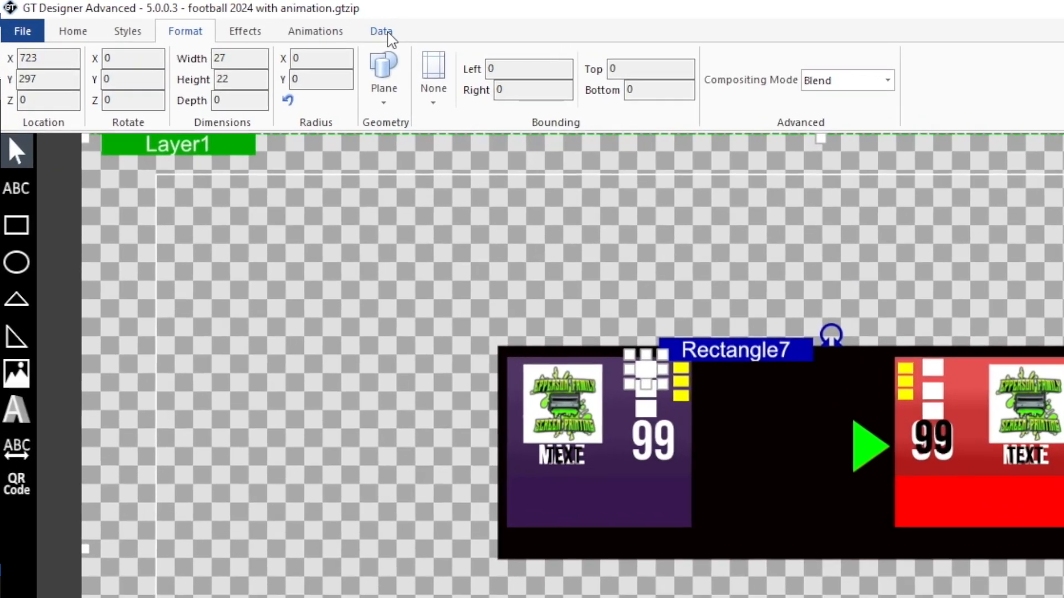
pyautogui.click(314, 27)
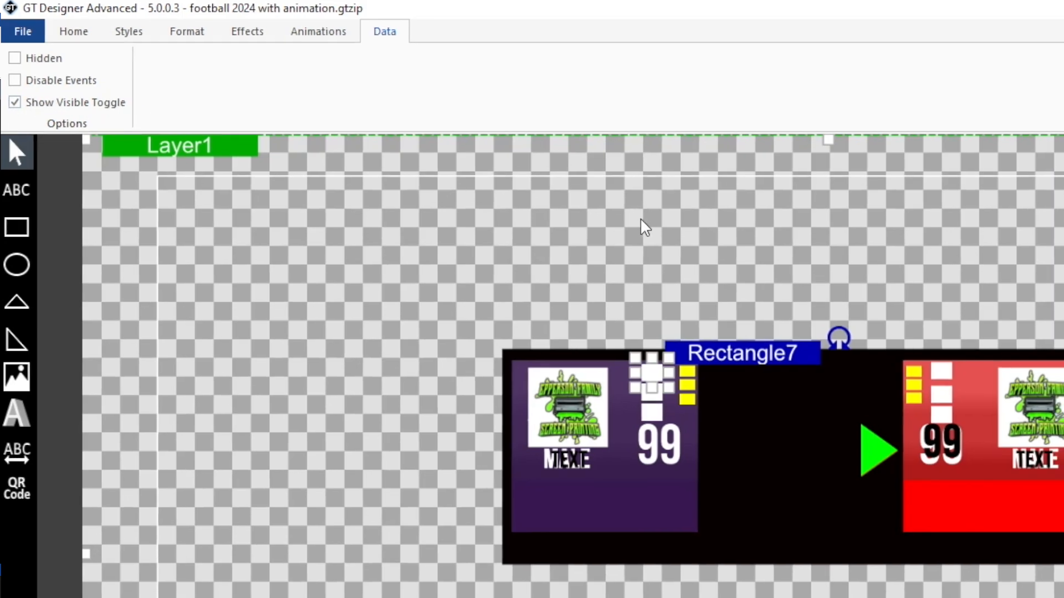
pyautogui.click(647, 226)
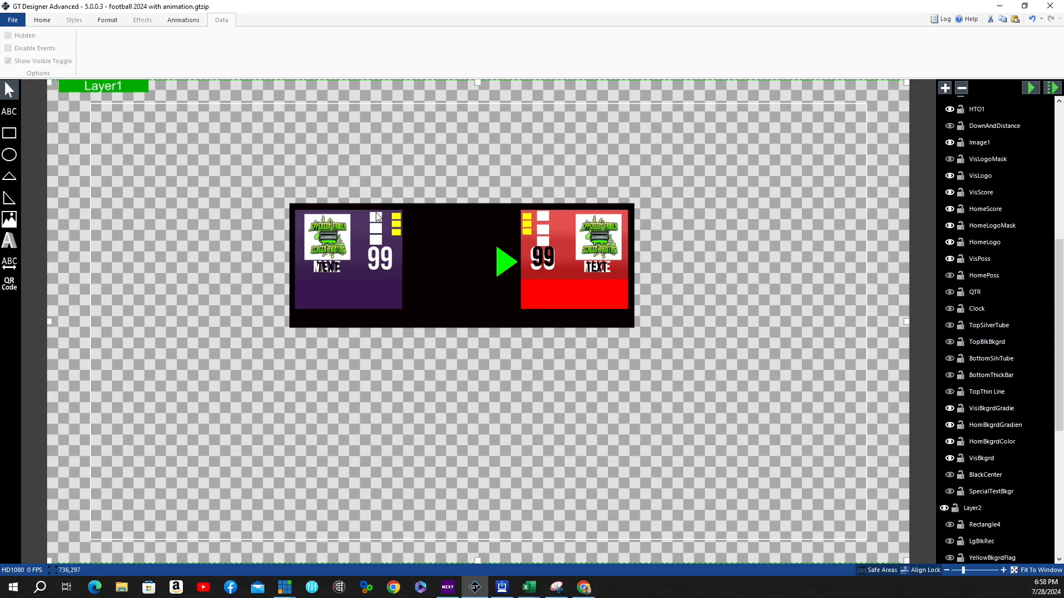
# - Duplicate the black visitor score text block and nudge the copy straight left over the white home score
pyautogui.click(545, 256)
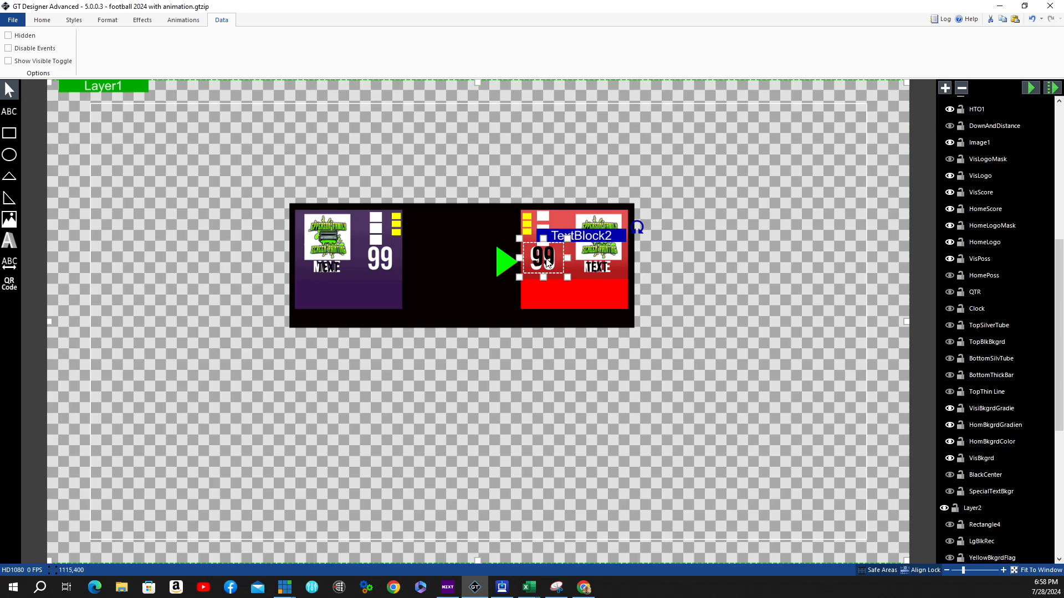
pyautogui.rightClick(583, 237)
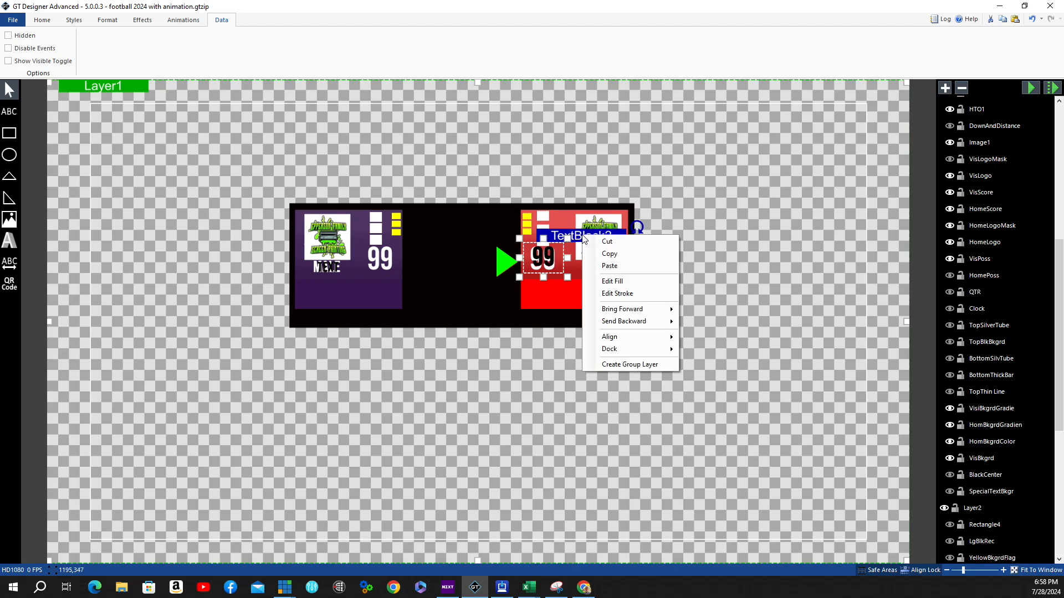
pyautogui.click(604, 253)
pyautogui.rightClick(598, 238)
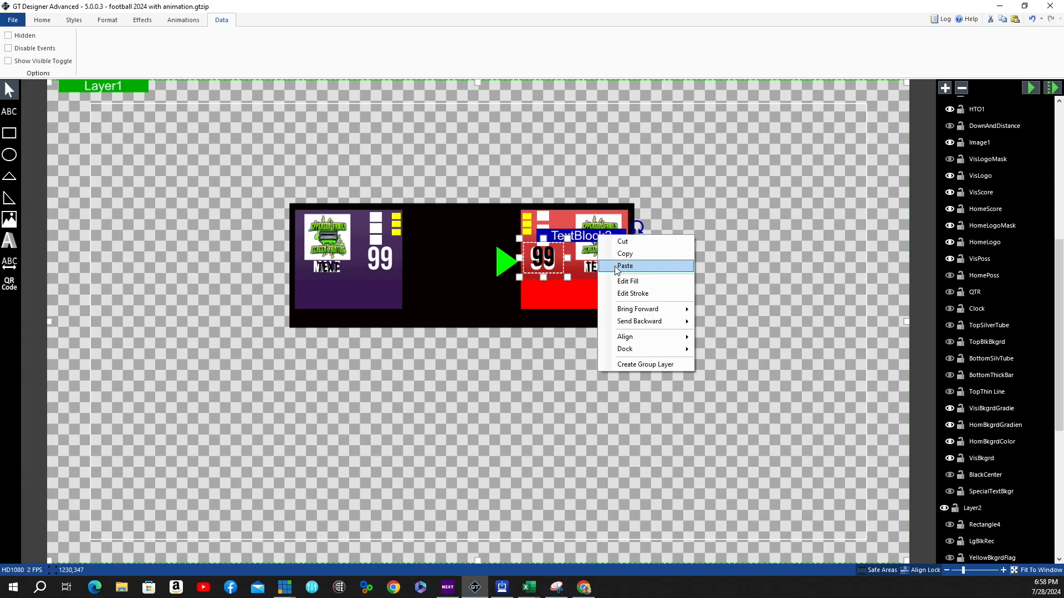
pyautogui.click(624, 266)
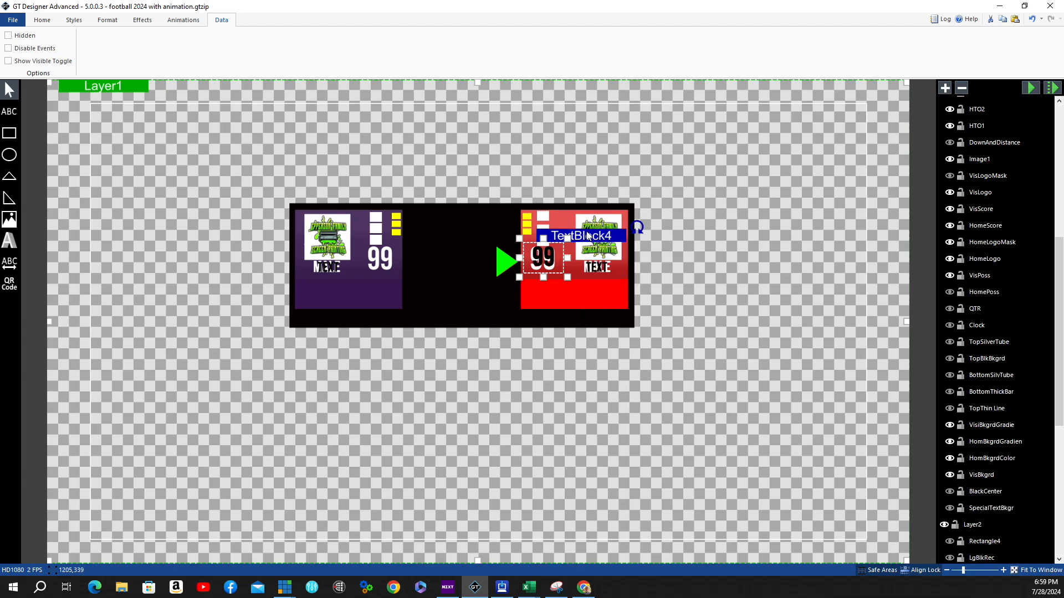
pyautogui.press('Left')
pyautogui.press('Left')
pyautogui.press('Left')
pyautogui.press('Left')
pyautogui.press('Left')
pyautogui.press('Left')
pyautogui.press('Left')
pyautogui.press('Left')
pyautogui.press('Left')
pyautogui.press('Left')
pyautogui.press('Left')
pyautogui.press('Left')
pyautogui.press('Left')
pyautogui.press('Left')
pyautogui.press('Left')
pyautogui.press('Left')
pyautogui.press('Left')
pyautogui.press('Left')
pyautogui.press('Left')
pyautogui.press('Left')
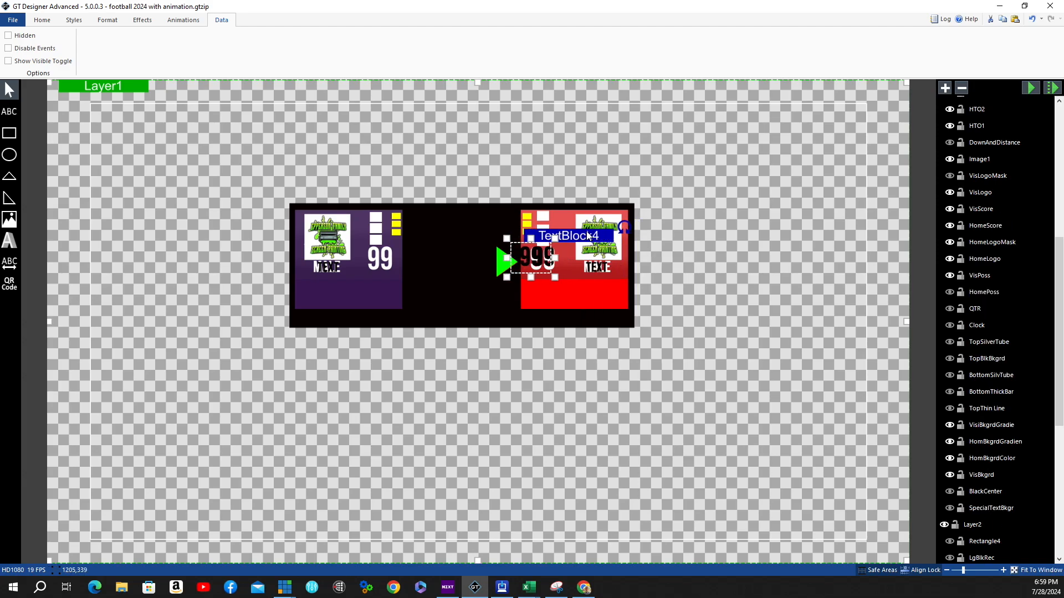
pyautogui.press('Left')
pyautogui.press('Left')
pyautogui.press('Left')
pyautogui.press('Left')
pyautogui.press('Left')
pyautogui.press('Left')
pyautogui.press('Left')
pyautogui.press('Left')
pyautogui.press('Left')
pyautogui.press('Left')
pyautogui.press('Left')
pyautogui.press('Left')
pyautogui.press('Left')
pyautogui.press('Left')
pyautogui.press('Left')
pyautogui.press('Left')
pyautogui.press('Left')
pyautogui.press('Left')
pyautogui.press('Left')
pyautogui.press('Left')
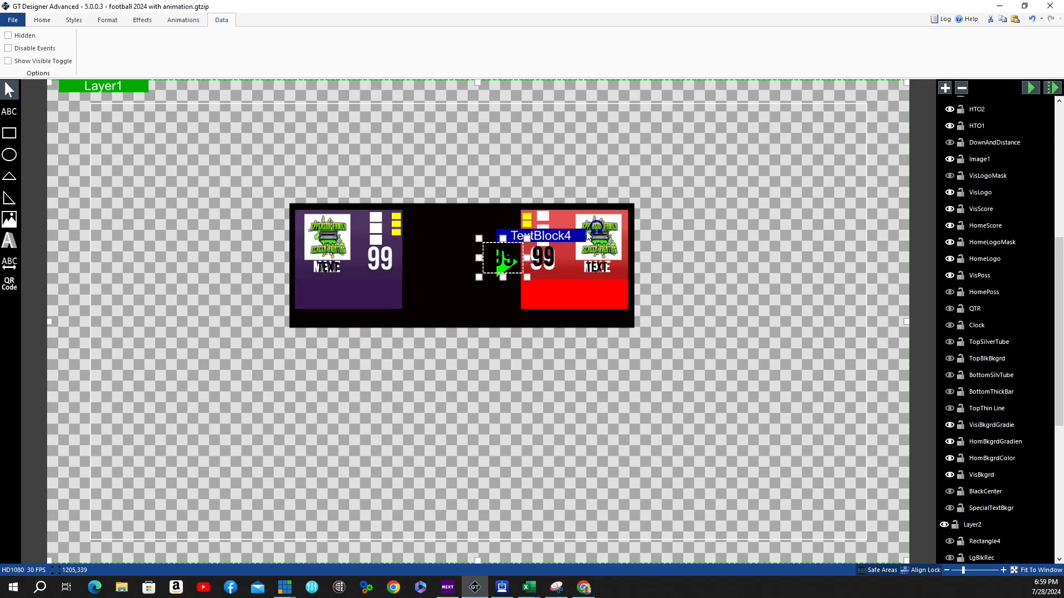
pyautogui.press('Left')
pyautogui.press('Left')
pyautogui.press('Left')
pyautogui.press('Left')
pyautogui.press('Left')
pyautogui.press('Left')
pyautogui.press('Left')
pyautogui.press('Left')
pyautogui.press('Left')
pyautogui.press('Left')
pyautogui.press('Left')
pyautogui.press('Left')
pyautogui.press('Left')
pyautogui.press('Left')
pyautogui.press('Left')
pyautogui.press('Left')
pyautogui.press('Left')
pyautogui.press('Left')
pyautogui.press('Left')
pyautogui.press('Left')
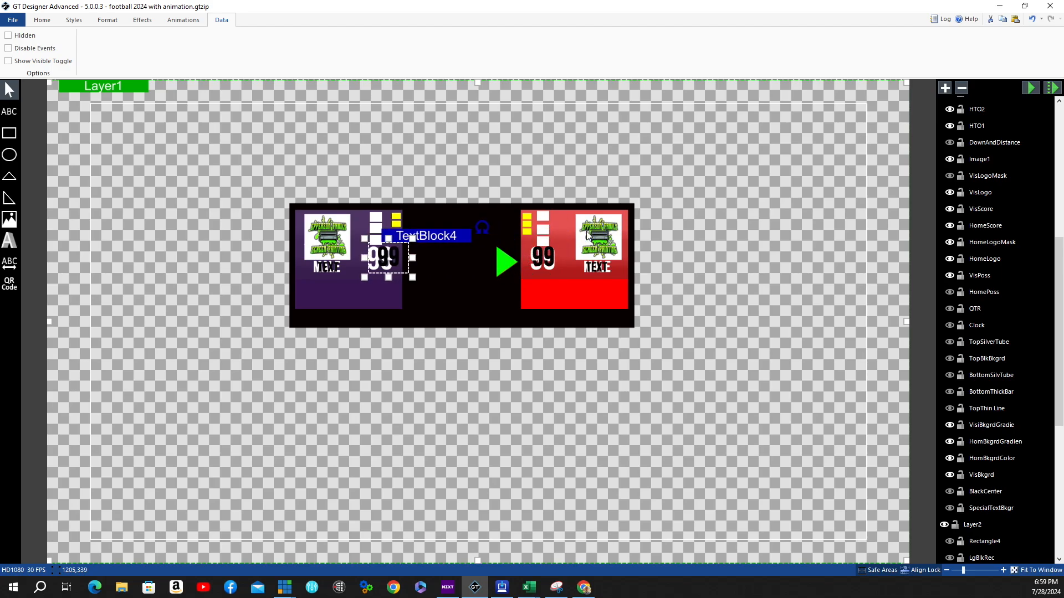
pyautogui.press('Left')
pyautogui.press('Left')
pyautogui.press('Left')
pyautogui.press('Left')
pyautogui.press('Left')
pyautogui.press('Left')
pyautogui.press('Left')
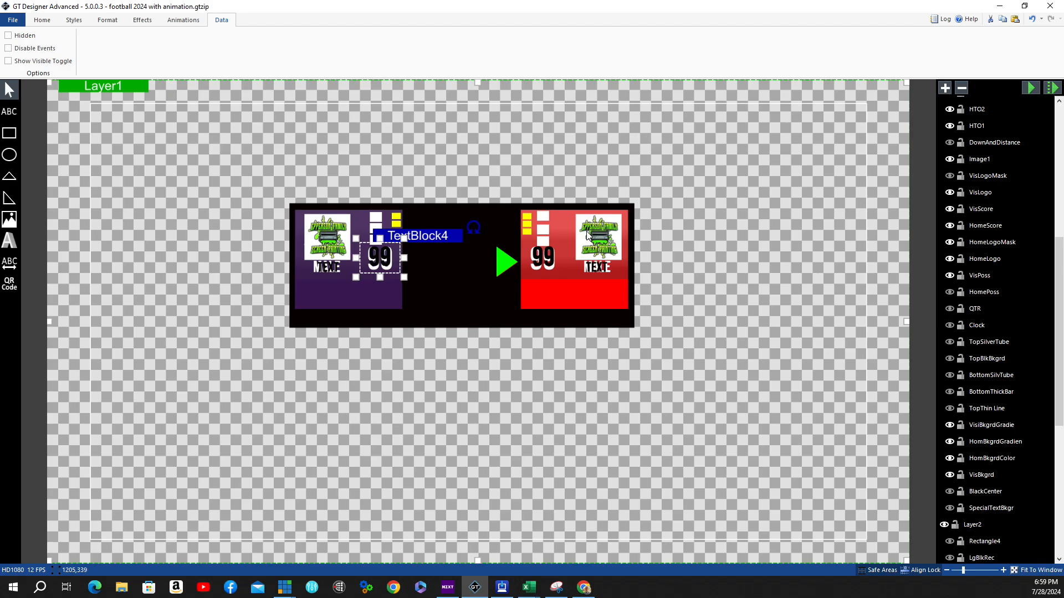
# - Duplicate the green visitor possession triangle and nudge the copy straight left beside the purple home panel, to X 815
pyautogui.click(503, 261)
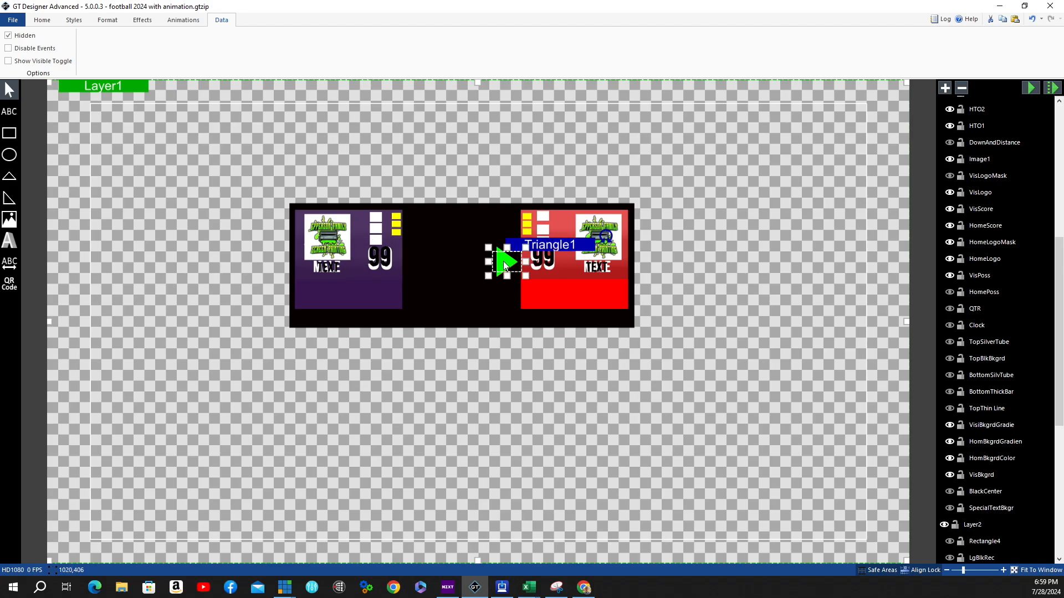
pyautogui.rightClick(557, 245)
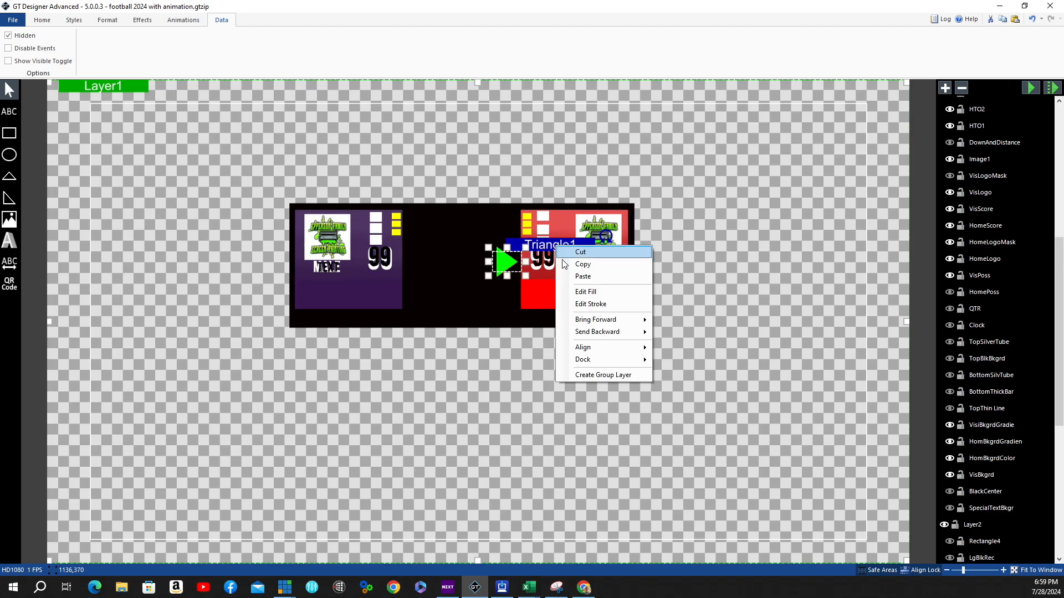
pyautogui.click(558, 243)
pyautogui.rightClick(559, 242)
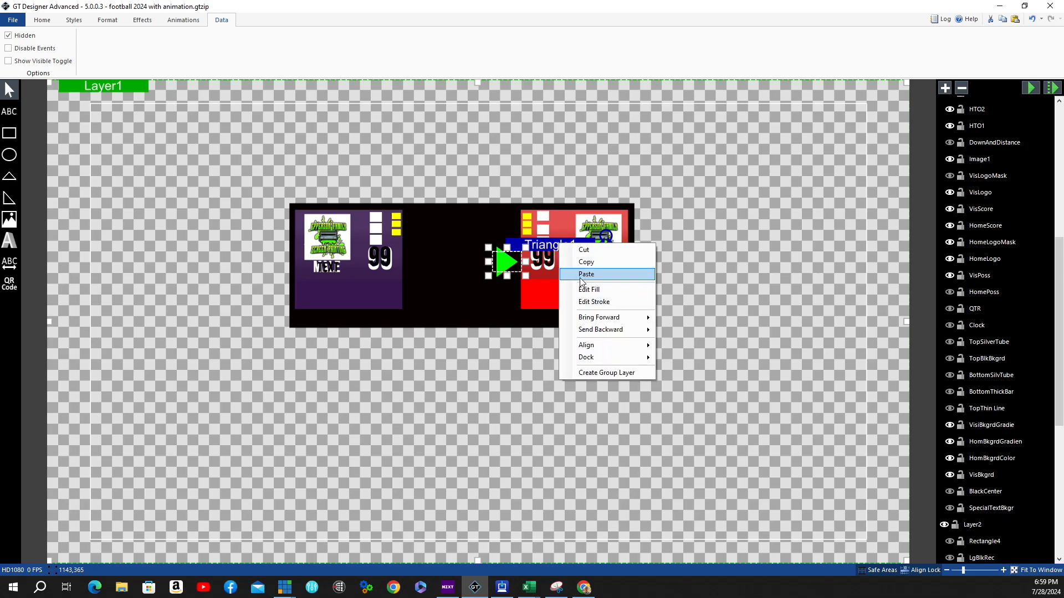
pyautogui.click(580, 274)
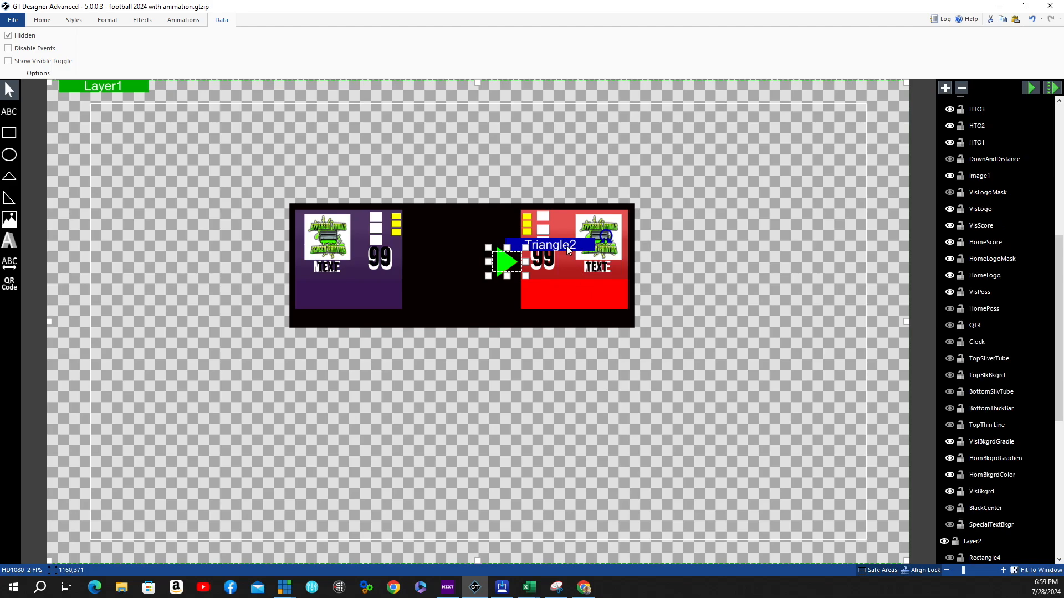
pyautogui.press('Left')
pyautogui.press('Left')
pyautogui.press('Left')
pyautogui.press('Left')
pyautogui.press('Left')
pyautogui.press('Left')
pyautogui.press('Left')
pyautogui.press('Left')
pyautogui.press('Left')
pyautogui.press('Left')
pyautogui.press('Left')
pyautogui.press('Left')
pyautogui.press('Left')
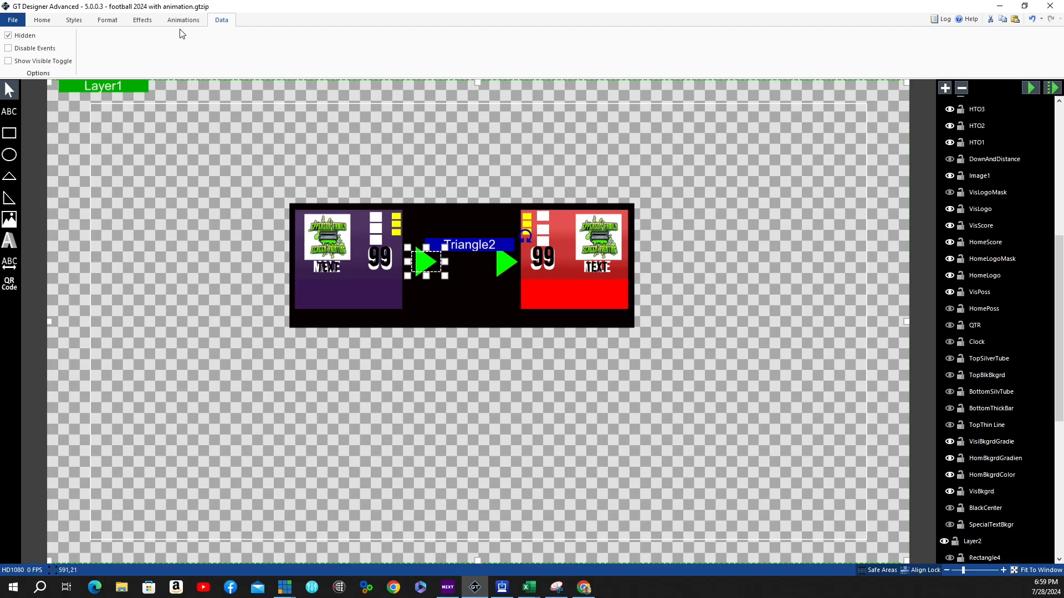
# - Set the home possession triangle's Z rotation to -270 so it points at the home panel, and deselect it
pyautogui.click(108, 20)
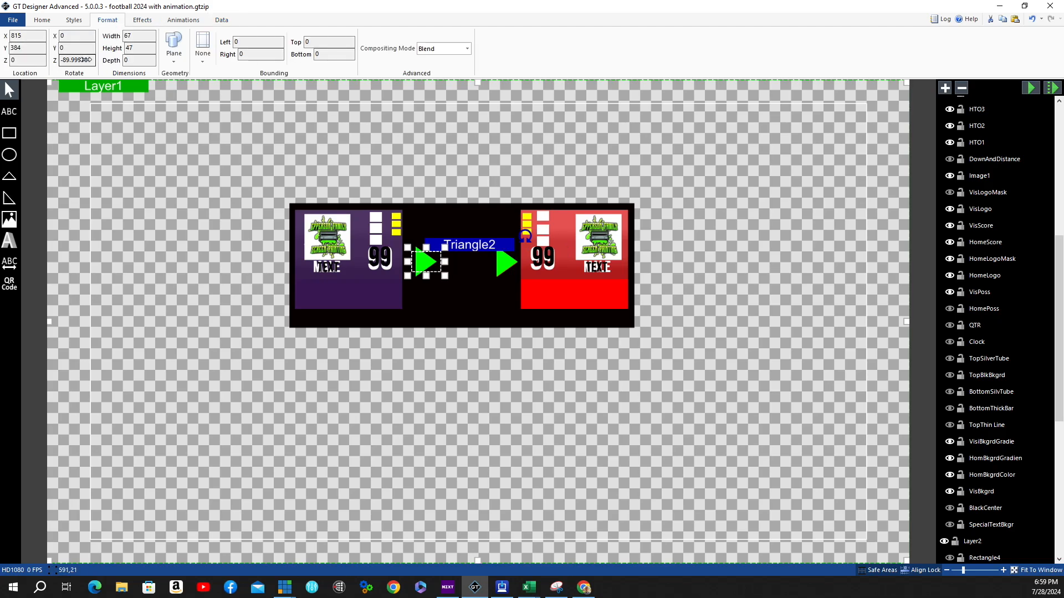
pyautogui.doubleClick(83, 60)
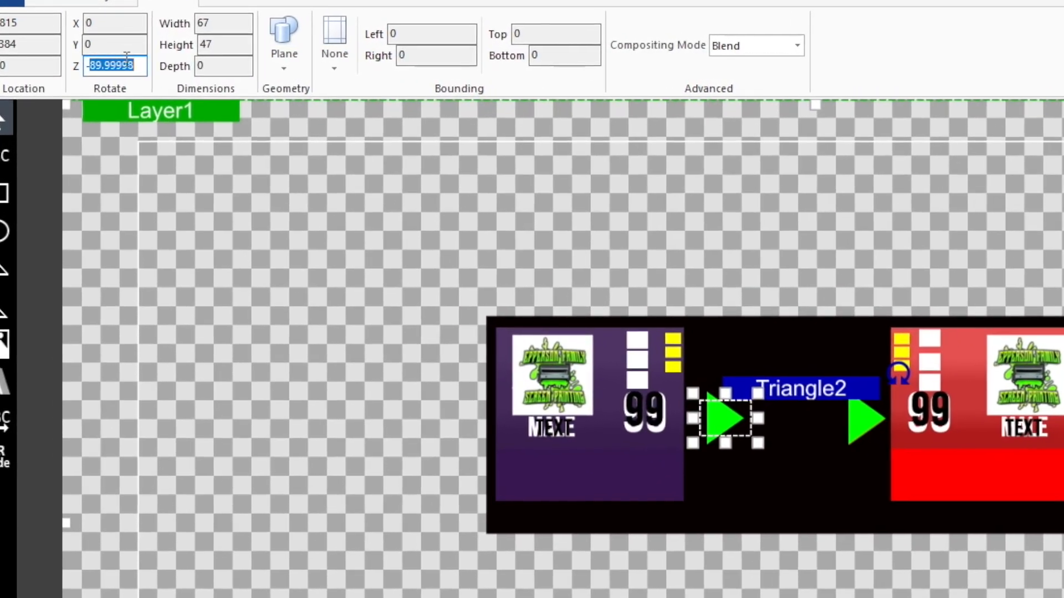
pyautogui.write('-2')
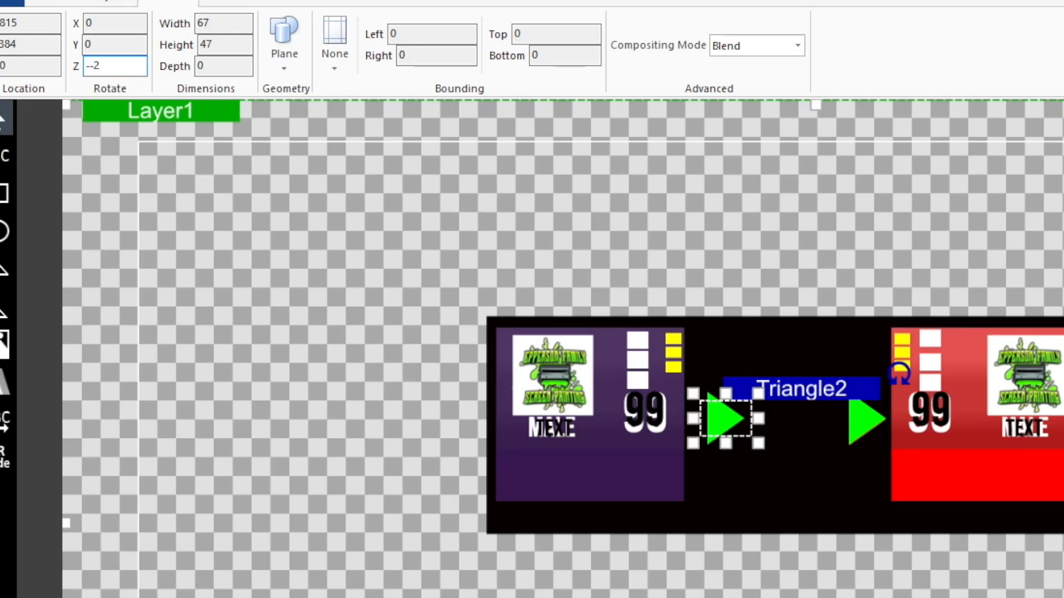
pyautogui.write('70')
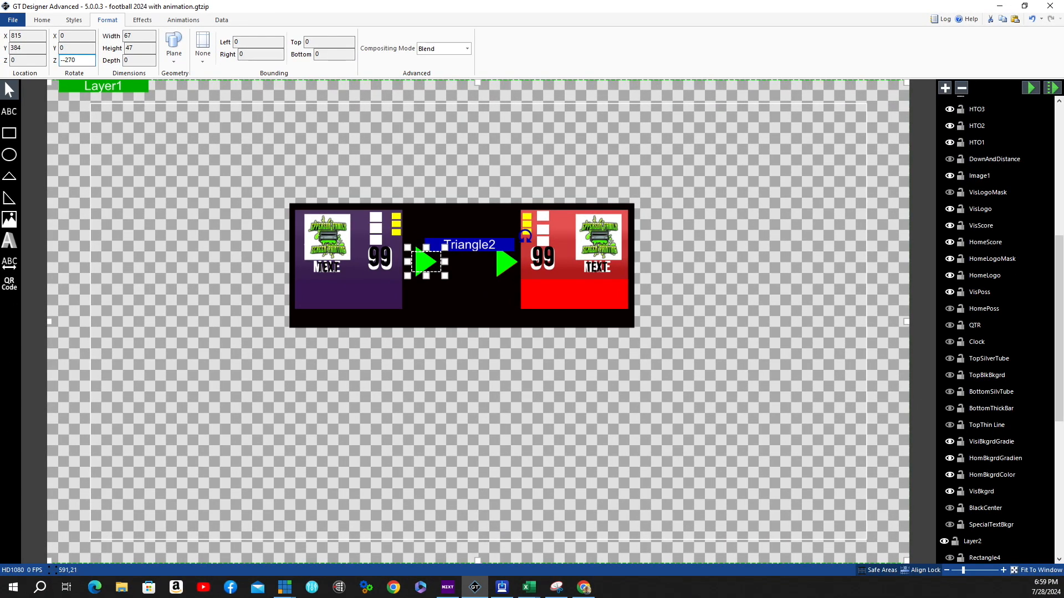
pyautogui.press('Return')
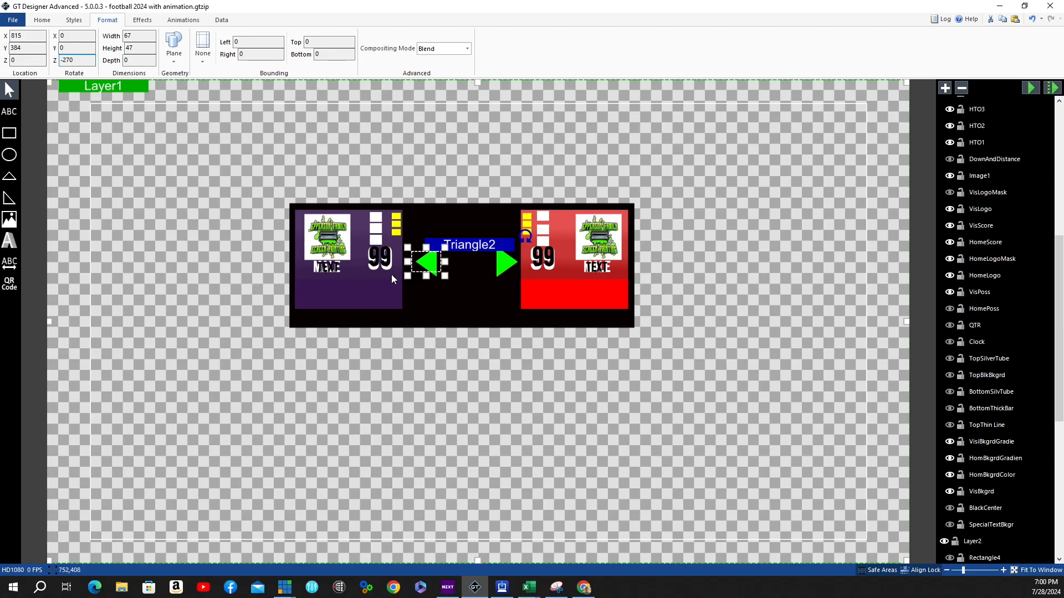
pyautogui.click(404, 381)
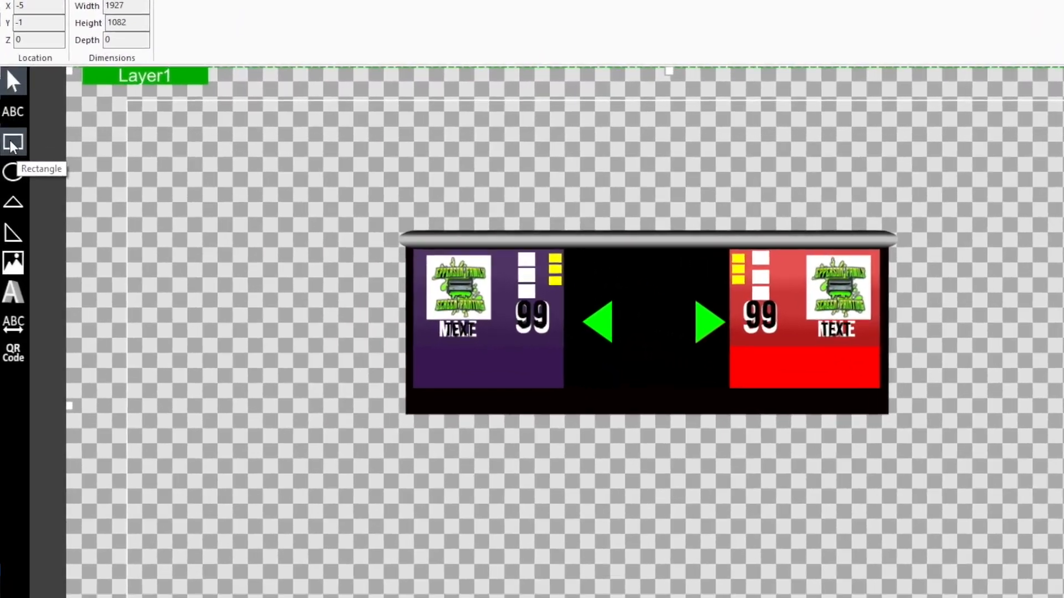
# - Draw a red rectangle about 775 by 31 above the silver tube and set its X and Y corner radius to 31
pyautogui.click(12, 144)
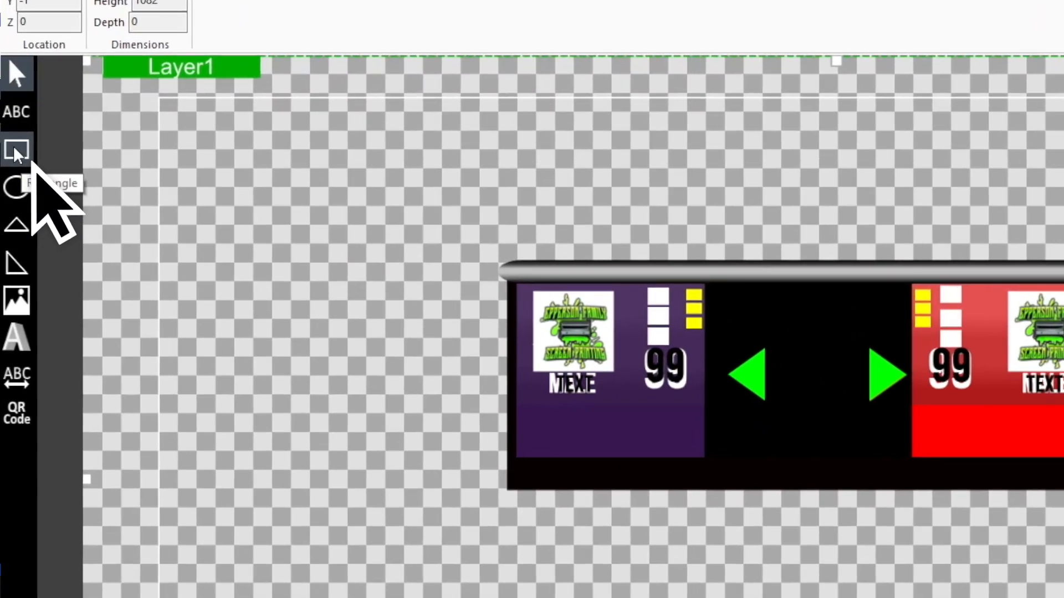
pyautogui.moveTo(510, 204); pyautogui.dragTo(1063, 242)
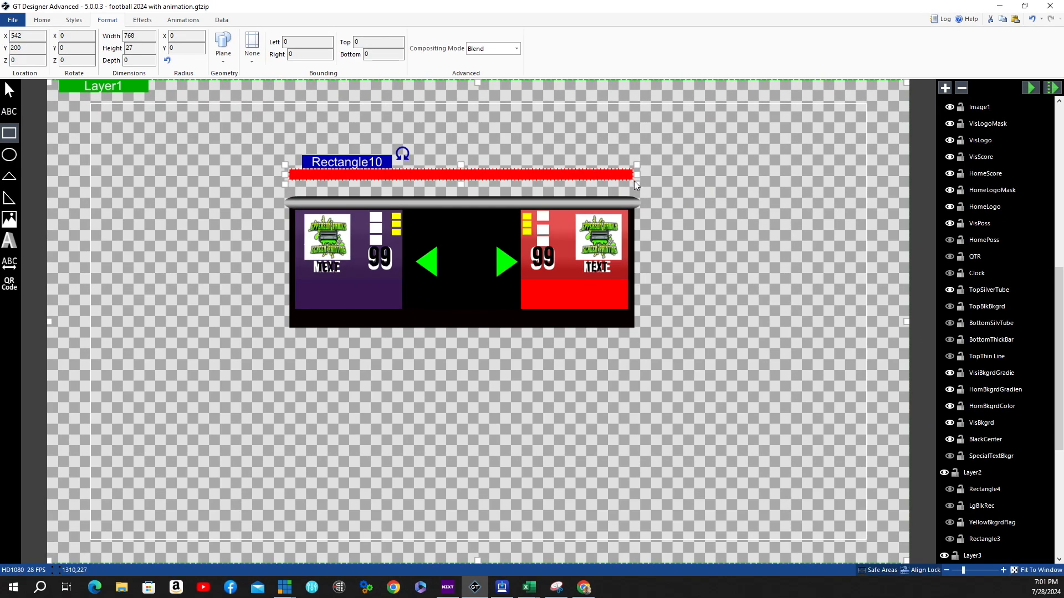
pyautogui.click(434, 204)
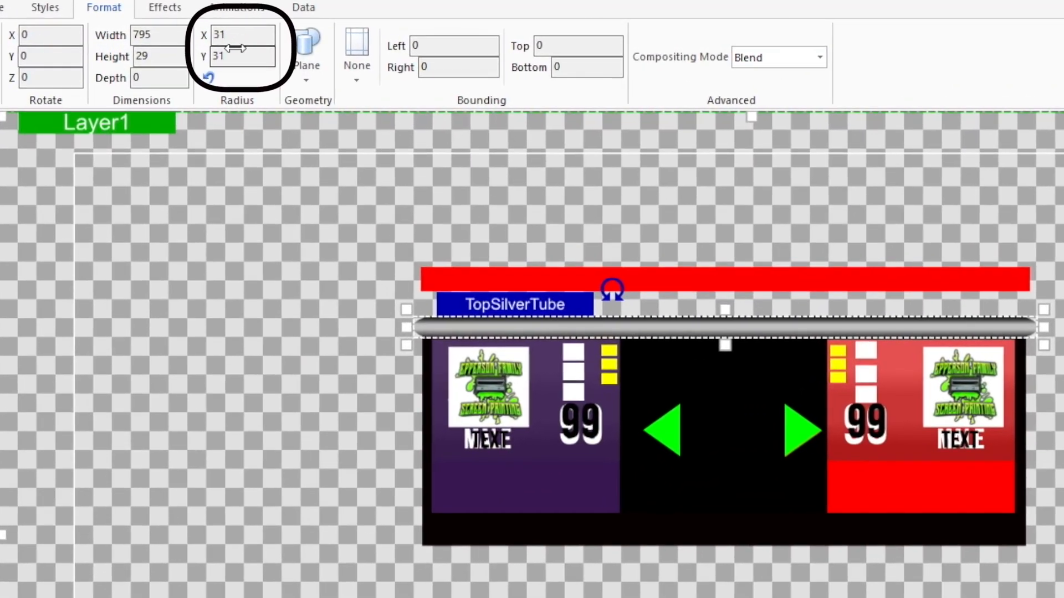
pyautogui.click(717, 276)
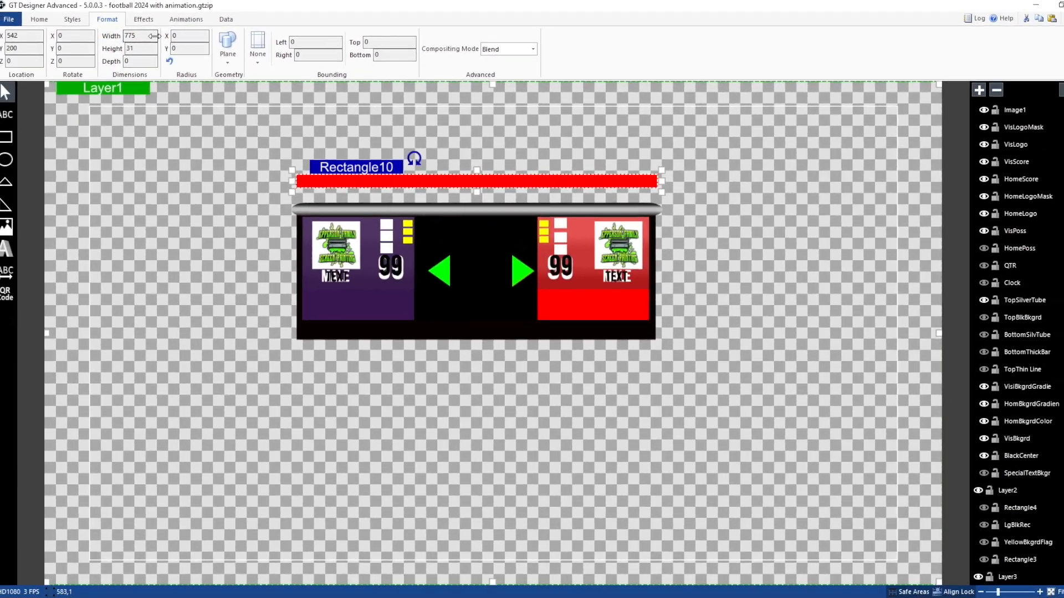
pyautogui.doubleClick(208, 36)
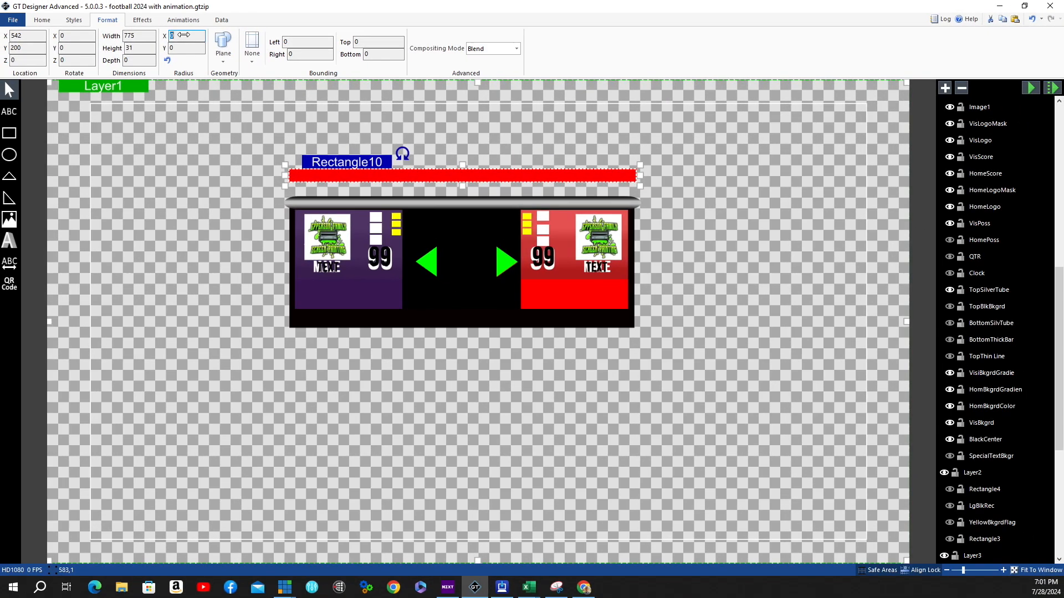
pyautogui.write('31')
pyautogui.press('Tab')
pyautogui.write('31')
pyautogui.click(549, 200)
pyautogui.click(401, 173)
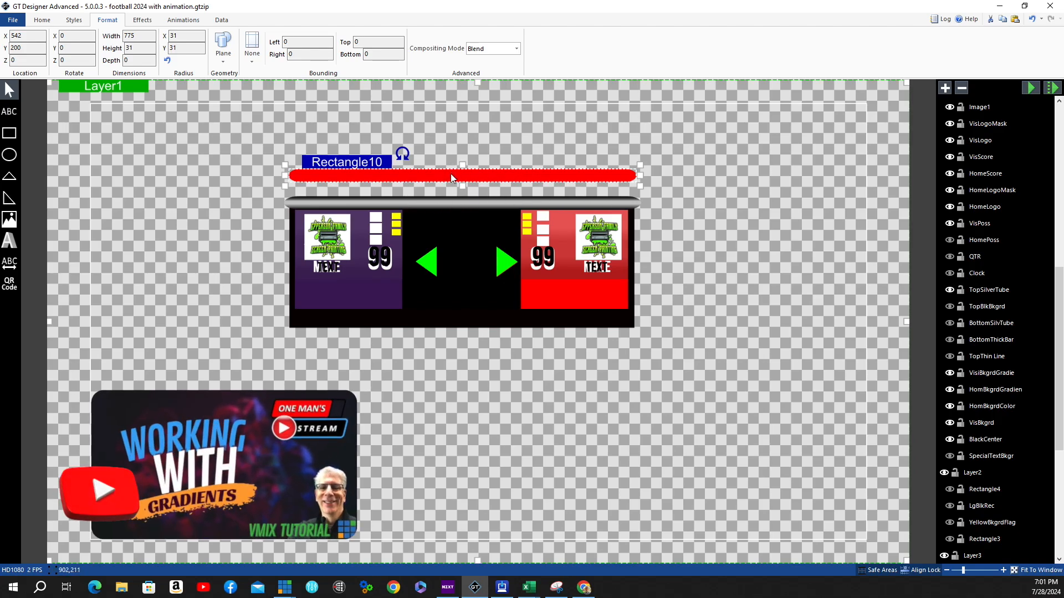
# - Inspect the gradient stops of the top silver tube's fill and leave the gradient unchanged
pyautogui.click(451, 203)
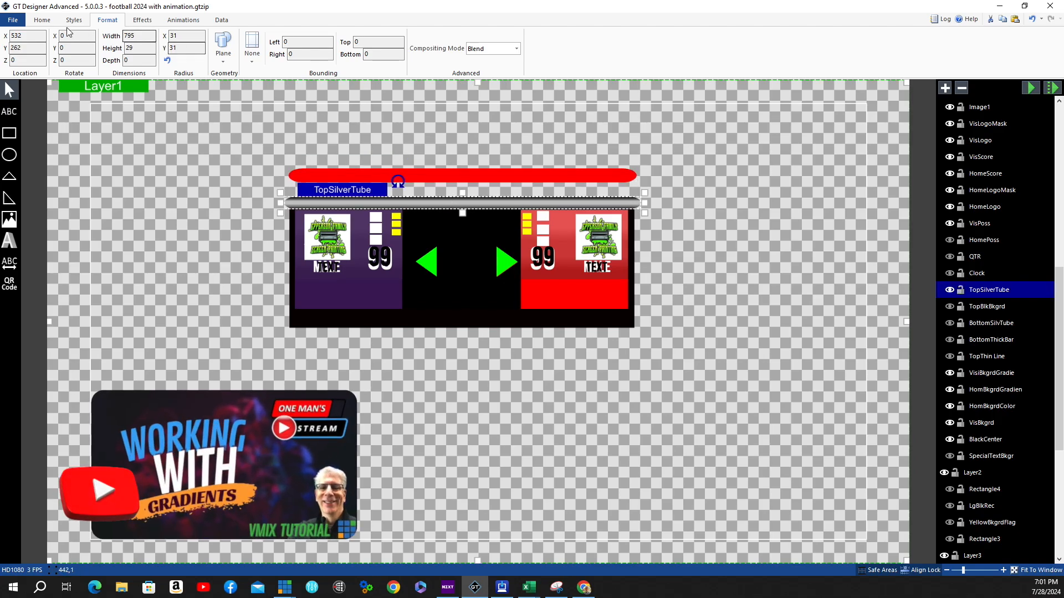
pyautogui.click(42, 19)
pyautogui.click(337, 61)
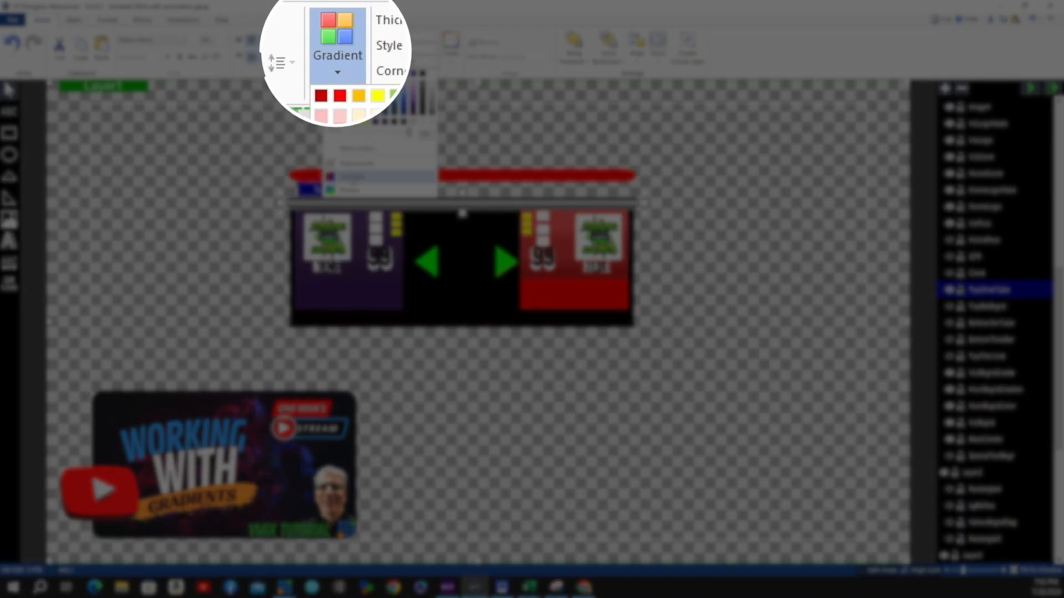
pyautogui.click(351, 181)
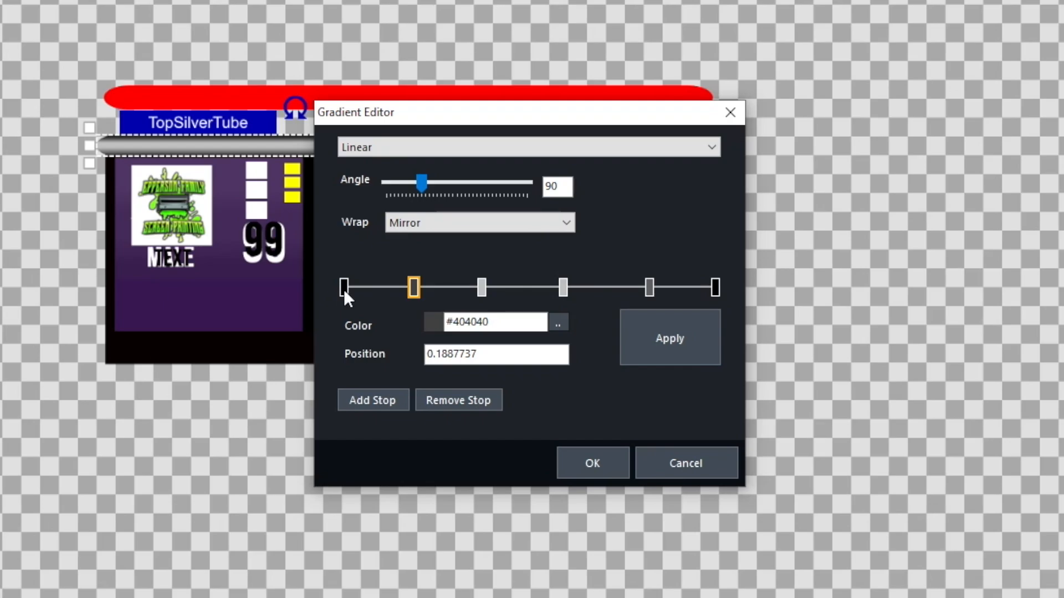
pyautogui.click(345, 289)
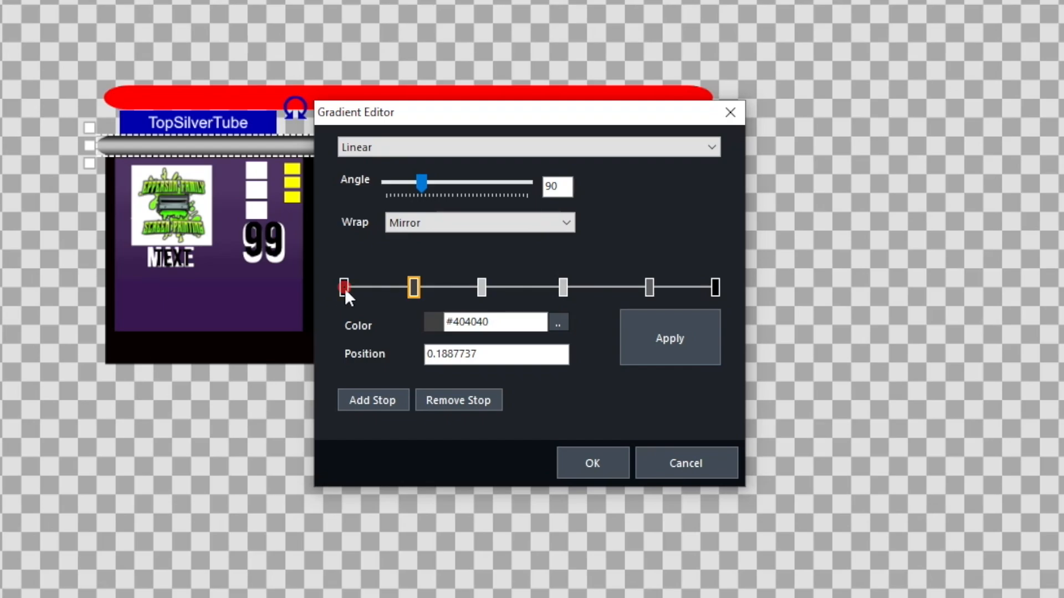
pyautogui.click(715, 284)
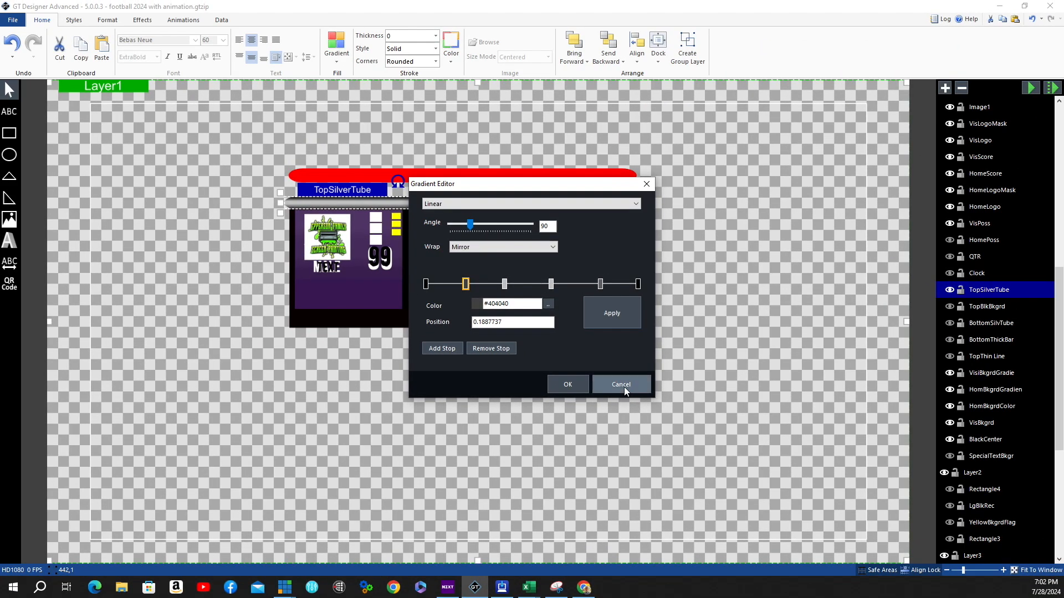
pyautogui.click(624, 386)
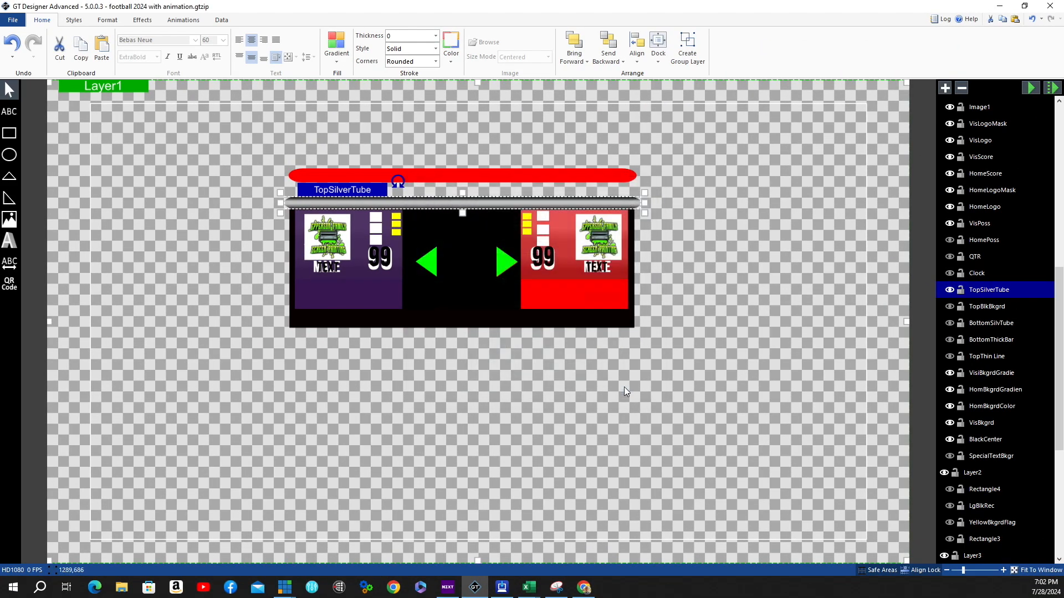
# - Give the red rounded bar a linear gradient fill and add four stops spread out between the two end stops
pyautogui.click(446, 177)
pyautogui.click(336, 64)
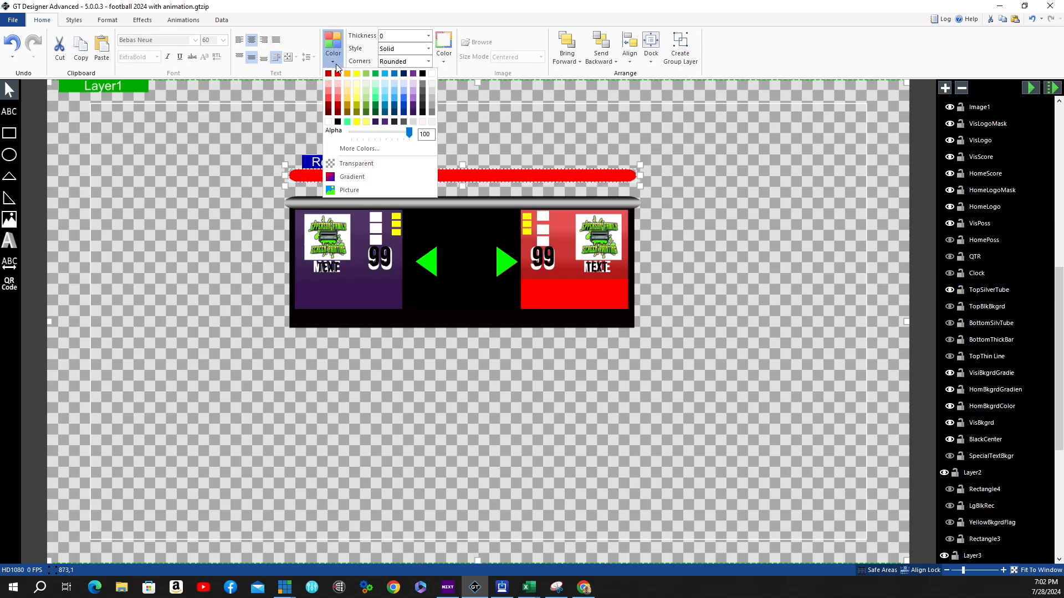
pyautogui.click(351, 177)
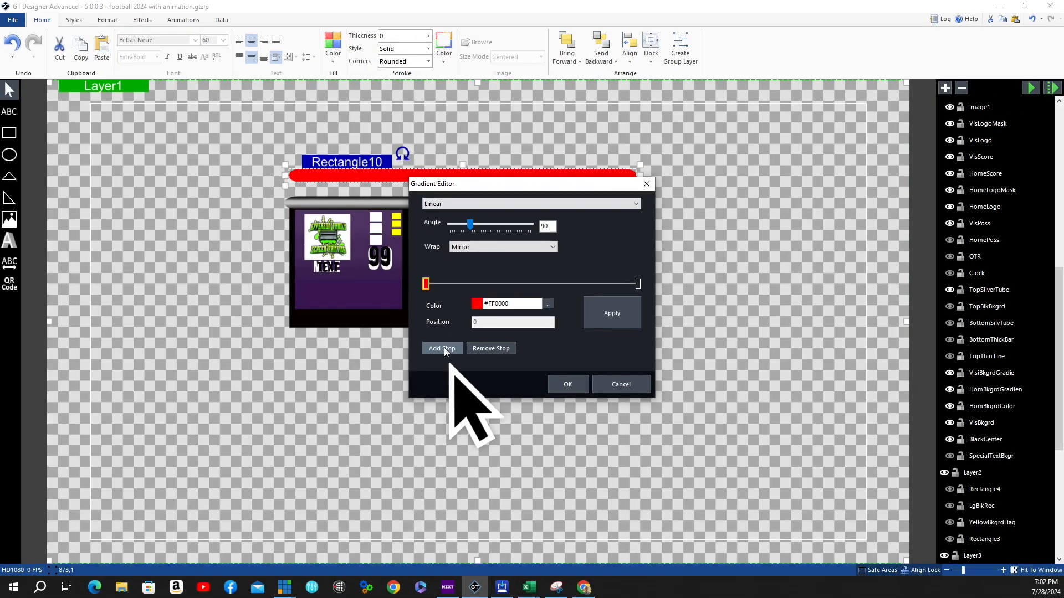
pyautogui.click(443, 348)
pyautogui.click(443, 347)
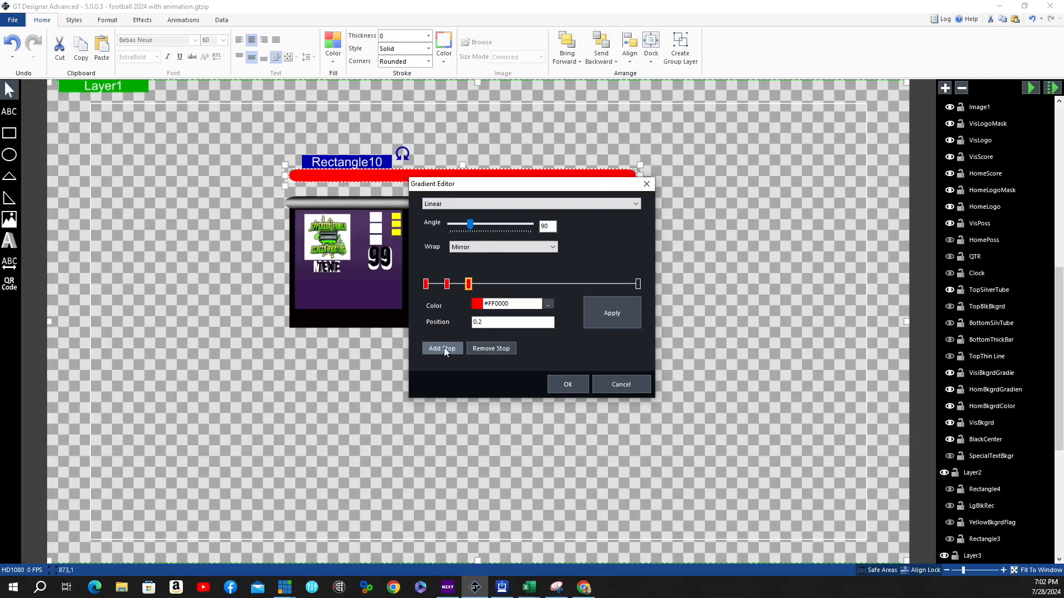
pyautogui.click(443, 348)
pyautogui.click(443, 348)
pyautogui.moveTo(510, 284); pyautogui.dragTo(473, 283)
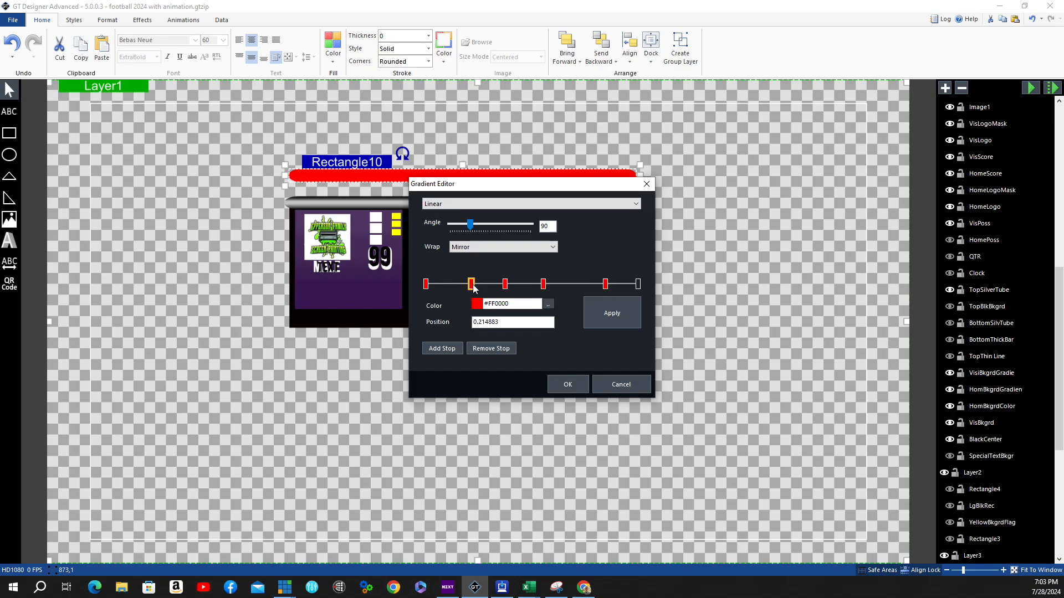
# - Set the first and last stops of the bar's gradient to opaque black (#000000)
pyautogui.click(425, 284)
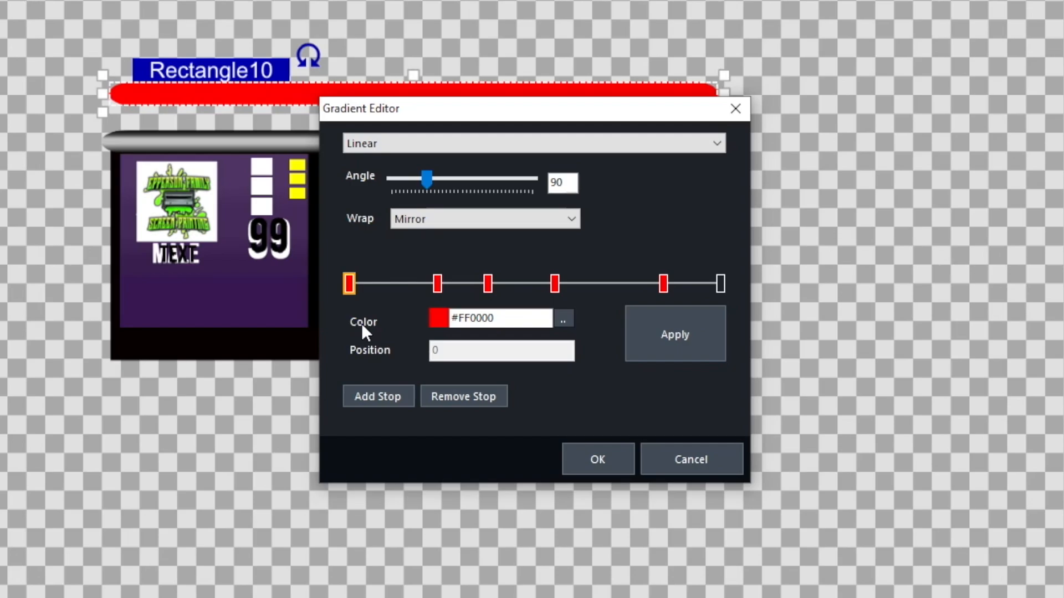
pyautogui.click(564, 319)
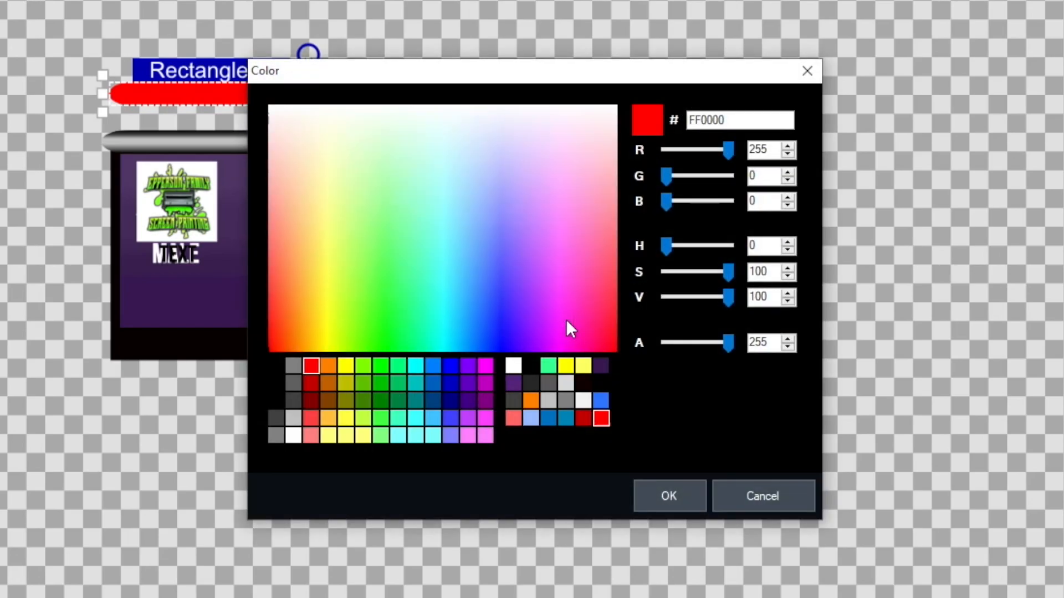
pyautogui.click(532, 364)
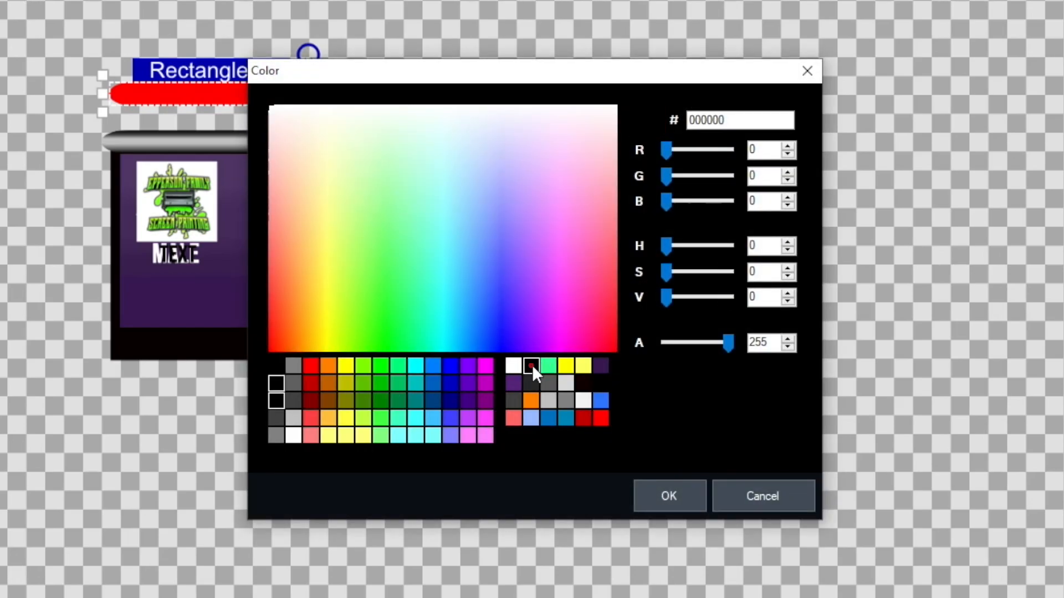
pyautogui.click(681, 494)
pyautogui.click(719, 285)
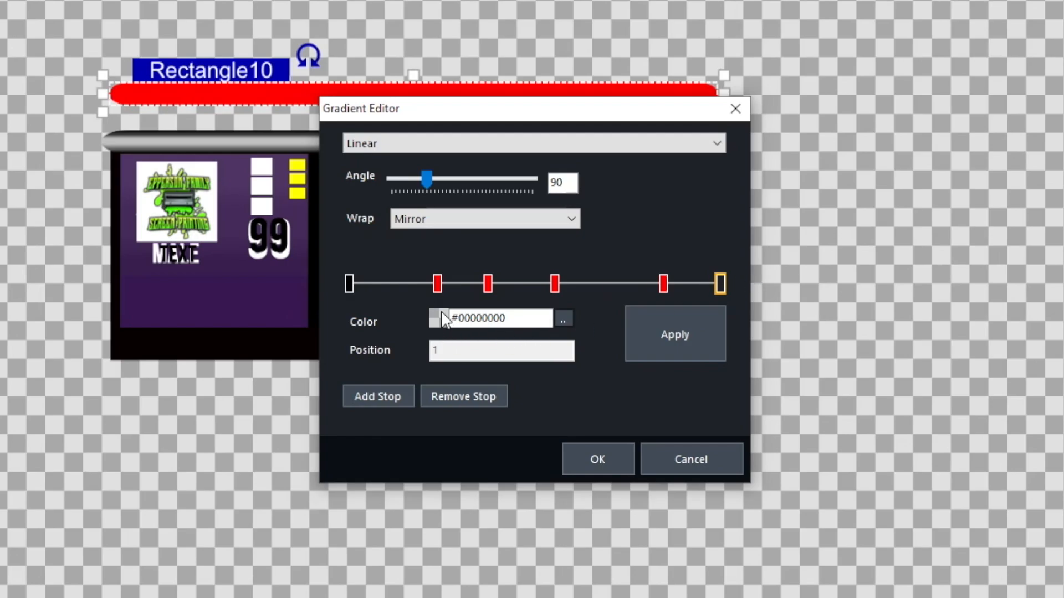
pyautogui.click(563, 318)
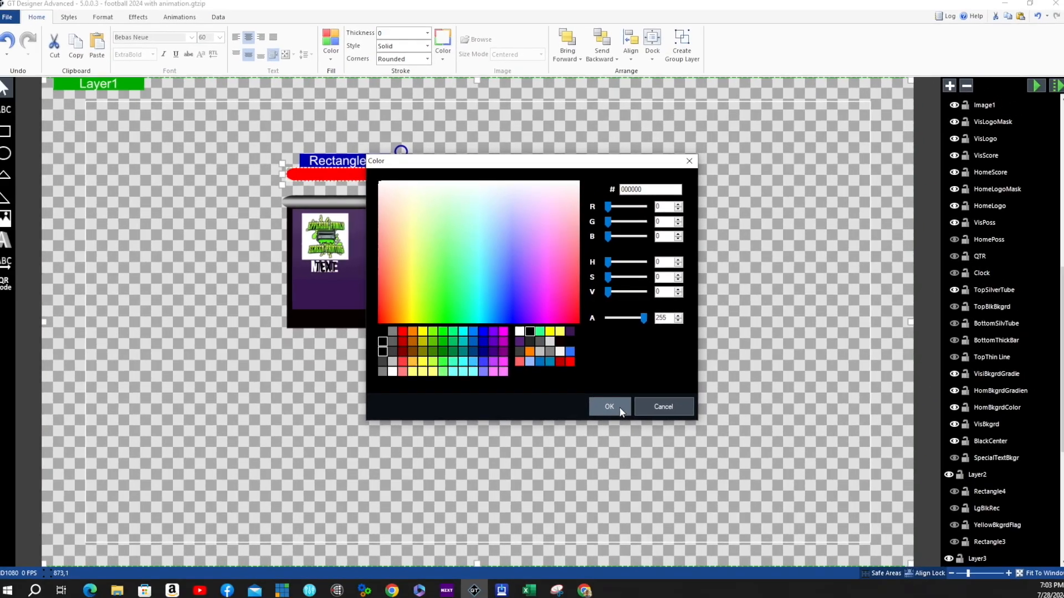
pyautogui.click(665, 489)
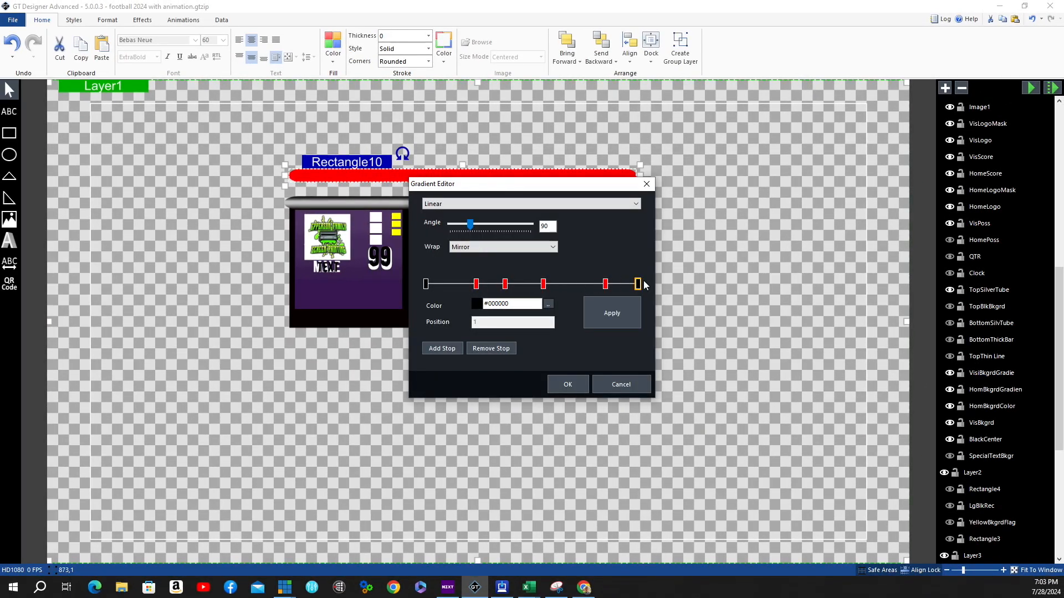
# - Color the second gradient stop dark gray #404040 and the second-to-last stop gray #606060
pyautogui.click(477, 284)
pyautogui.click(547, 304)
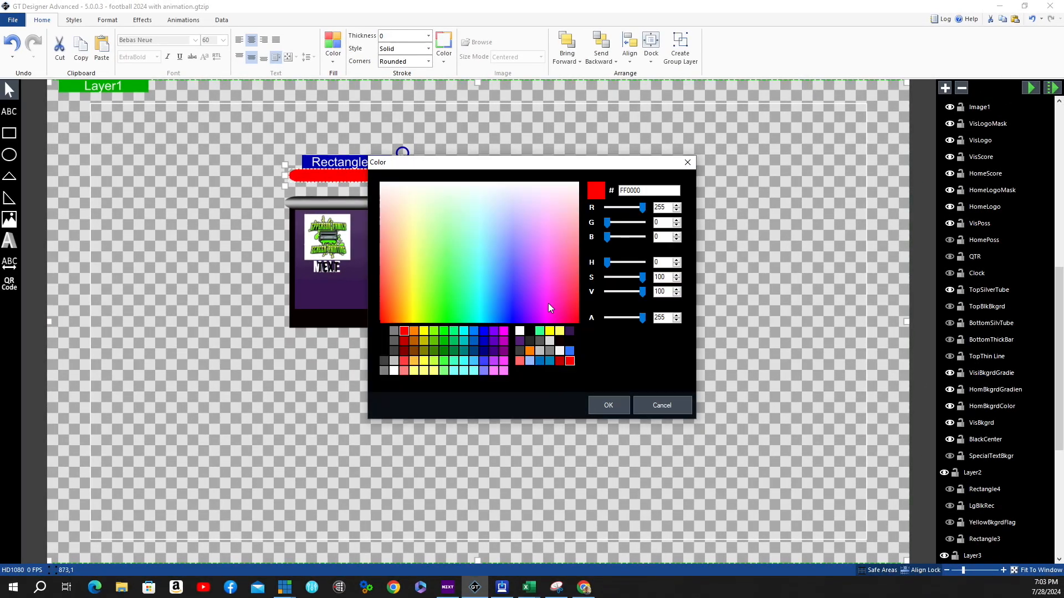
pyautogui.click(393, 350)
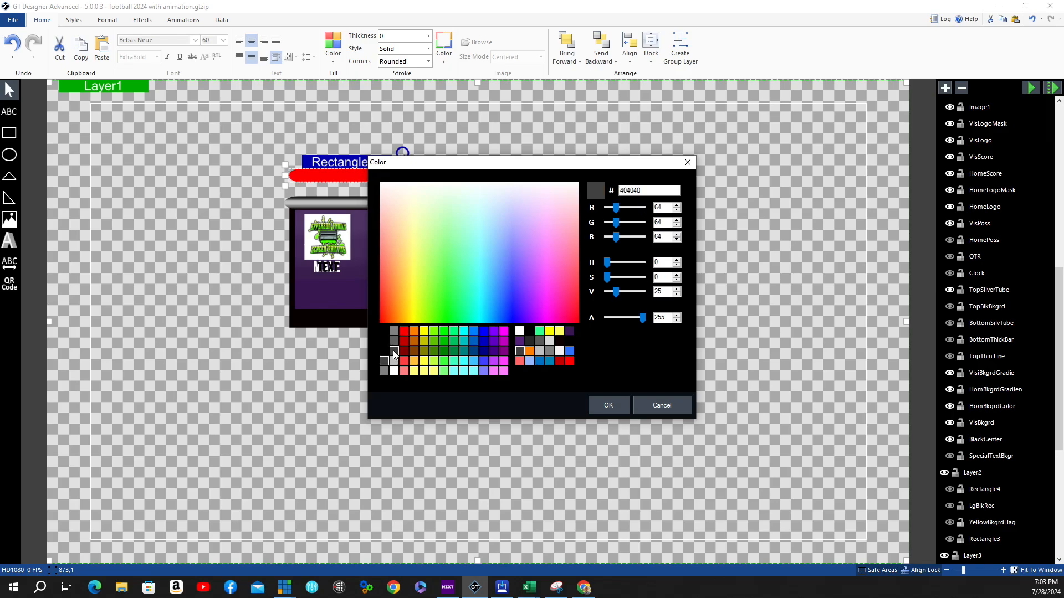
pyautogui.click(608, 405)
pyautogui.click(605, 284)
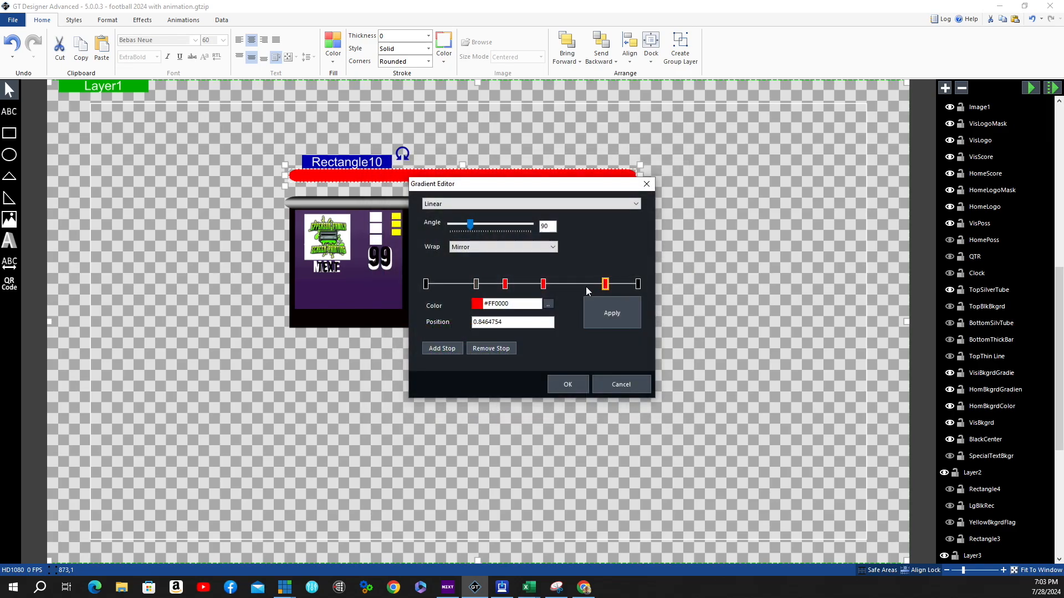
pyautogui.click(547, 303)
pyautogui.click(393, 341)
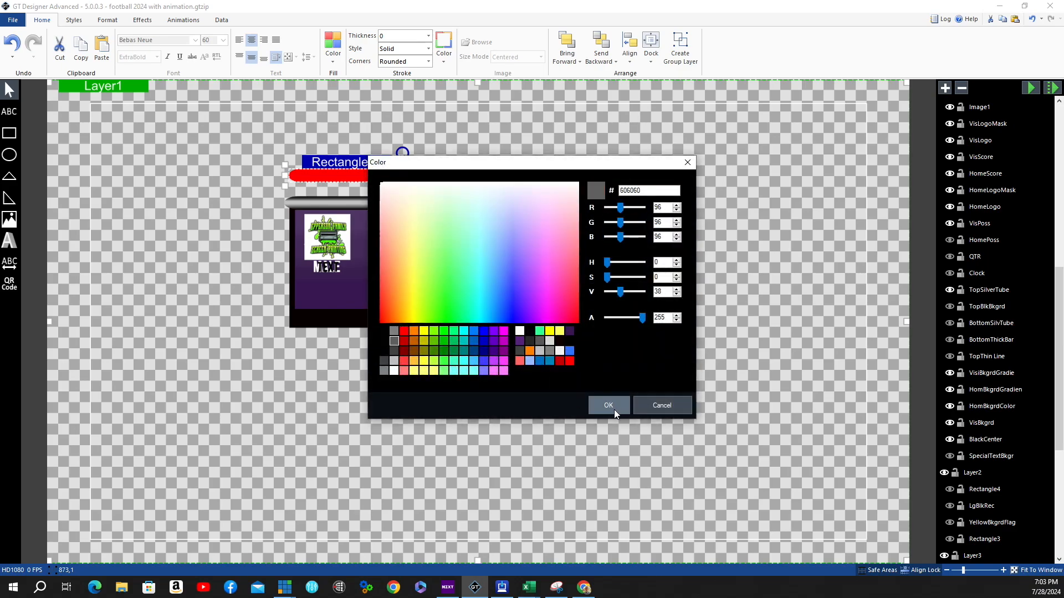
pyautogui.click(613, 409)
# - Set the third gradient stop to light gray #C0C0C0 and copy its hex code
pyautogui.click(504, 285)
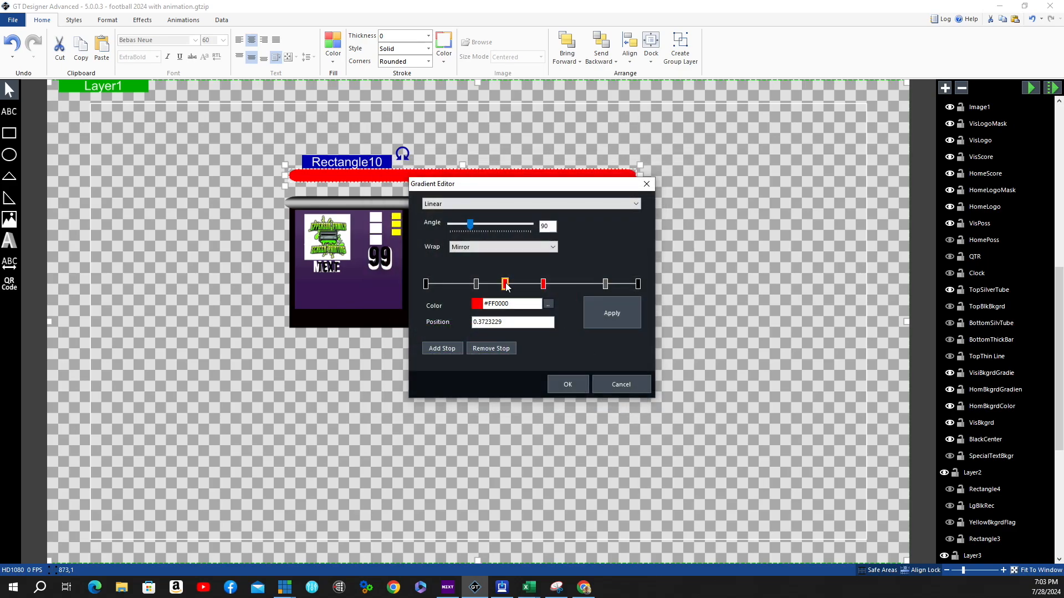
pyautogui.click(547, 304)
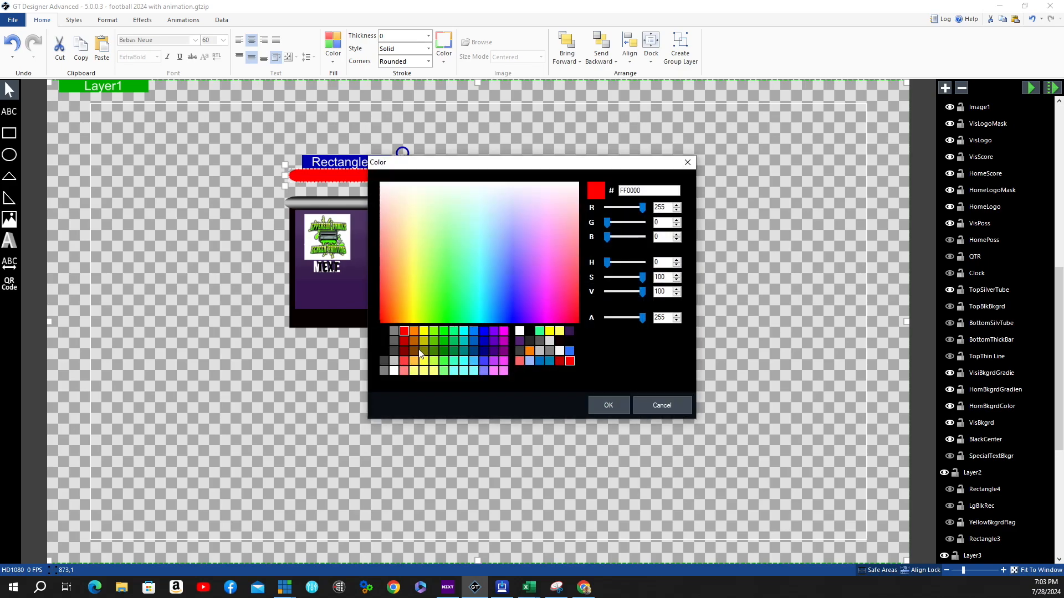
pyautogui.click(393, 361)
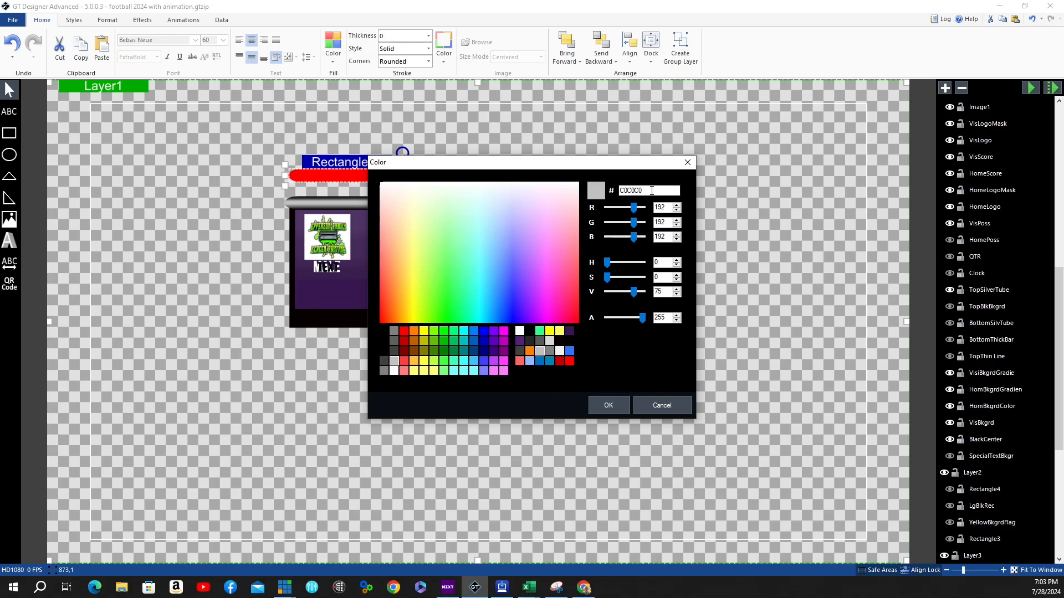
pyautogui.moveTo(648, 191); pyautogui.dragTo(591, 188)
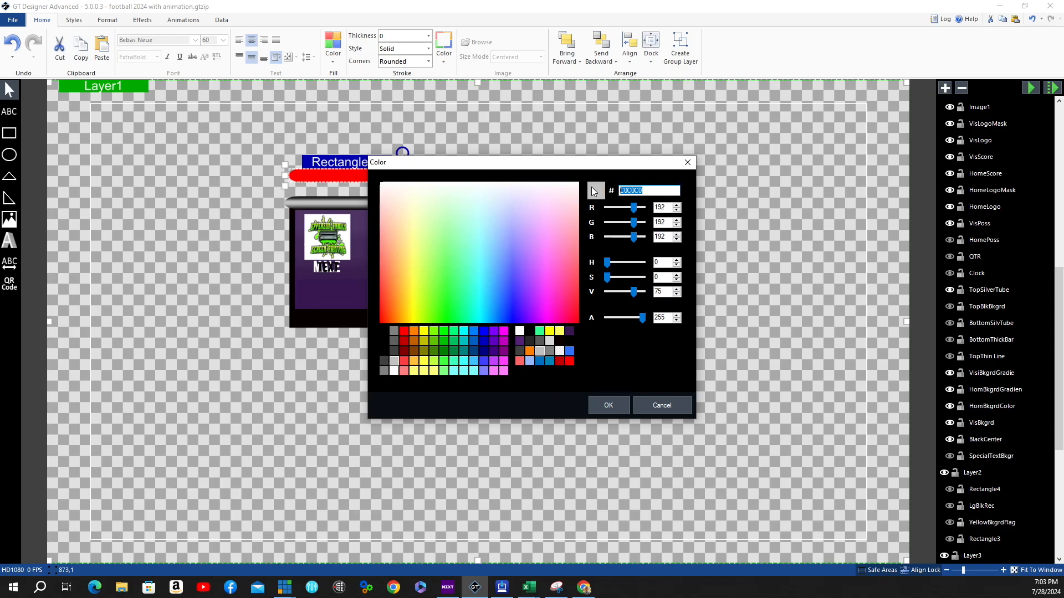
pyautogui.rightClick(625, 188)
pyautogui.click(638, 222)
pyautogui.click(609, 405)
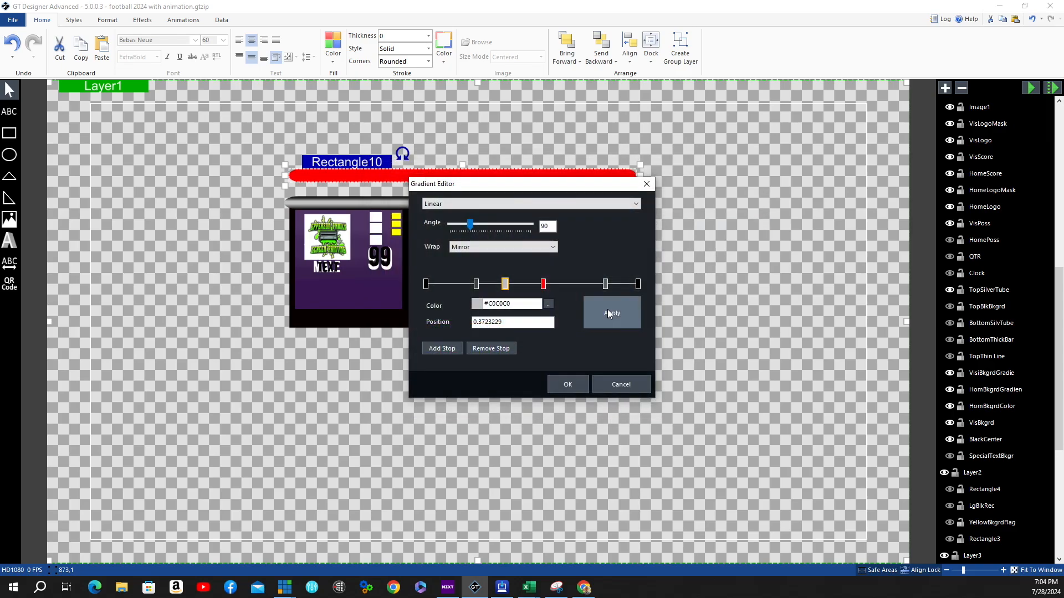
# - Paste the hex code C0C0C0 into the remaining red gradient stop, then apply and accept the gradient
pyautogui.click(543, 285)
pyautogui.click(548, 304)
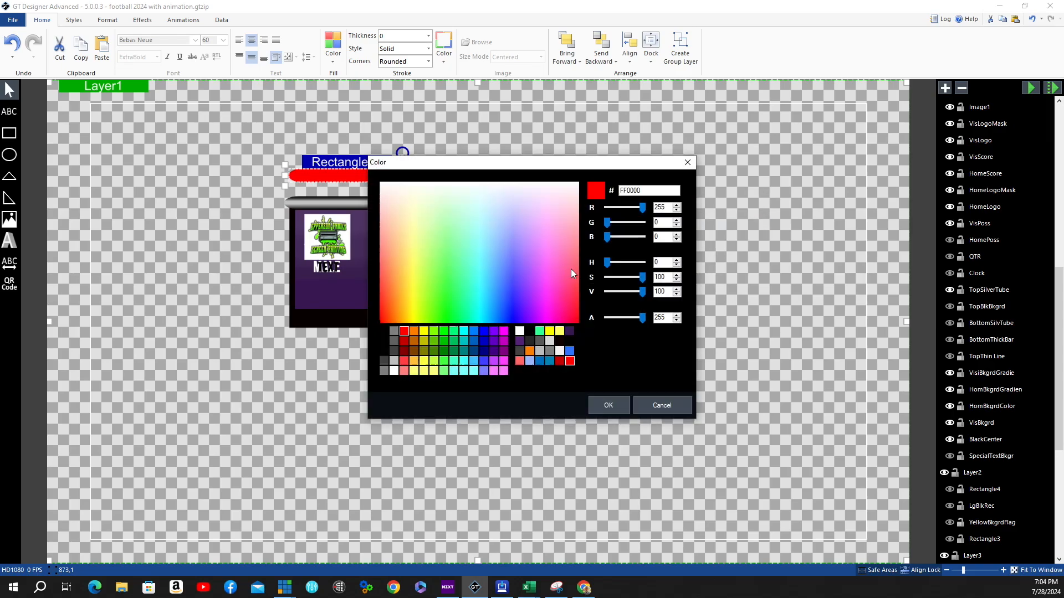
pyautogui.doubleClick(648, 189)
pyautogui.press('BackSpace')
pyautogui.rightClick(626, 194)
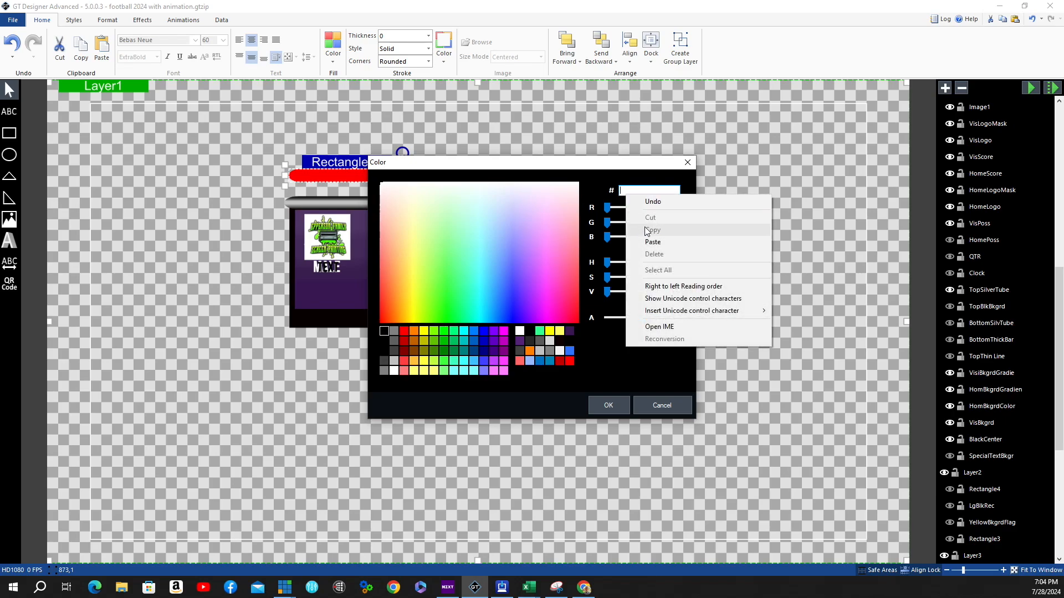
pyautogui.click(655, 240)
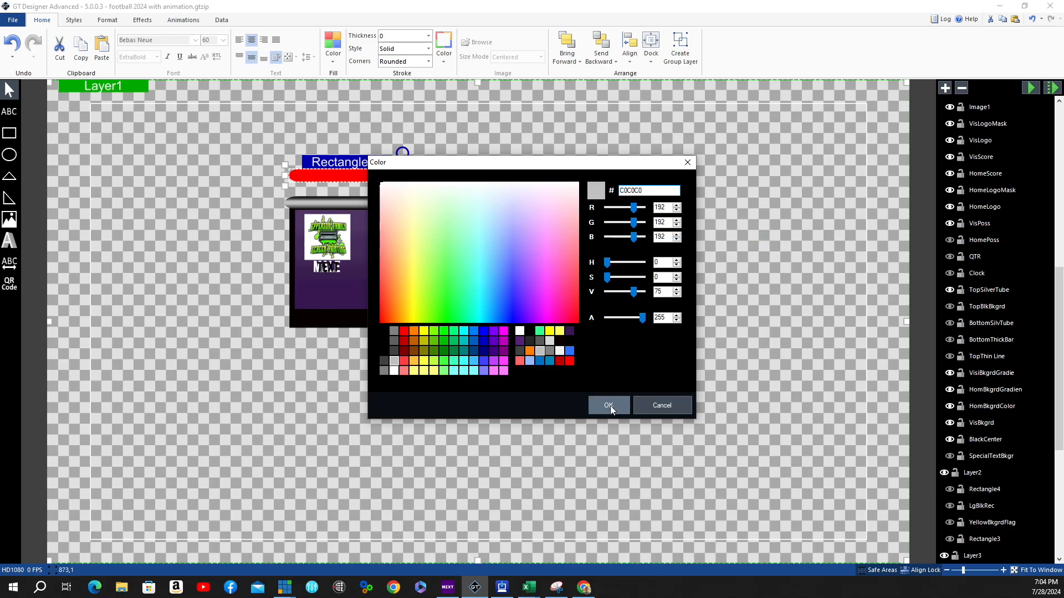
pyautogui.click(609, 405)
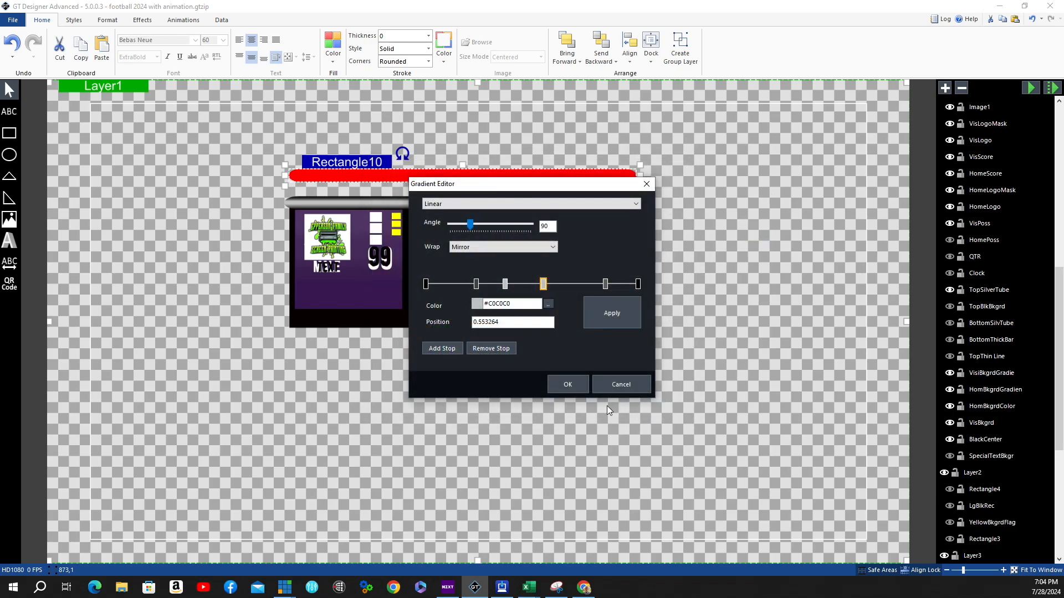
pyautogui.click(611, 312)
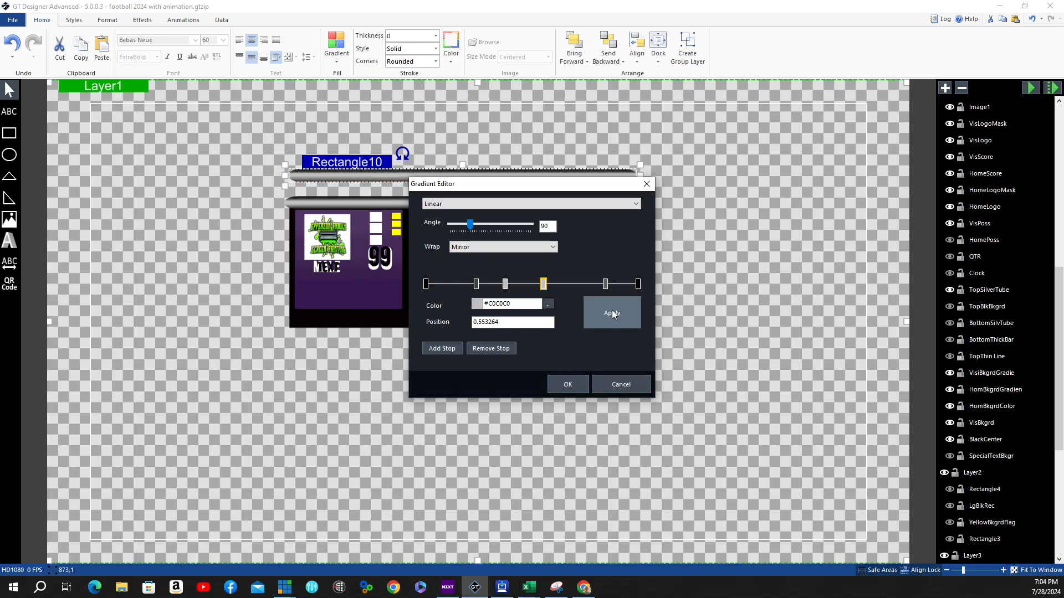
pyautogui.click(567, 384)
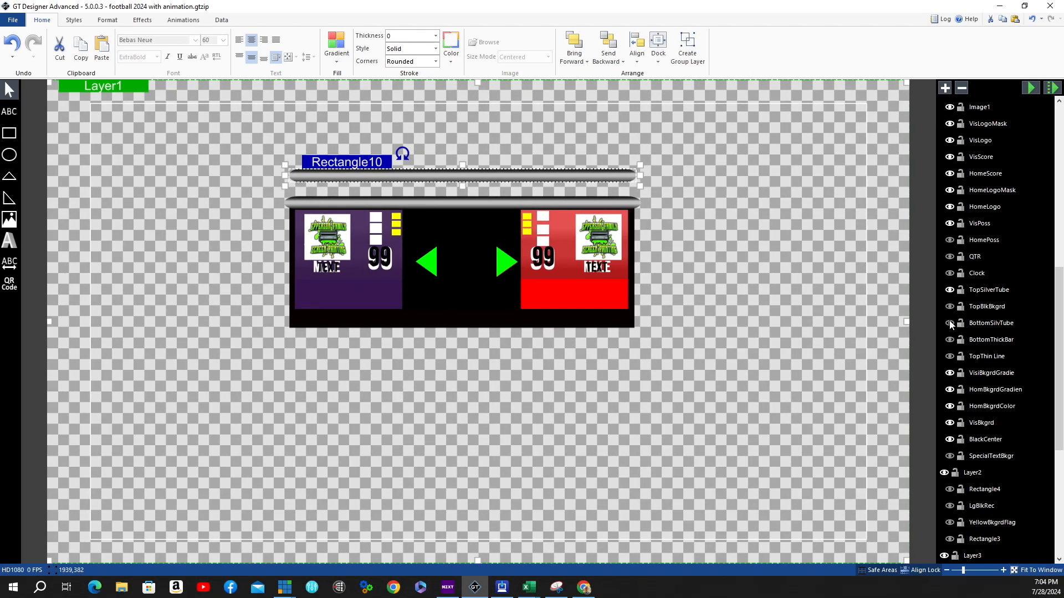
# - Briefly preview BottomSilvTube, then duplicate the new gradient tube and nudge the copy straight down onto the scoreboard's bottom edge
pyautogui.click(950, 323)
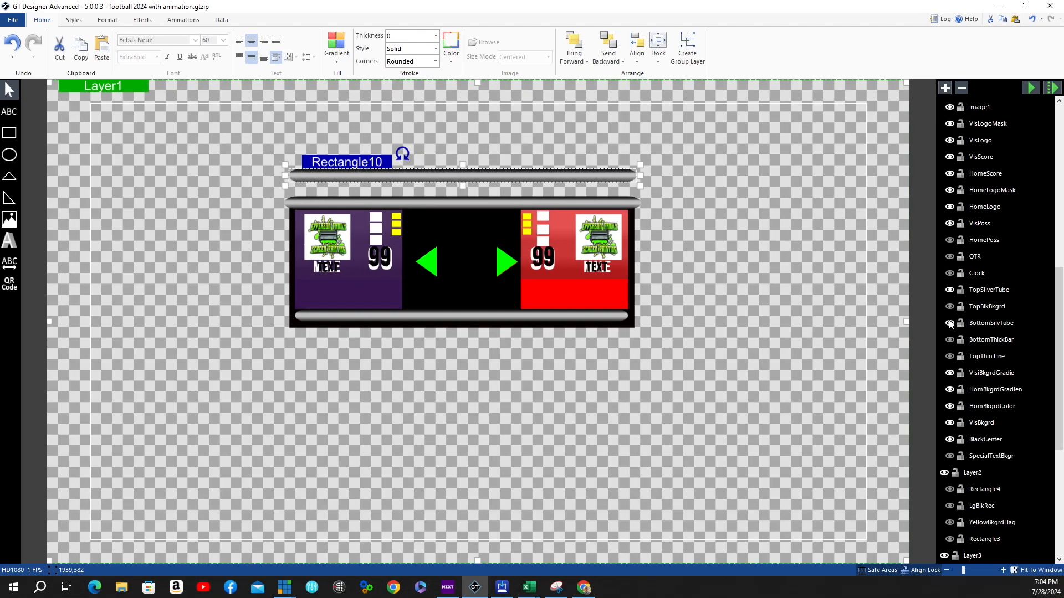
pyautogui.click(949, 324)
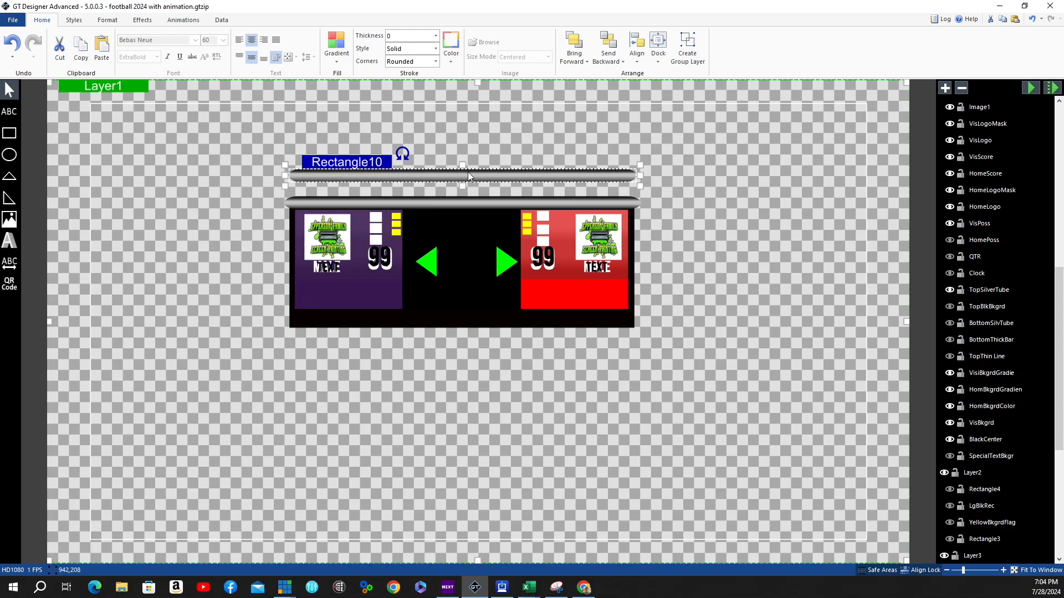
pyautogui.rightClick(358, 162)
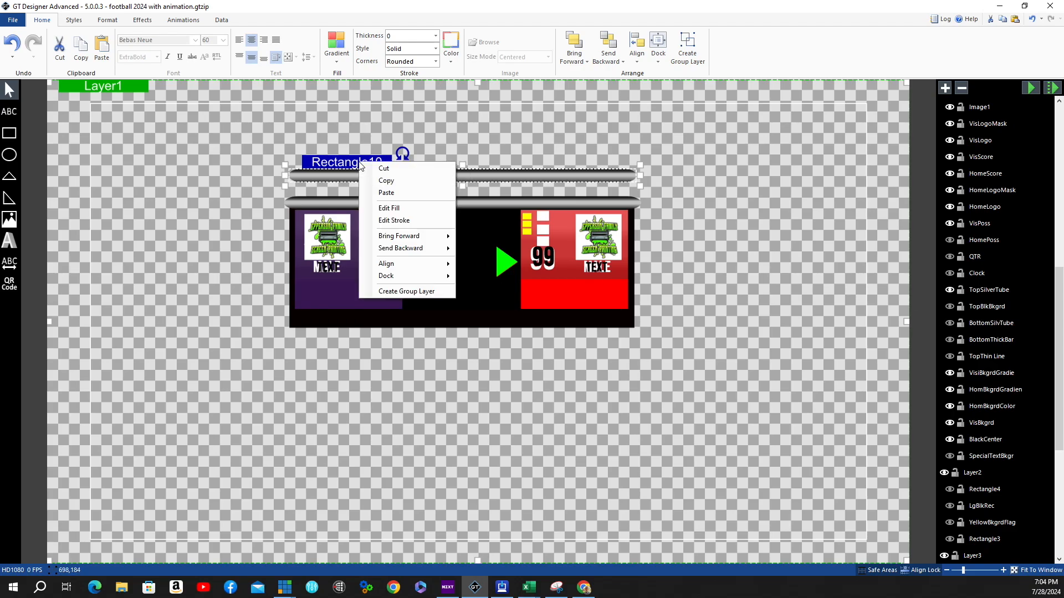
pyautogui.click(380, 178)
pyautogui.rightClick(375, 161)
pyautogui.click(400, 190)
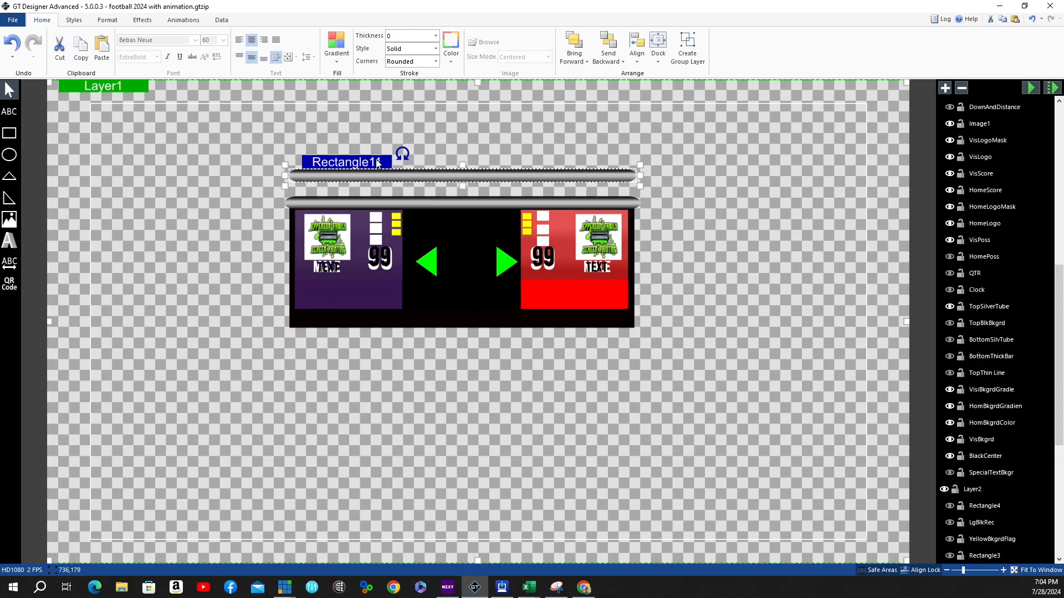
pyautogui.press('Down')
pyautogui.press('Down')
pyautogui.press('Down')
pyautogui.press('Down')
pyautogui.press('Down')
pyautogui.press('Down')
pyautogui.press('Down')
pyautogui.press('Down')
pyautogui.press('Down')
pyautogui.press('Down')
pyautogui.press('Down')
pyautogui.press('Down')
pyautogui.press('Down')
pyautogui.press('Down')
pyautogui.press('Down')
pyautogui.press('Down')
pyautogui.press('Down')
pyautogui.press('Down')
pyautogui.press('Down')
pyautogui.press('Down')
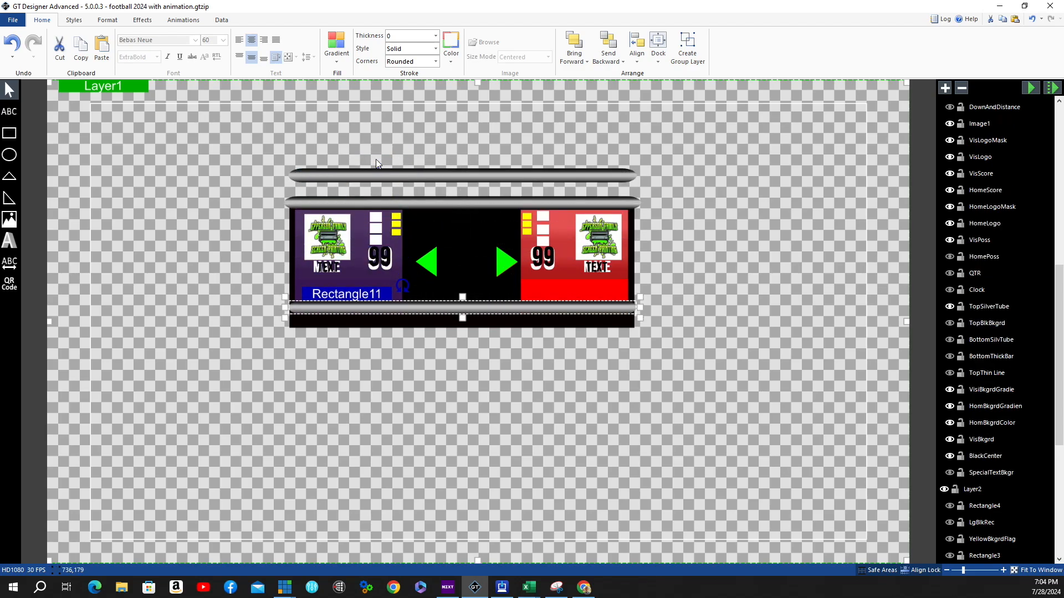
pyautogui.press('Down')
pyautogui.press('Down')
pyautogui.press('Down')
pyautogui.press('Down')
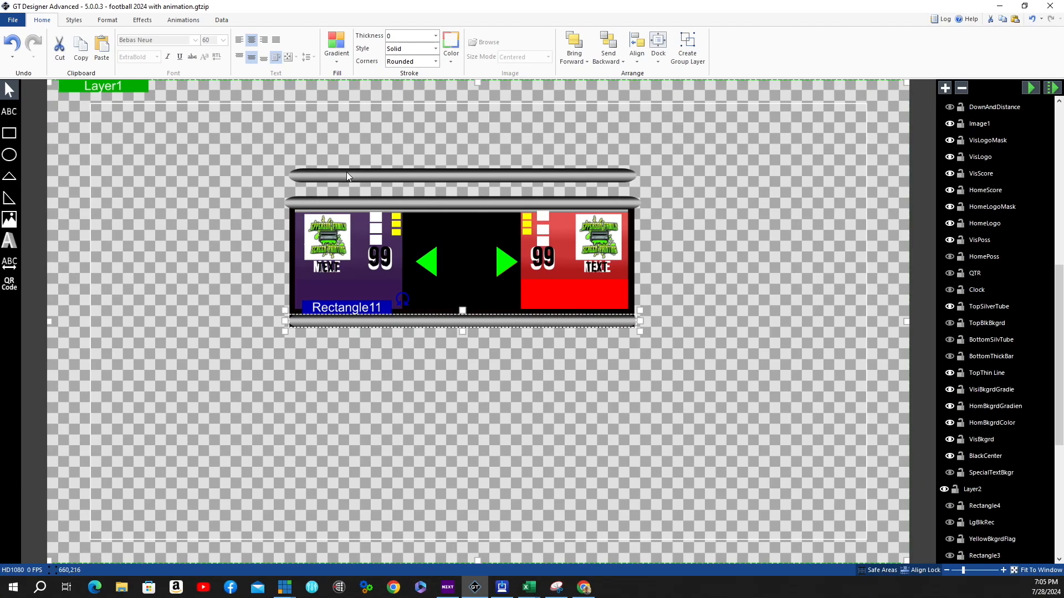
# - Move the original gradient tube farther up above the scoreboard, leaving a gap over the top silver tube, and deselect it
pyautogui.click(472, 176)
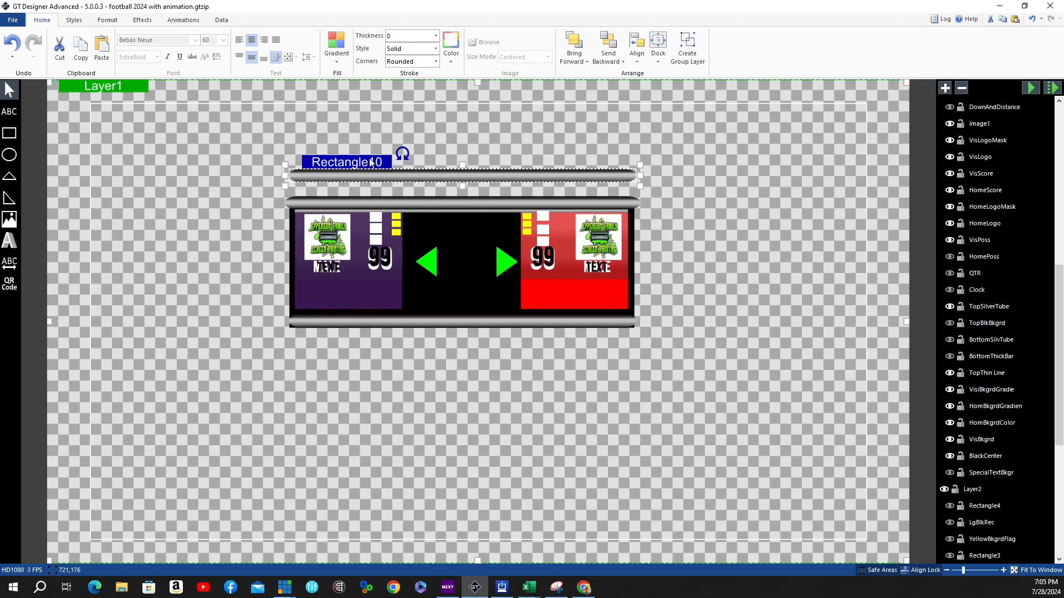
pyautogui.moveTo(370, 159); pyautogui.dragTo(366, 133)
pyautogui.click(120, 123)
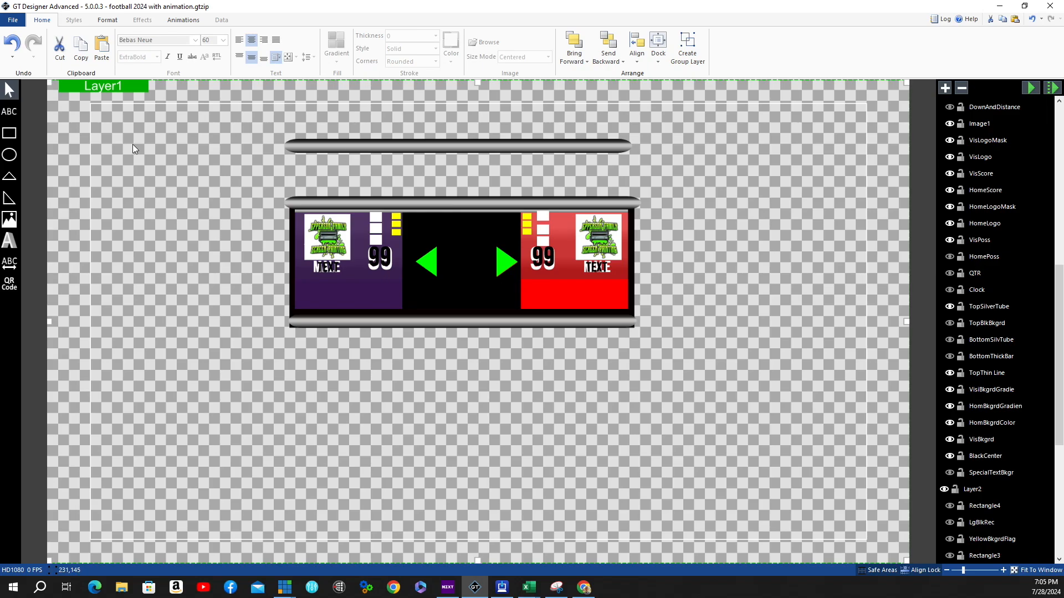
# - Draw a wide, thin red rectangle directly beneath the raised gradient tube, slightly narrower than the tube
pyautogui.click(10, 134)
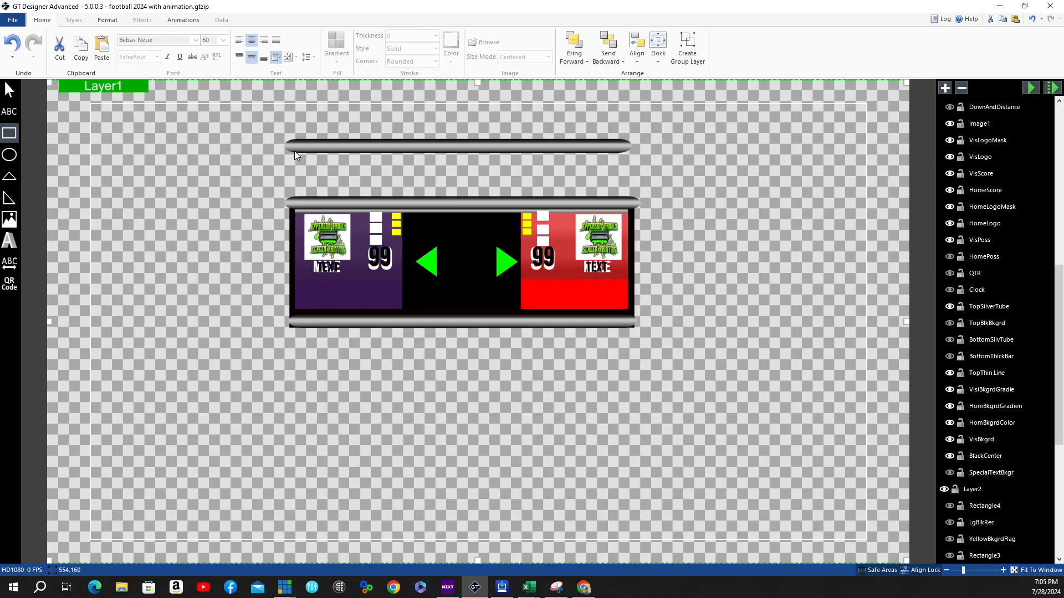
pyautogui.moveTo(295, 152)
pyautogui.mouseDown()
pyautogui.moveTo(507, 174)
pyautogui.moveTo(627, 171)
pyautogui.mouseUp()
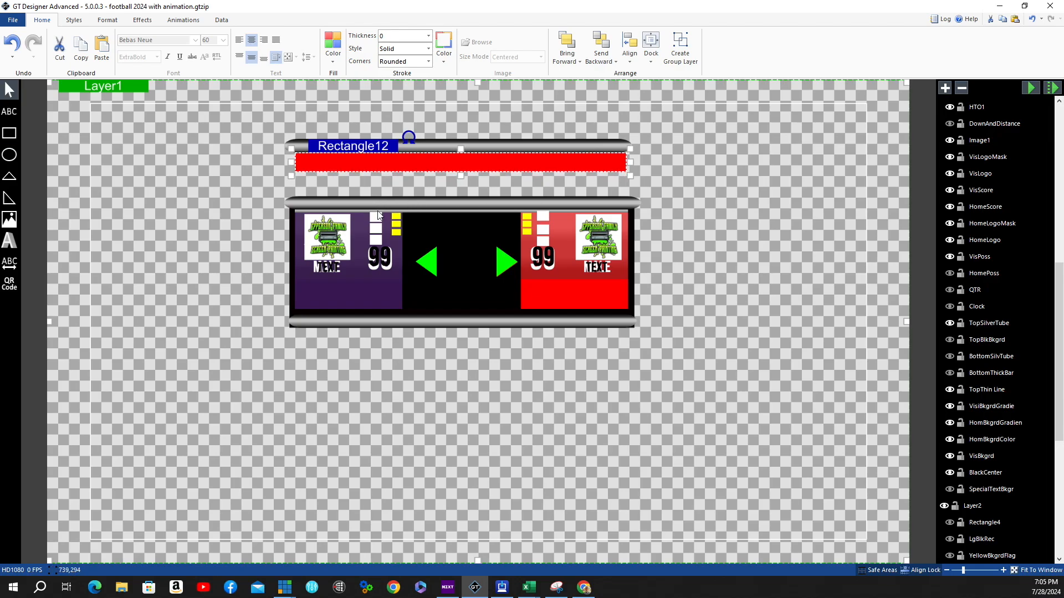
# - Reduce the new red rectangle's height to 10, turning it into a thin line beneath the raised gradient tube
pyautogui.click(108, 21)
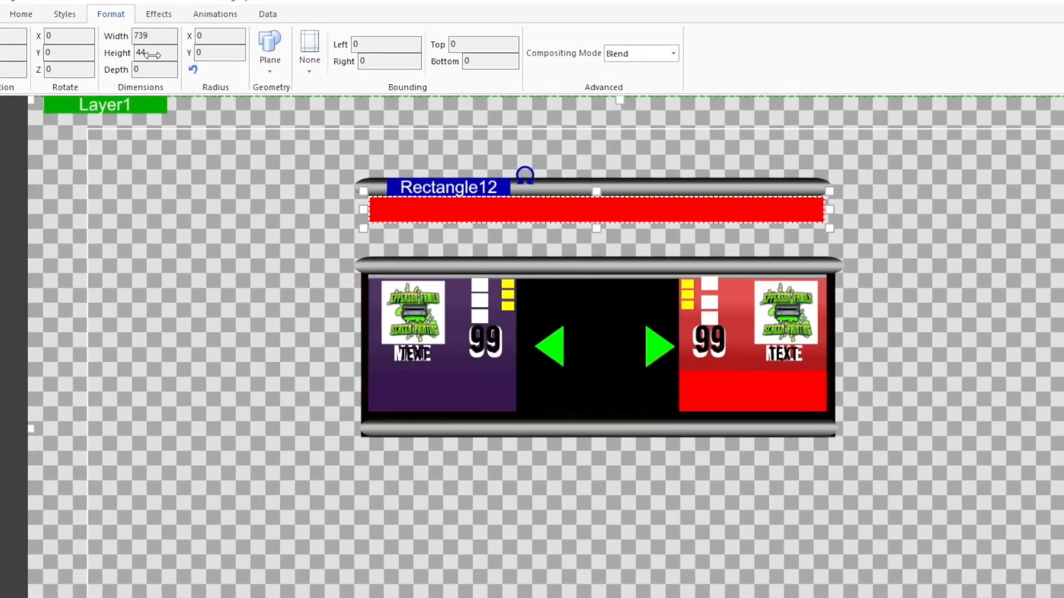
pyautogui.moveTo(138, 50); pyautogui.dragTo(99, 54)
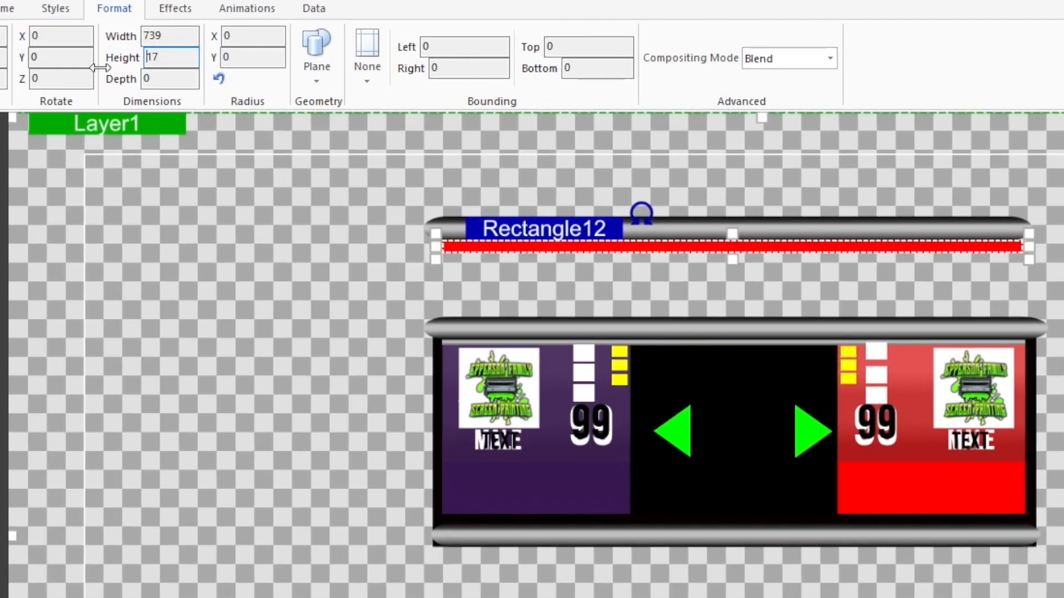
pyautogui.doubleClick(162, 58)
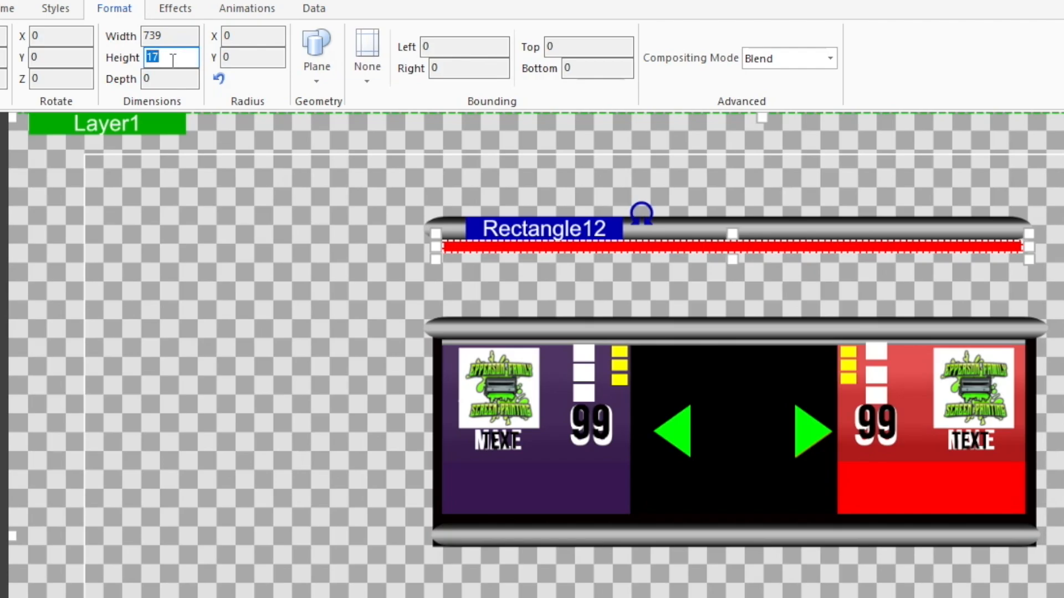
pyautogui.write('5')
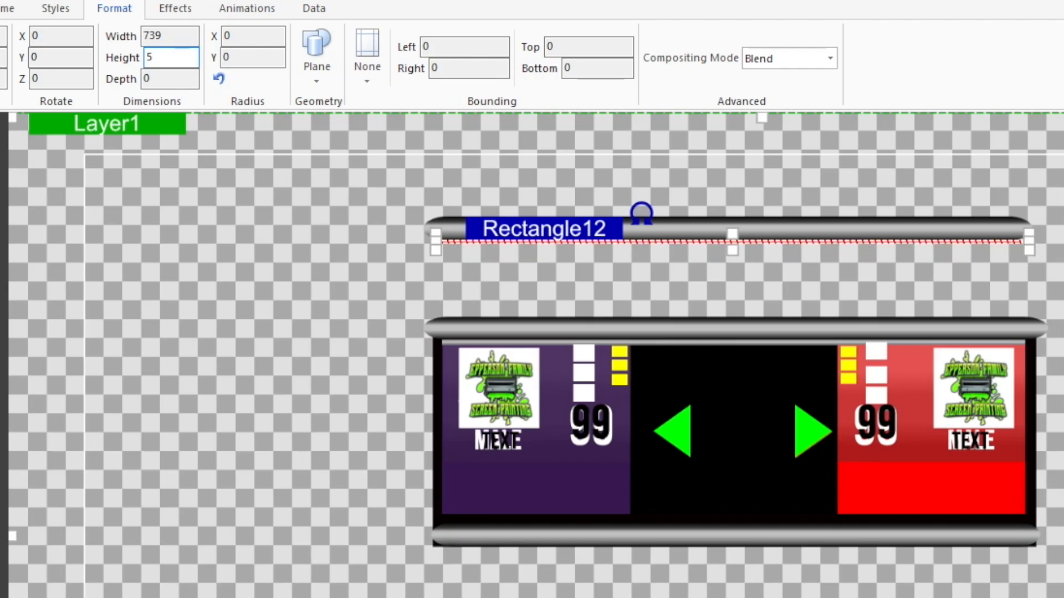
pyautogui.press('BackSpace')
pyautogui.write('10')
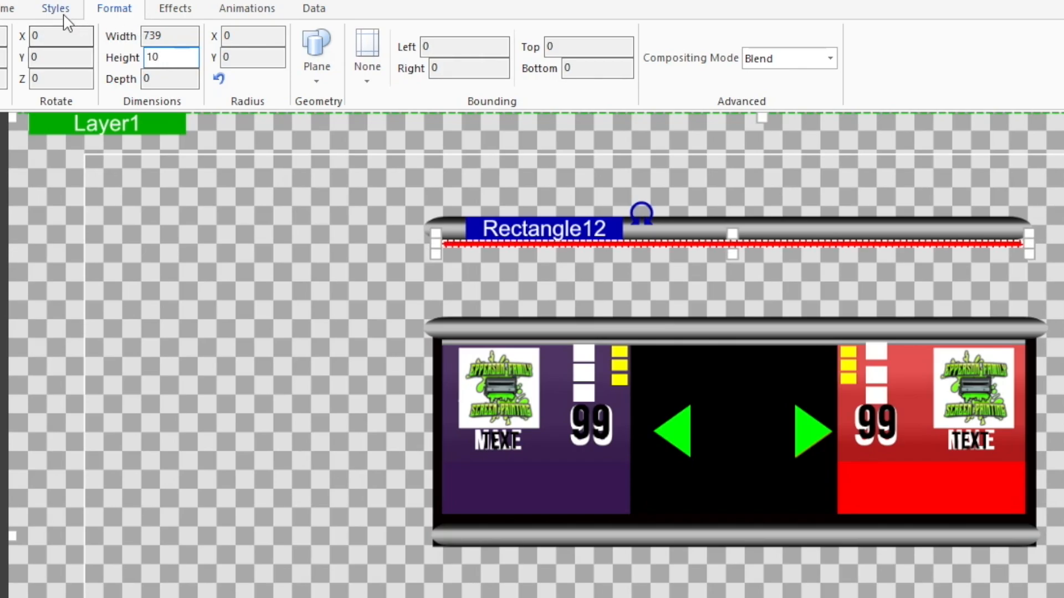
# - Switch the thin red line's fill to a linear gradient and add four extra stops
pyautogui.click(8, 8)
pyautogui.click(509, 83)
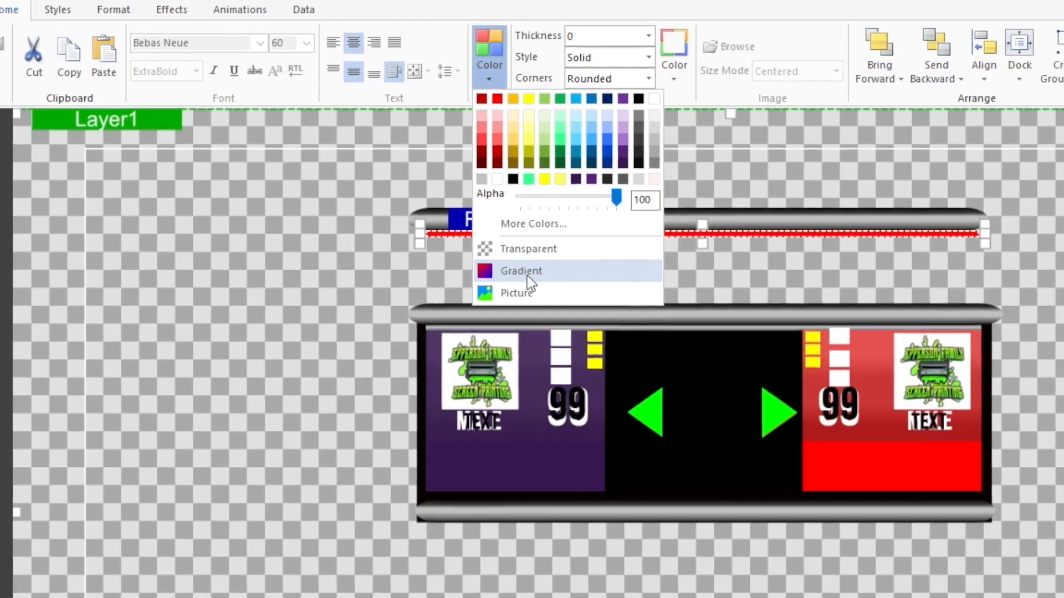
pyautogui.click(543, 282)
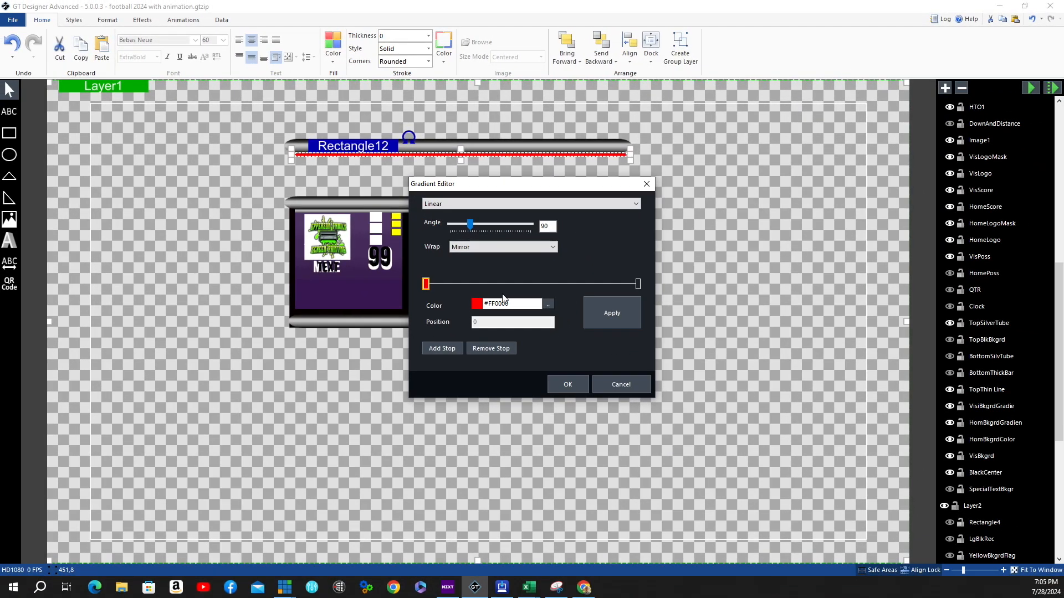
pyautogui.click(443, 346)
pyautogui.click(443, 345)
pyautogui.click(443, 346)
pyautogui.click(444, 346)
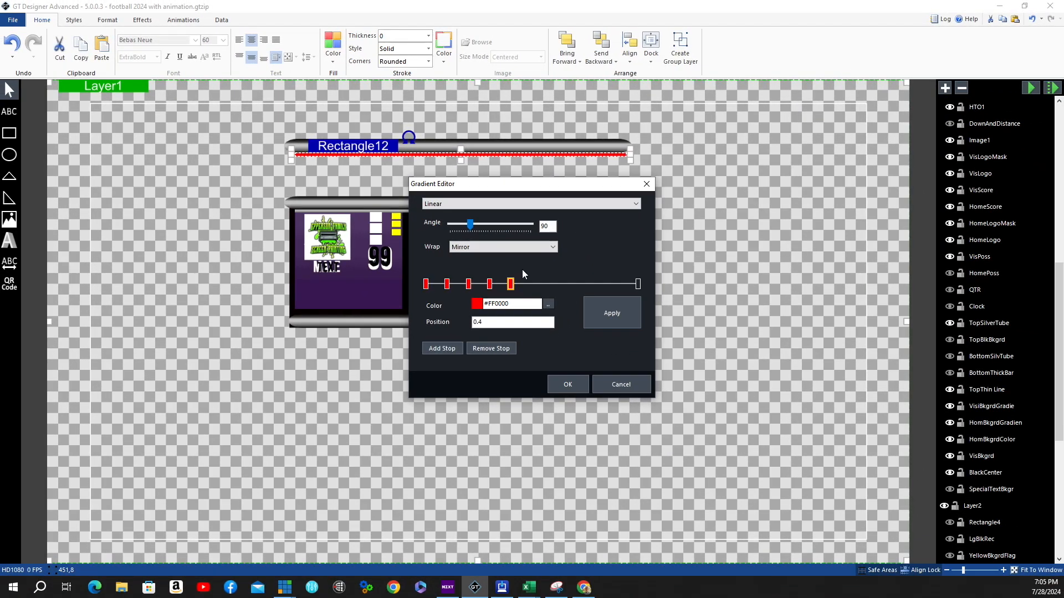
# - Spread the four added stops, with the outer pair at about 0.24 and 0.79 and the inner pair near the middle
pyautogui.moveTo(510, 284); pyautogui.dragTo(595, 283)
pyautogui.moveTo(489, 283); pyautogui.dragTo(514, 284)
pyautogui.moveTo(553, 285); pyautogui.dragTo(534, 284)
pyautogui.moveTo(447, 284); pyautogui.dragTo(476, 284)
# - Color the first gradient stop black (000000) and the second and fifth stops dark gray (404040)
pyautogui.click(426, 284)
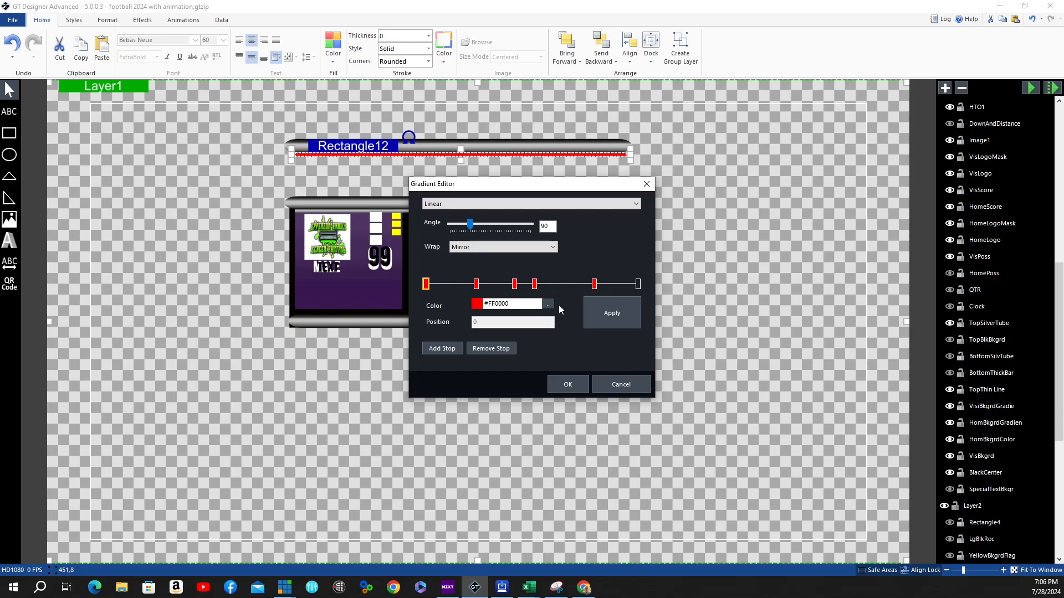
pyautogui.click(548, 304)
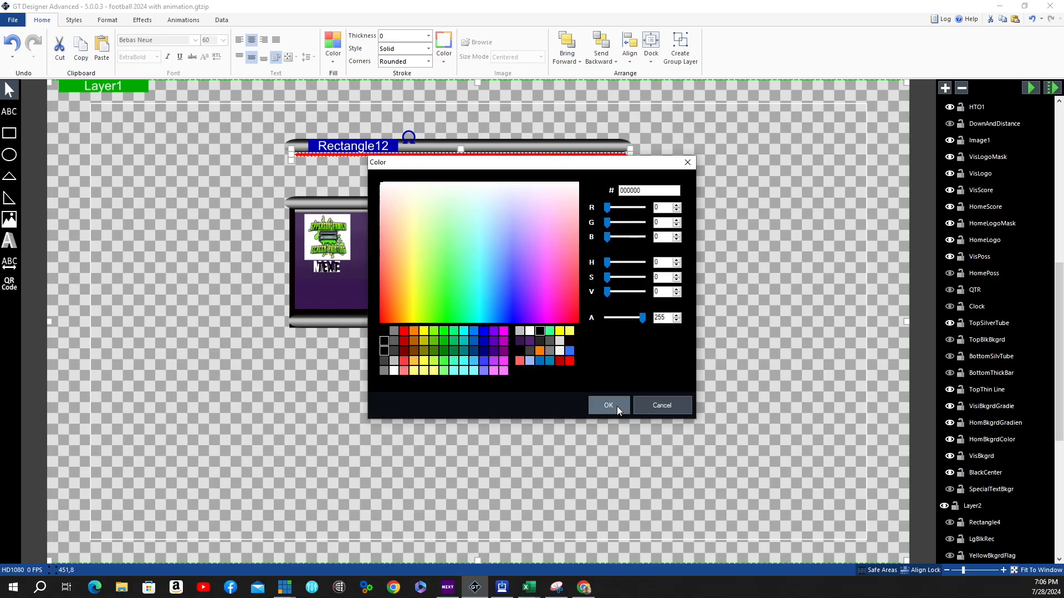
pyautogui.click(608, 405)
pyautogui.click(475, 284)
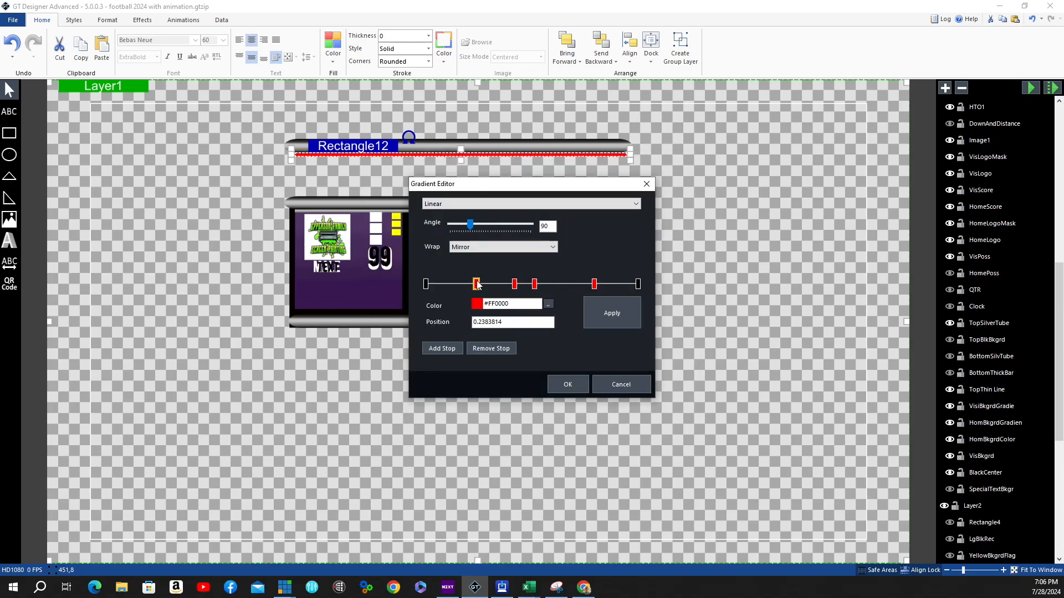
pyautogui.click(550, 304)
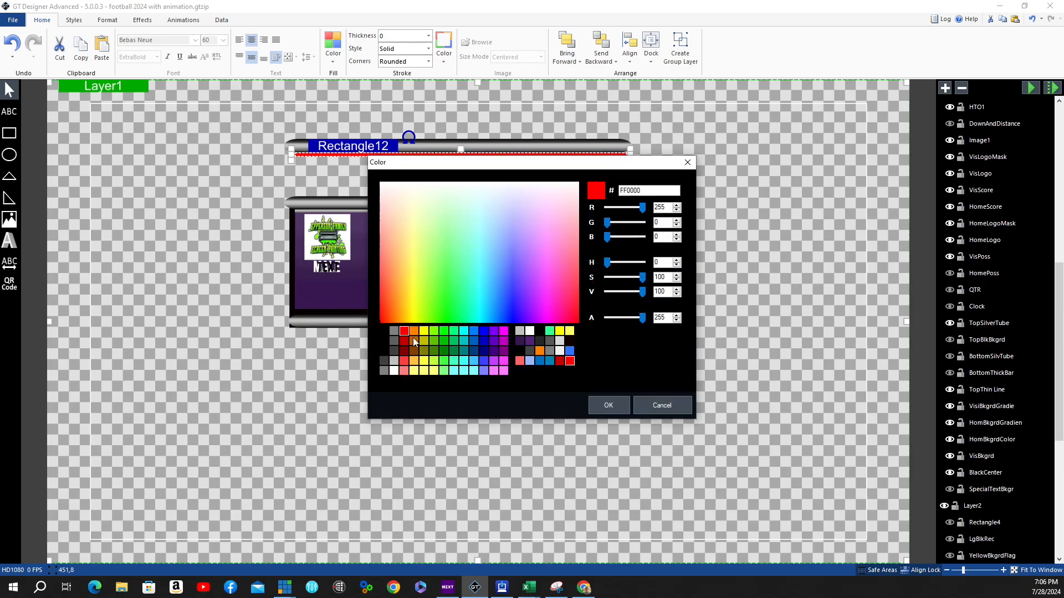
pyautogui.doubleClick(394, 350)
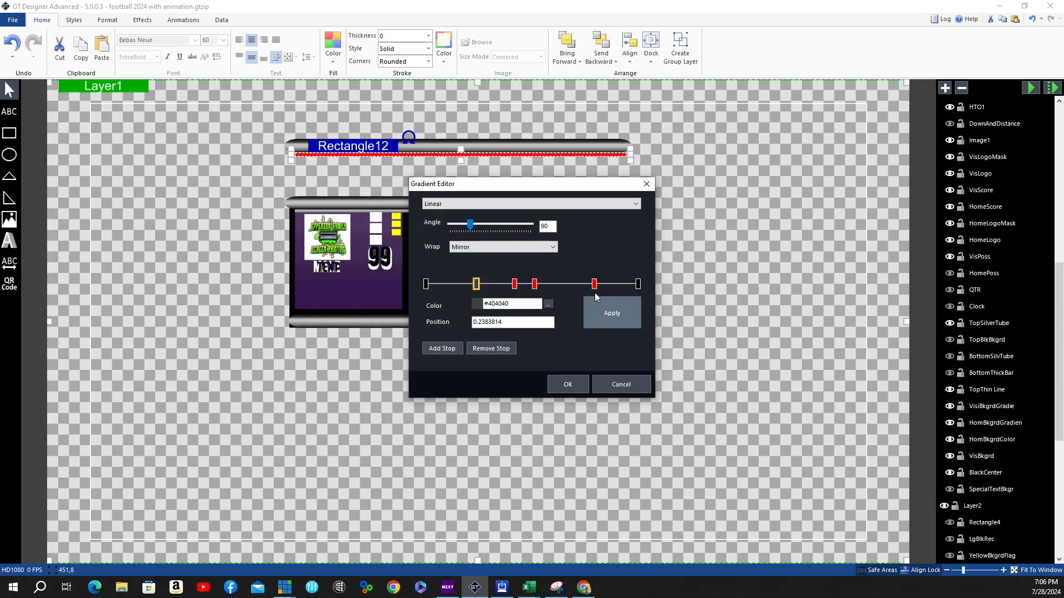
pyautogui.click(549, 304)
pyautogui.click(608, 405)
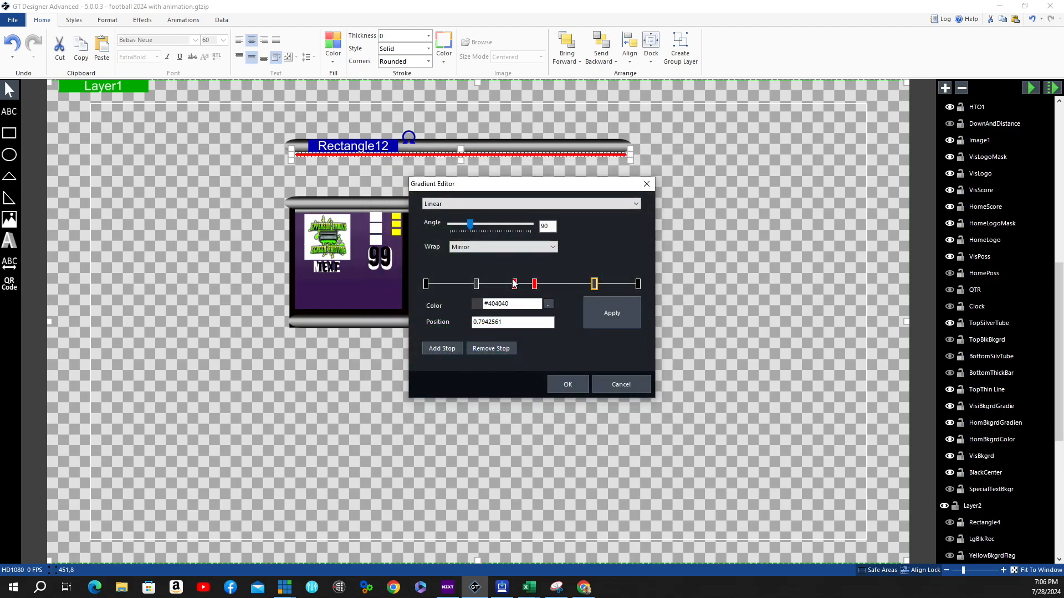
# - Color the two middle gradient stops light gray C0C0C0, then apply and accept the thin line's gradient
pyautogui.click(514, 284)
pyautogui.click(550, 305)
pyautogui.doubleClick(521, 331)
pyautogui.click(534, 284)
pyautogui.click(548, 304)
pyautogui.doubleClick(520, 330)
pyautogui.click(622, 302)
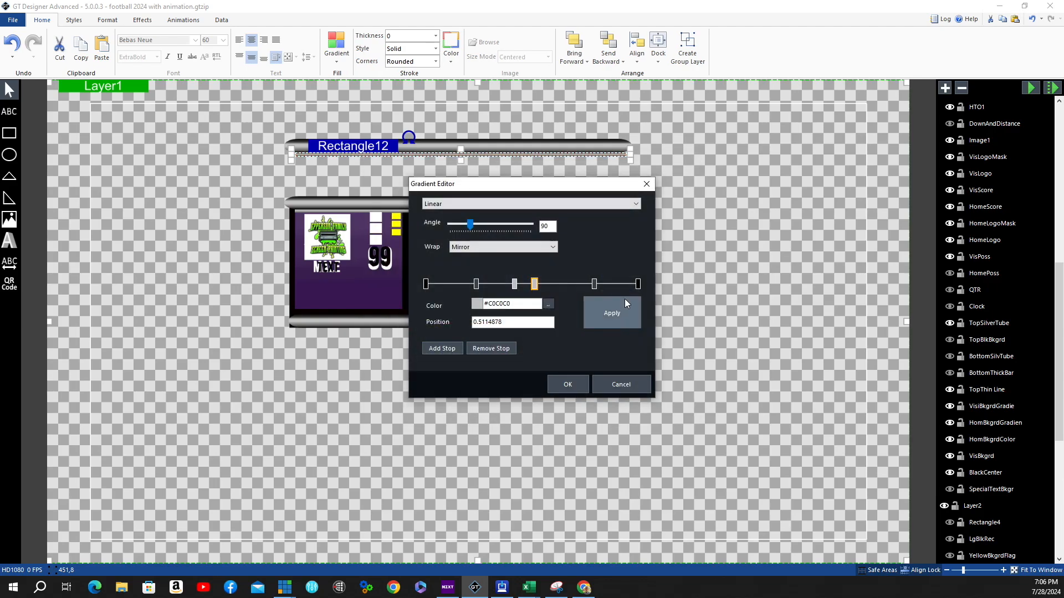
pyautogui.click(567, 384)
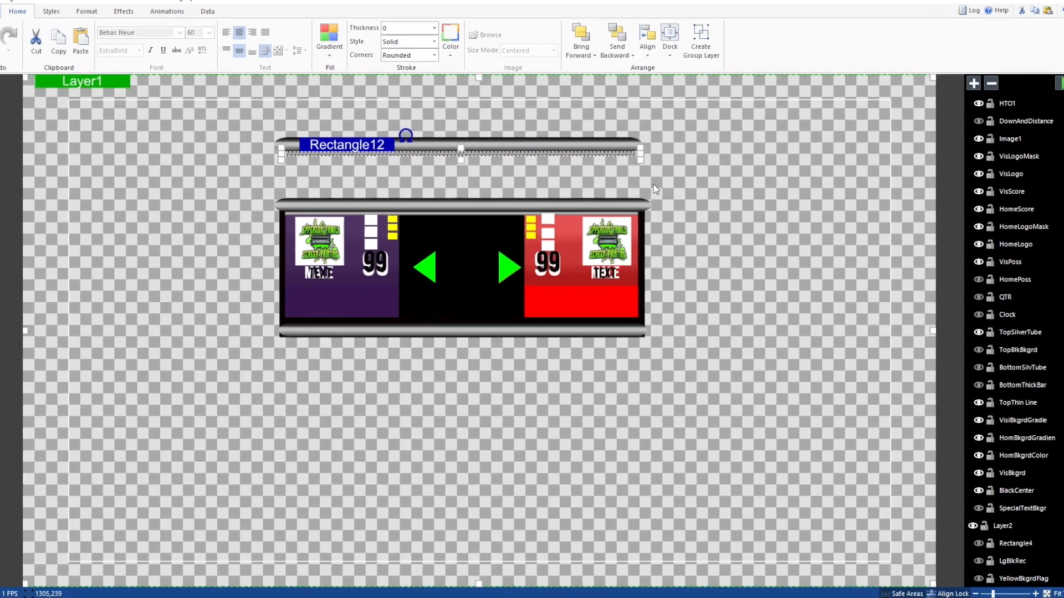
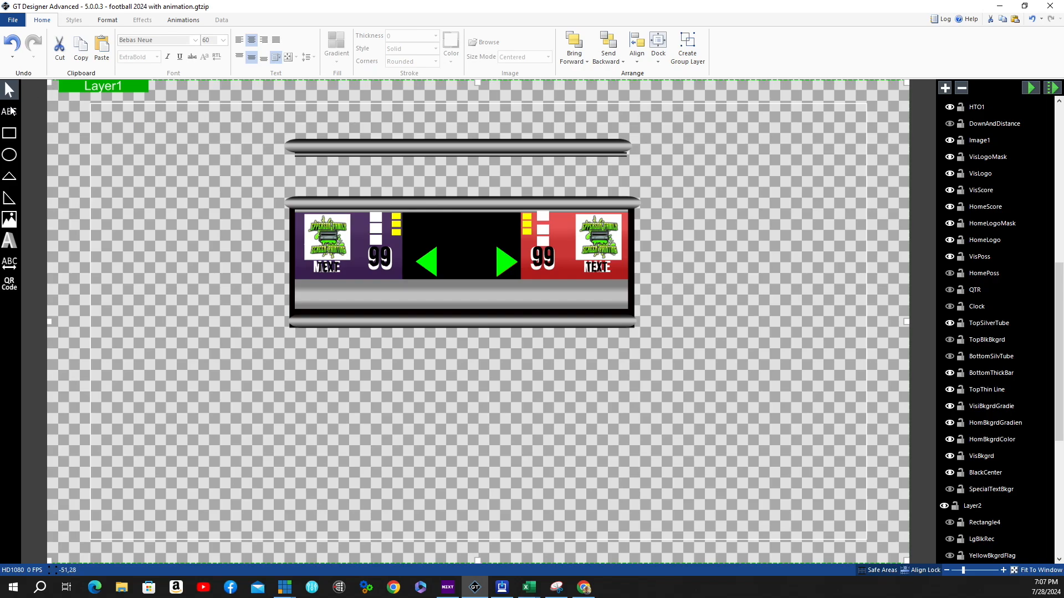
# - Draw a wide red rectangle filling the gap between the thin gradient line and the scoreboard's top silver tube
pyautogui.click(10, 133)
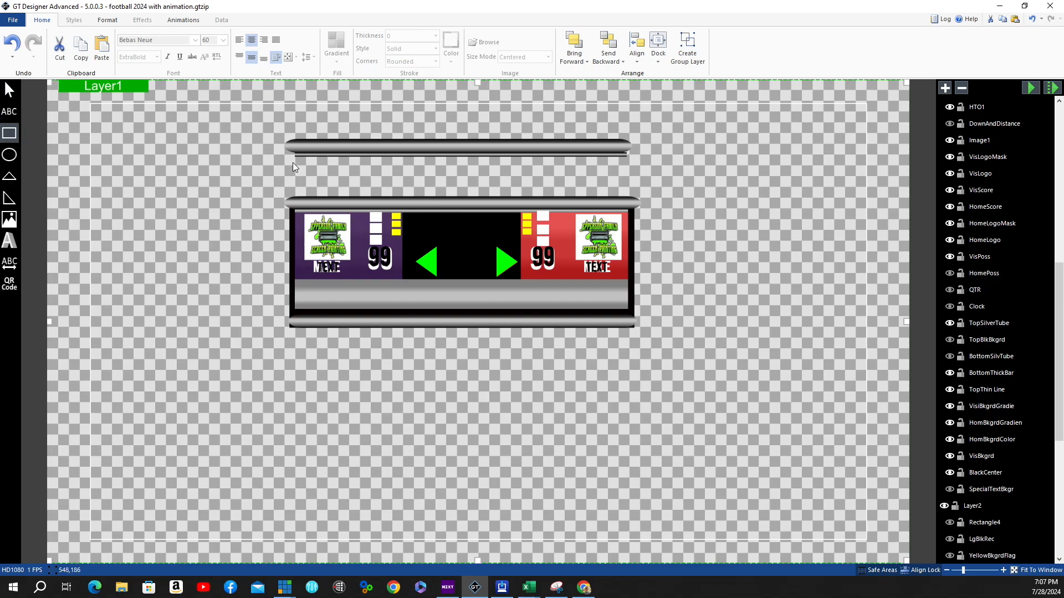
pyautogui.moveTo(294, 161)
pyautogui.mouseDown()
pyautogui.moveTo(591, 166)
pyautogui.moveTo(631, 190)
pyautogui.mouseUp()
# - Examine the gradient stops and colors of BottomThickBar as a reference for the new bar
pyautogui.click(468, 293)
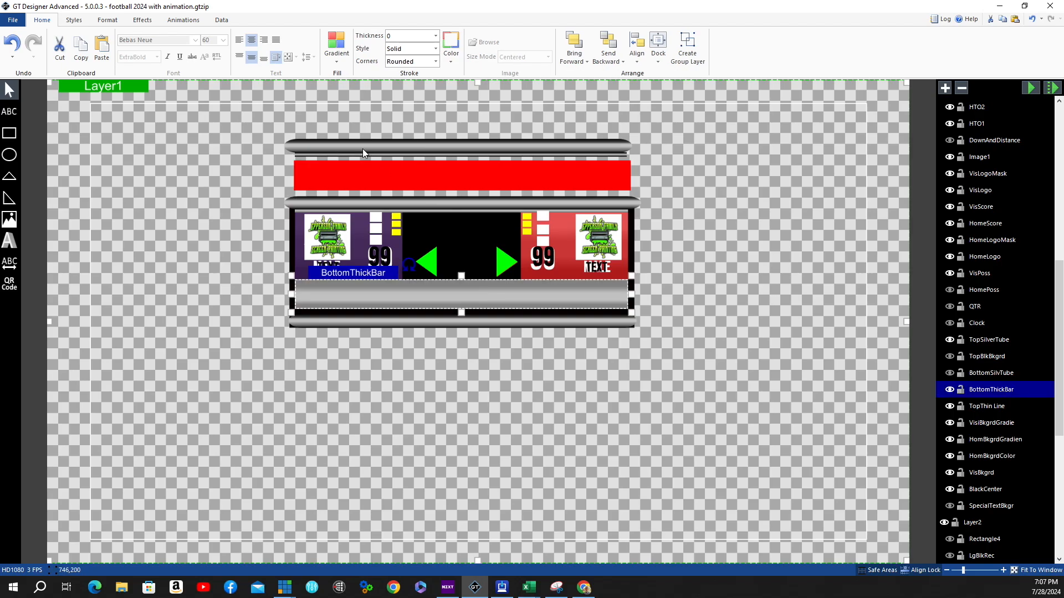
pyautogui.click(337, 49)
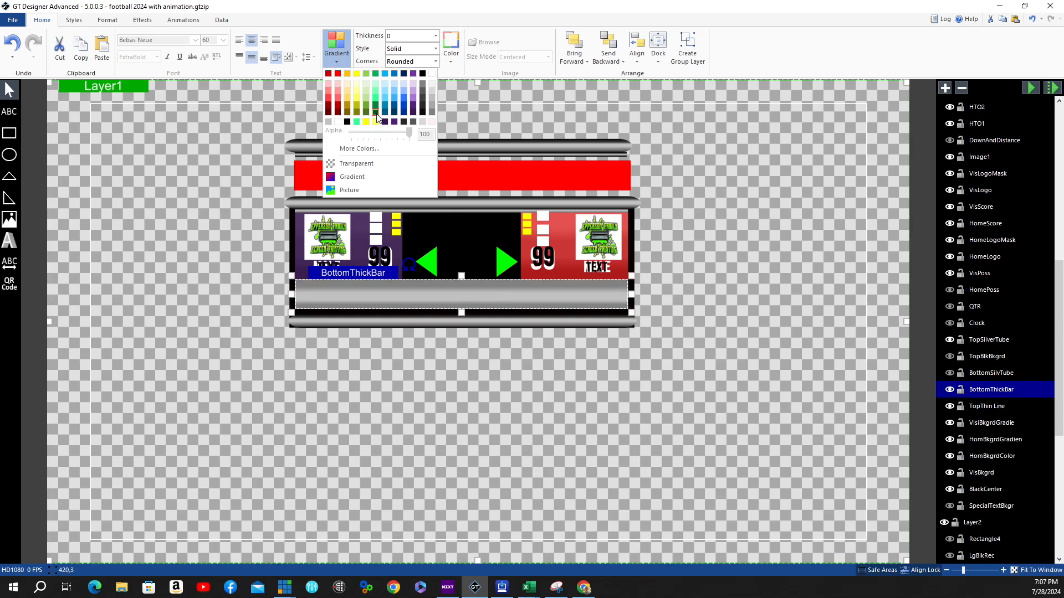
pyautogui.click(354, 177)
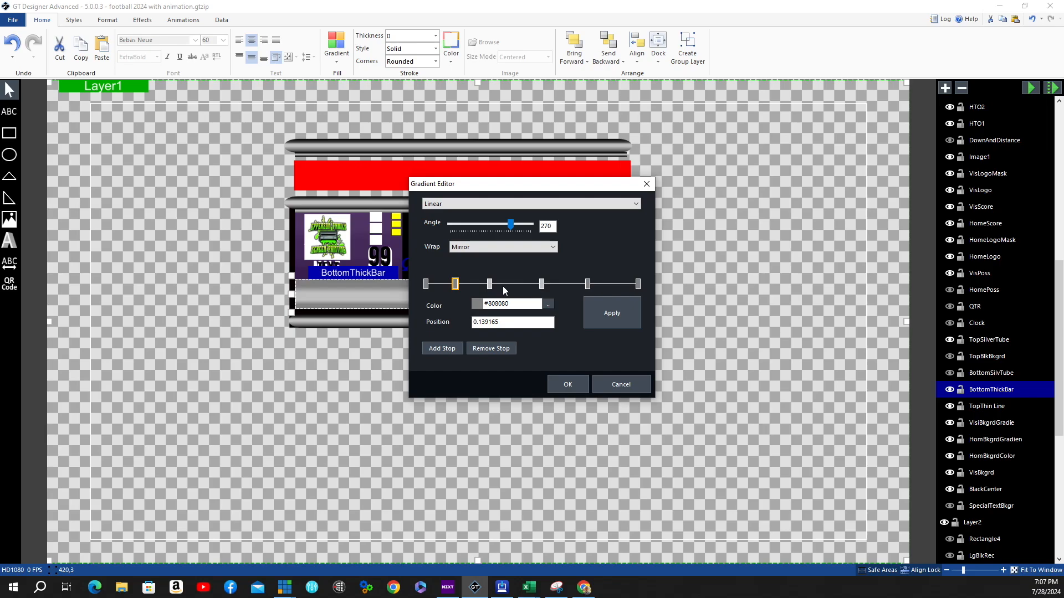
pyautogui.click(571, 387)
# - Give the wide red rectangle a linear gradient fill with four added stops and spread them along the gradient
pyautogui.click(457, 174)
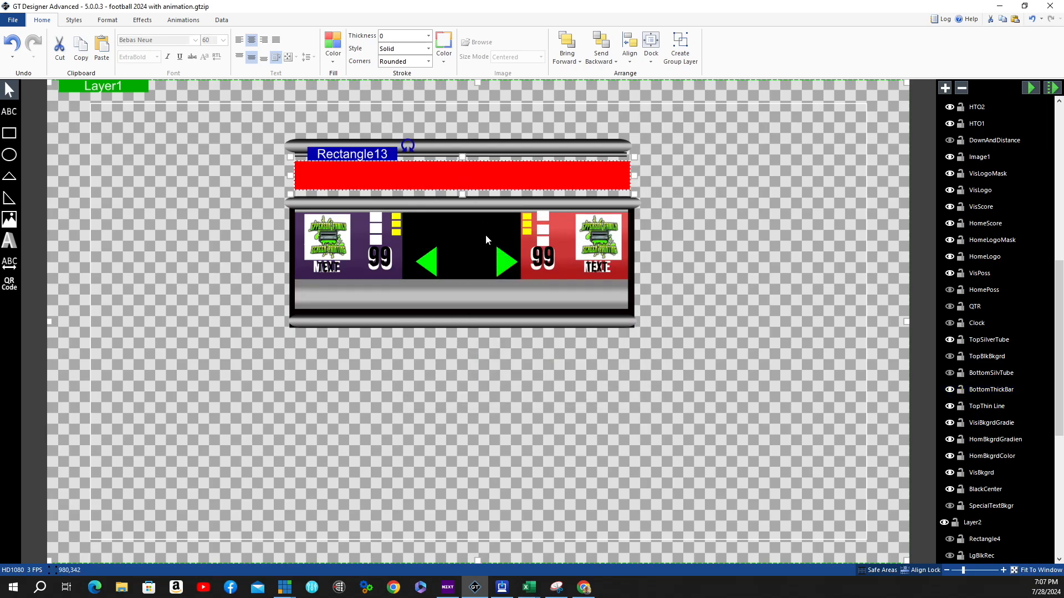
pyautogui.click(334, 60)
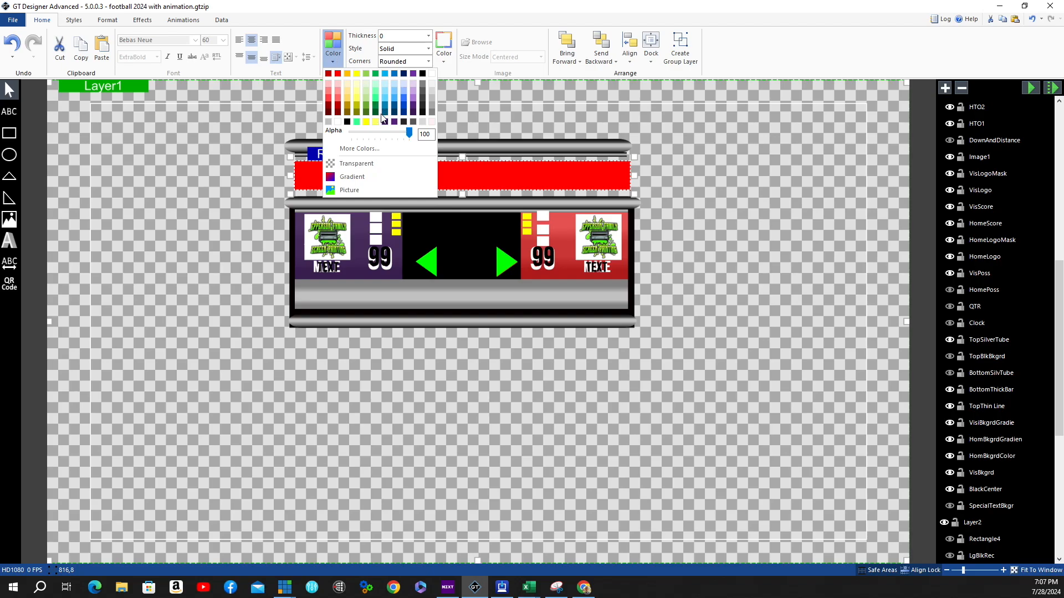
pyautogui.click(361, 175)
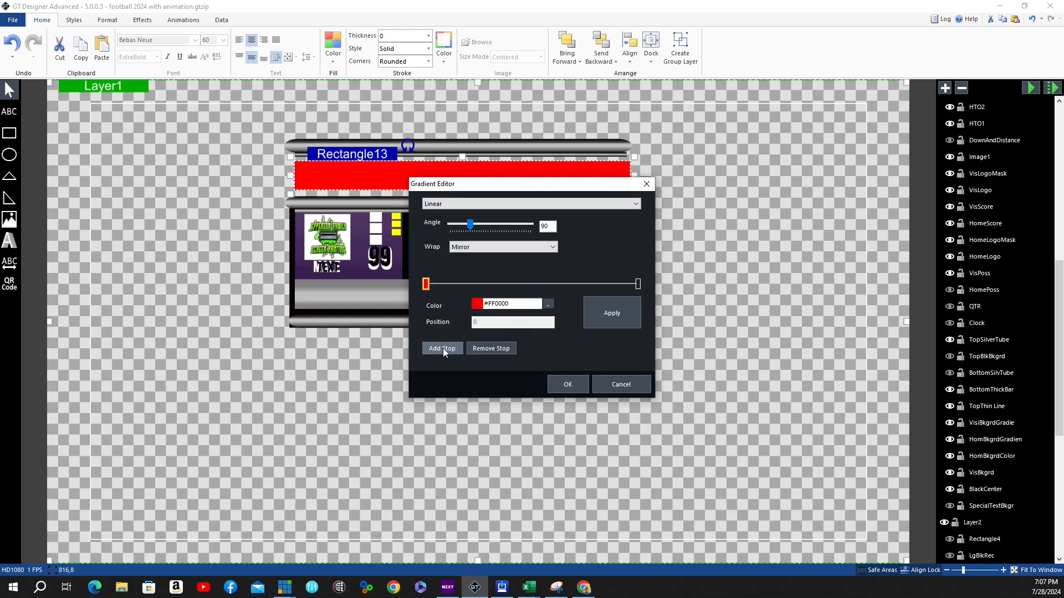
pyautogui.click(443, 348)
pyautogui.click(443, 348)
pyautogui.click(443, 348)
pyautogui.click(443, 348)
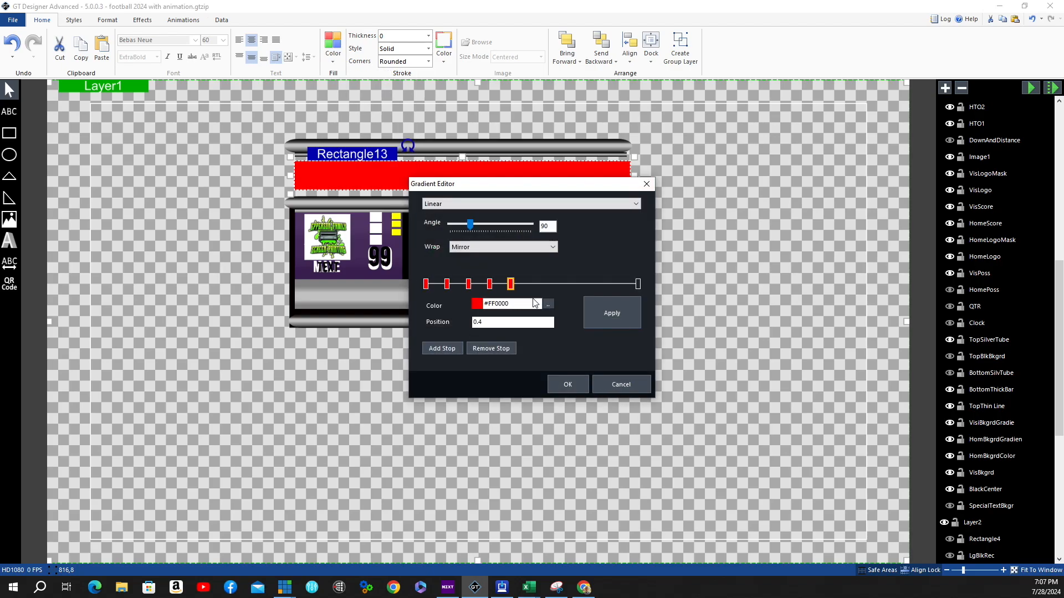
pyautogui.moveTo(511, 284)
pyautogui.mouseDown()
pyautogui.moveTo(583, 284)
pyautogui.moveTo(531, 283)
pyautogui.mouseUp()
pyautogui.moveTo(468, 283)
pyautogui.mouseDown()
pyautogui.moveTo(502, 284)
pyautogui.moveTo(461, 284)
pyautogui.mouseUp()
# - Color the first and last stops of the wide bar's gradient gray 606060
pyautogui.click(425, 285)
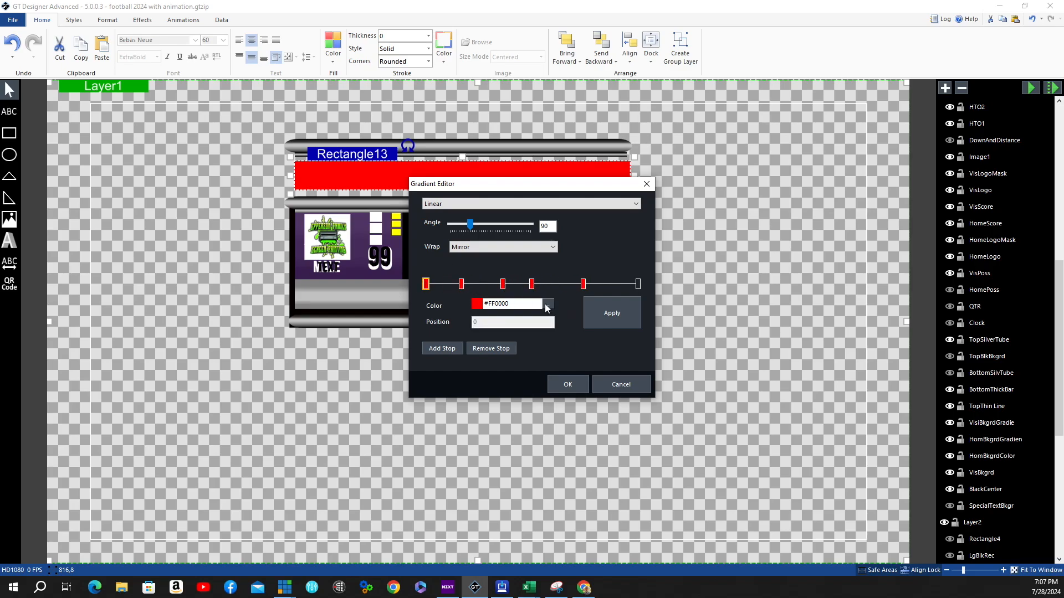
pyautogui.click(547, 304)
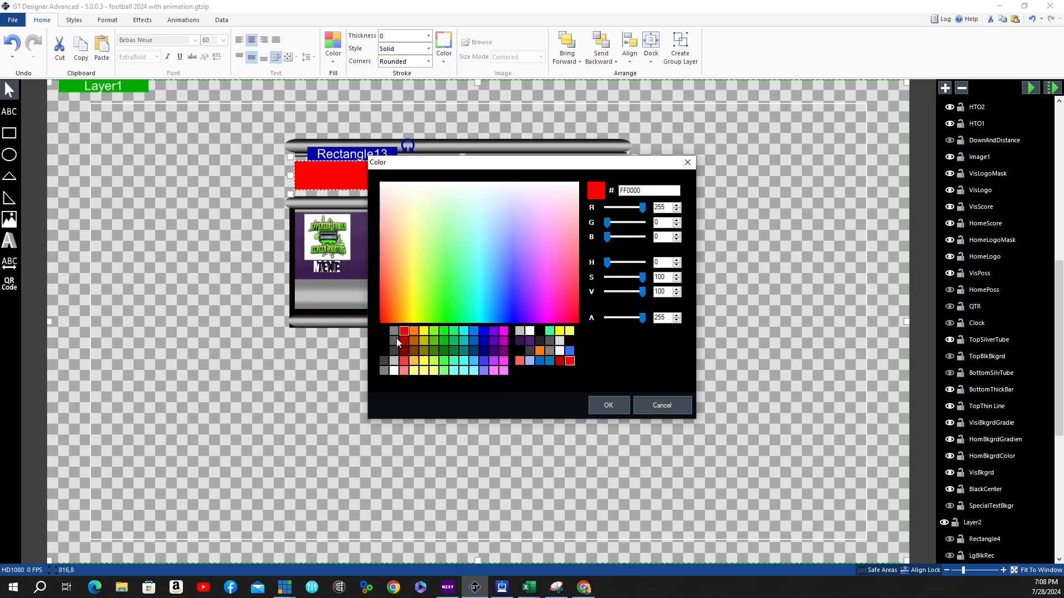
pyautogui.click(397, 338)
pyautogui.click(603, 404)
pyautogui.click(638, 284)
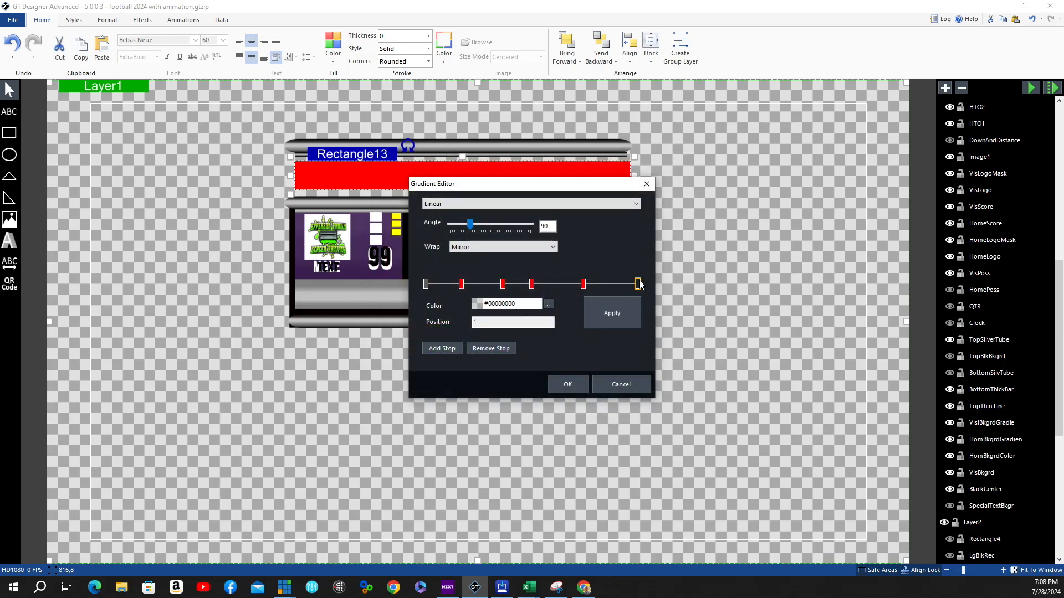
pyautogui.click(547, 304)
pyautogui.click(394, 340)
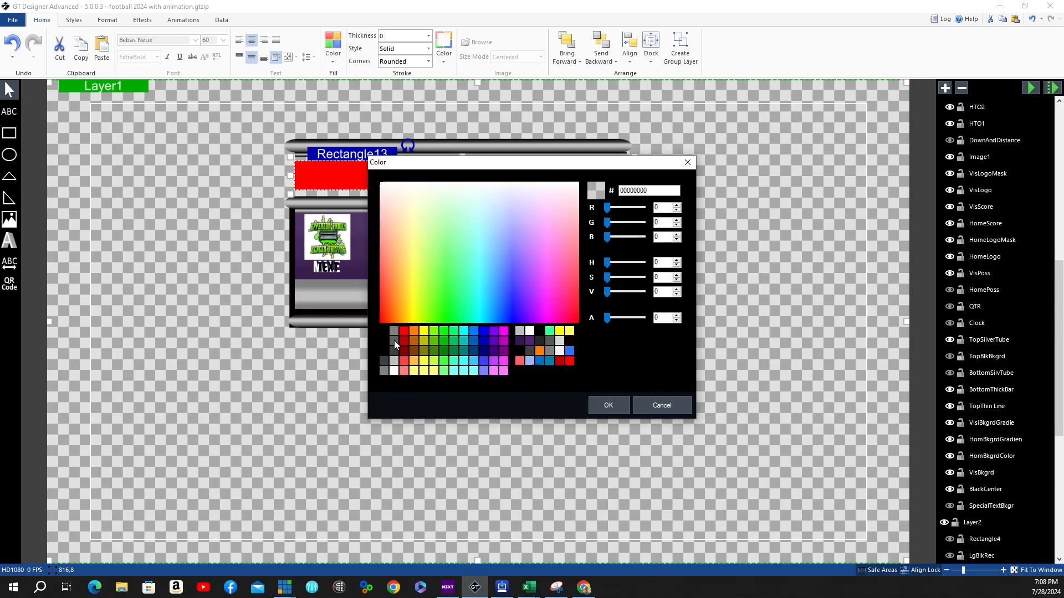
pyautogui.click(606, 405)
# - Color the second and fifth stops of the wide bar's gradient gray 606060
pyautogui.click(461, 283)
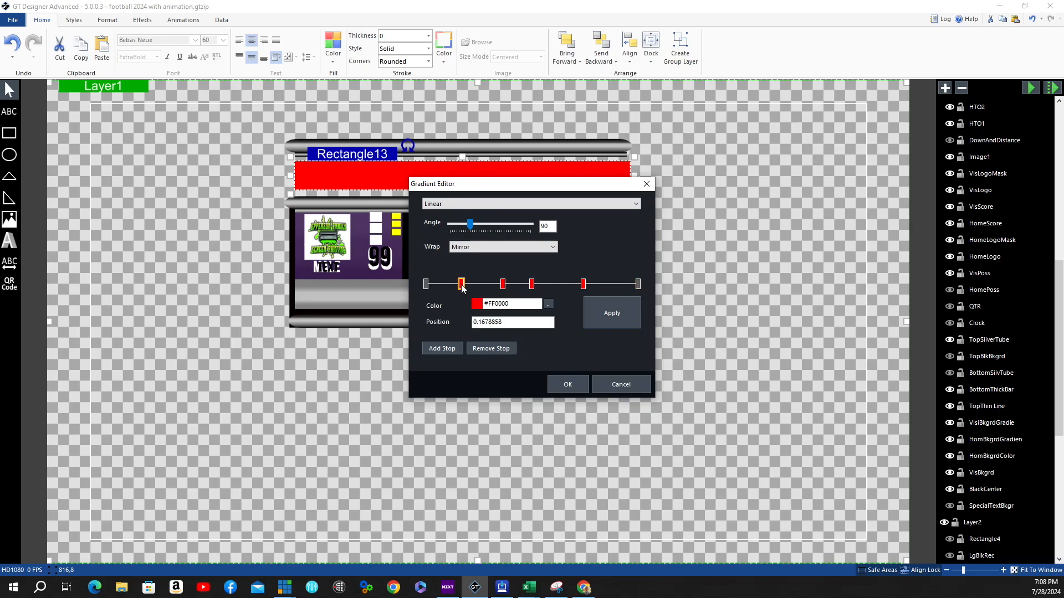
pyautogui.click(549, 308)
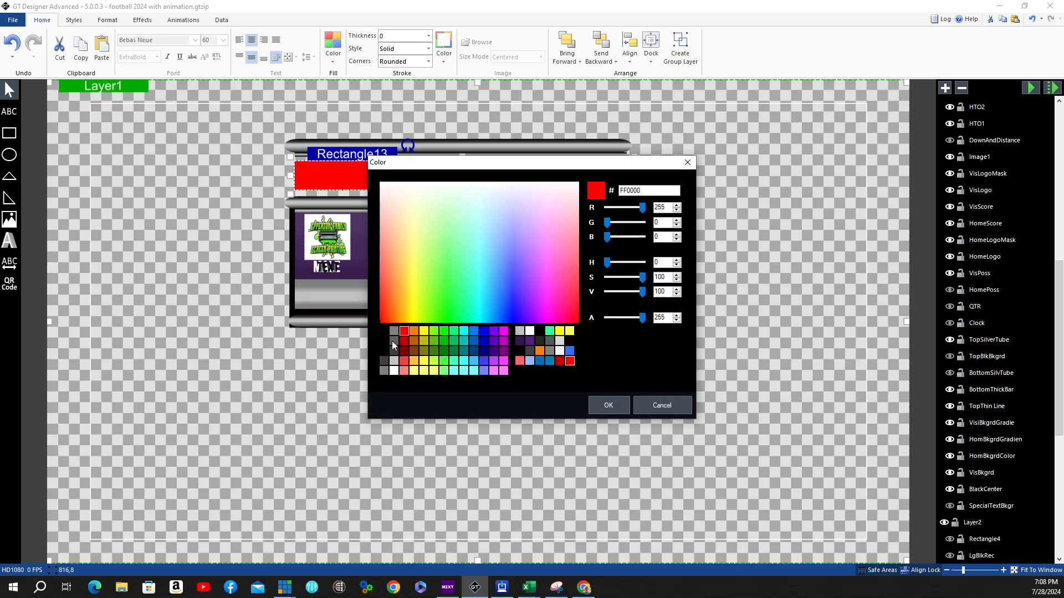
pyautogui.click(393, 341)
pyautogui.click(606, 405)
pyautogui.click(583, 284)
pyautogui.click(549, 306)
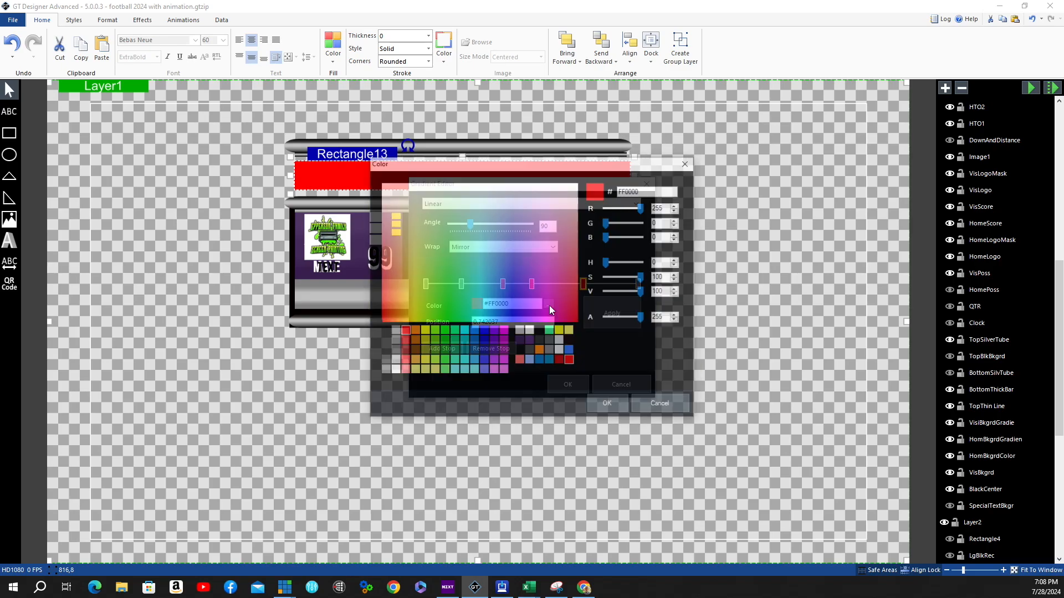
pyautogui.click(395, 342)
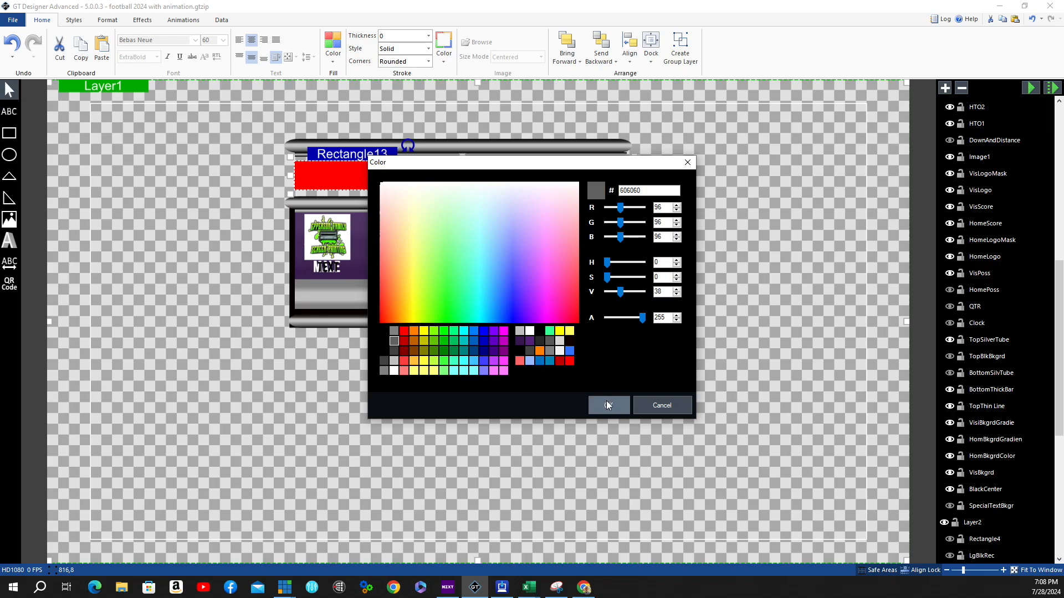
pyautogui.click(606, 404)
# - Color the third and fourth stops of the wide bar's gradient light gray C0C0C0 and apply the fill
pyautogui.click(503, 284)
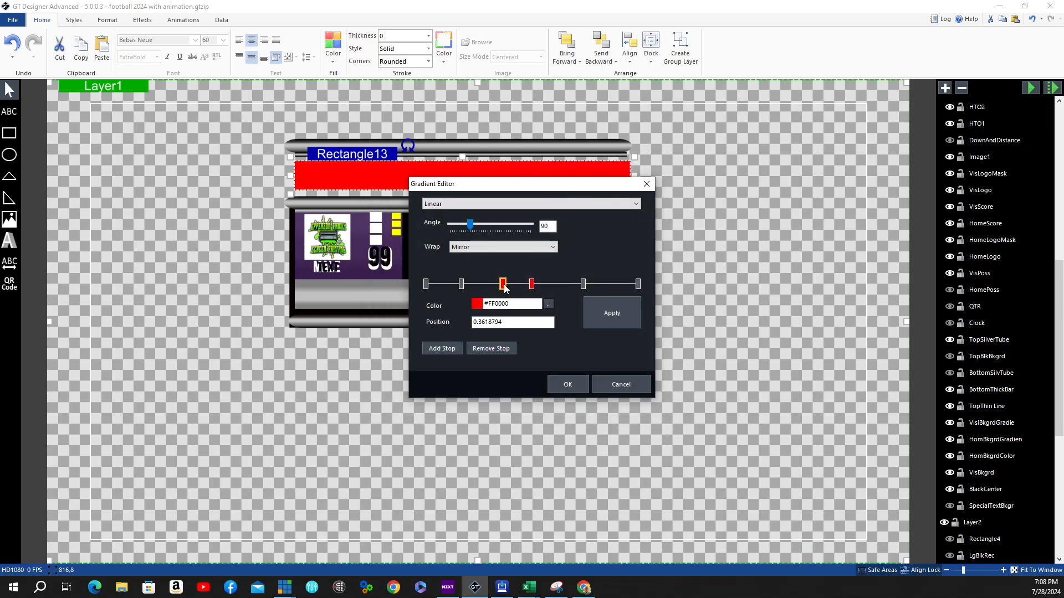
pyautogui.click(549, 305)
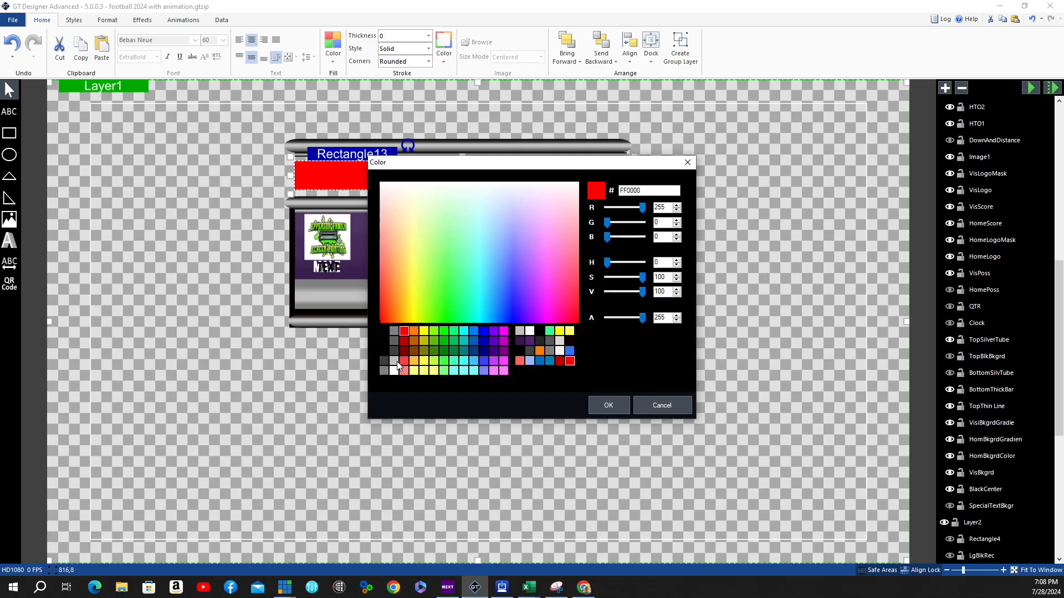
pyautogui.click(394, 362)
pyautogui.click(608, 406)
pyautogui.click(533, 284)
pyautogui.click(549, 304)
pyautogui.click(395, 362)
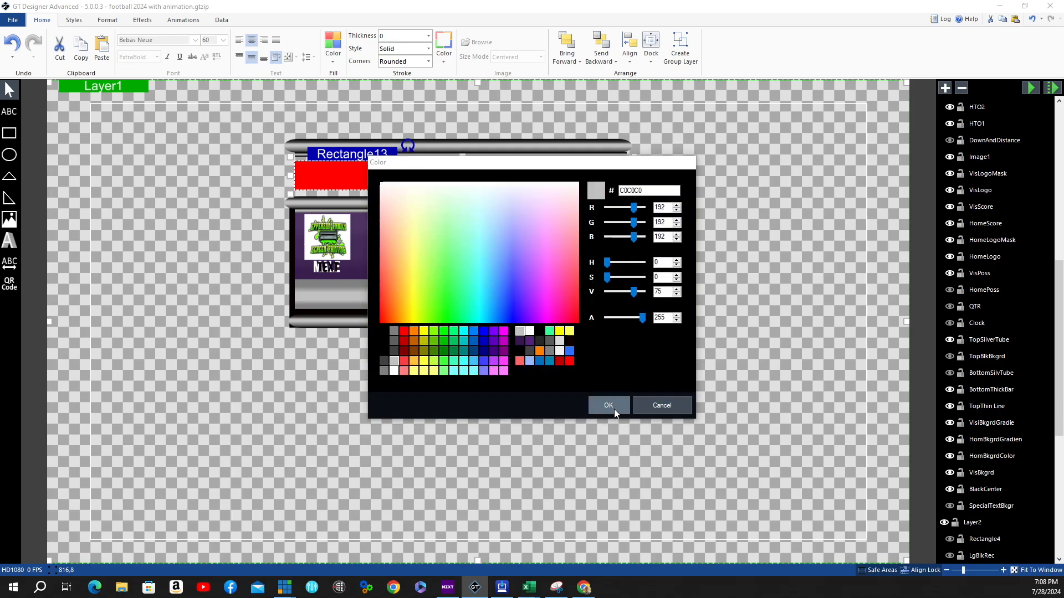
pyautogui.click(614, 408)
pyautogui.click(613, 313)
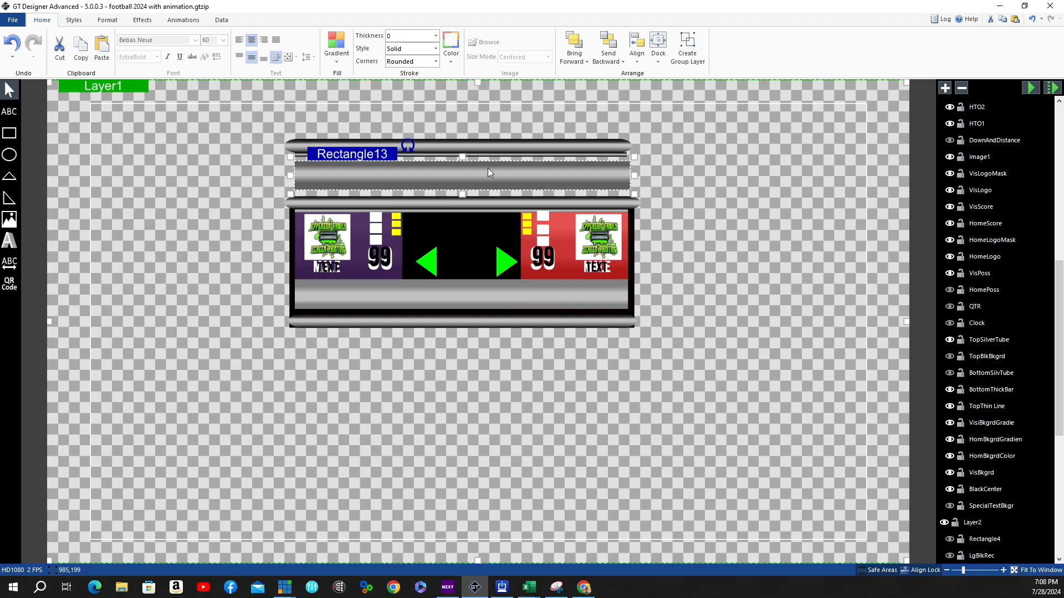
# - Spread the two C0C0C0 stops of the wide bar's gradient farther apart, with the third stop at position 0.2887729
pyautogui.click(336, 56)
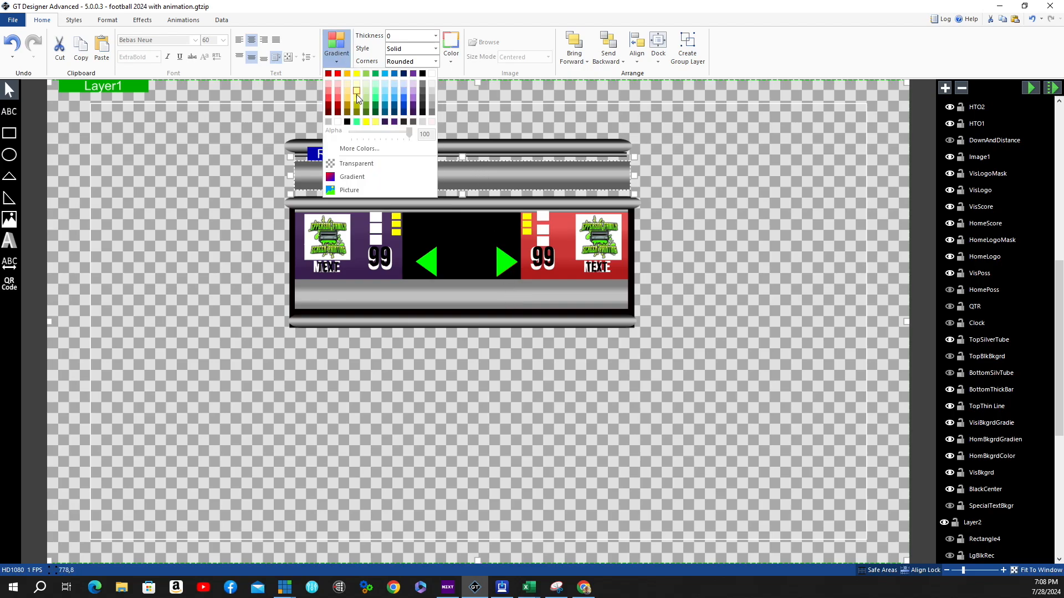
pyautogui.click(350, 177)
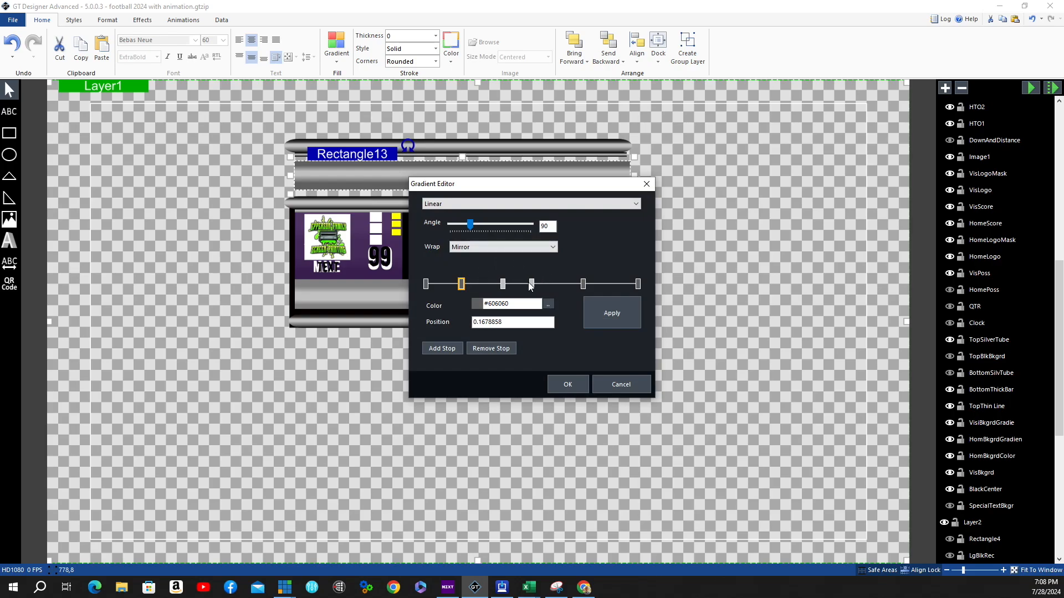
pyautogui.moveTo(532, 288); pyautogui.dragTo(490, 289)
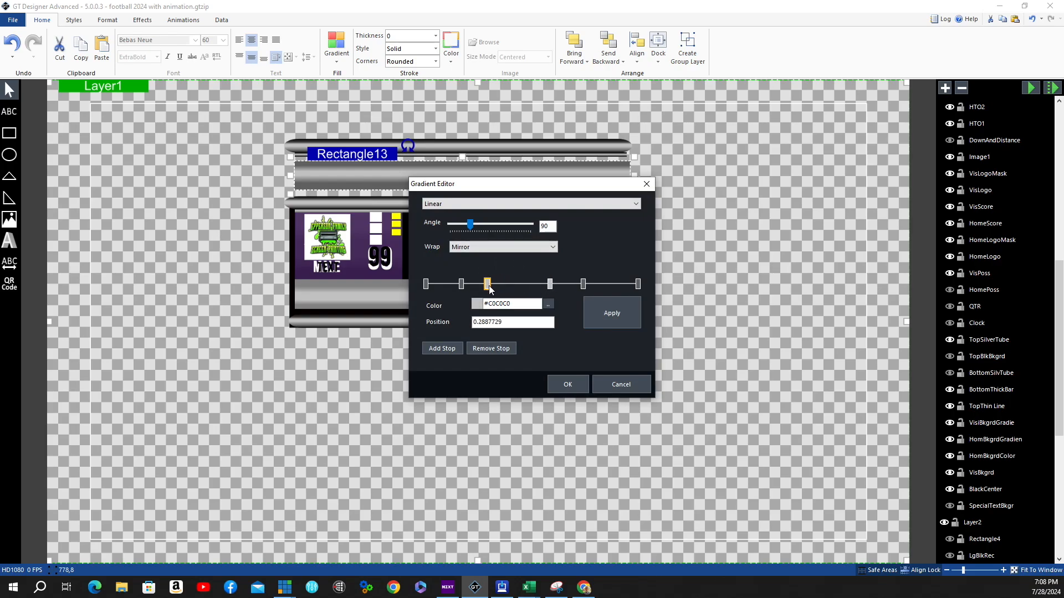
pyautogui.click(620, 317)
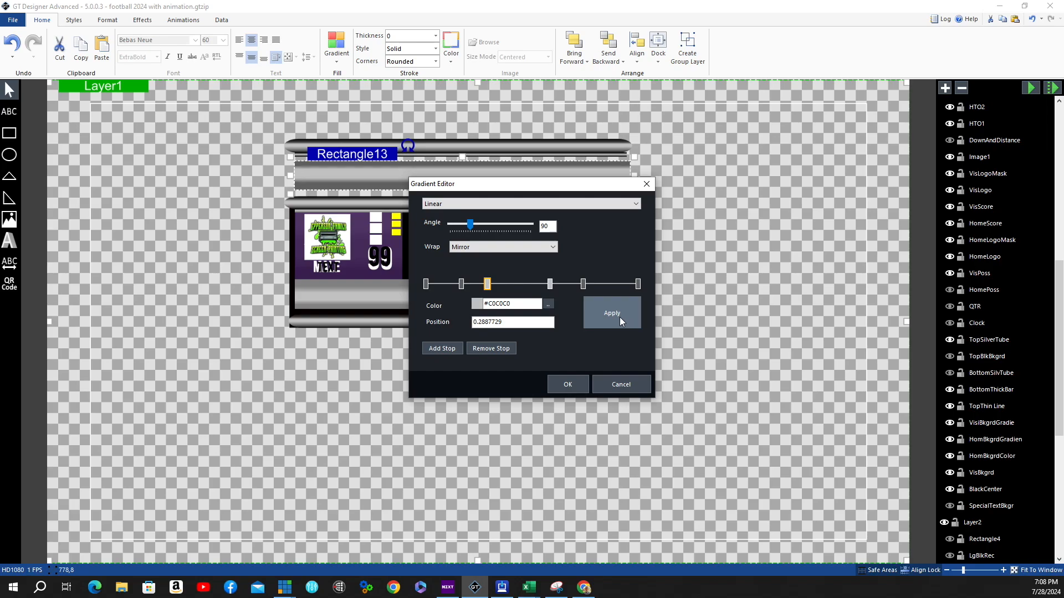
pyautogui.click(568, 384)
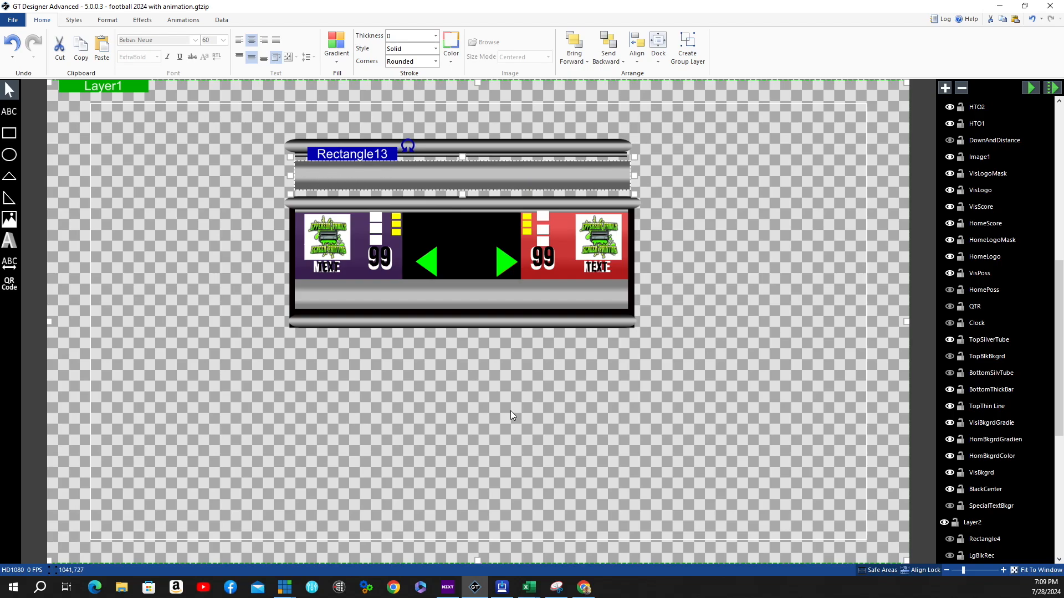
# - Show BottomSilvTube and move Rectangle11, the newly drawn lower silver tube, below the scoreboard
pyautogui.click(950, 374)
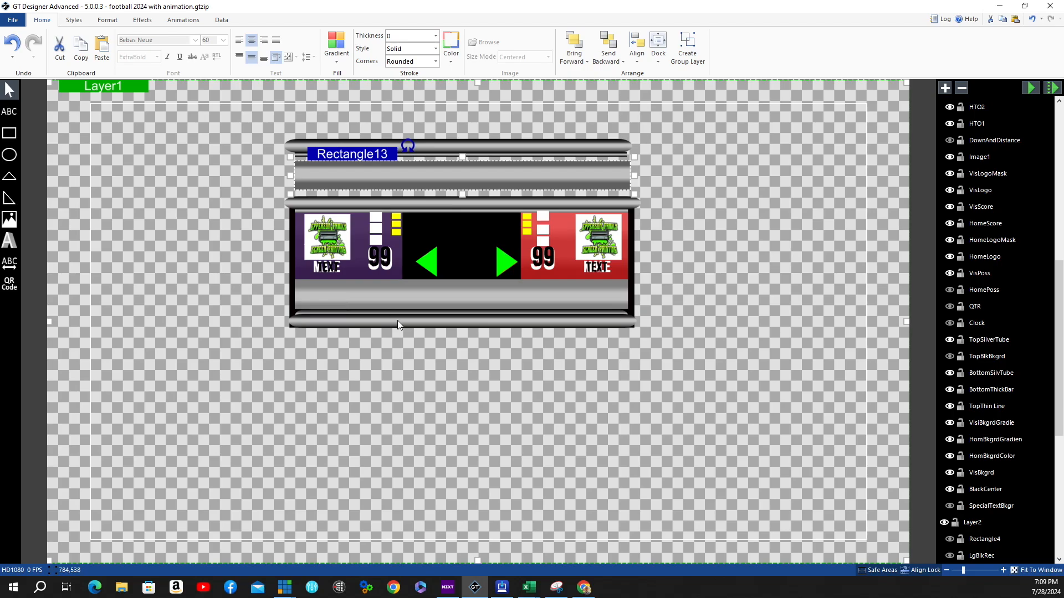
pyautogui.click(462, 320)
pyautogui.moveTo(375, 311); pyautogui.dragTo(373, 368)
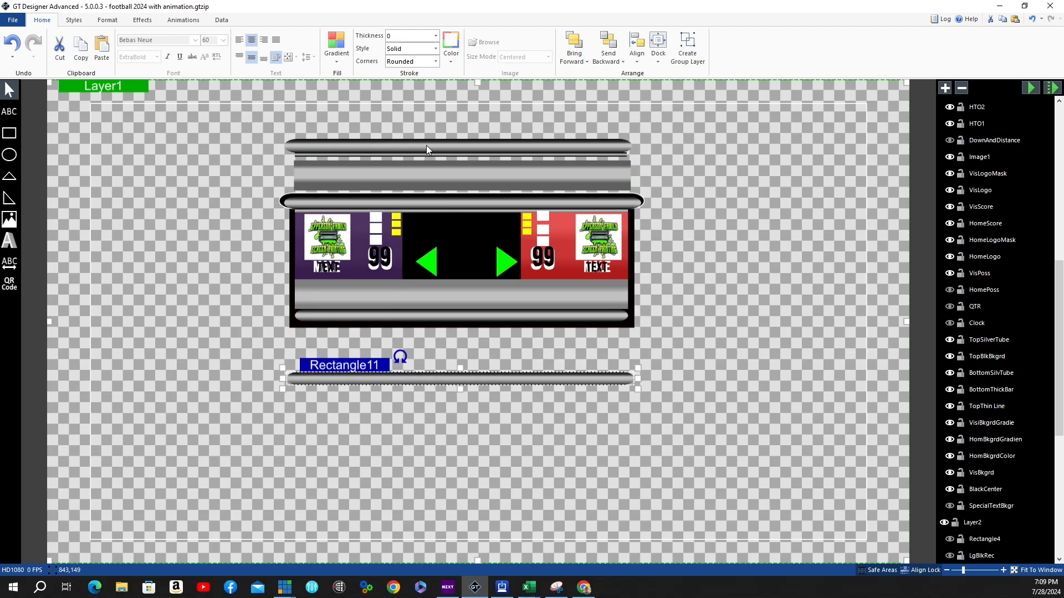
# - Duplicate Rectangle10, the top silver tube, and nudge the copy slightly upward
pyautogui.click(430, 147)
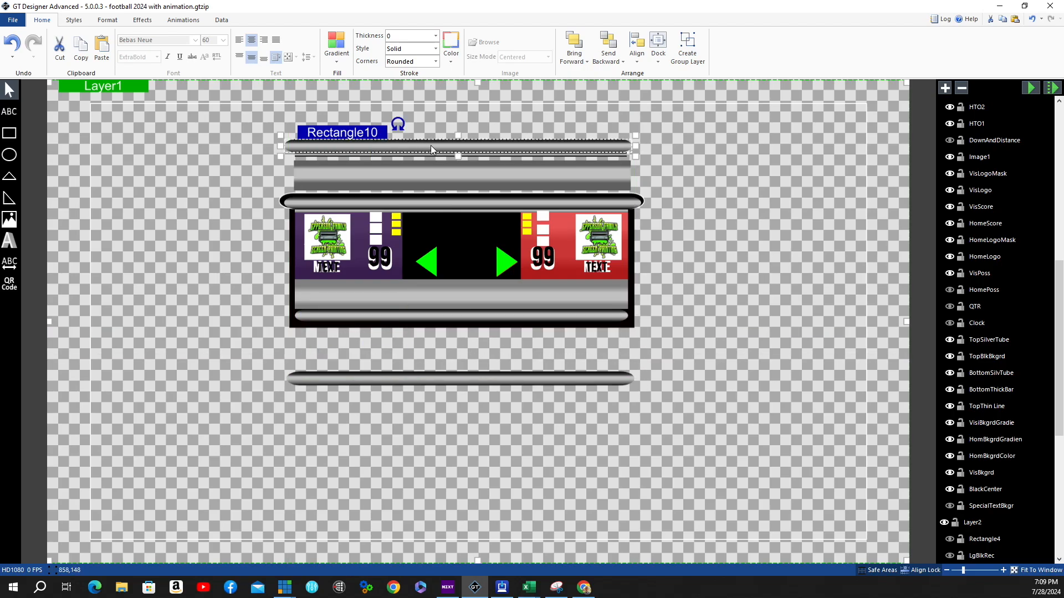
pyautogui.rightClick(353, 133)
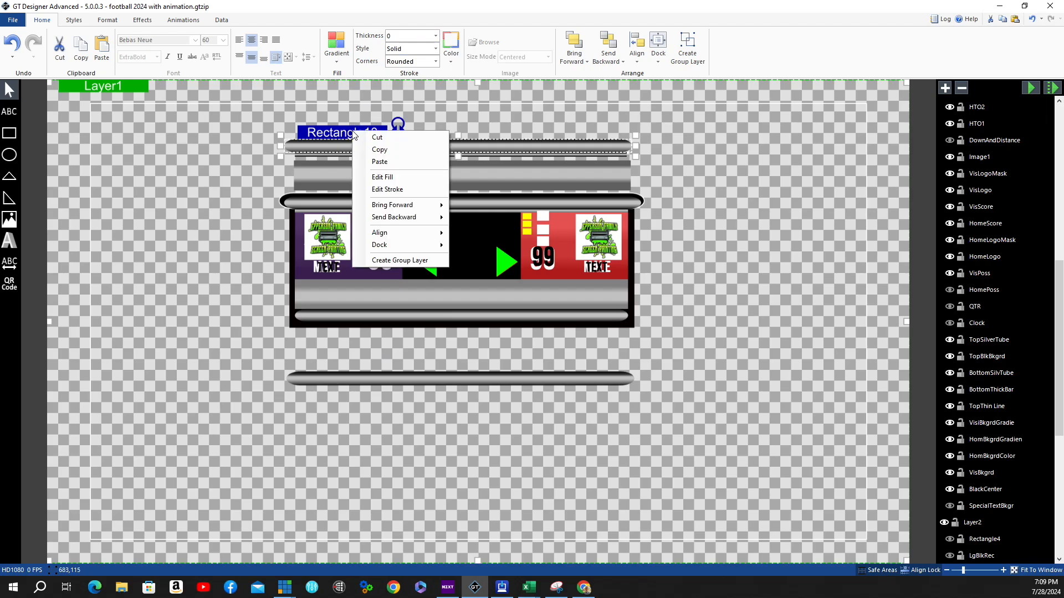
pyautogui.click(382, 152)
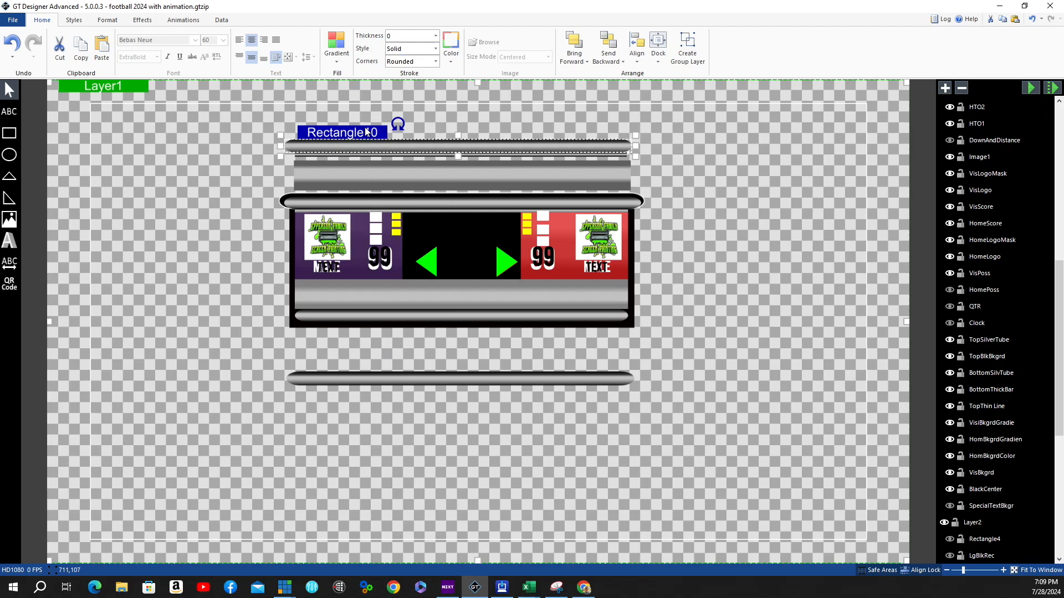
pyautogui.rightClick(365, 132)
pyautogui.click(398, 158)
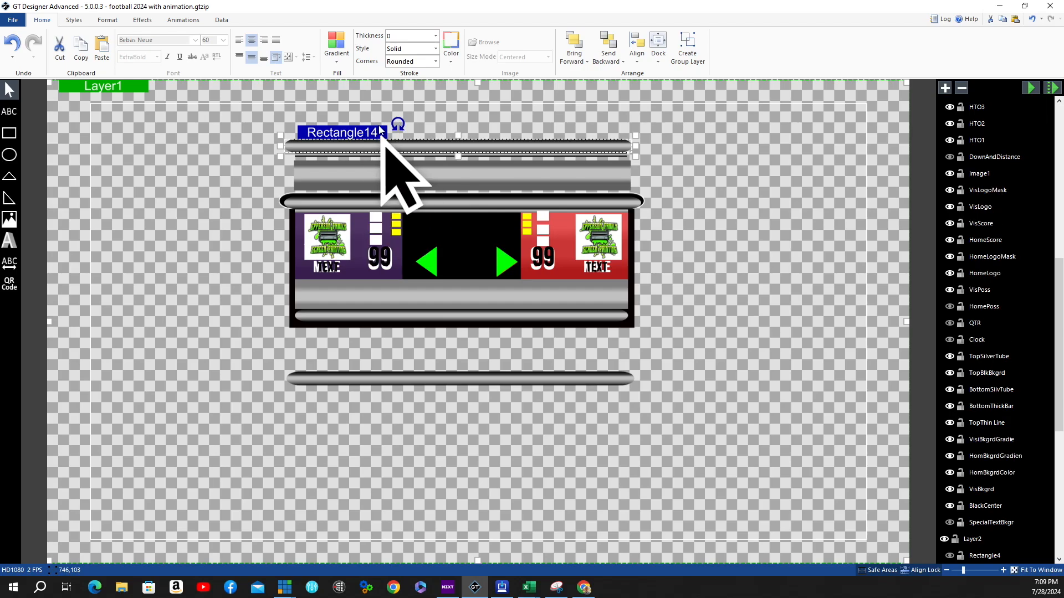
pyautogui.press('Up')
pyautogui.press('Up')
pyautogui.press('Up')
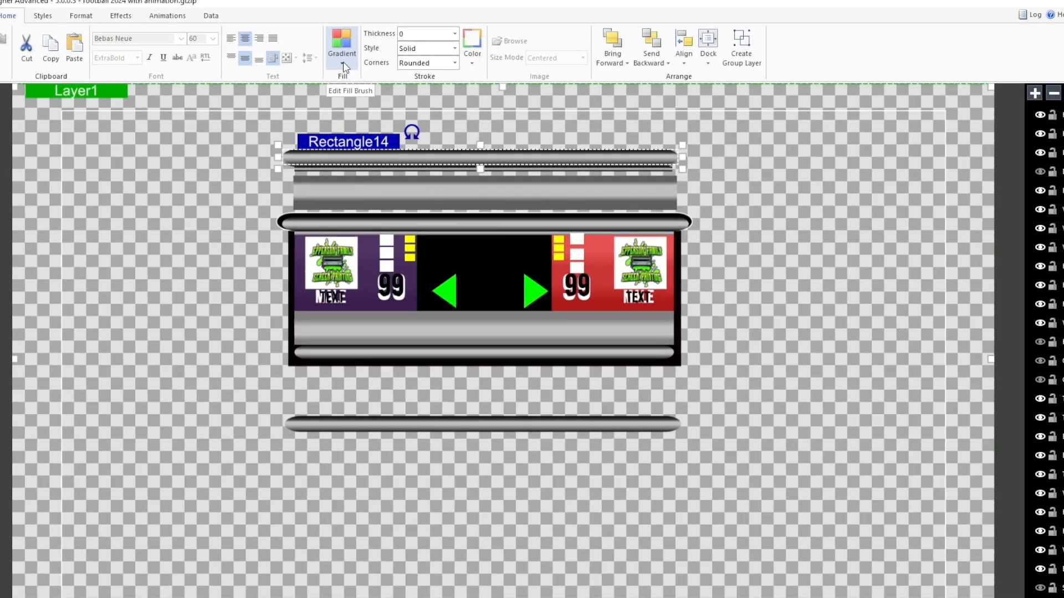
# - Fill the duplicated top tube with solid black and place it beneath Rectangle10 and Triangle2 in the layer order
pyautogui.click(337, 61)
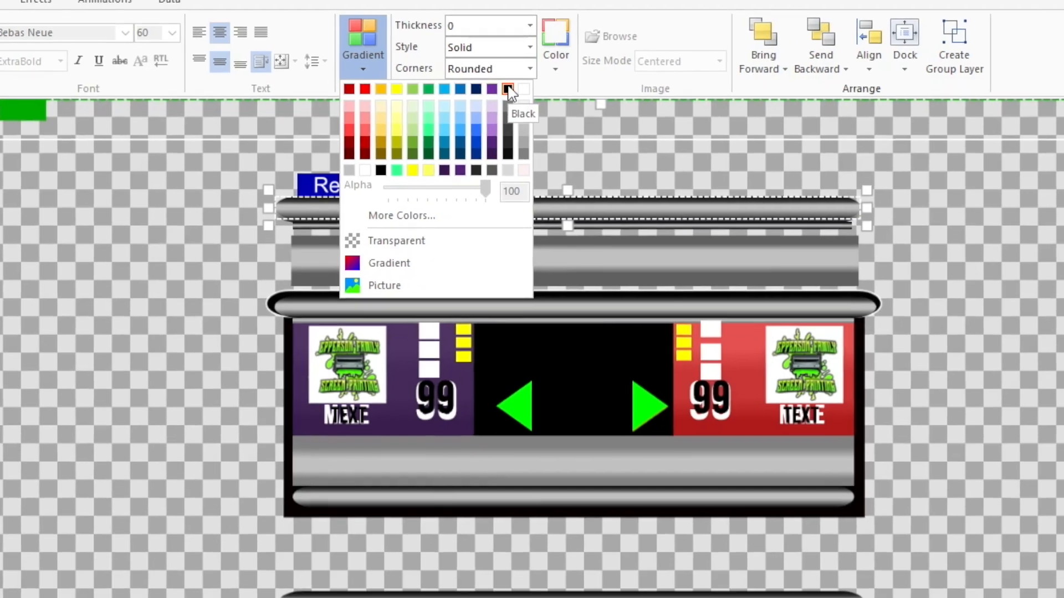
pyautogui.click(516, 90)
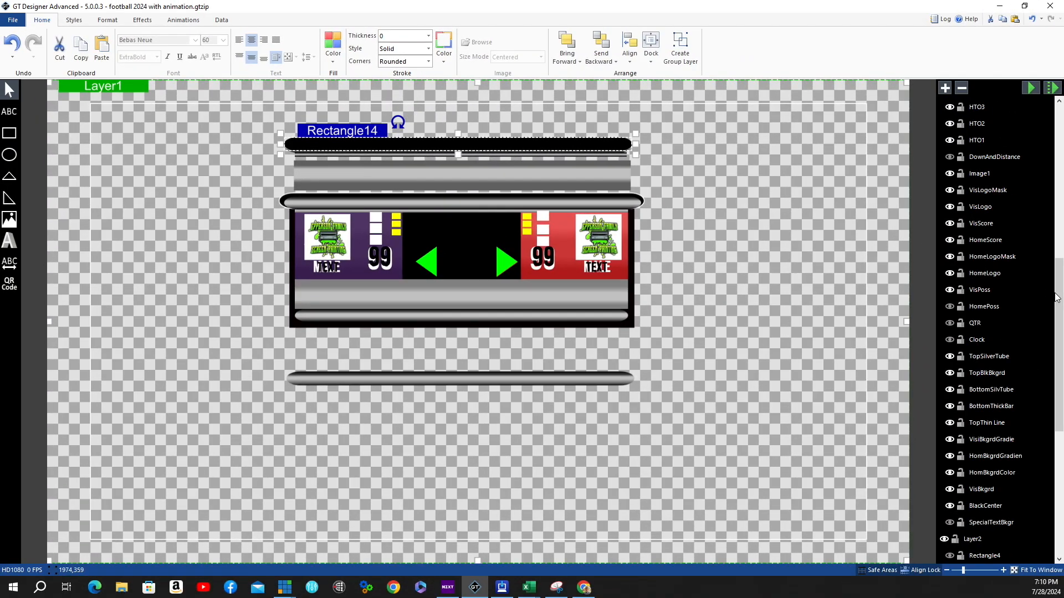
pyautogui.moveTo(1057, 294); pyautogui.dragTo(1055, 136)
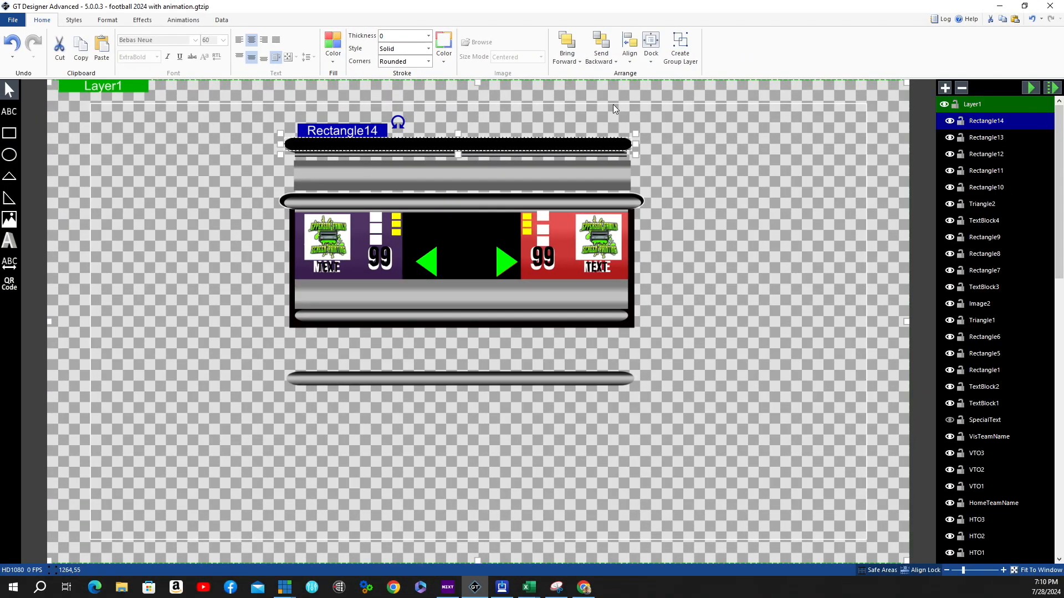
pyautogui.moveTo(981, 120); pyautogui.dragTo(982, 203)
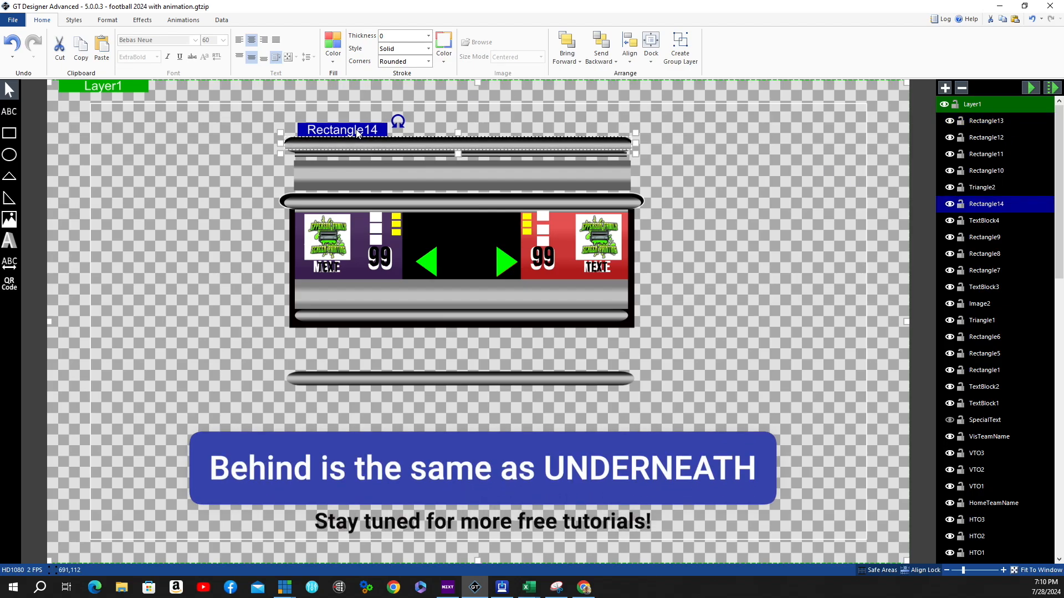
pyautogui.click(665, 168)
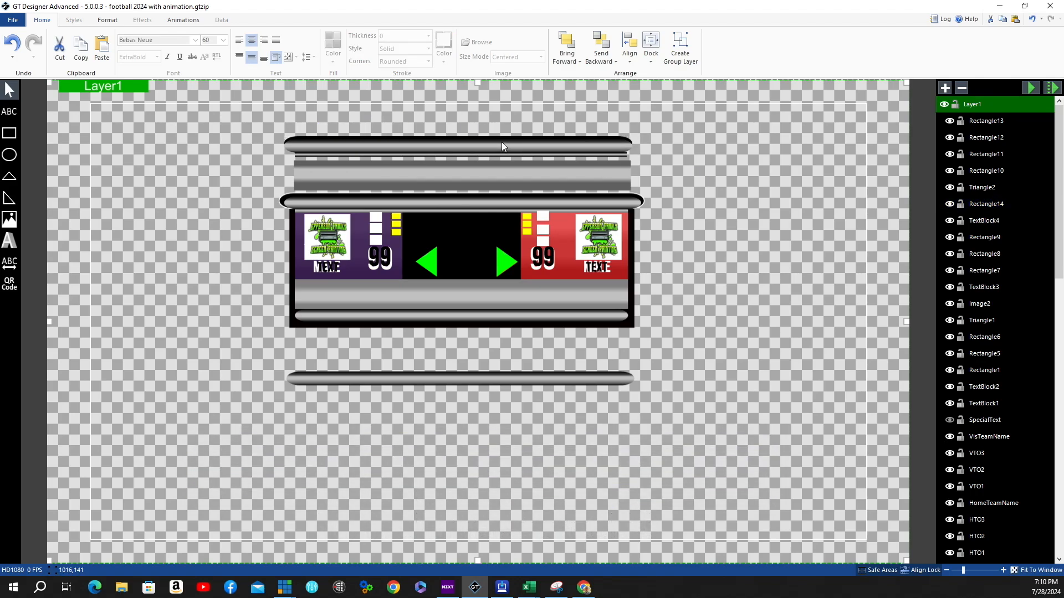
# - Set the width of the black tube Rectangle14 to 790
pyautogui.click(986, 205)
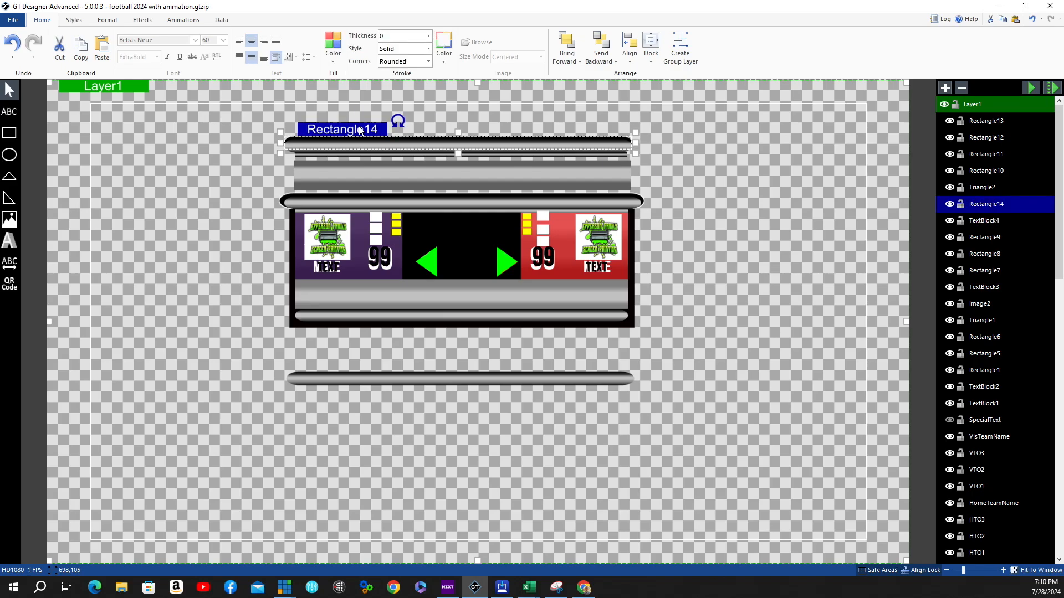
pyautogui.click(686, 173)
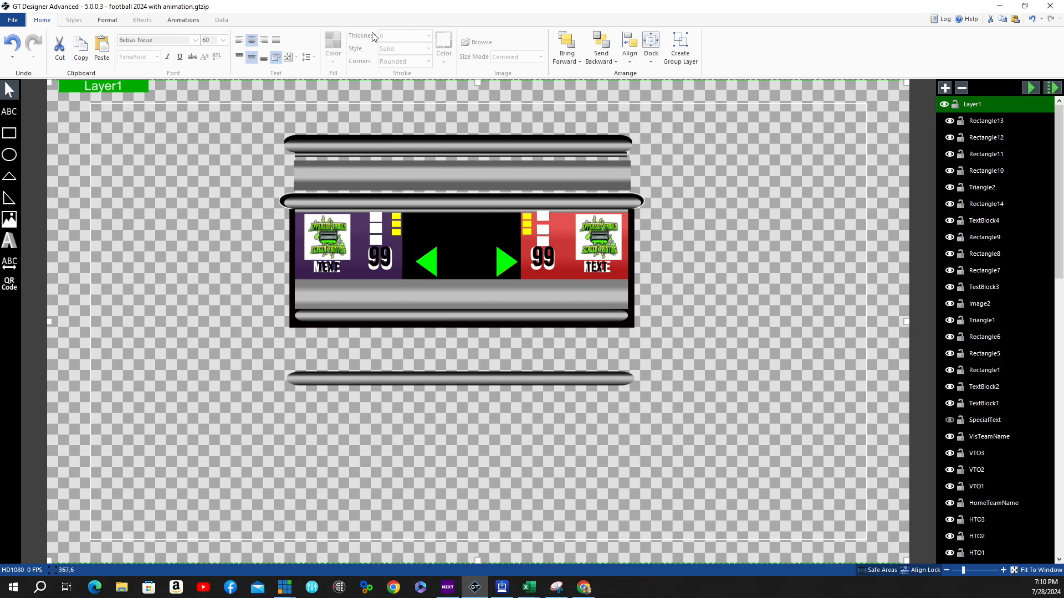
pyautogui.click(987, 204)
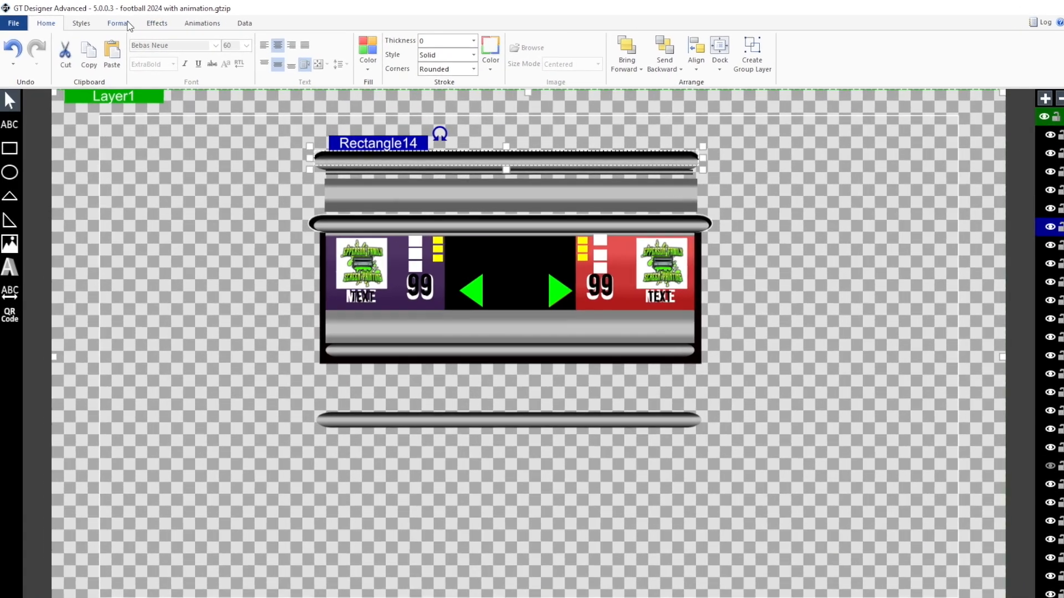
pyautogui.click(127, 24)
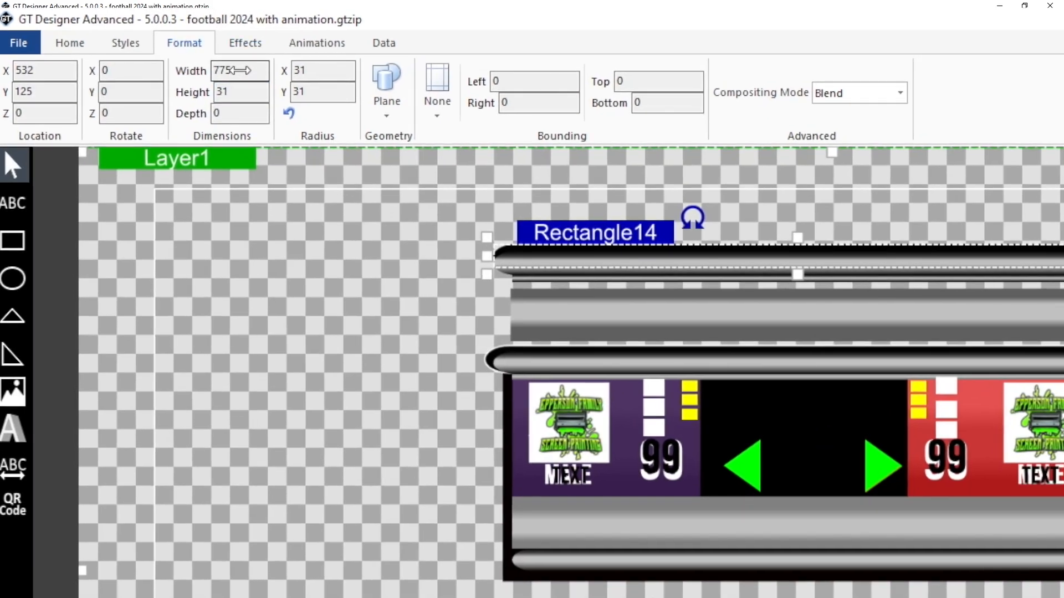
pyautogui.click(242, 70)
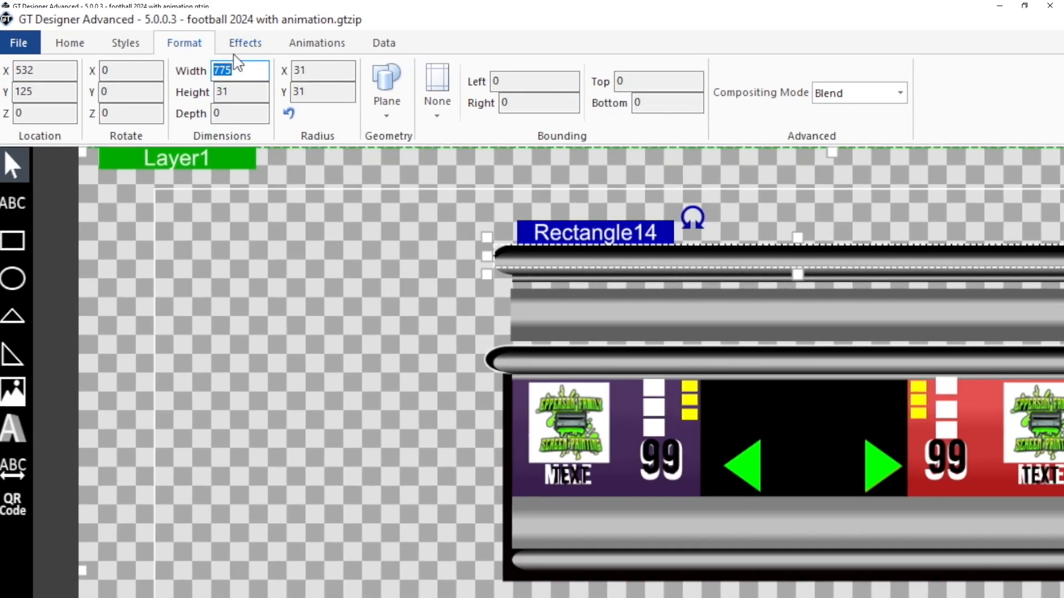
pyautogui.write('790')
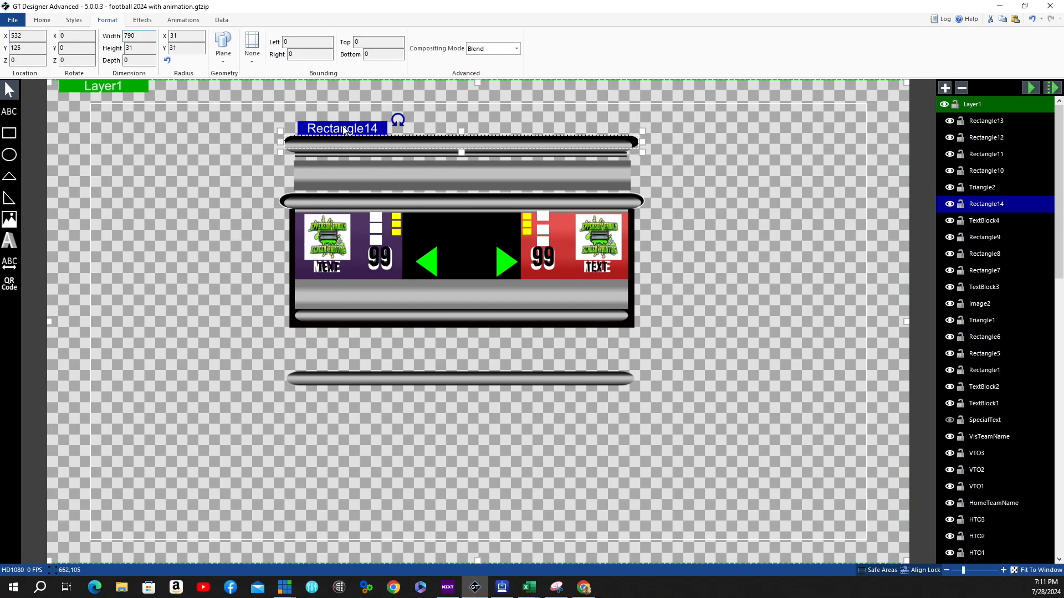
# - Nudge the black tube left to X 526 and down to Y 129 to center it behind the silver tube
pyautogui.press('Left')
pyautogui.press('Left')
pyautogui.press('Left')
pyautogui.press('Left')
pyautogui.press('Left')
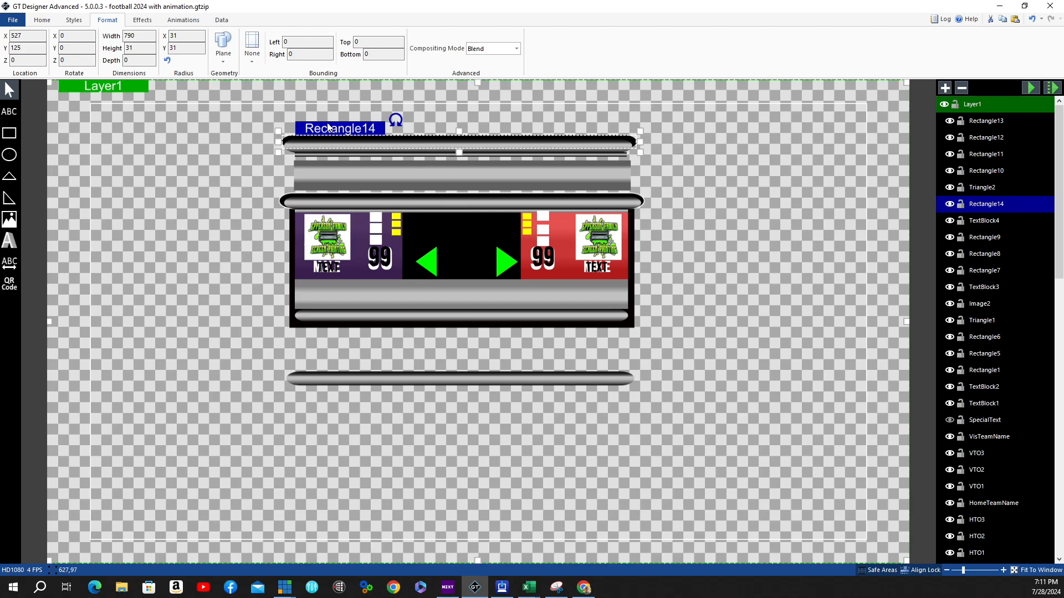
pyautogui.press('Left')
pyautogui.press('Down')
pyautogui.press('Down')
pyautogui.press('Down')
pyautogui.press('Down')
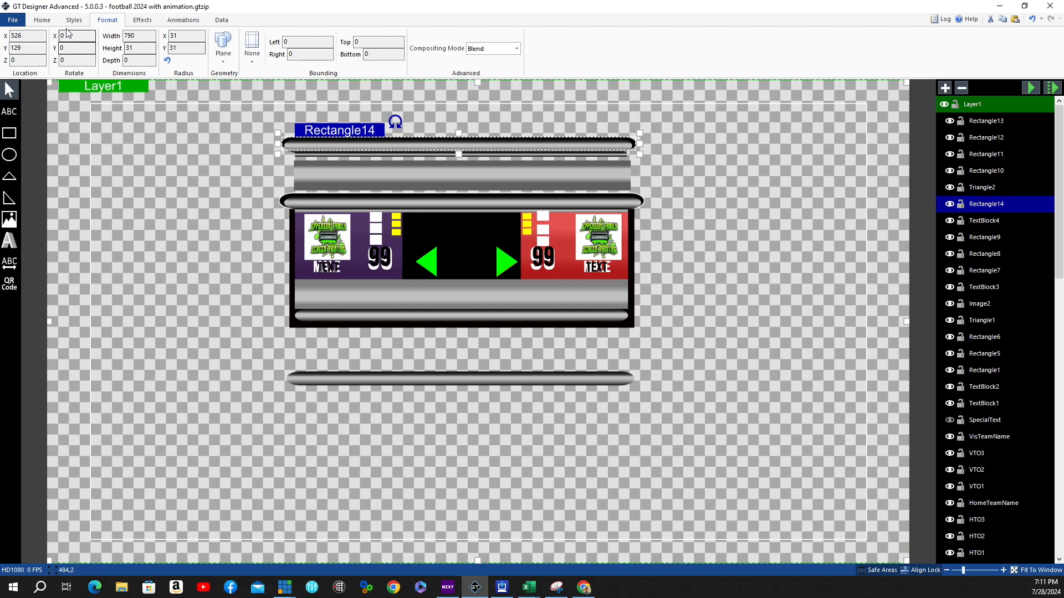
# - Give the black tube a white stroke with a thickness of 2
pyautogui.click(42, 20)
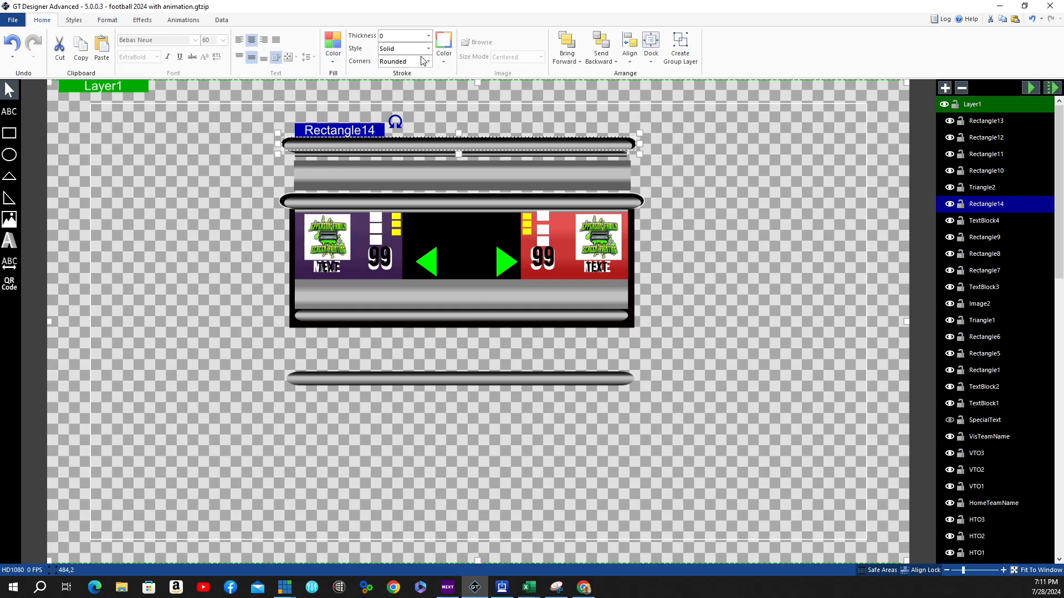
pyautogui.click(447, 63)
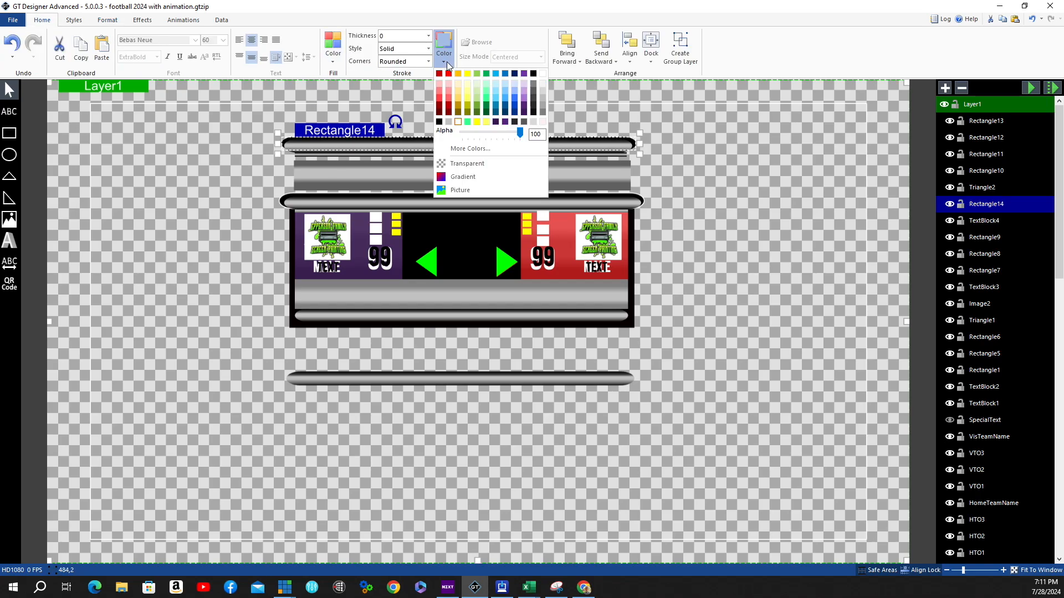
pyautogui.click(541, 73)
pyautogui.click(429, 37)
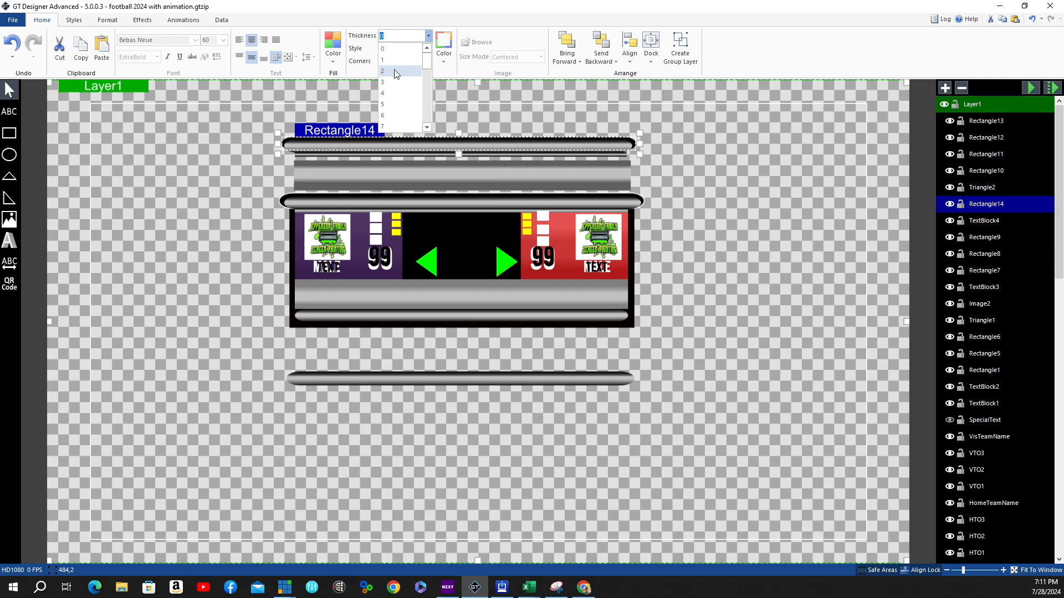
pyautogui.click(397, 63)
pyautogui.click(727, 157)
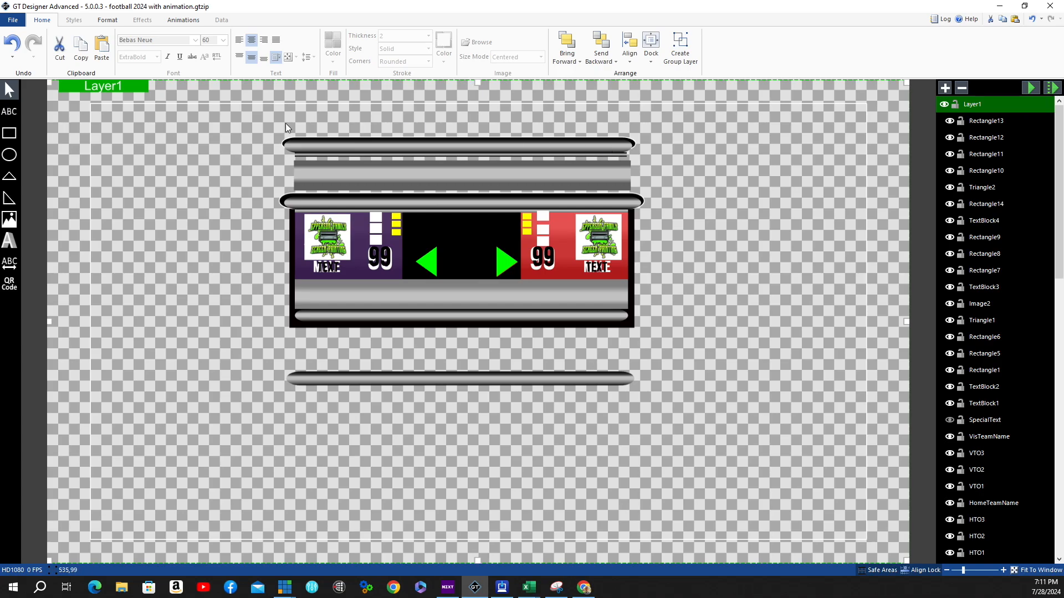
# - Show the Clock text in the scoreboard's center panel
pyautogui.scroll(-10, 949, 288)
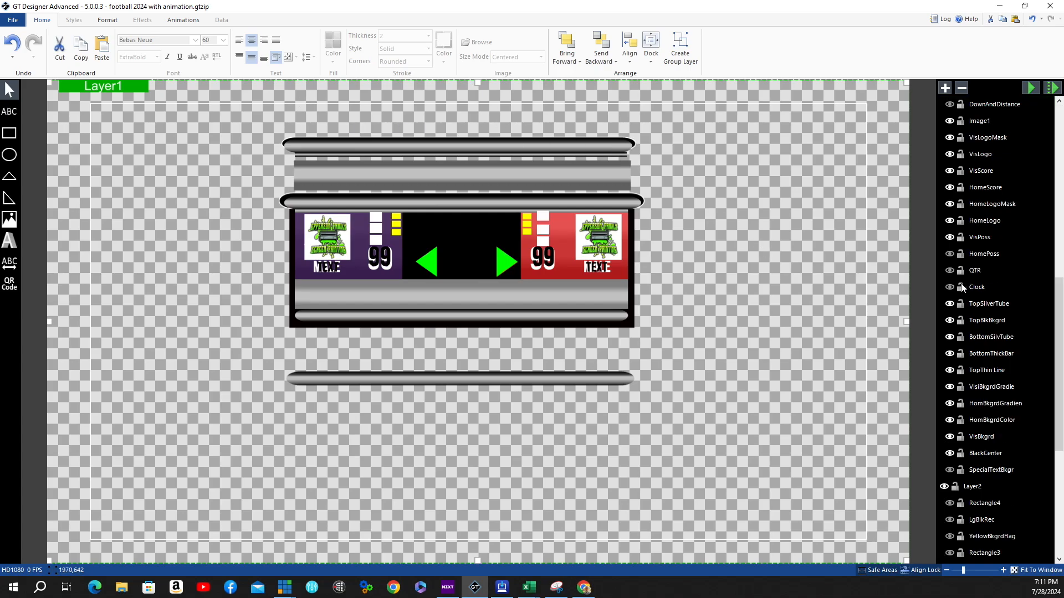
pyautogui.click(949, 287)
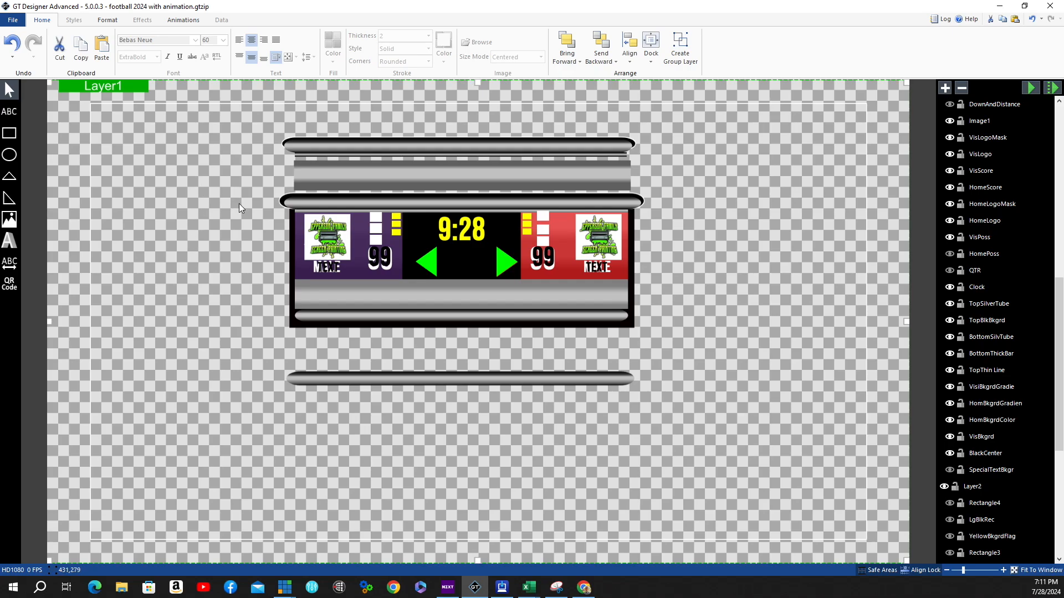
# - Add a text block over the clock in the center panel, centered horizontally and vertically, using the Bebas Neue font
pyautogui.click(10, 113)
pyautogui.moveTo(425, 211); pyautogui.dragTo(501, 246)
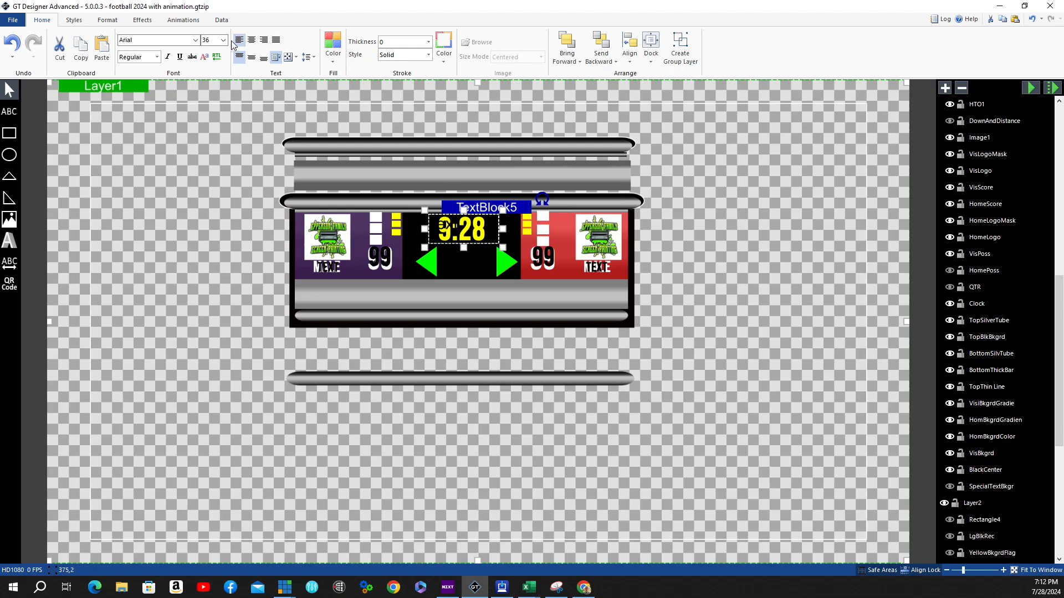
pyautogui.click(251, 40)
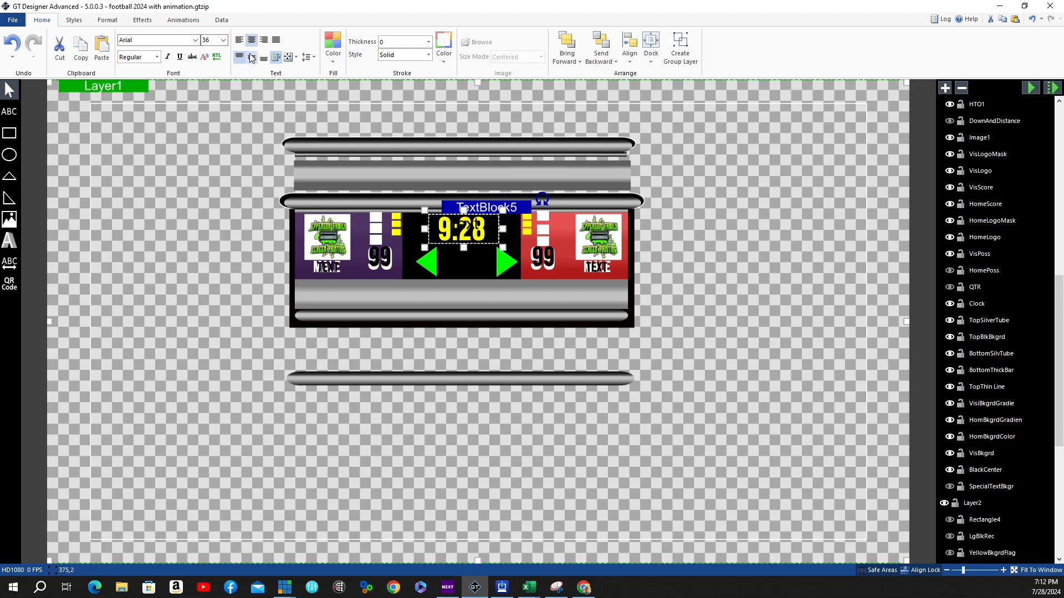
pyautogui.click(251, 58)
pyautogui.click(195, 40)
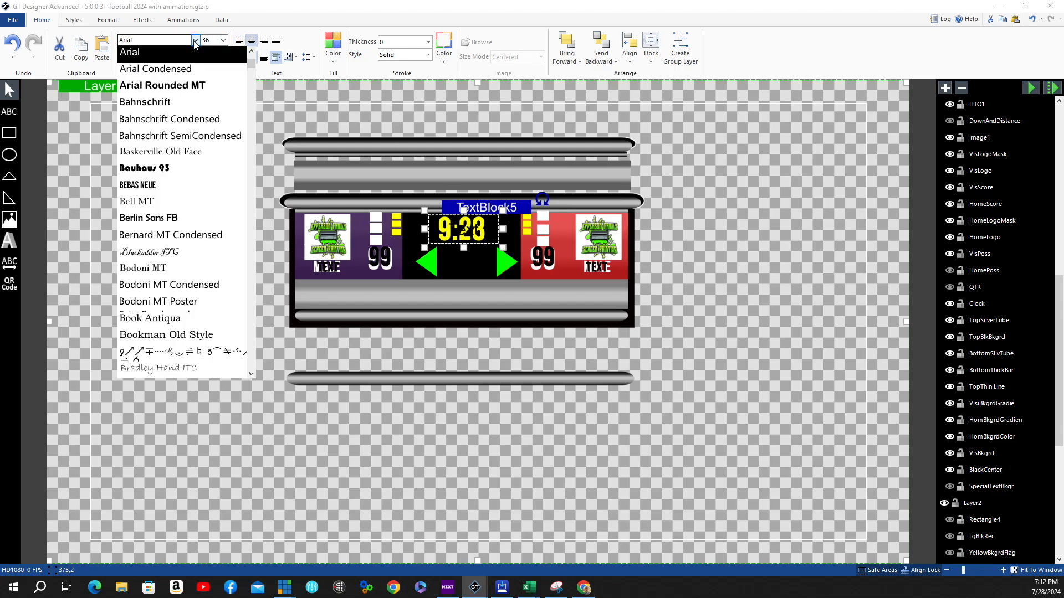
pyautogui.click(144, 187)
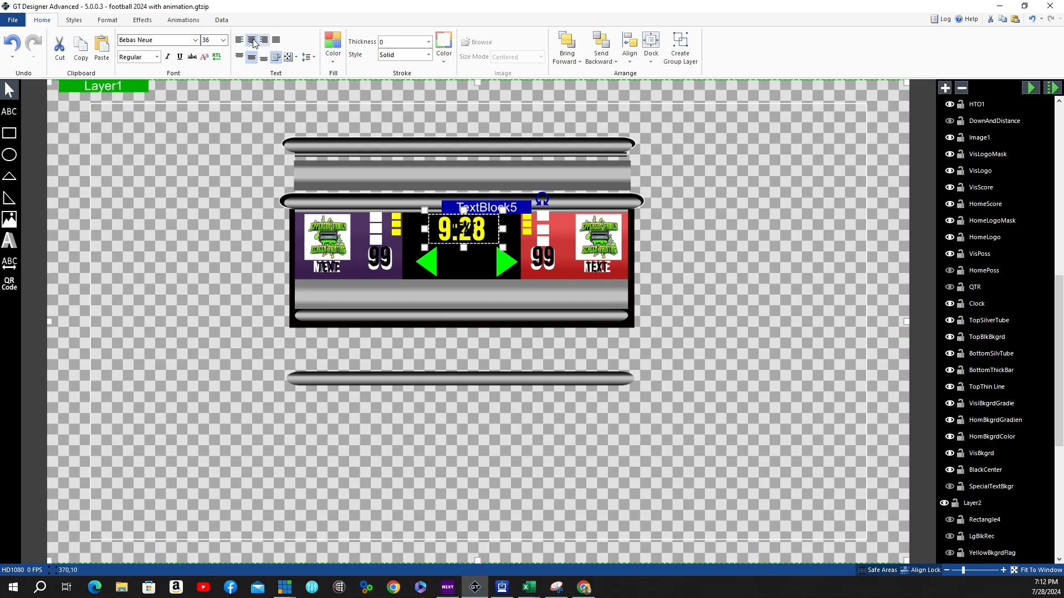
# - Format the new clock text block with a white fill, ExtraBold weight and font size 84
pyautogui.click(333, 54)
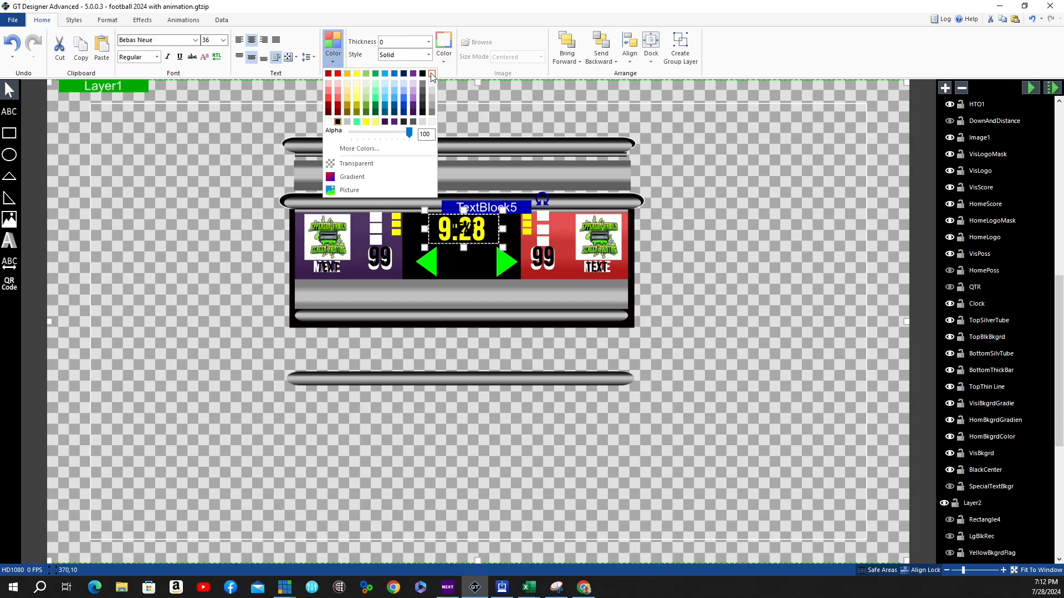
pyautogui.click(430, 73)
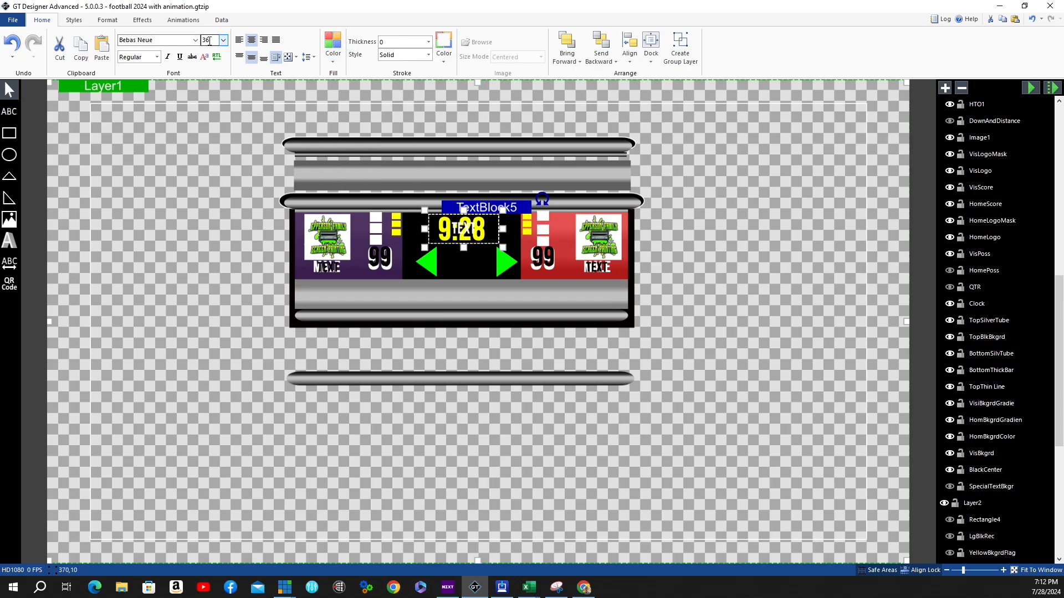
pyautogui.click(157, 57)
pyautogui.scroll(-1, 150, 146)
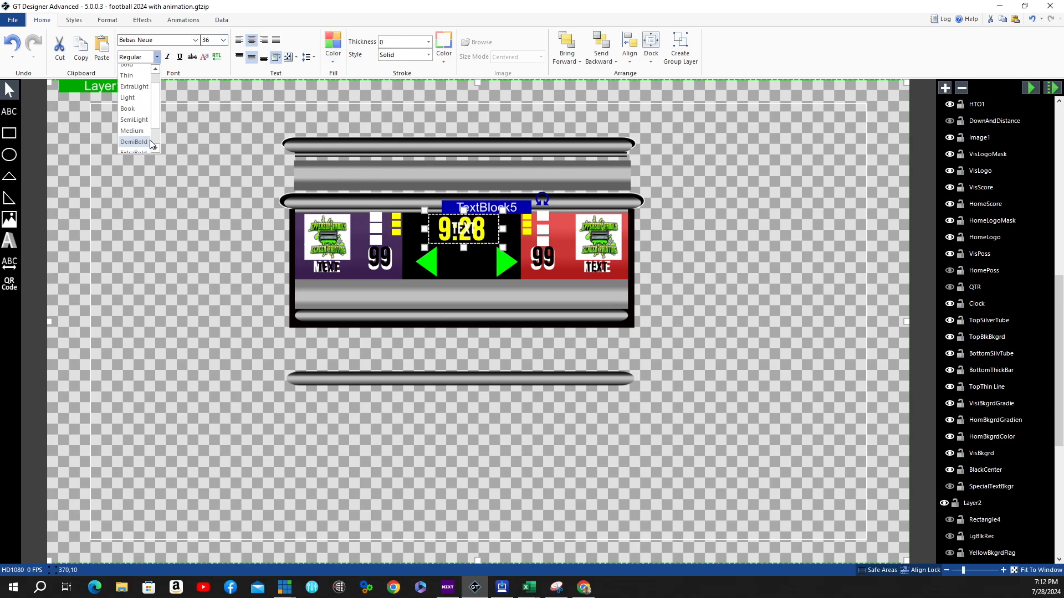
pyautogui.click(145, 144)
pyautogui.click(224, 40)
pyautogui.click(212, 172)
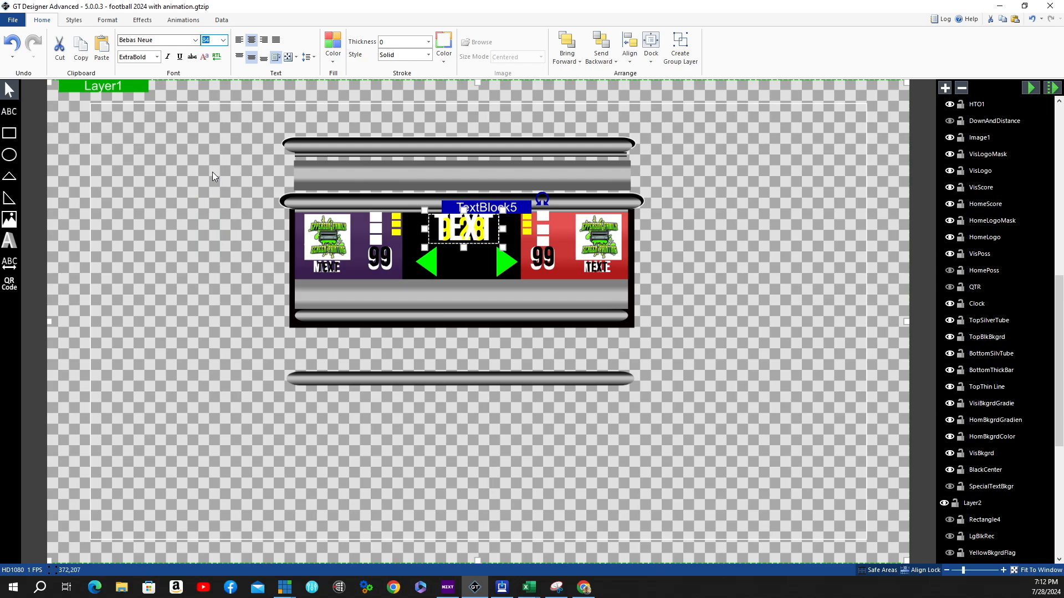
# - Replace the placeholder in the clock text block with clock digits and set its text sizing to Shrink
pyautogui.doubleClick(457, 234)
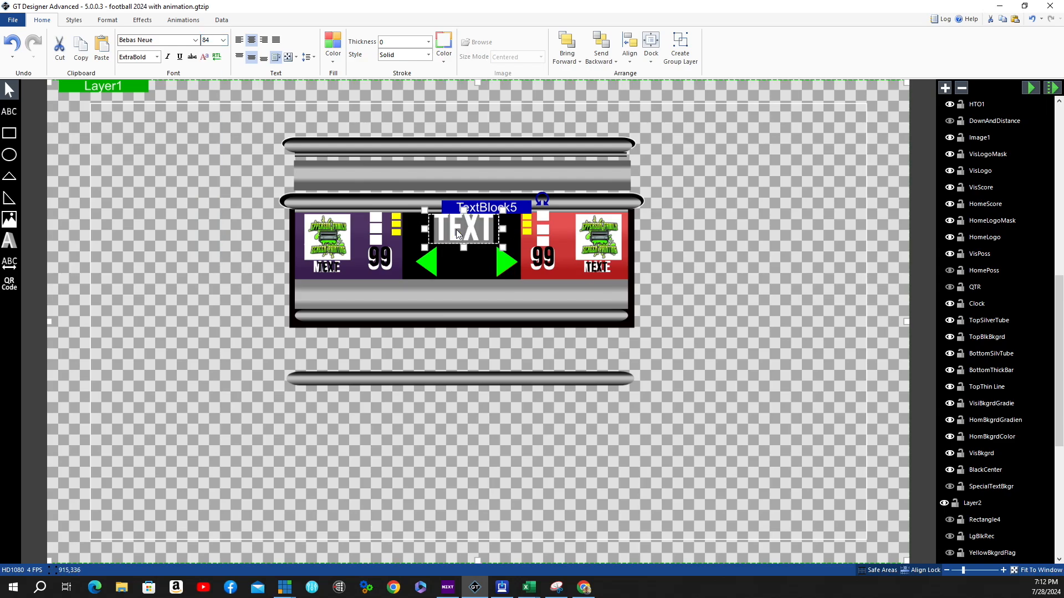
pyautogui.write('12')
pyautogui.press('BackSpace')
pyautogui.press('BackSpace')
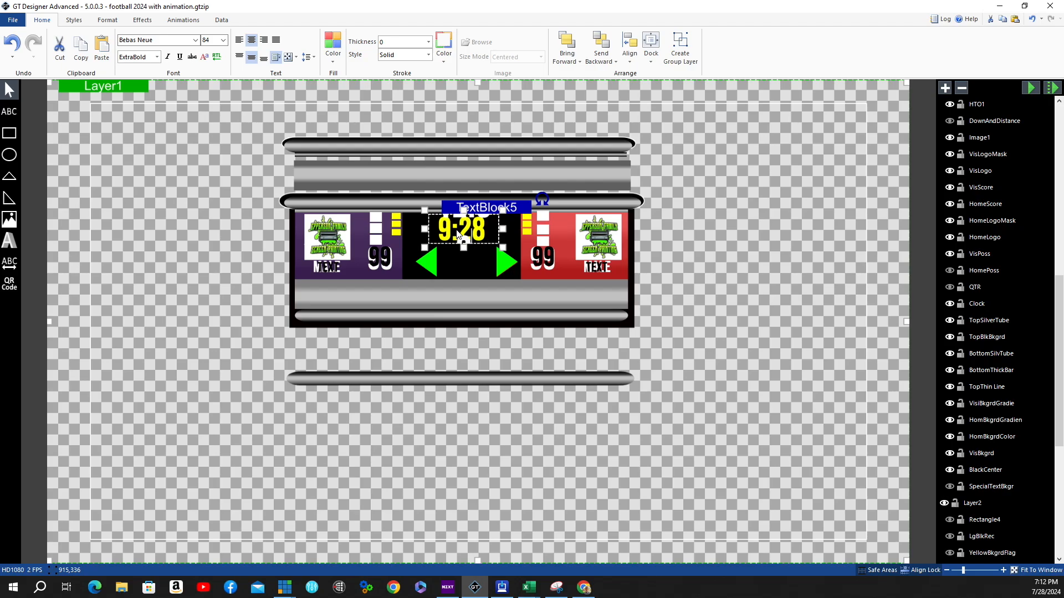
pyautogui.press('Return')
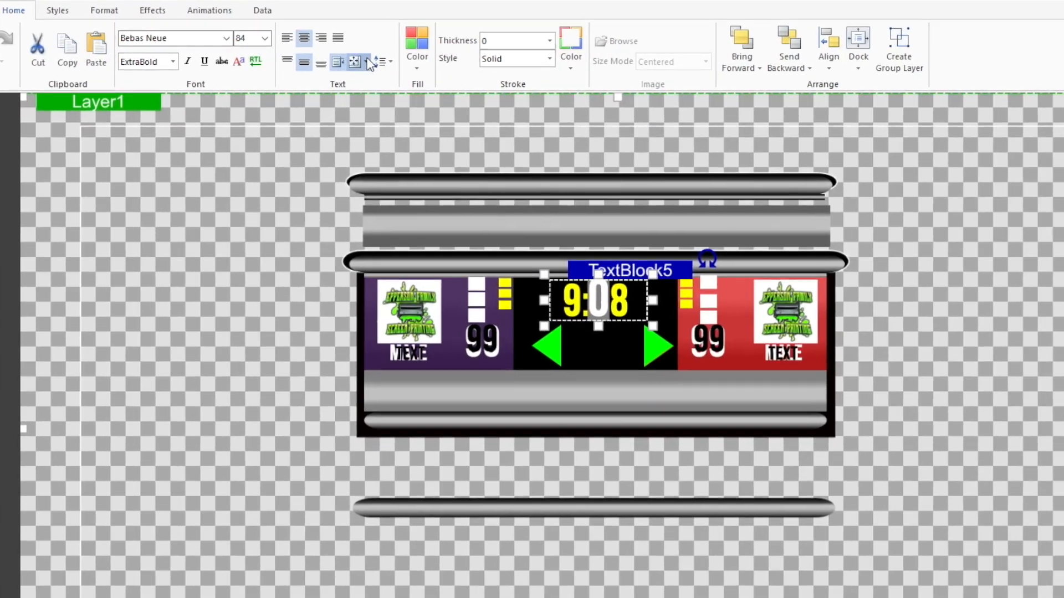
pyautogui.click(296, 57)
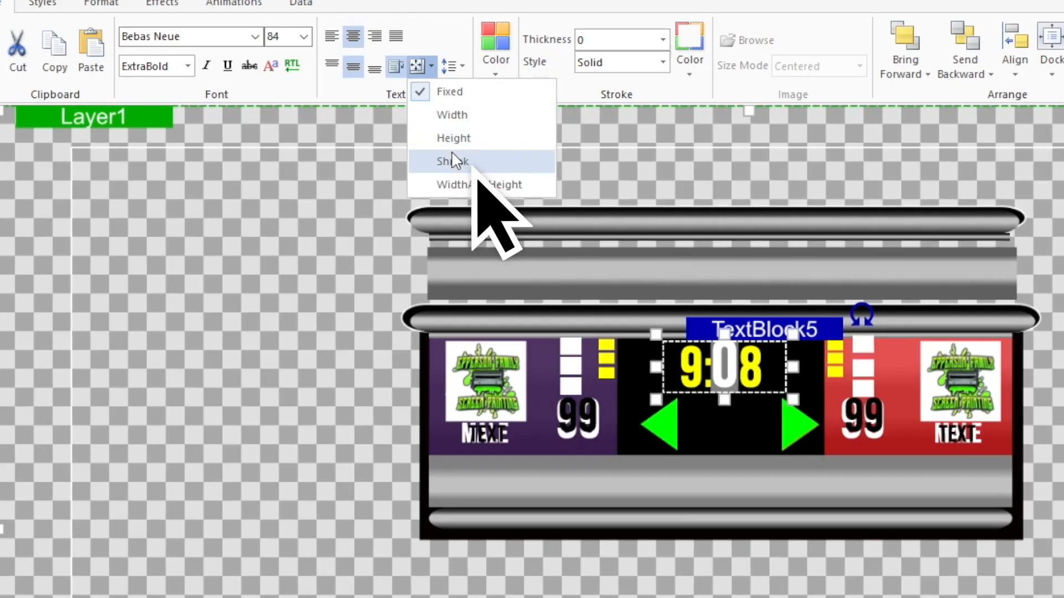
pyautogui.click(450, 158)
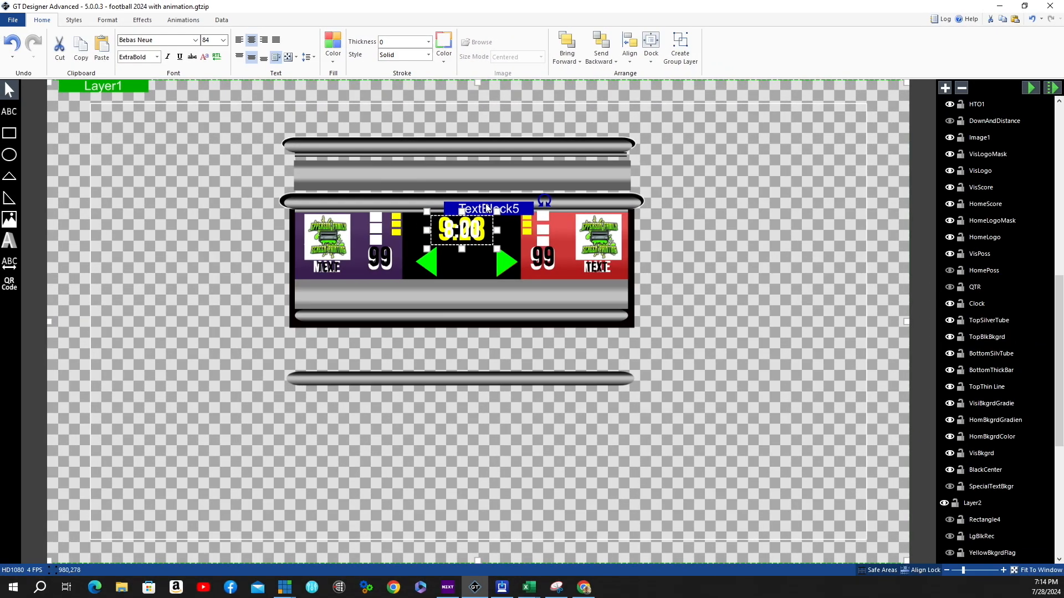
pyautogui.click(680, 235)
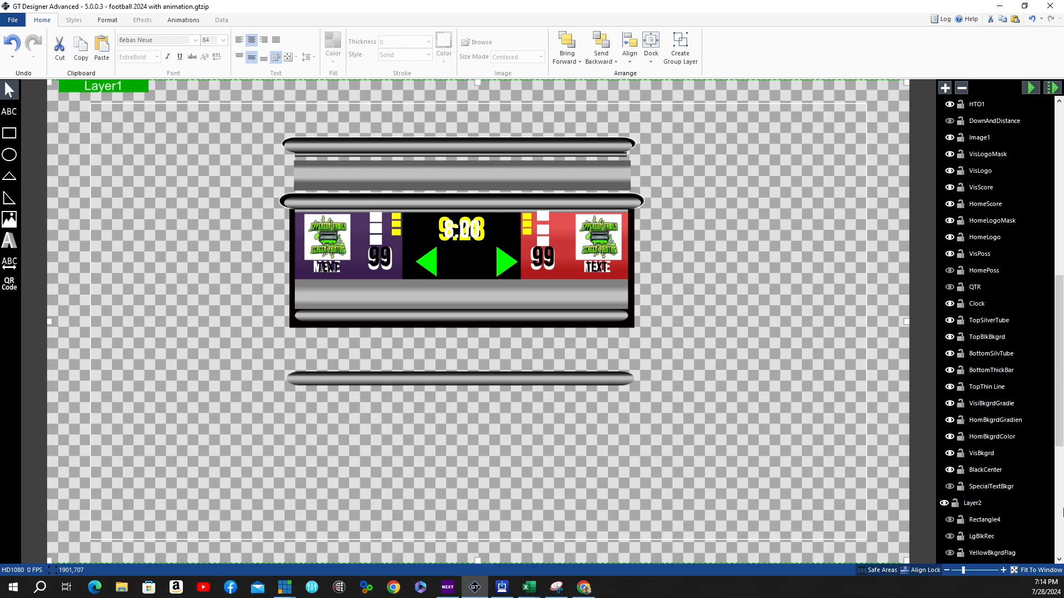
# - Show the QTR text and add a text block over it between the green arrows, centered horizontally and vertically
pyautogui.click(949, 288)
pyautogui.click(10, 113)
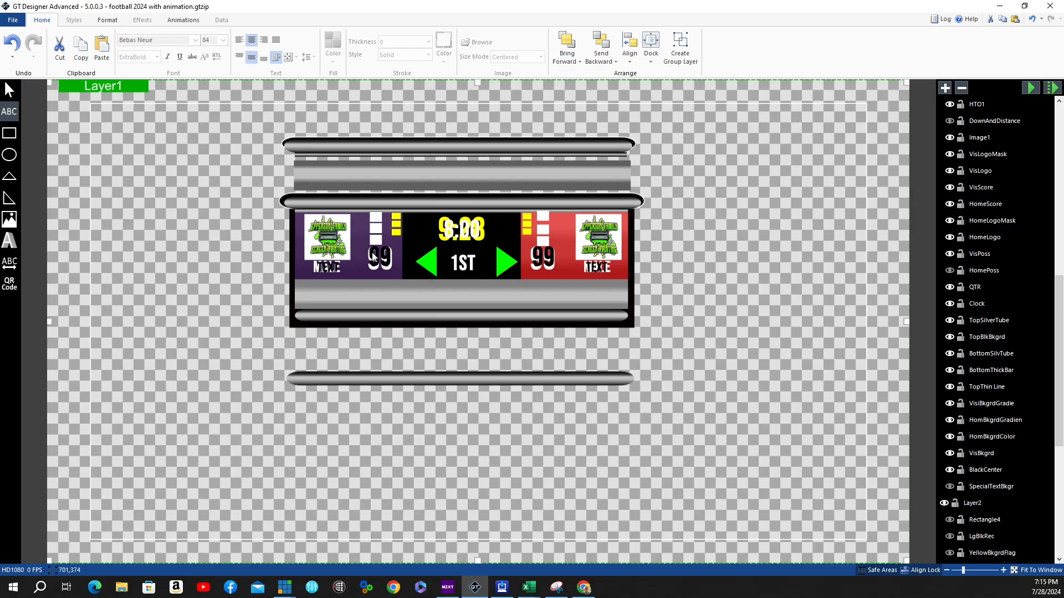
pyautogui.moveTo(444, 247); pyautogui.dragTo(485, 272)
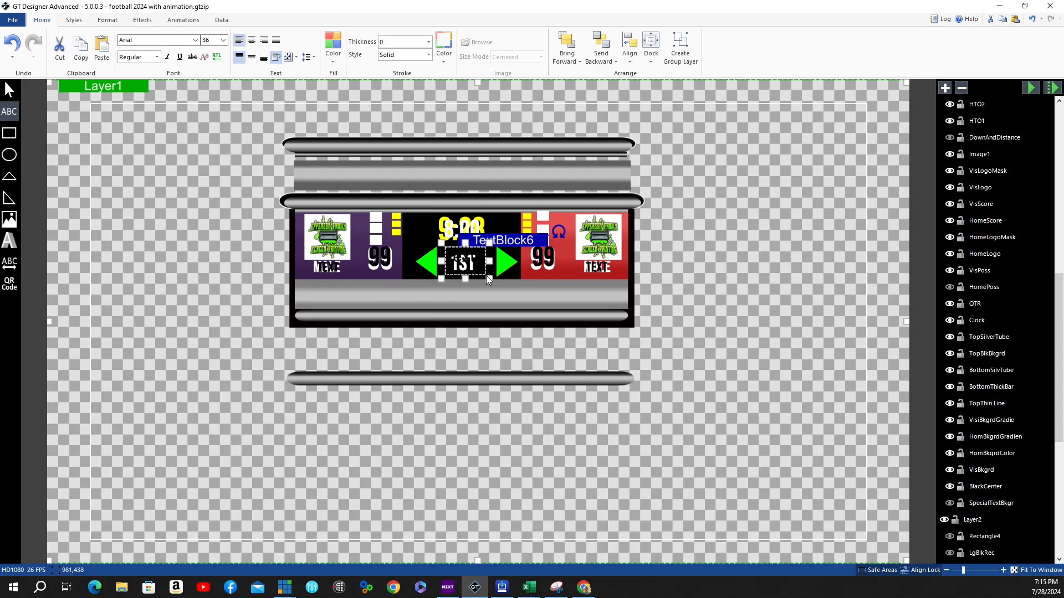
pyautogui.click(251, 40)
pyautogui.click(252, 58)
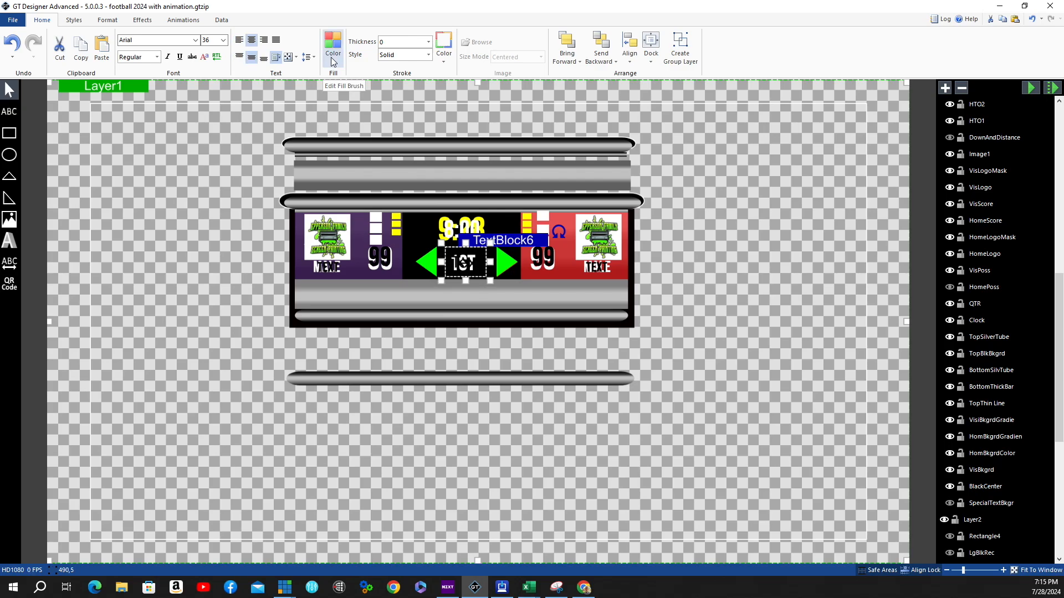
# - Format the new quarter text block with a yellow fill and the Bebas Neue font in ExtraBold weight
pyautogui.click(333, 59)
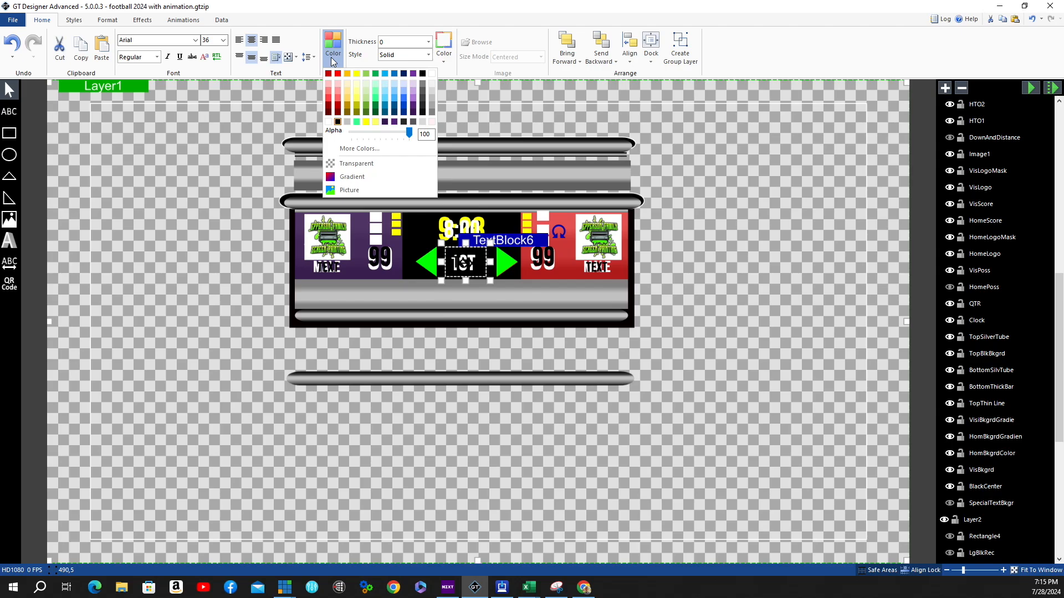
pyautogui.click(357, 73)
pyautogui.click(195, 40)
pyautogui.click(156, 189)
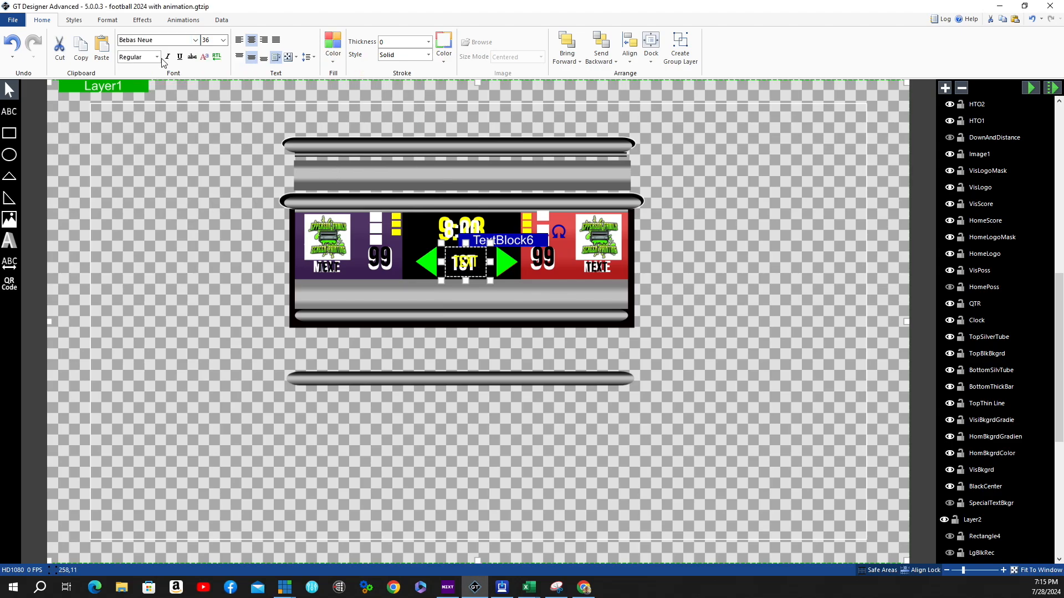
pyautogui.click(156, 57)
pyautogui.scroll(-2, 142, 129)
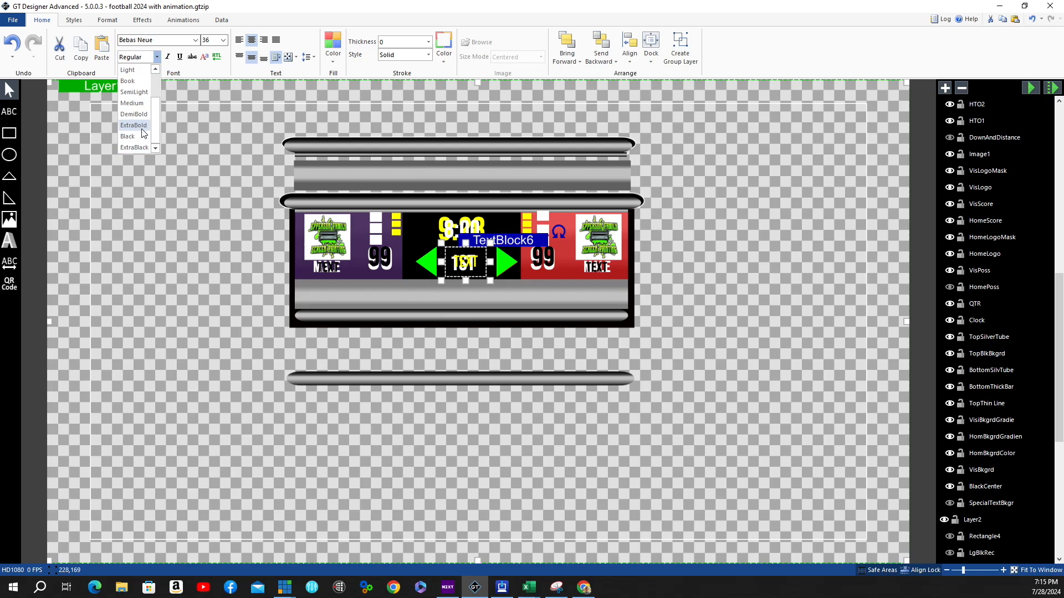
pyautogui.click(141, 128)
# - Set the quarter text block's sizing to Shrink and change its text to HALF
pyautogui.click(296, 57)
pyautogui.click(308, 111)
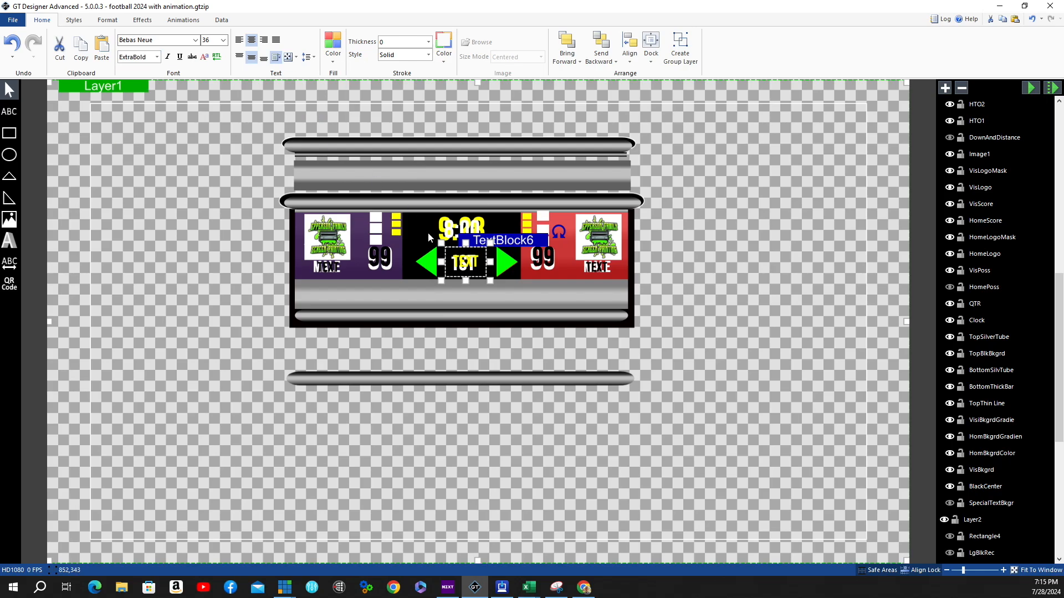
pyautogui.doubleClick(468, 264)
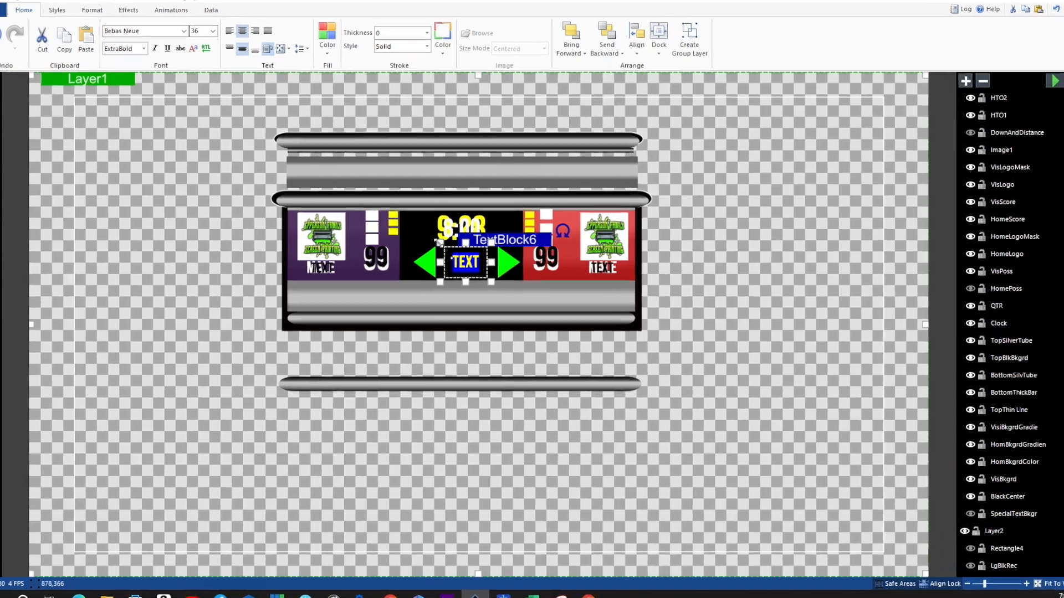
pyautogui.write('HALF')
pyautogui.click(694, 282)
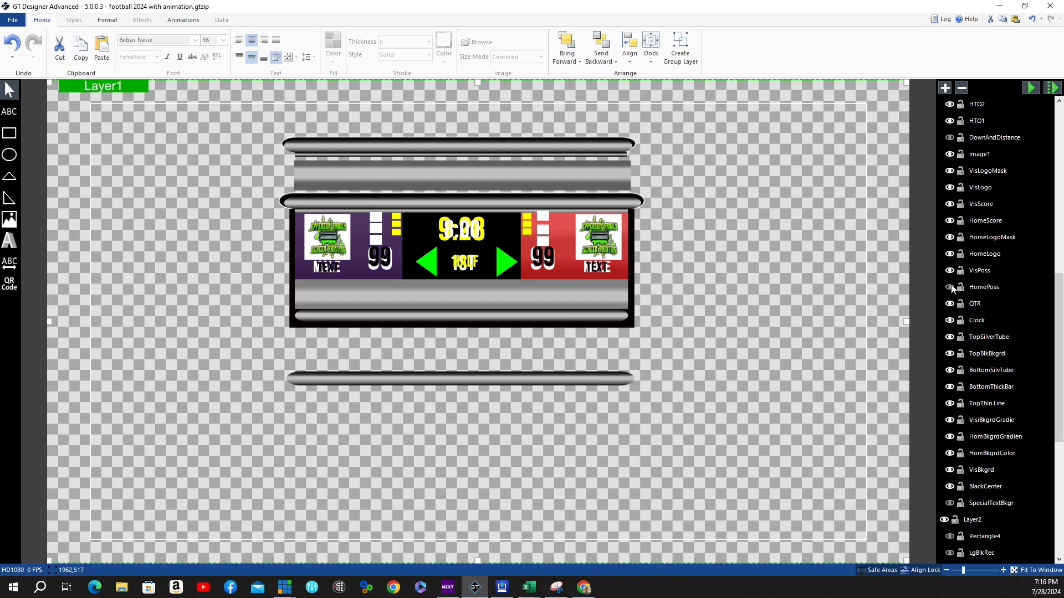
# - Show the DownAndDistance text and add a text block over it on the silver bar, centered horizontally and vertically
pyautogui.click(949, 137)
pyautogui.click(5, 109)
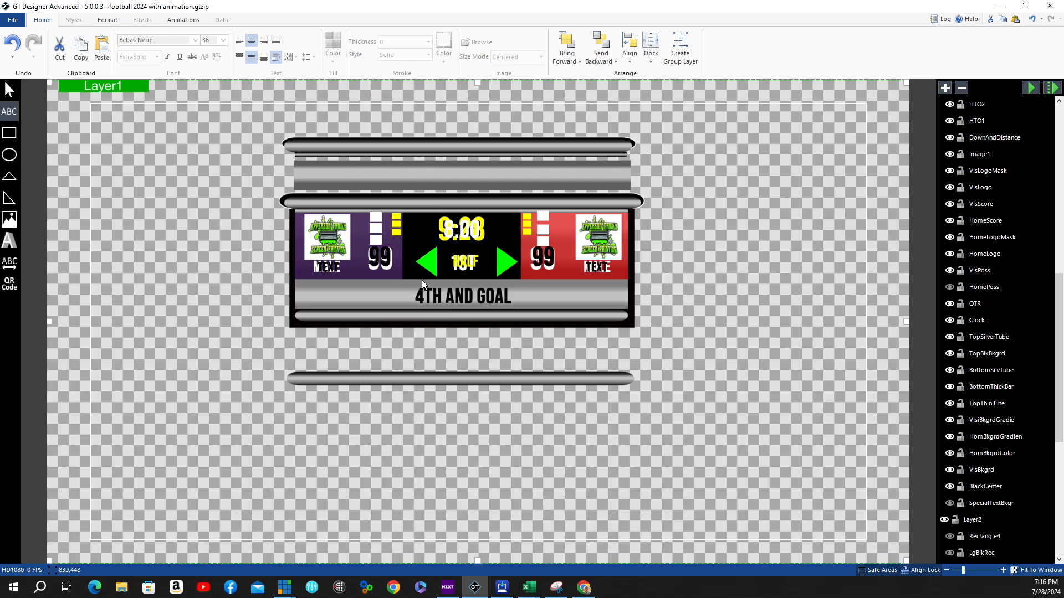
pyautogui.moveTo(402, 282); pyautogui.dragTo(527, 309)
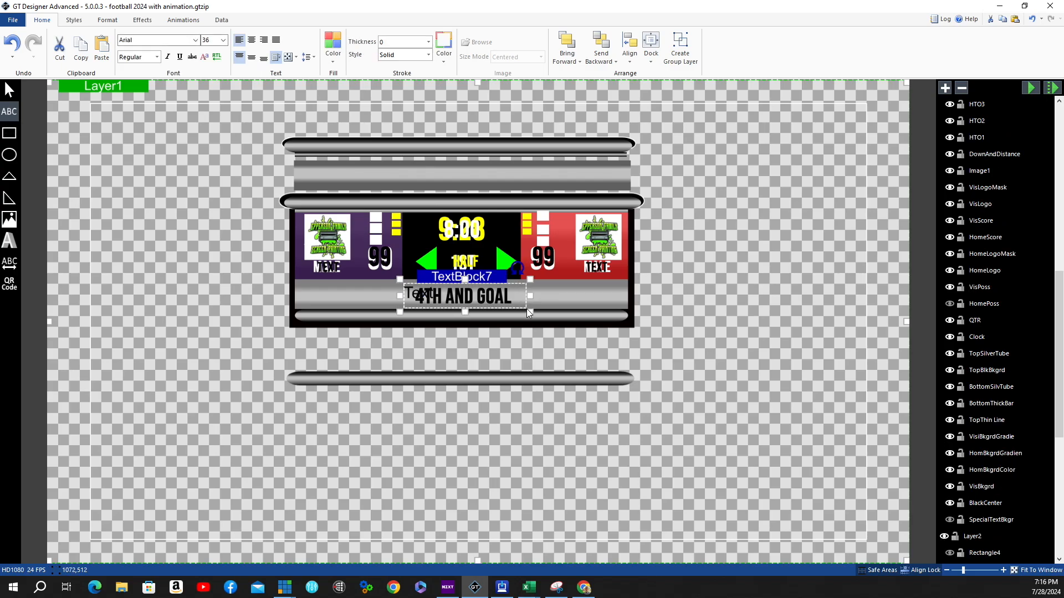
pyautogui.click(251, 39)
pyautogui.click(252, 58)
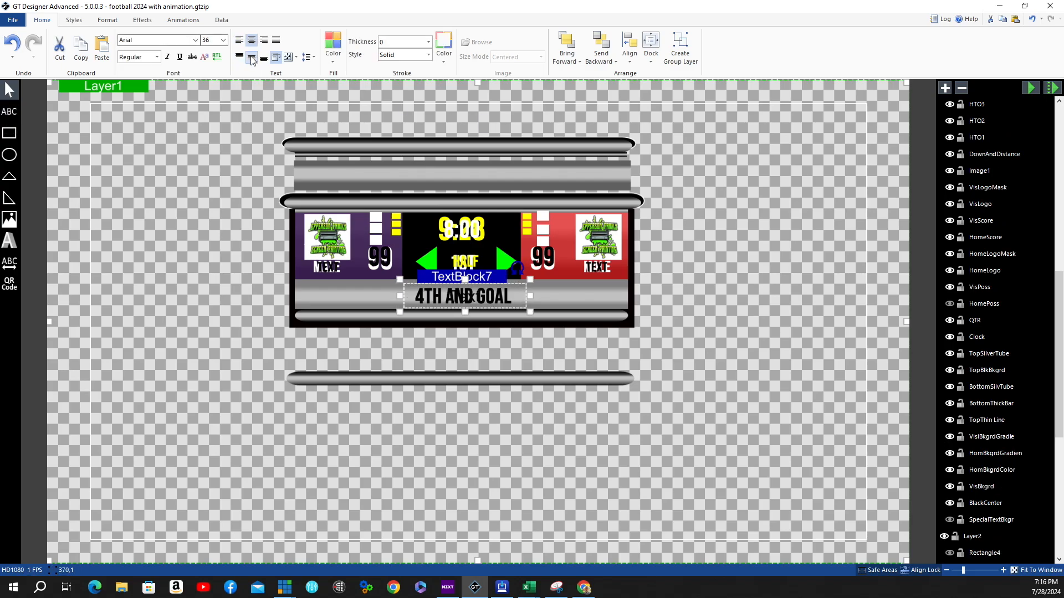
# - Give the new down-and-distance text block a white fill and set its text sizing to Shrink
pyautogui.click(333, 54)
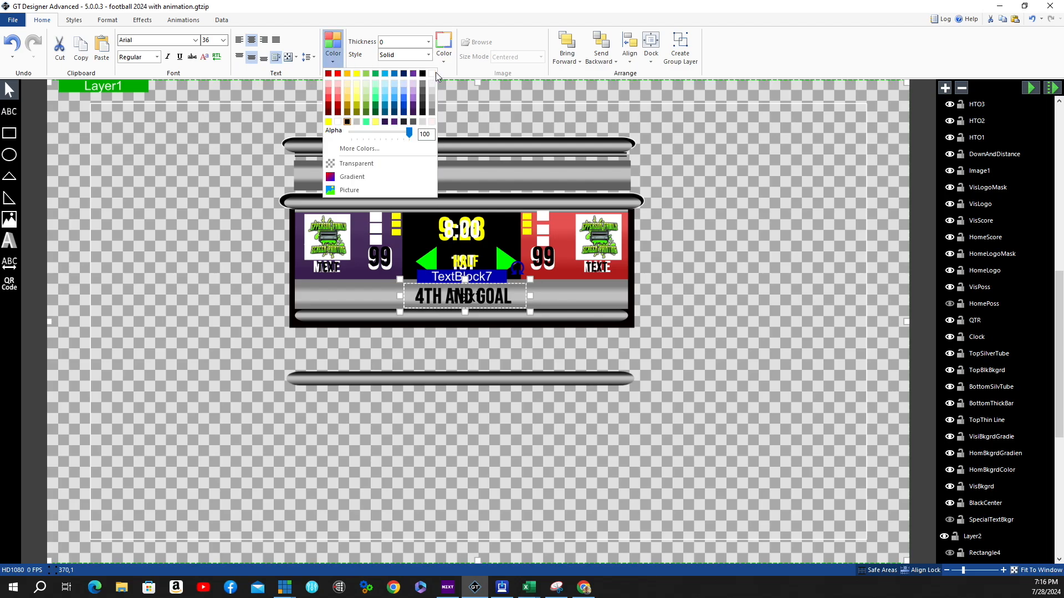
pyautogui.click(432, 75)
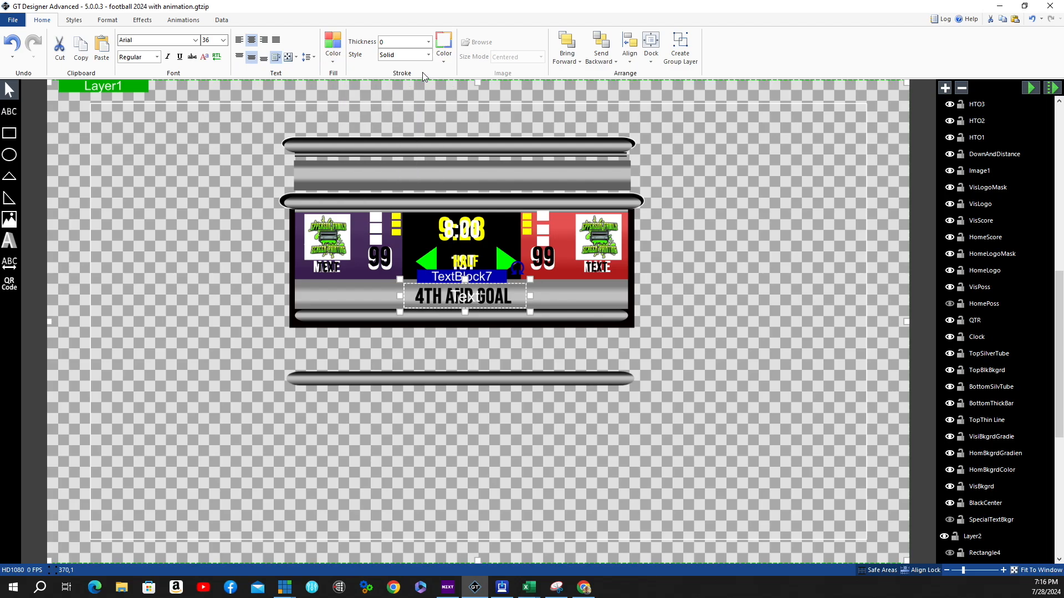
pyautogui.click(296, 57)
pyautogui.click(303, 111)
# - Set the down-and-distance text block to Bebas Neue, ExtraBold, at font size 120
pyautogui.click(195, 40)
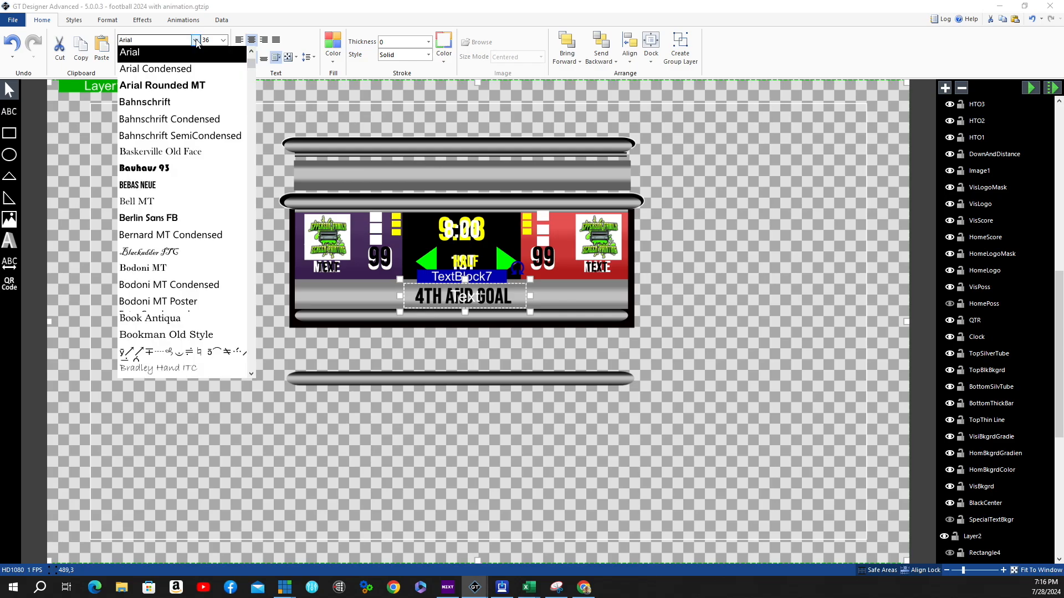
pyautogui.click(158, 191)
pyautogui.click(157, 57)
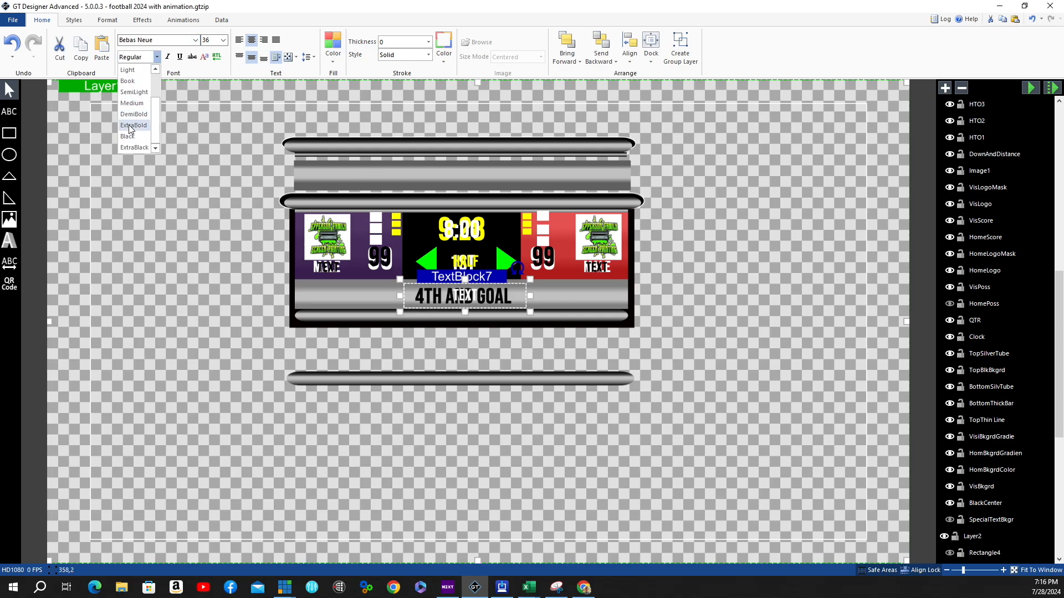
pyautogui.click(134, 126)
pyautogui.click(222, 40)
pyautogui.click(208, 194)
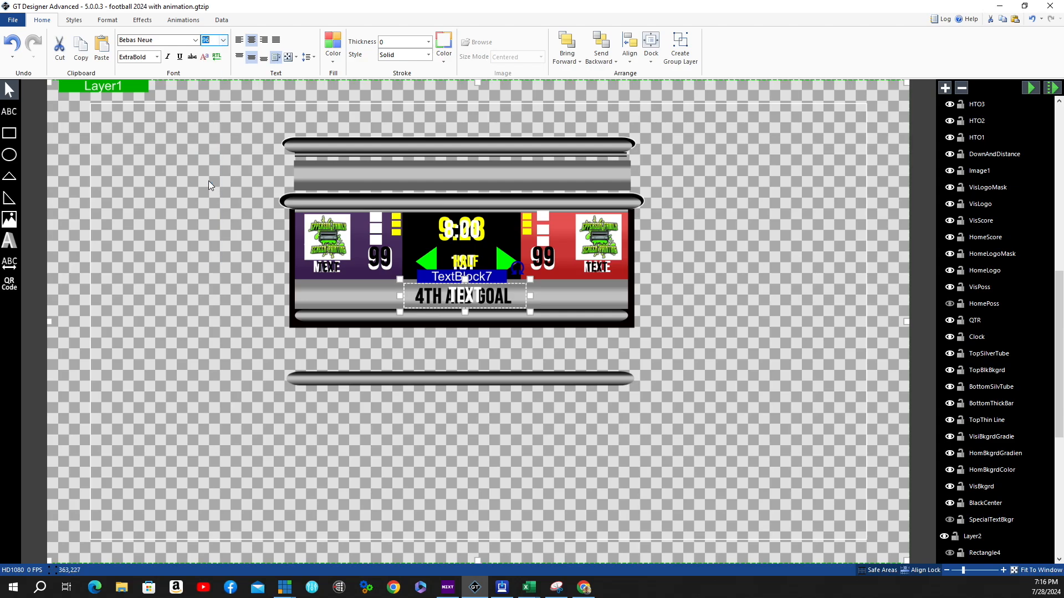
# - Change the down-and-distance text to 4TH AND INCHES and deselect the text block
pyautogui.write('4T')
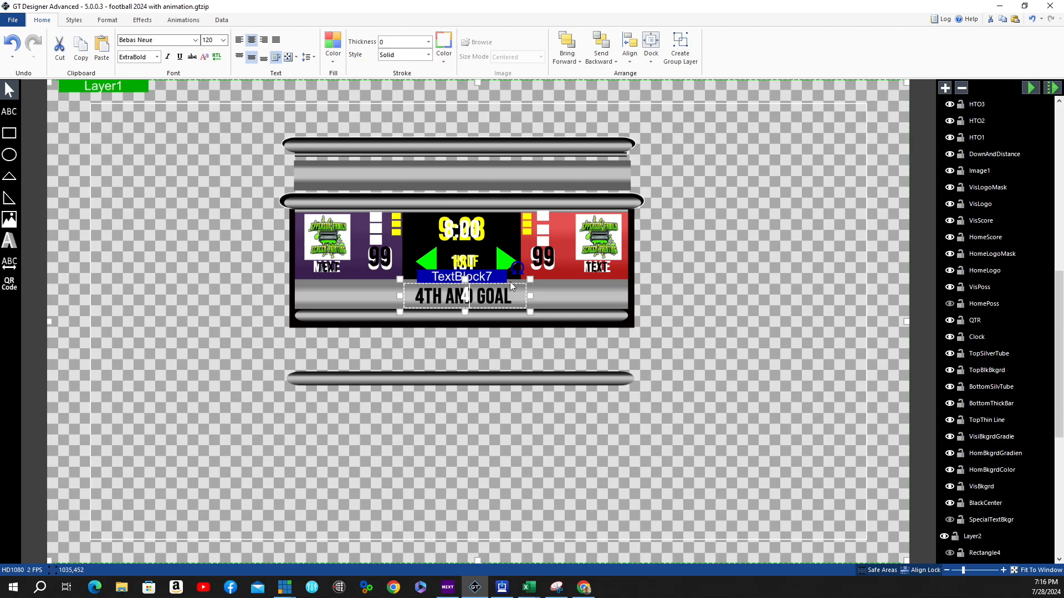
pyautogui.write('H AND INCH')
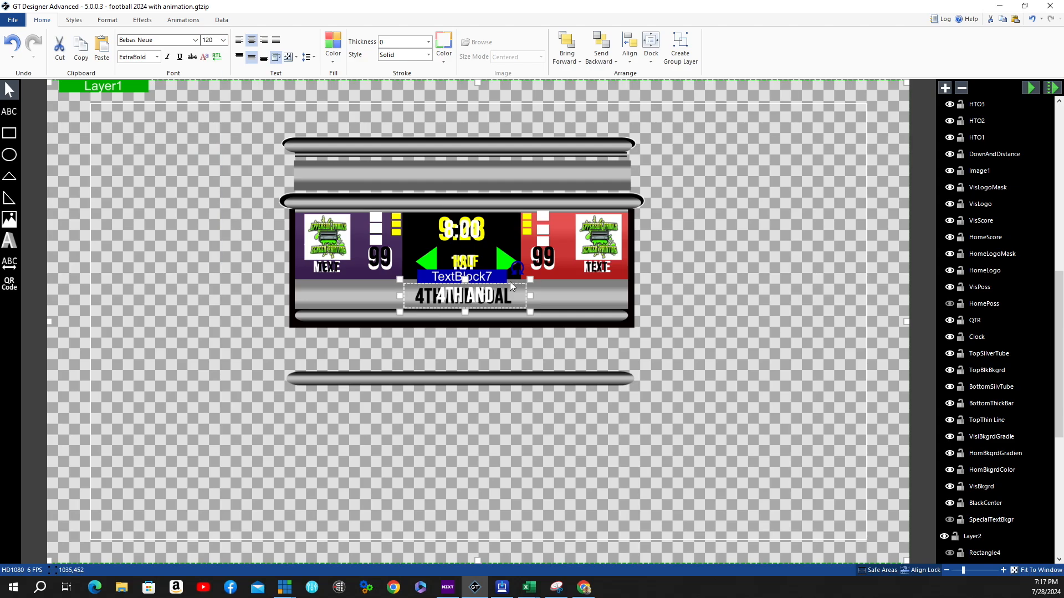
pyautogui.write('ES')
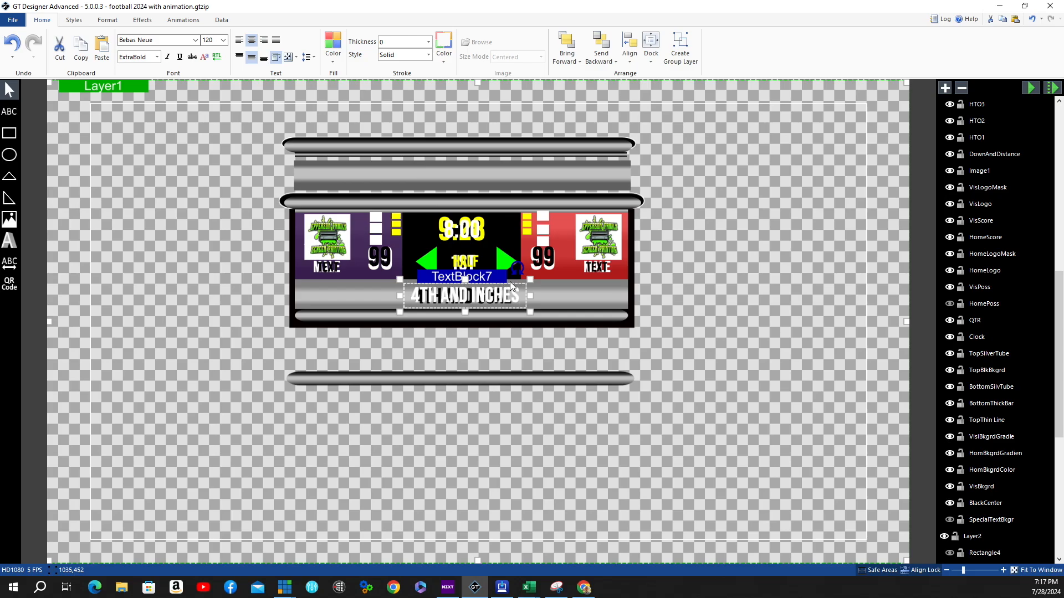
pyautogui.click(63, 256)
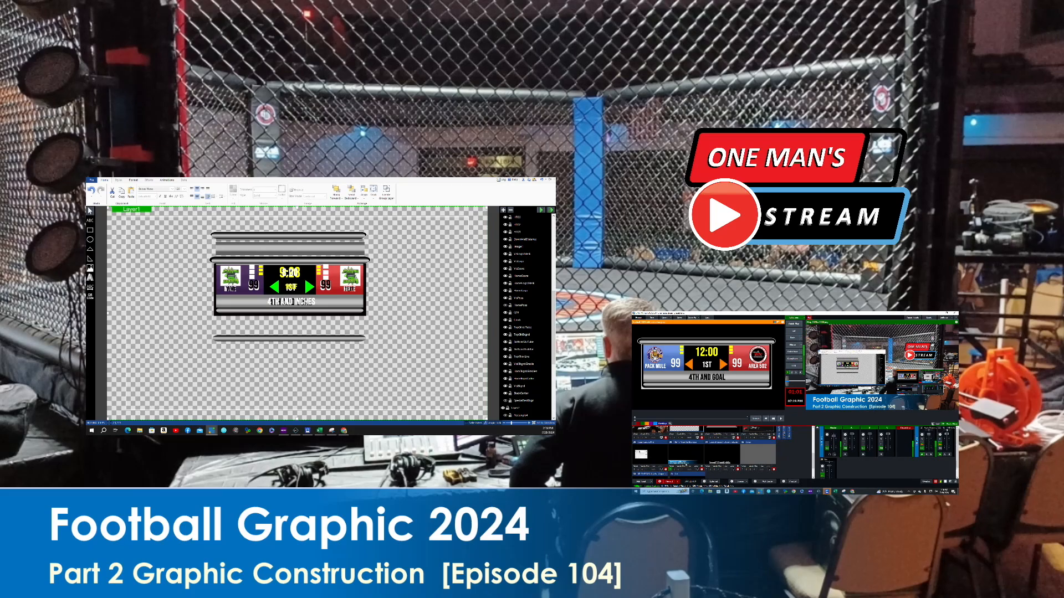
pyautogui.rightClick(686, 465)
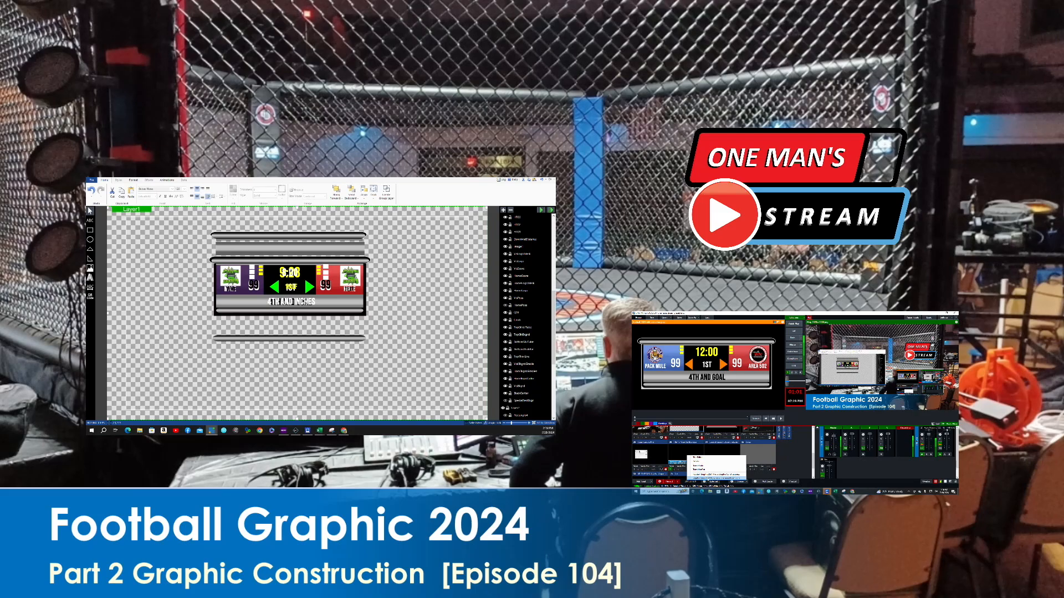
pyautogui.click(714, 475)
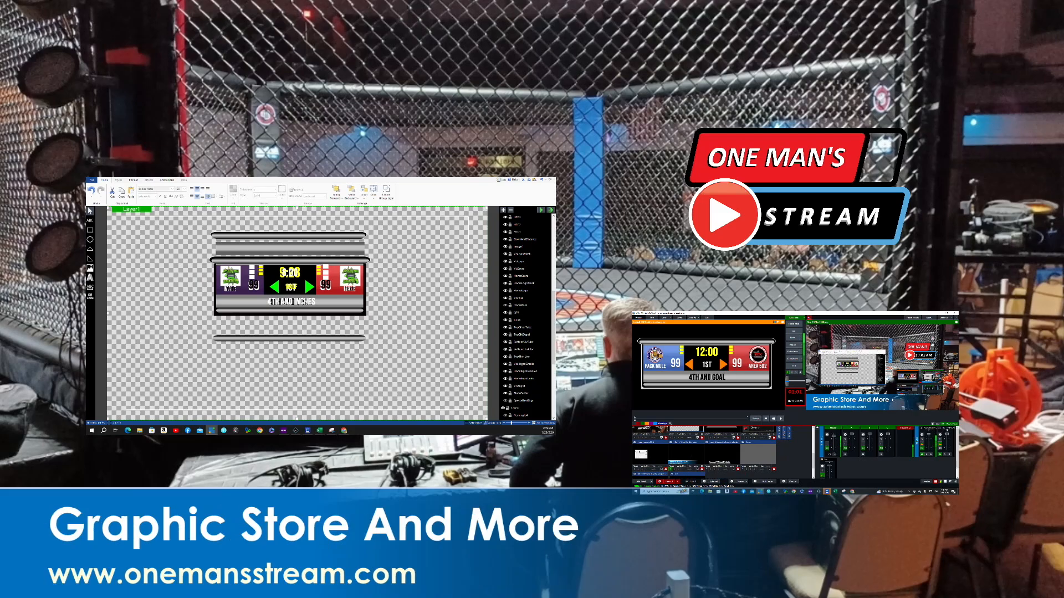